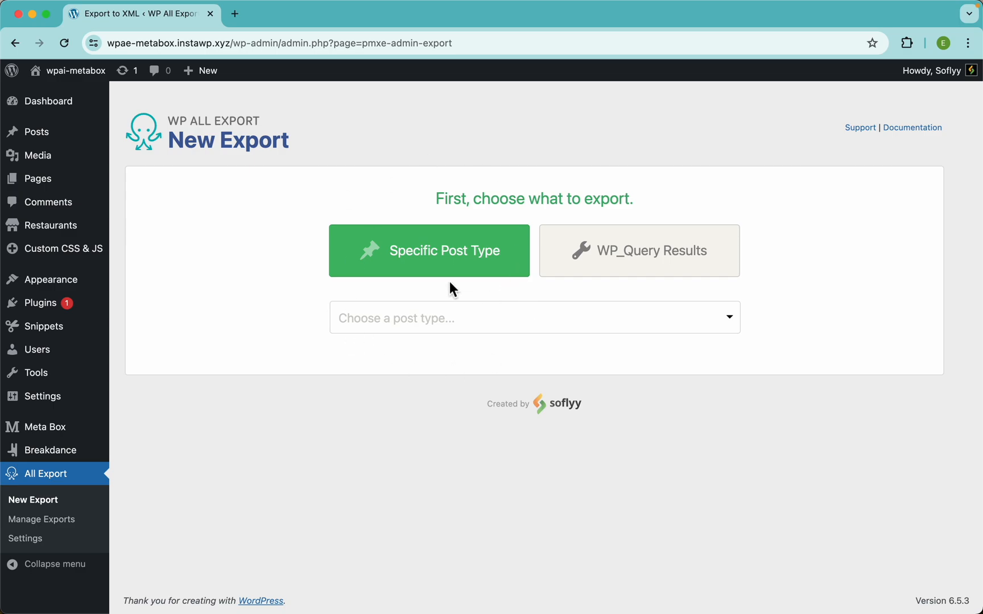
Step: Open the All Restaurants list in a new browser tab
{"action": "mouse_move", "coordinate": [71, 239]}
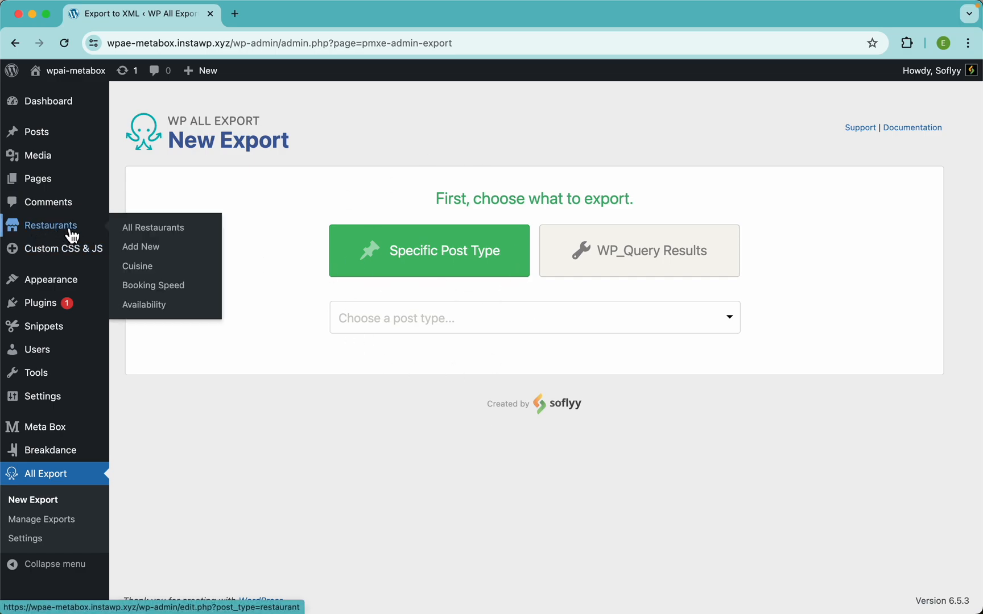
{"action": "right_click", "coordinate": [136, 226]}
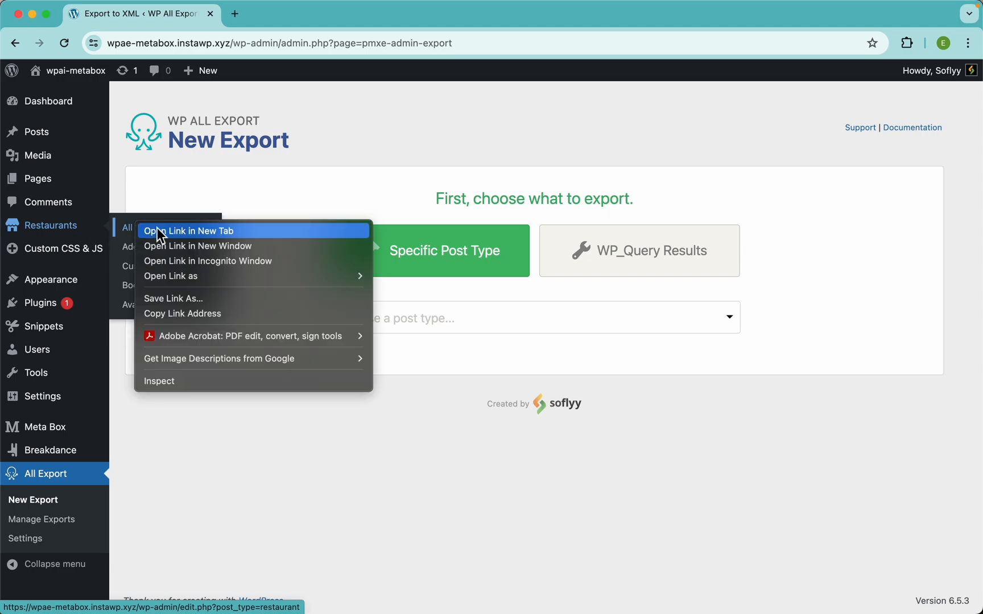
{"action": "left_click", "coordinate": [161, 232]}
{"action": "left_click", "coordinate": [295, 21]}
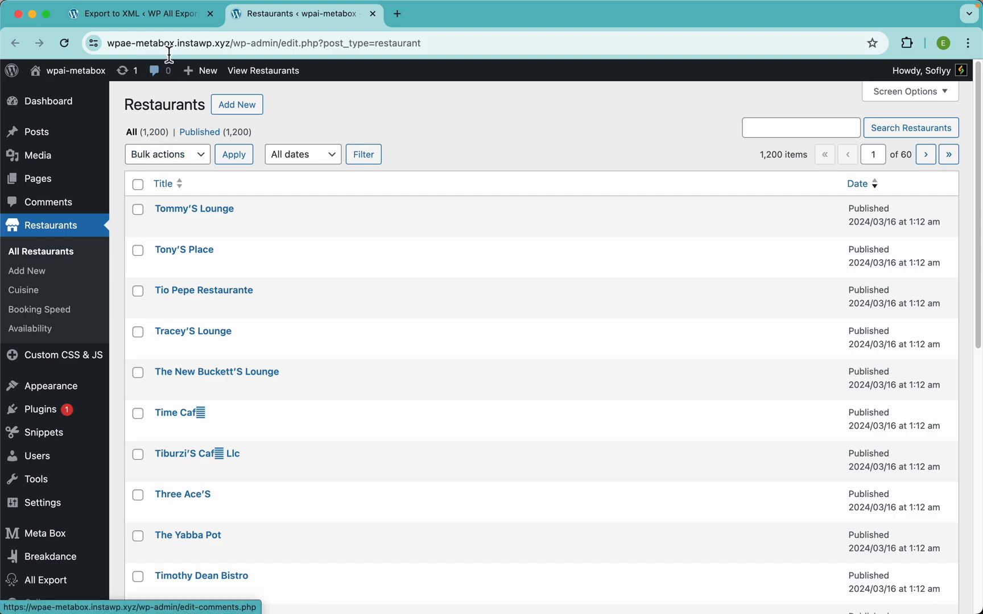
Step: Back in the export tab, choose Restaurants as the post type to export (1200 restaurants)
{"action": "left_click", "coordinate": [176, 16]}
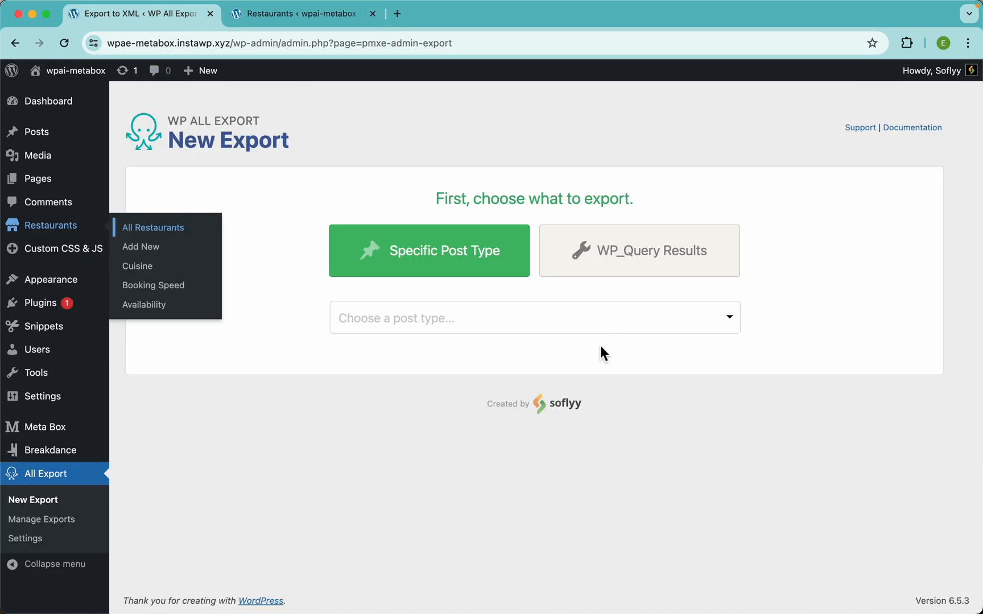
{"action": "left_click", "coordinate": [526, 331]}
{"action": "scroll", "coordinate": [542, 500], "scroll_direction": "down", "scroll_amount": 10}
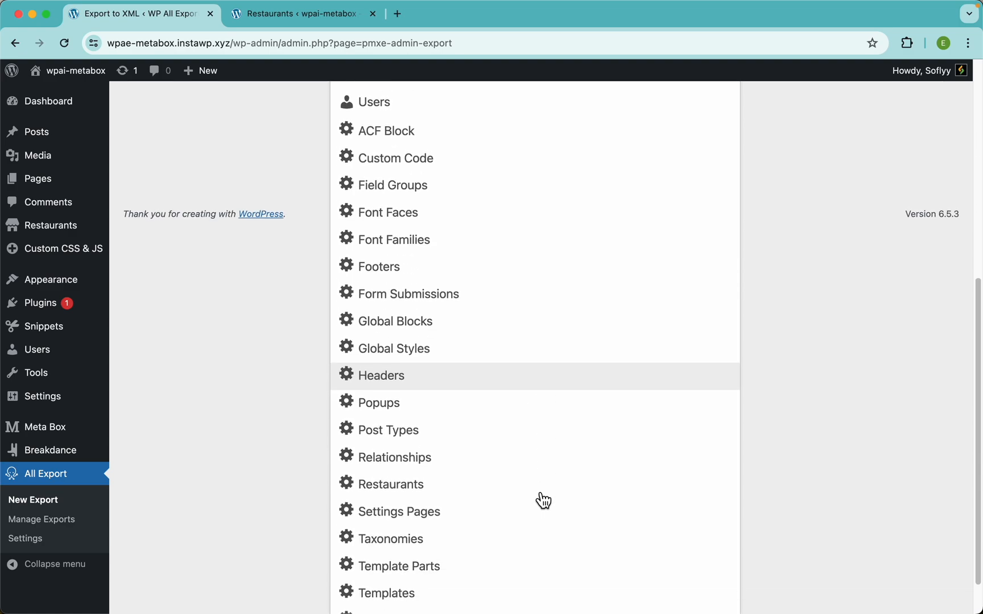
{"action": "left_click", "coordinate": [440, 495]}
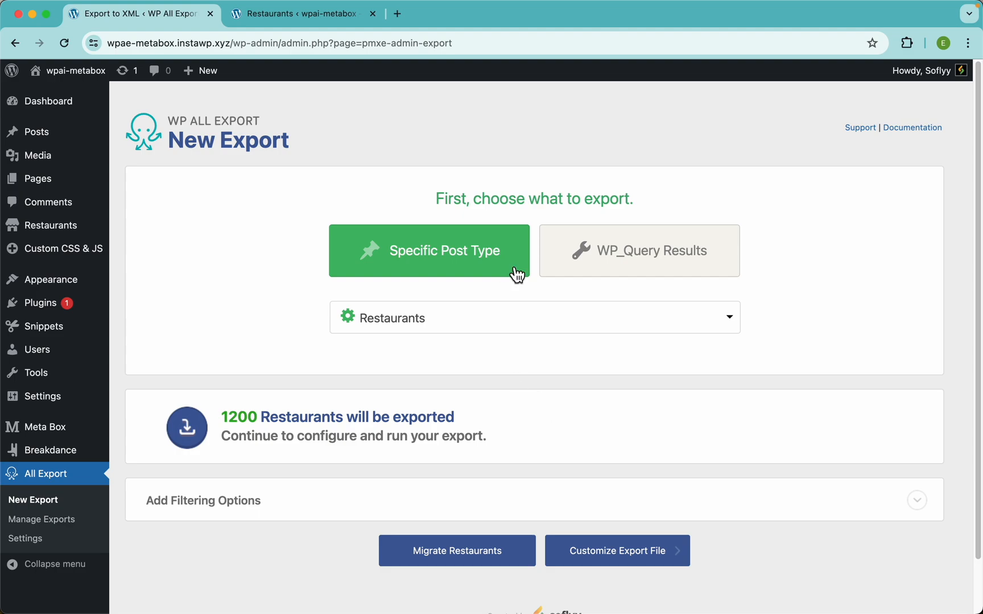
{"action": "left_click", "coordinate": [644, 259]}
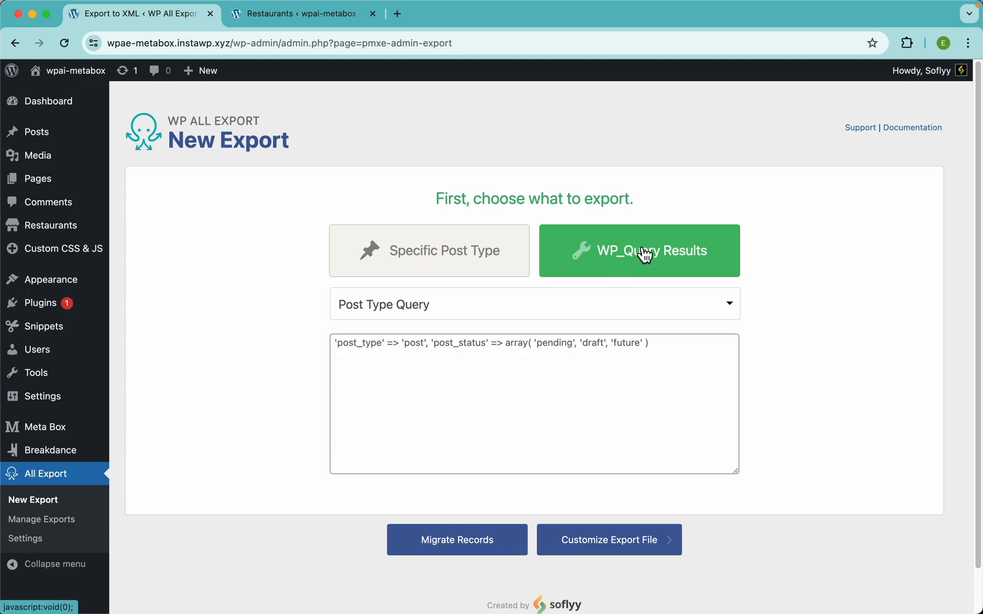
{"action": "left_click", "coordinate": [594, 304]}
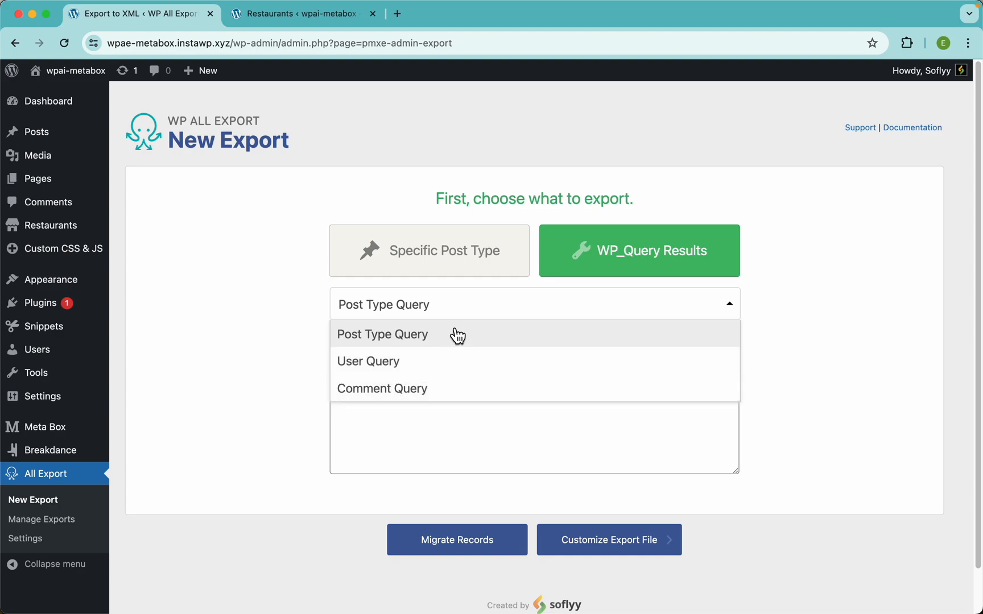
{"action": "left_click", "coordinate": [471, 316]}
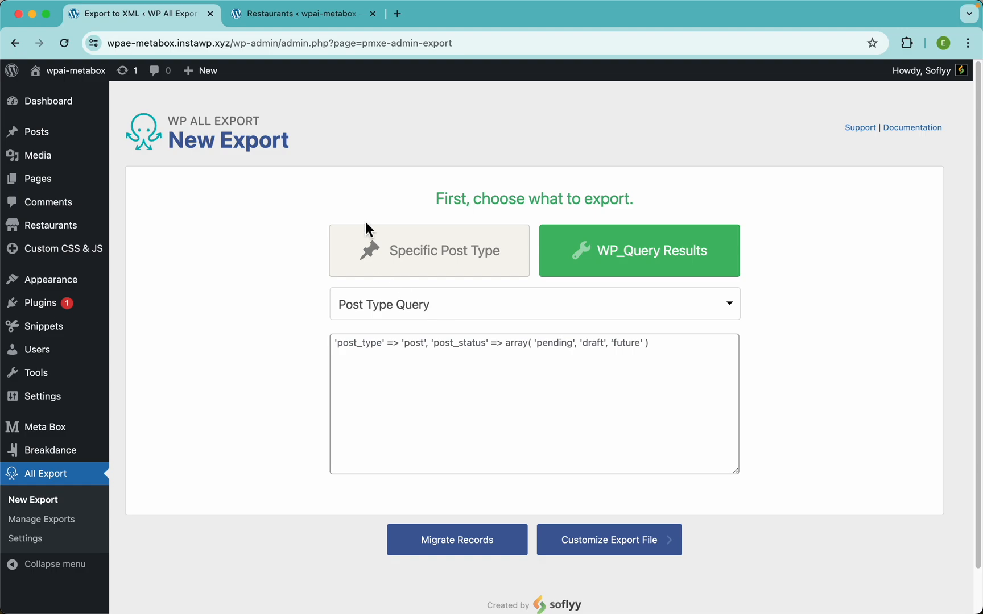
{"action": "left_click", "coordinate": [426, 254]}
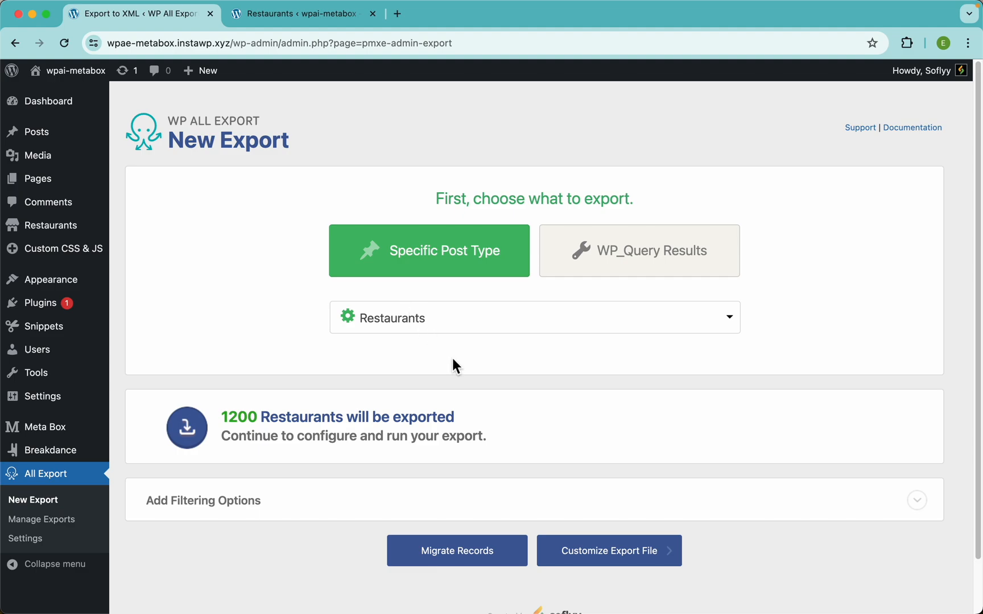
Step: Expand Add Filtering Options and the Select Element list, then open Tommy'S Lounge for editing
{"action": "scroll", "coordinate": [455, 364], "scroll_direction": "down", "scroll_amount": 2}
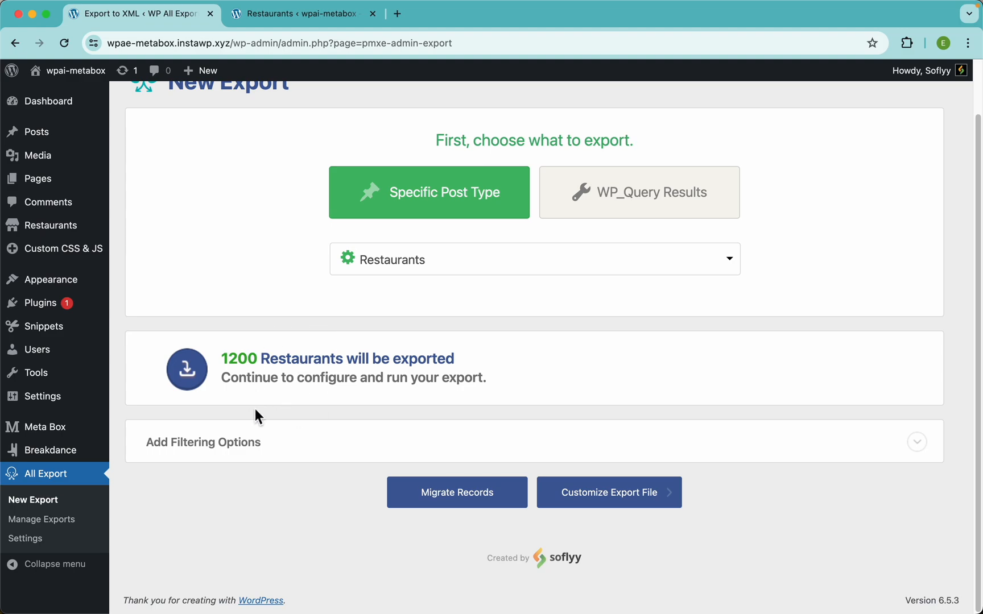
{"action": "left_click", "coordinate": [237, 453]}
{"action": "scroll", "coordinate": [347, 375], "scroll_direction": "down", "scroll_amount": 3}
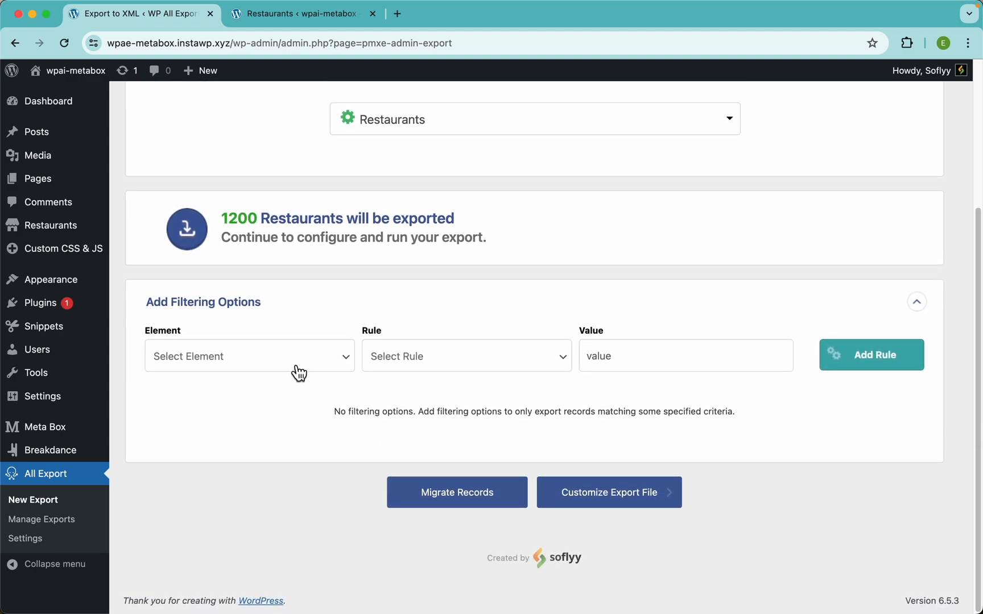
{"action": "left_click", "coordinate": [263, 361]}
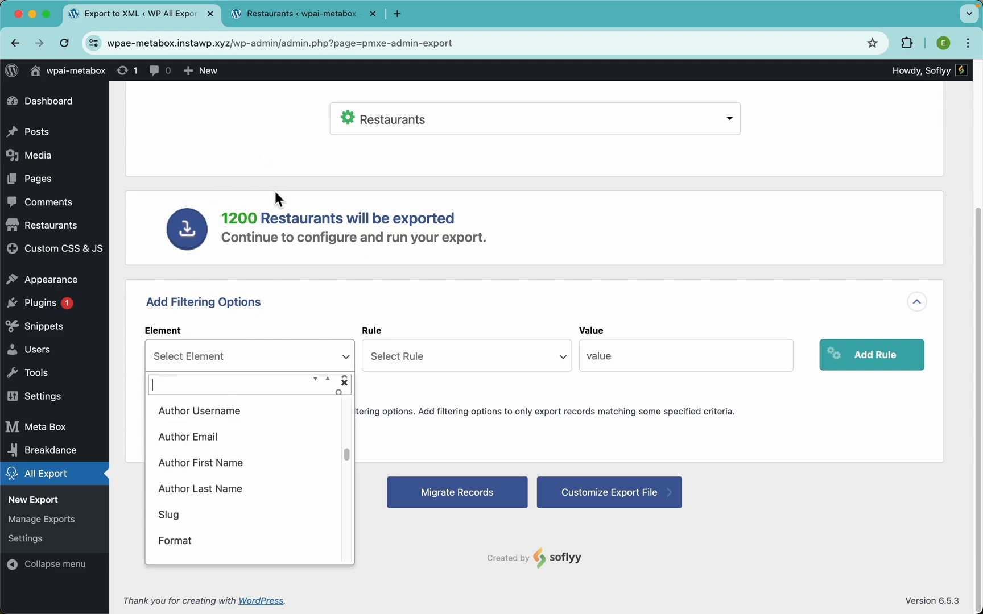
{"action": "left_click", "coordinate": [287, 15]}
{"action": "left_click", "coordinate": [208, 214]}
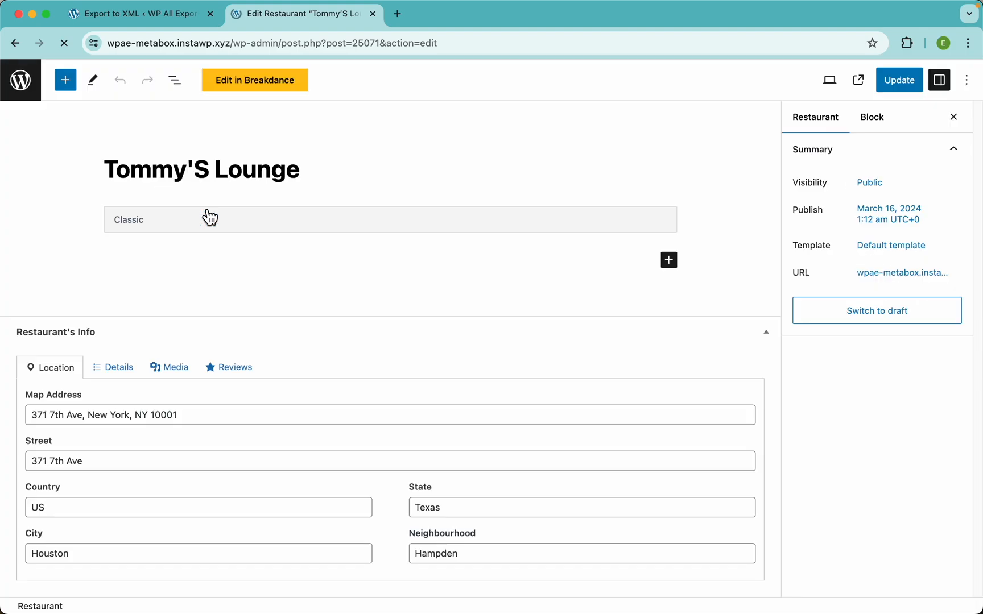
Step: Review Tommy'S Lounge's Details fields in Restaurant's Info
{"action": "scroll", "coordinate": [376, 408], "scroll_direction": "down", "scroll_amount": 2}
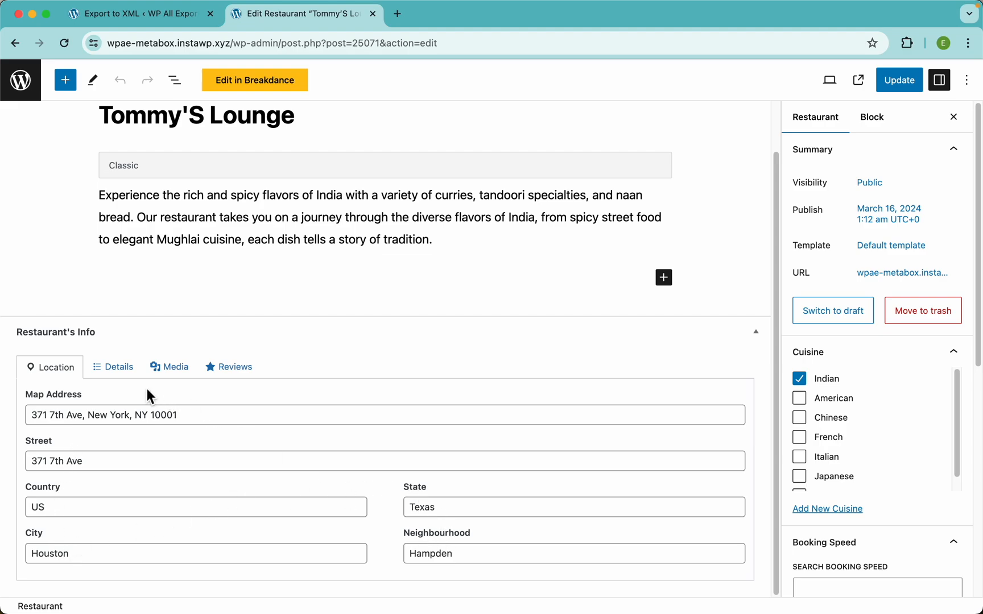
{"action": "left_click", "coordinate": [120, 373]}
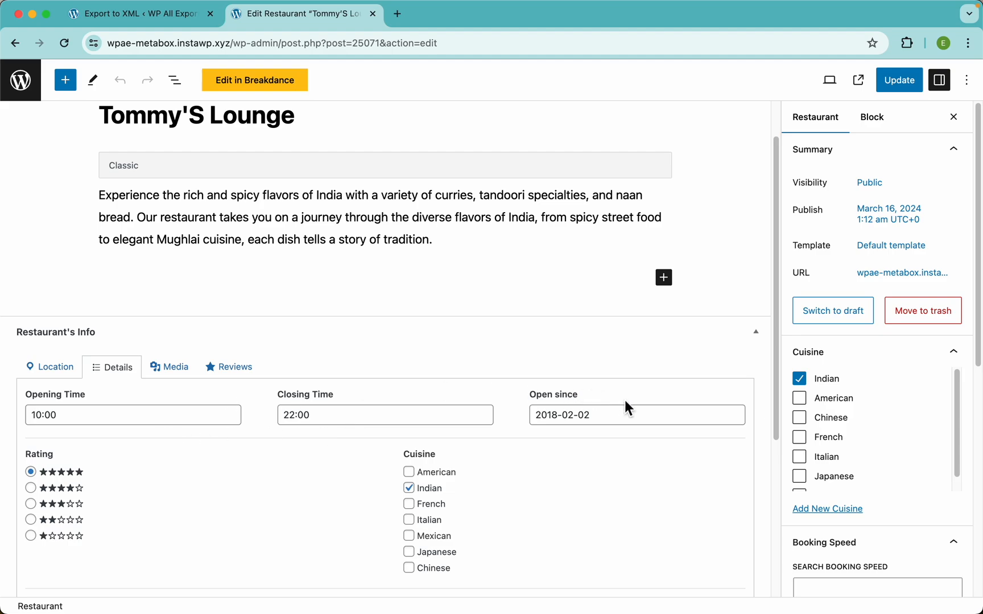
{"action": "scroll", "coordinate": [545, 408], "scroll_direction": "down", "scroll_amount": 4}
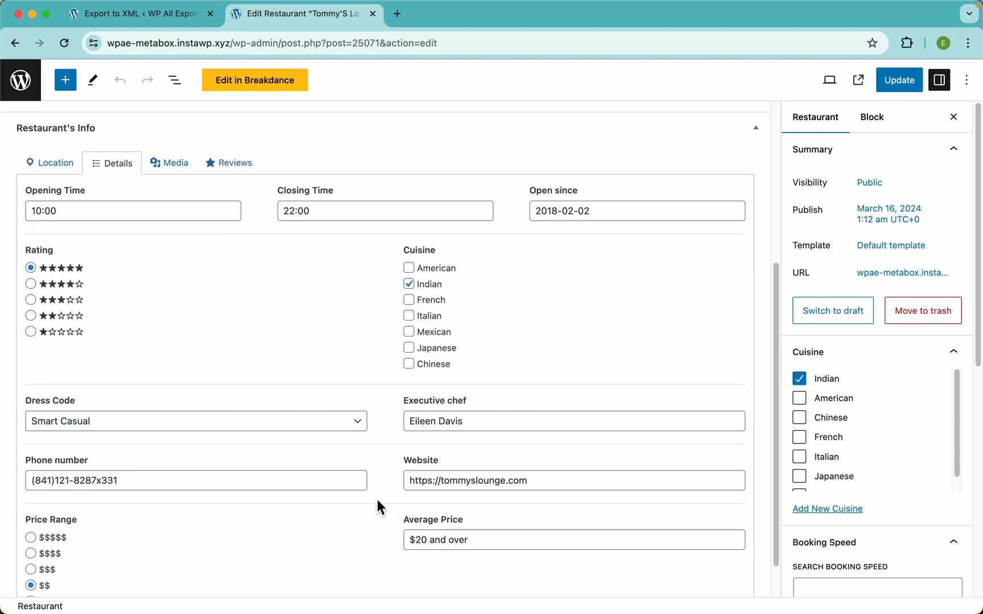
{"action": "scroll", "coordinate": [377, 509], "scroll_direction": "down", "scroll_amount": 1}
{"action": "scroll", "coordinate": [337, 306], "scroll_direction": "up", "scroll_amount": 2}
{"action": "scroll", "coordinate": [339, 306], "scroll_direction": "down", "scroll_amount": 2}
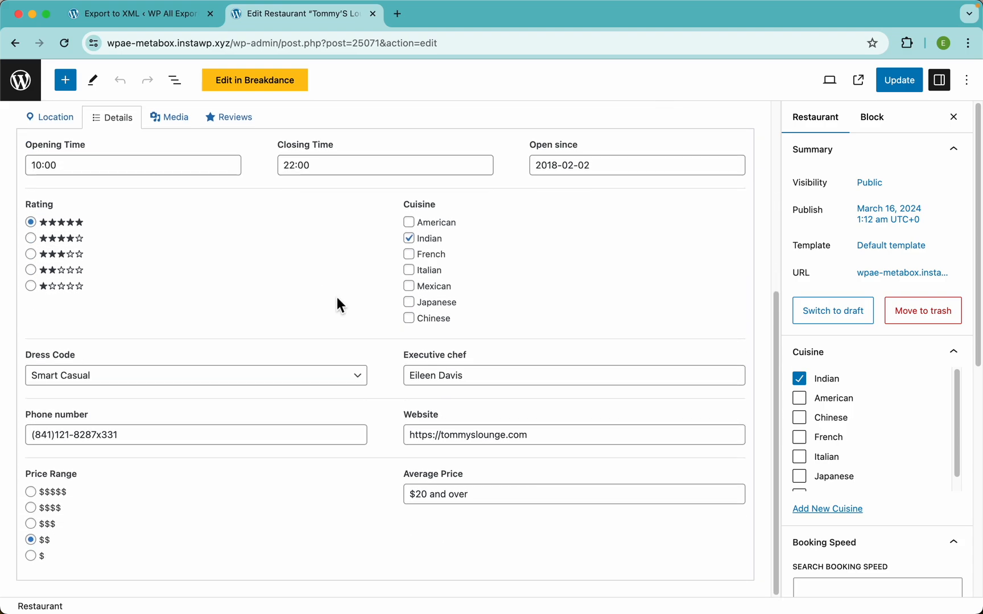
{"action": "scroll", "coordinate": [379, 367], "scroll_direction": "up", "scroll_amount": 2}
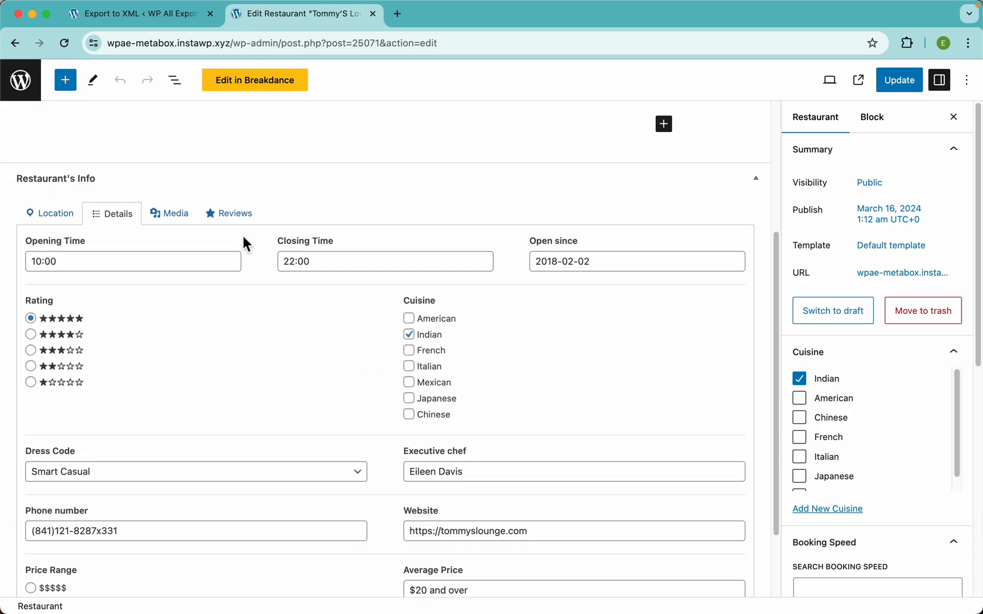
Step: Browse its Media, Reviews and Location (State Texas) tabs, then return to the export tab
{"action": "left_click", "coordinate": [173, 215]}
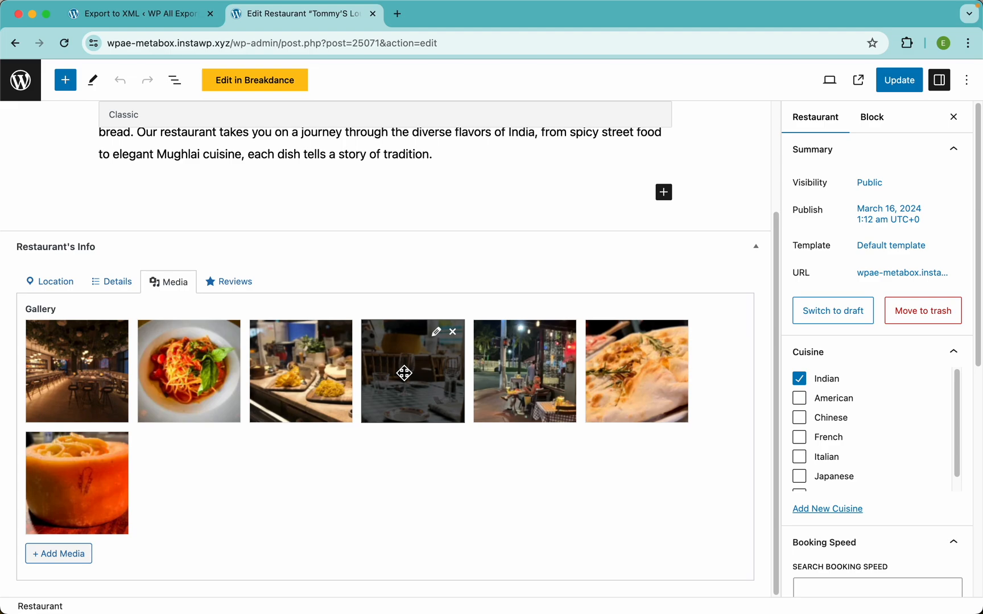
{"action": "left_click", "coordinate": [228, 283]}
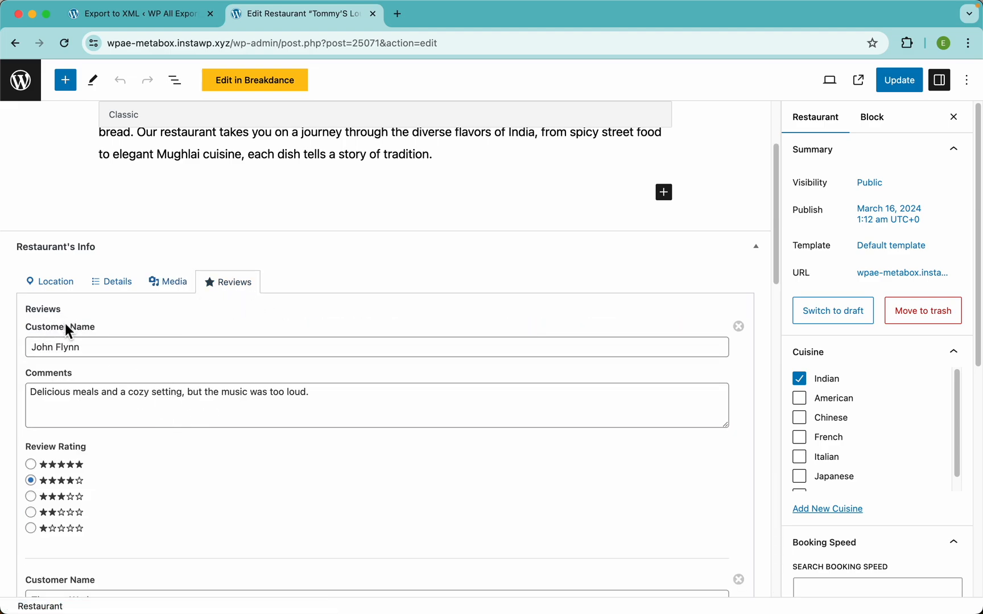
{"action": "scroll", "coordinate": [174, 478], "scroll_direction": "down", "scroll_amount": 1}
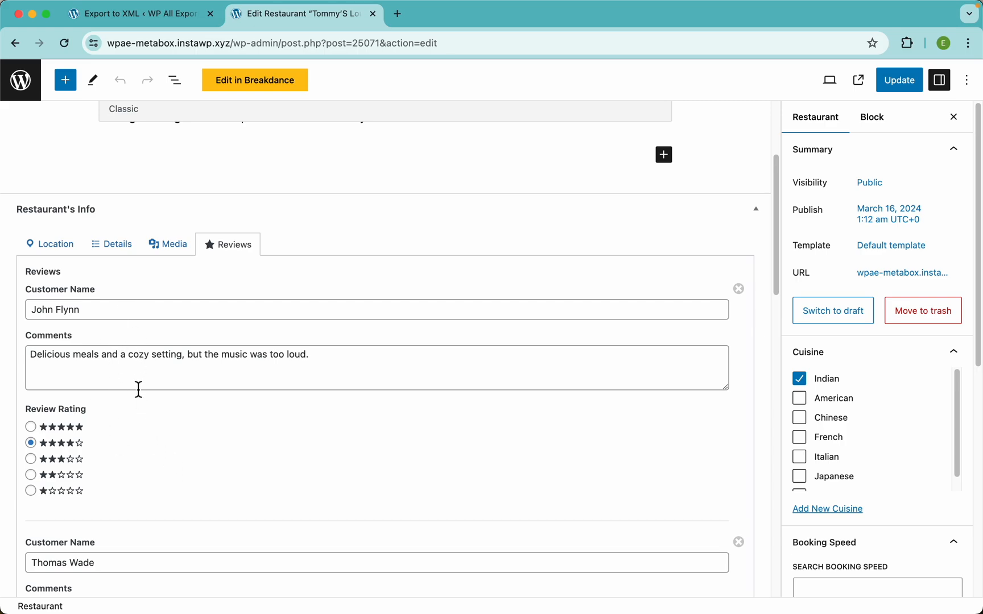
{"action": "left_click", "coordinate": [55, 252]}
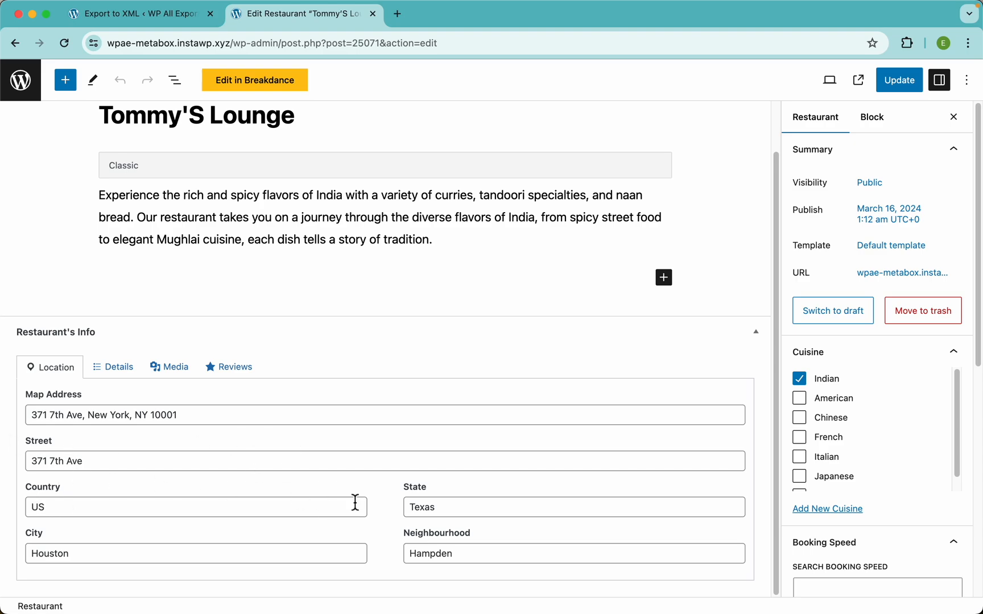
{"action": "left_click", "coordinate": [145, 14]}
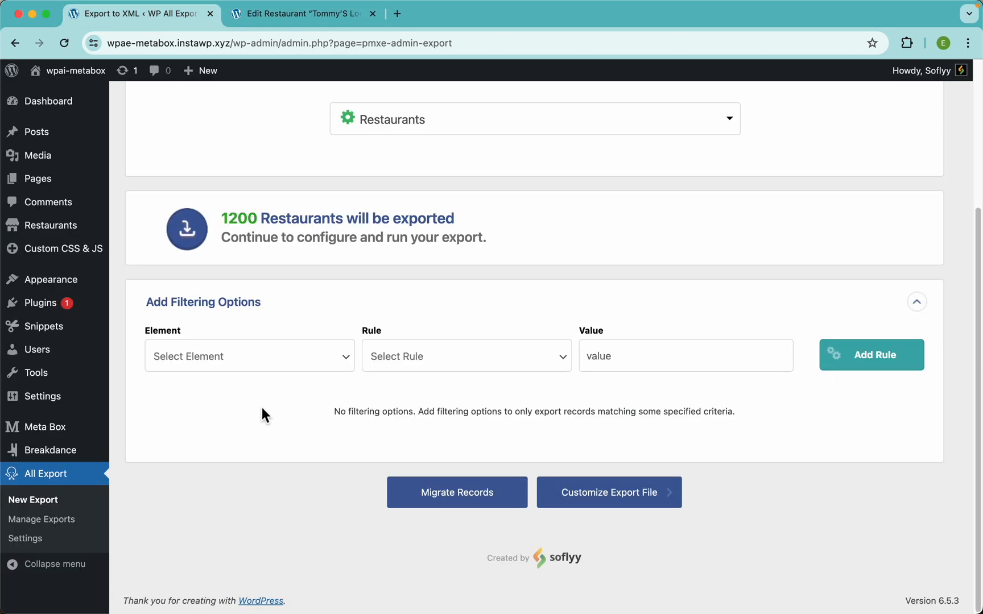
Step: Build a new filter rule: State equals Texas
{"action": "left_click", "coordinate": [236, 357]}
{"action": "type", "text": "state"}
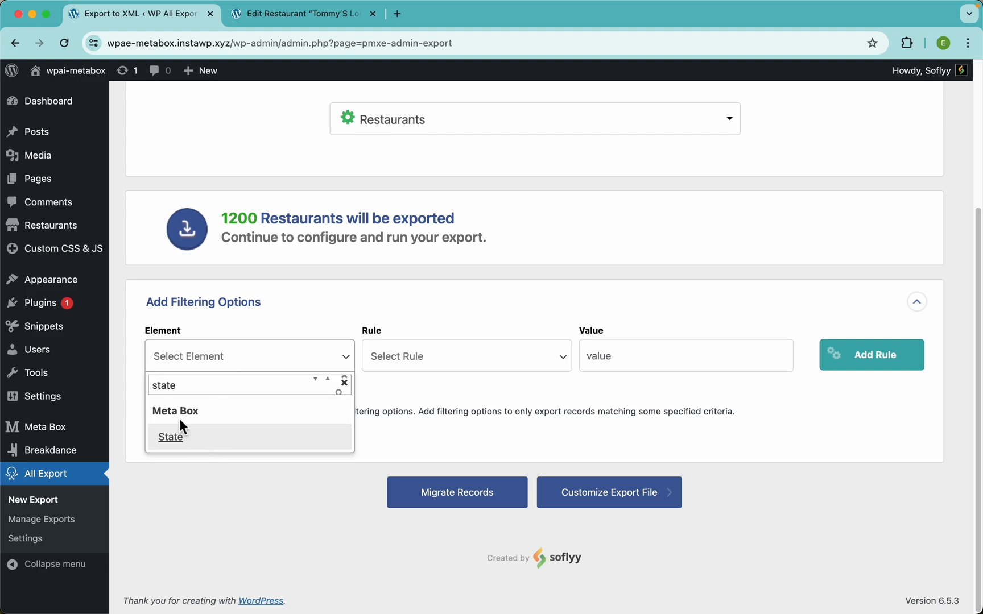
{"action": "left_click", "coordinate": [202, 445]}
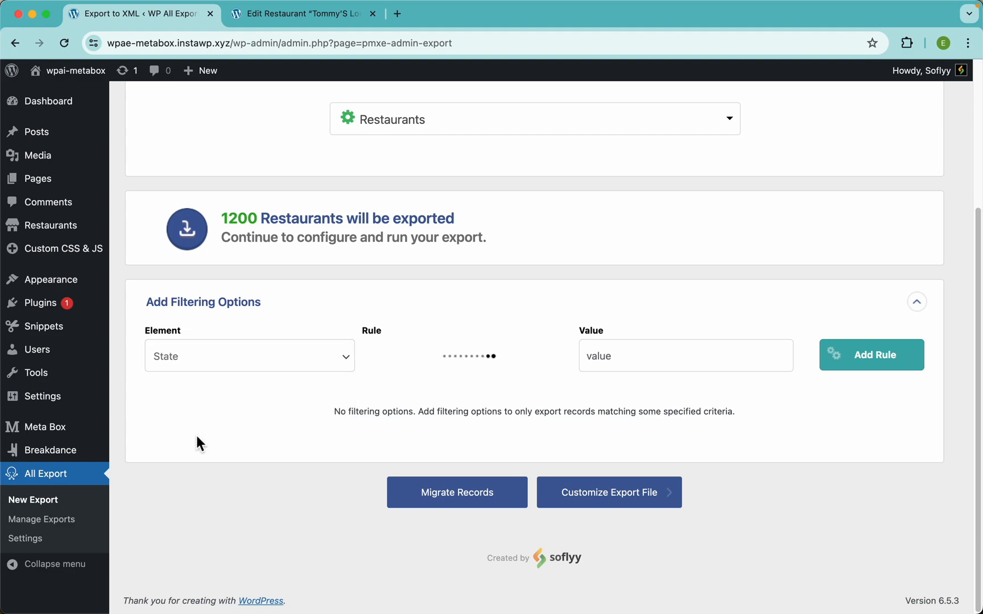
{"action": "left_click", "coordinate": [489, 362]}
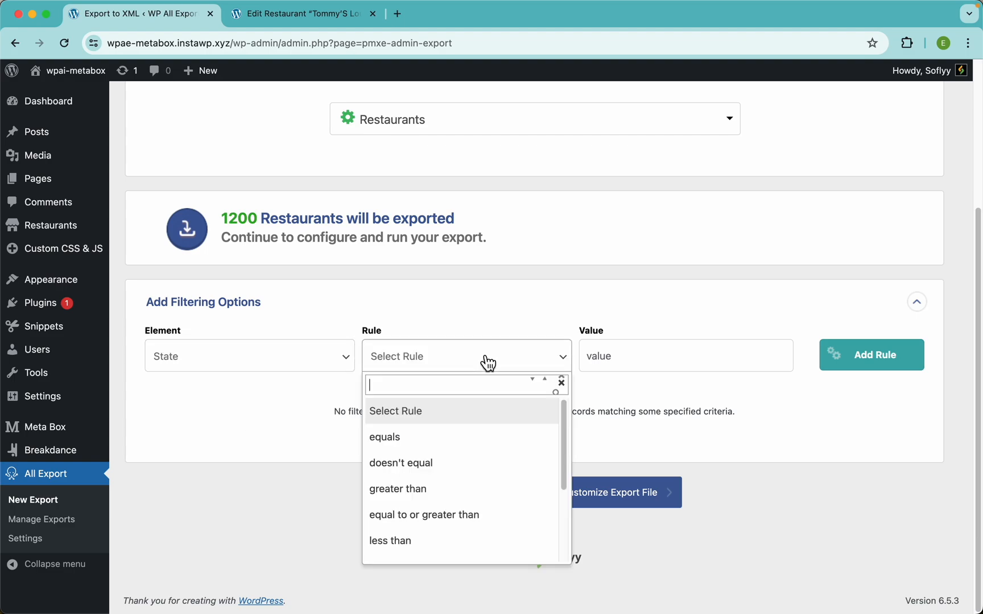
{"action": "left_click", "coordinate": [422, 439]}
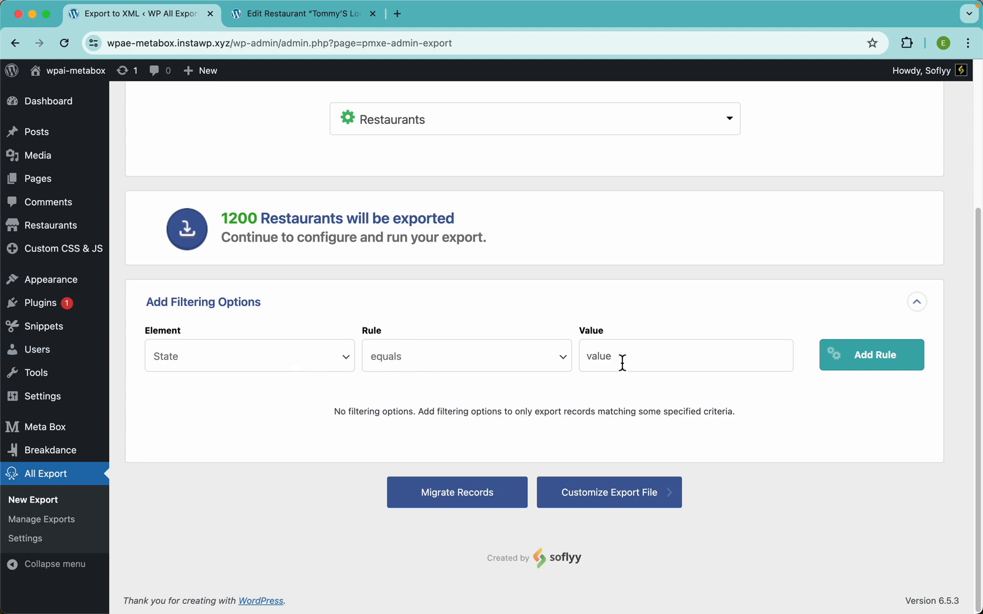
{"action": "type", "text": "Texas"}
Step: Check Tommy'S Lounge's Details tab for its five-star rating, then return to the export tab
{"action": "left_click", "coordinate": [295, 20]}
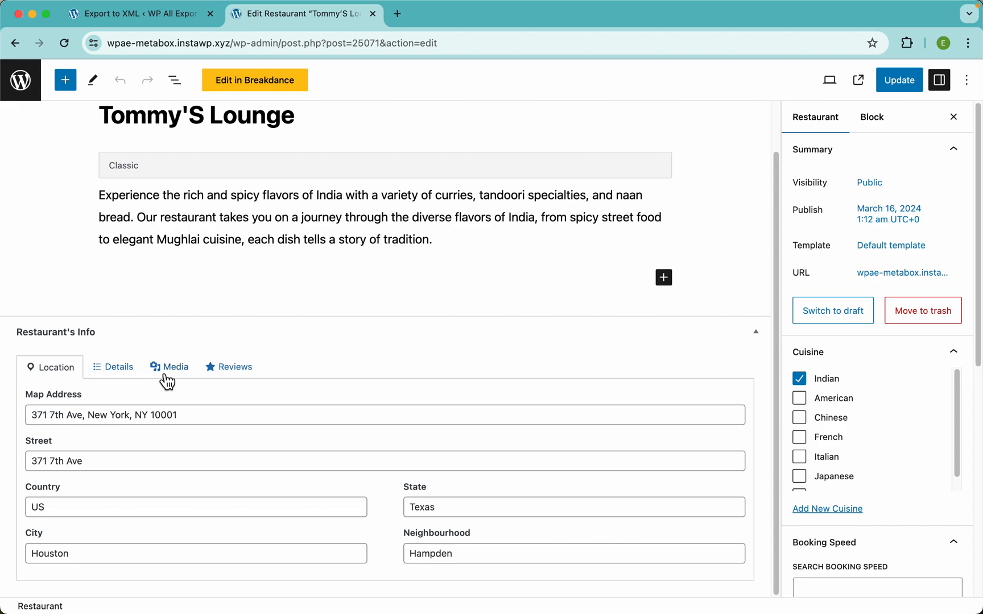
{"action": "left_click", "coordinate": [130, 370]}
{"action": "scroll", "coordinate": [191, 450], "scroll_direction": "down", "scroll_amount": 2}
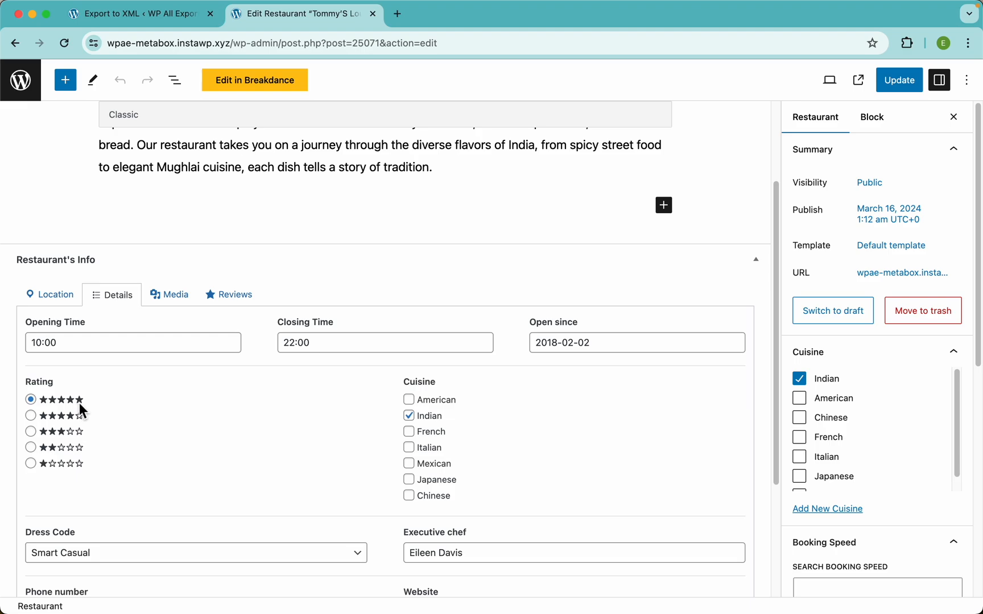
{"action": "scroll", "coordinate": [54, 404], "scroll_direction": "up", "scroll_amount": 5}
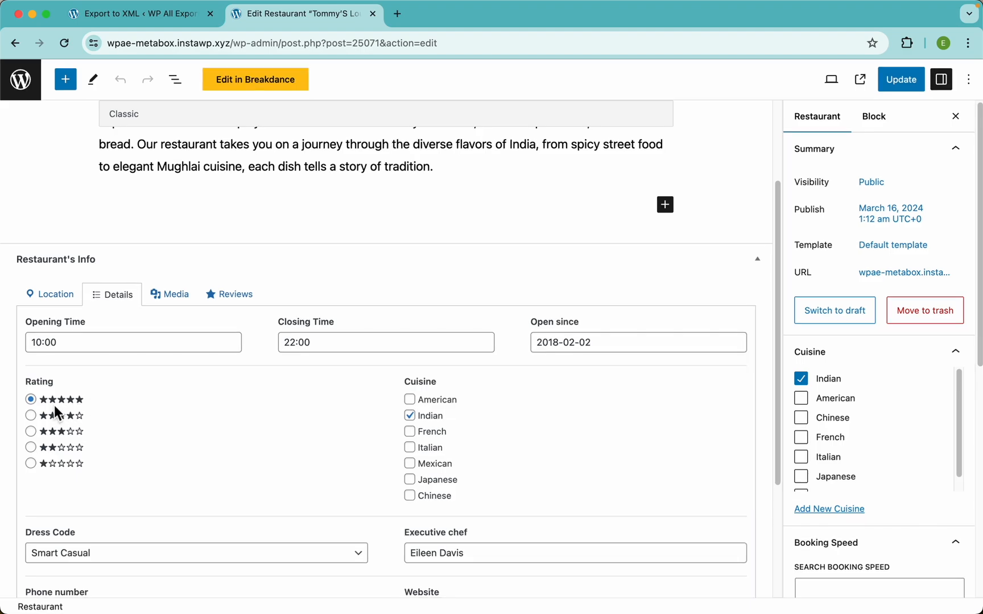
{"action": "scroll", "coordinate": [54, 405], "scroll_direction": "left", "scroll_amount": 2}
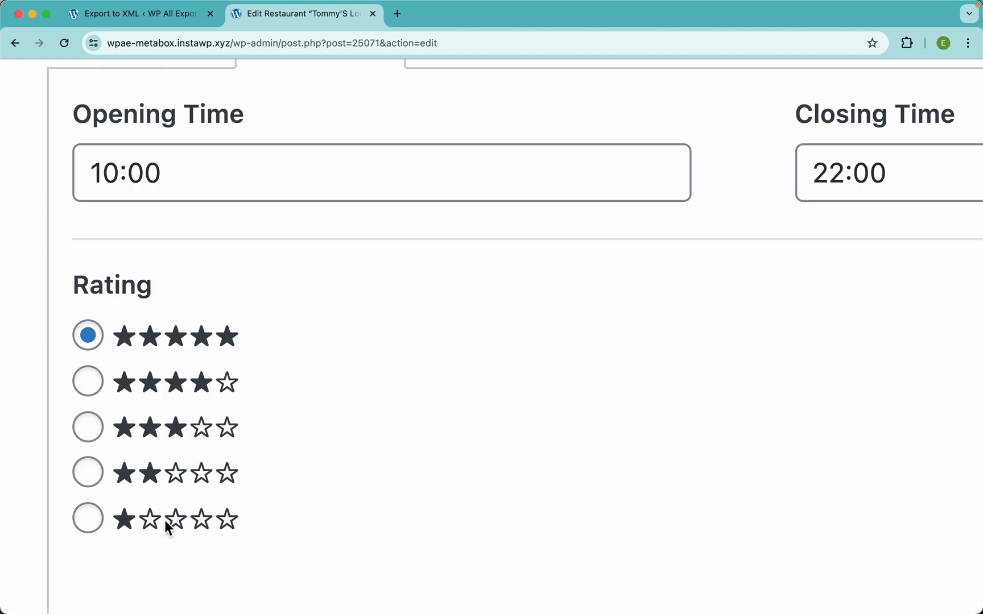
{"action": "scroll", "coordinate": [276, 425], "scroll_direction": "down", "scroll_amount": 5}
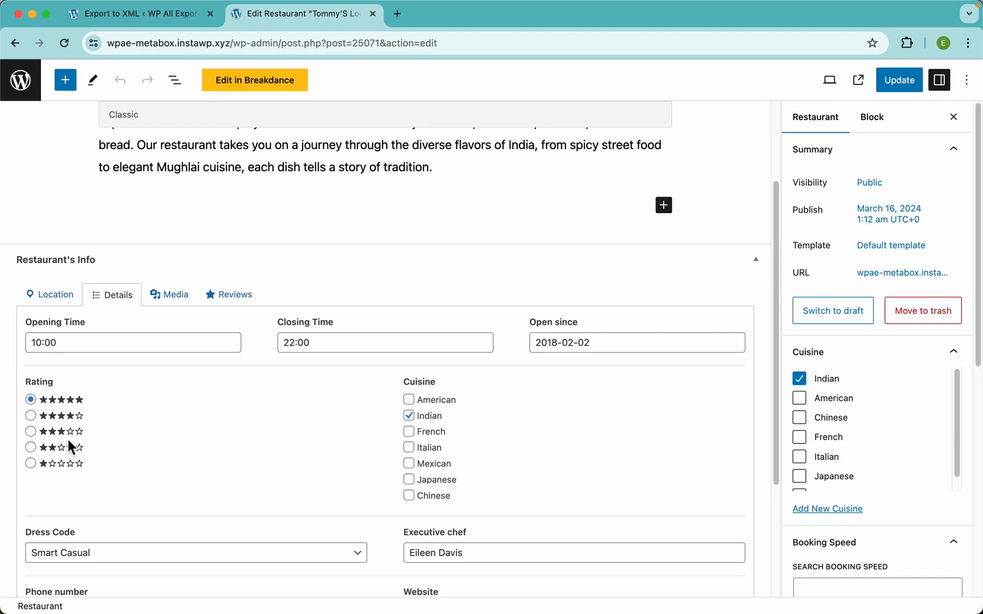
{"action": "left_click", "coordinate": [139, 26]}
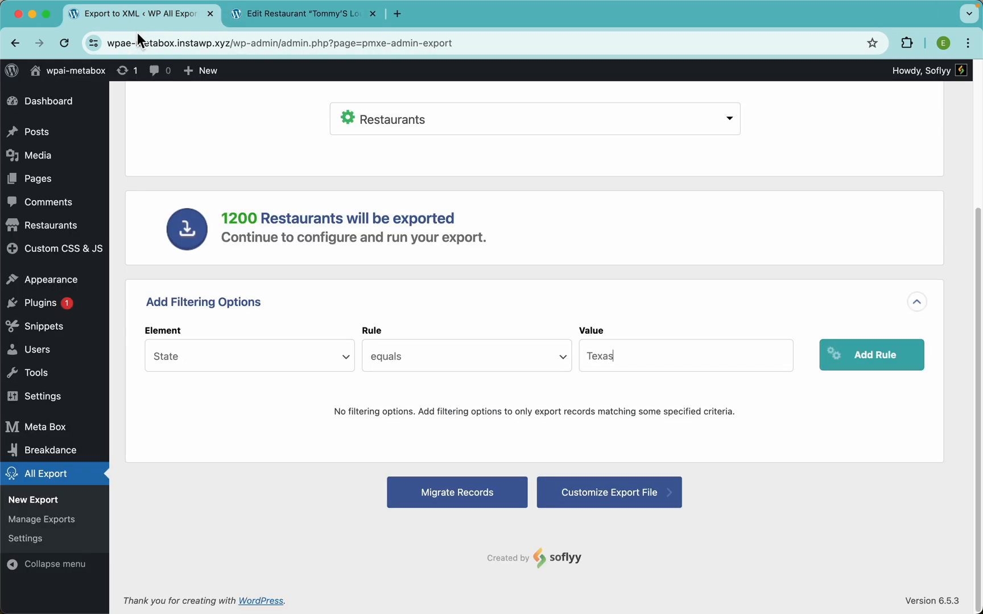
Step: Add a filter rule Rating equal to or greater than 4
{"action": "left_click", "coordinate": [223, 371]}
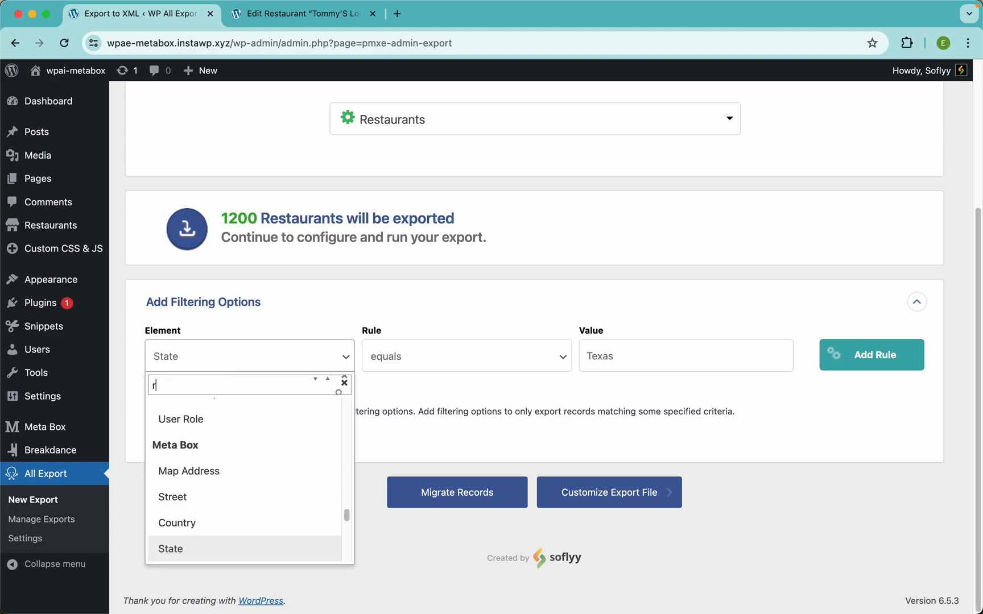
{"action": "type", "text": "ratin"}
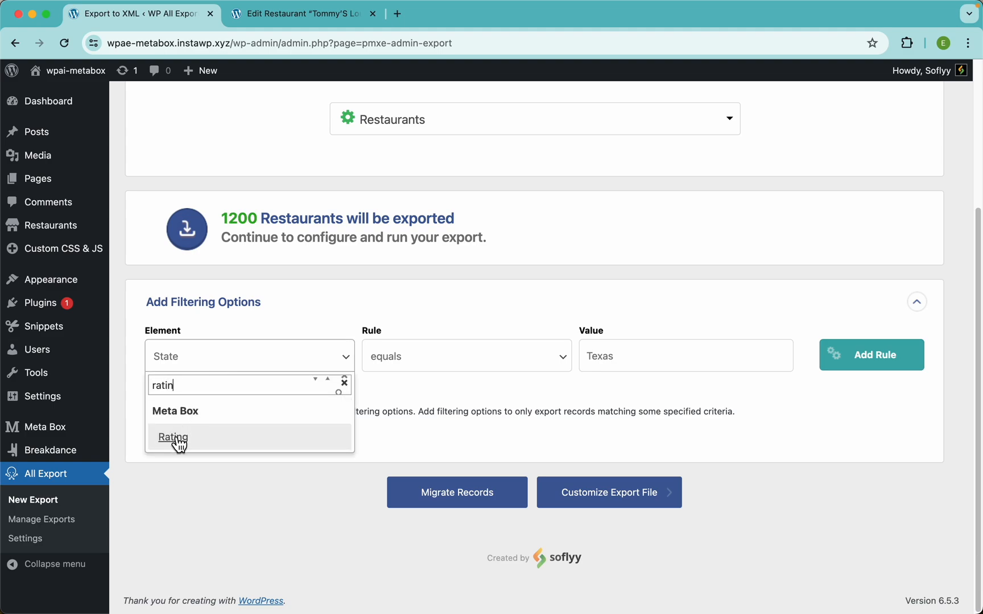
{"action": "left_click", "coordinate": [175, 438]}
{"action": "left_click", "coordinate": [438, 361]}
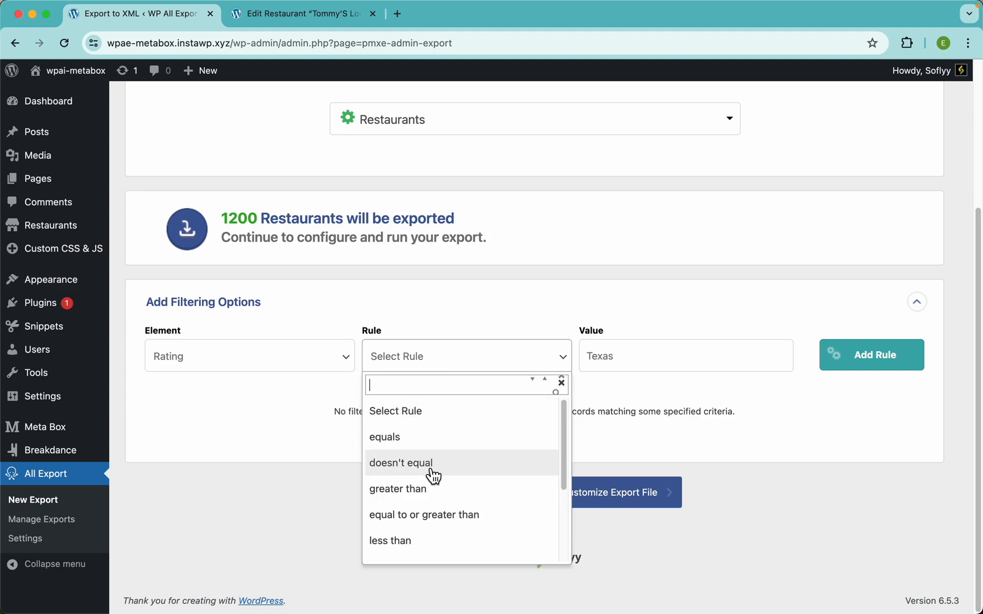
{"action": "left_click", "coordinate": [448, 524]}
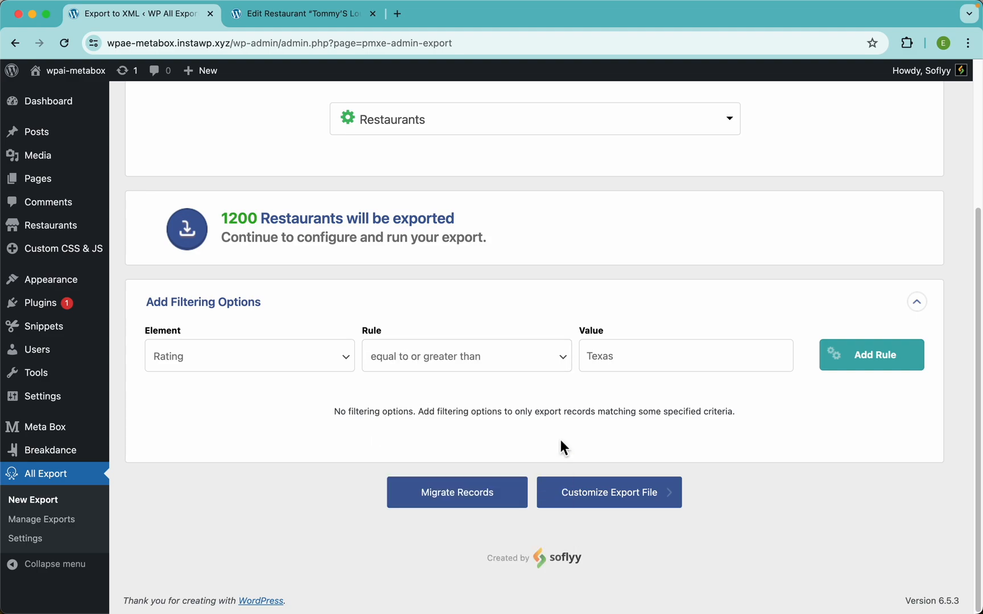
{"action": "type", "text": "Tex"}
{"action": "type", "text": "4"}
{"action": "left_click", "coordinate": [865, 358]}
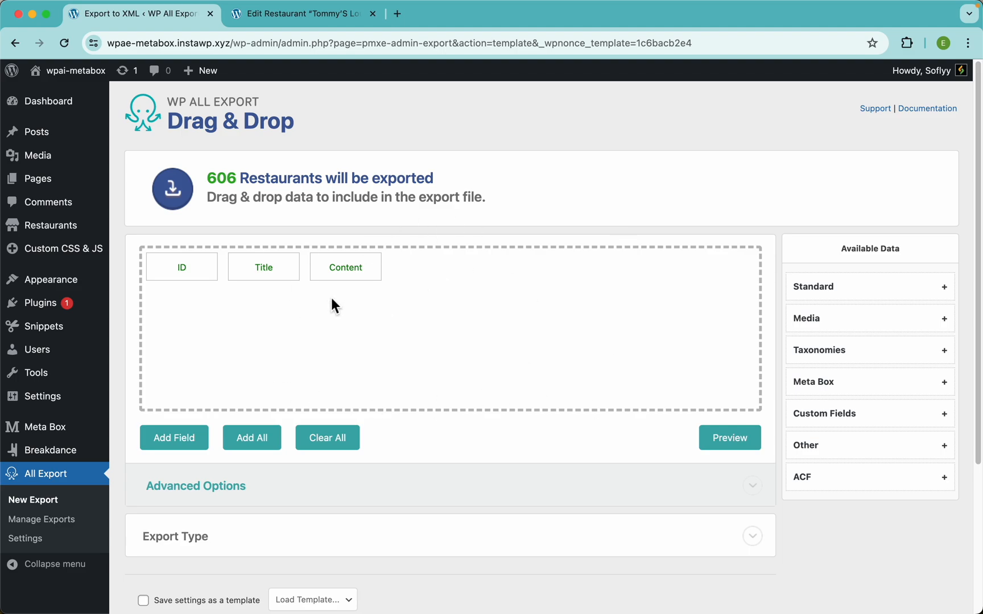
Step: Expand the Meta Box and Standard field lists in Available Data
{"action": "left_click", "coordinate": [845, 392]}
{"action": "scroll", "coordinate": [875, 388], "scroll_direction": "down", "scroll_amount": 3}
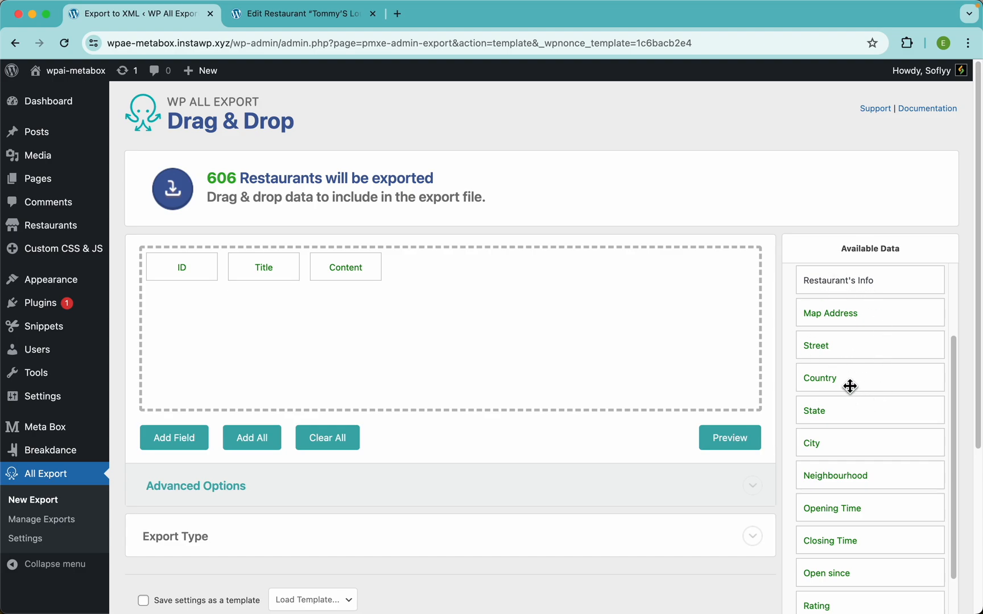
{"action": "scroll", "coordinate": [848, 386], "scroll_direction": "up", "scroll_amount": 2}
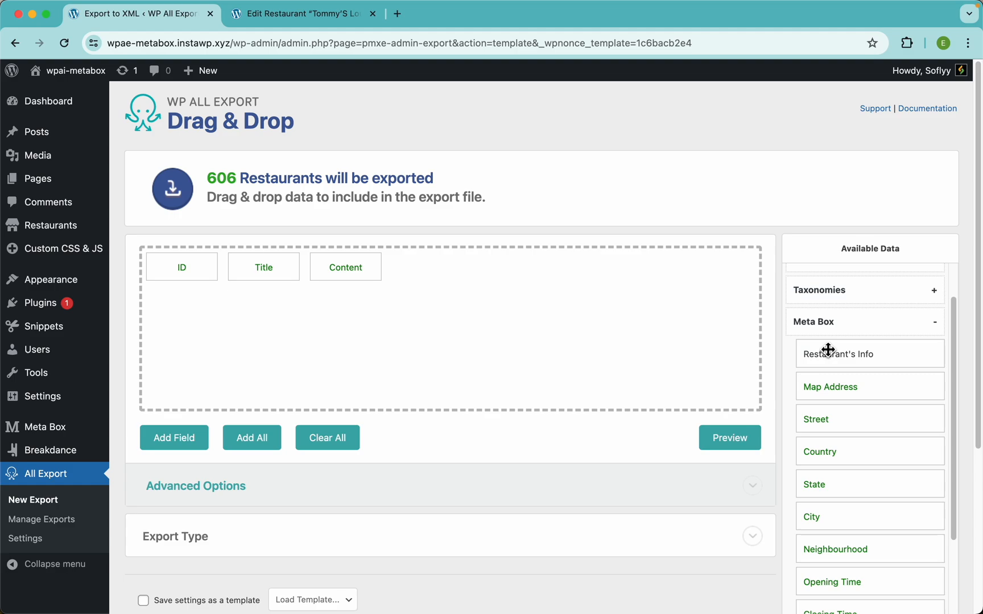
{"action": "scroll", "coordinate": [855, 411], "scroll_direction": "down", "scroll_amount": 8}
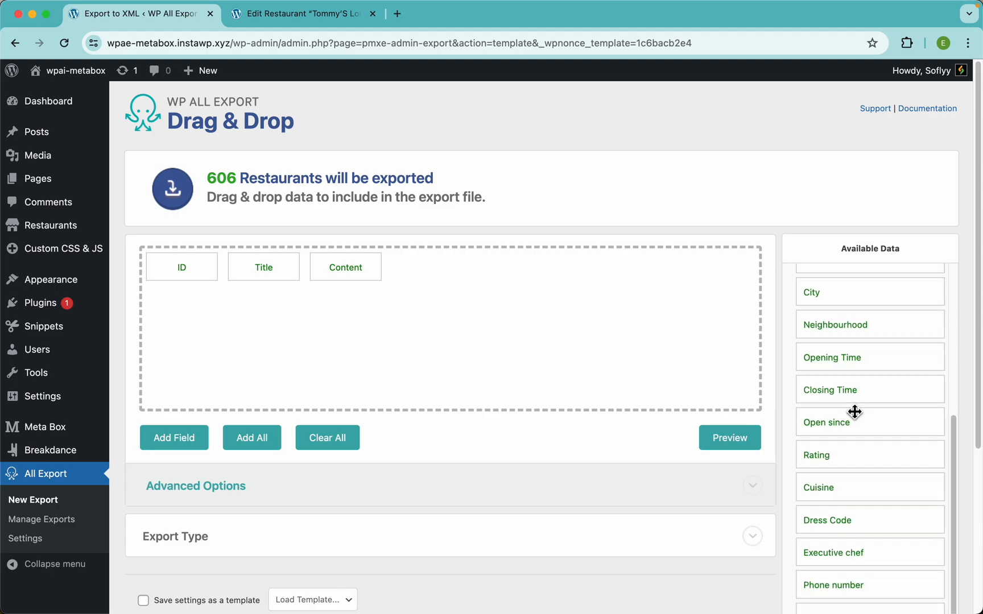
{"action": "scroll", "coordinate": [855, 411], "scroll_direction": "down", "scroll_amount": 1}
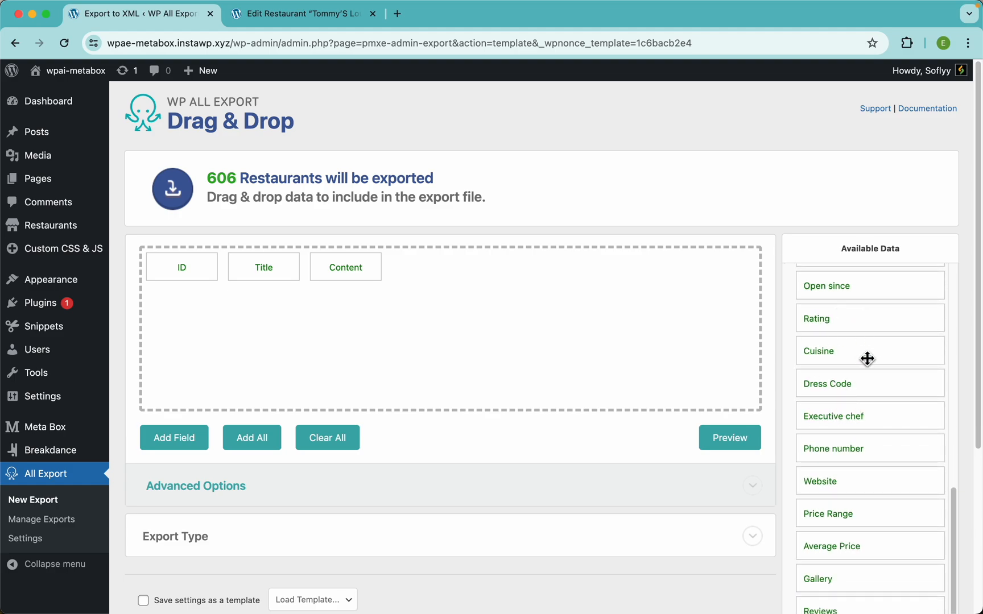
{"action": "scroll", "coordinate": [868, 358], "scroll_direction": "up", "scroll_amount": 5}
{"action": "scroll", "coordinate": [868, 358], "scroll_direction": "up", "scroll_amount": 4}
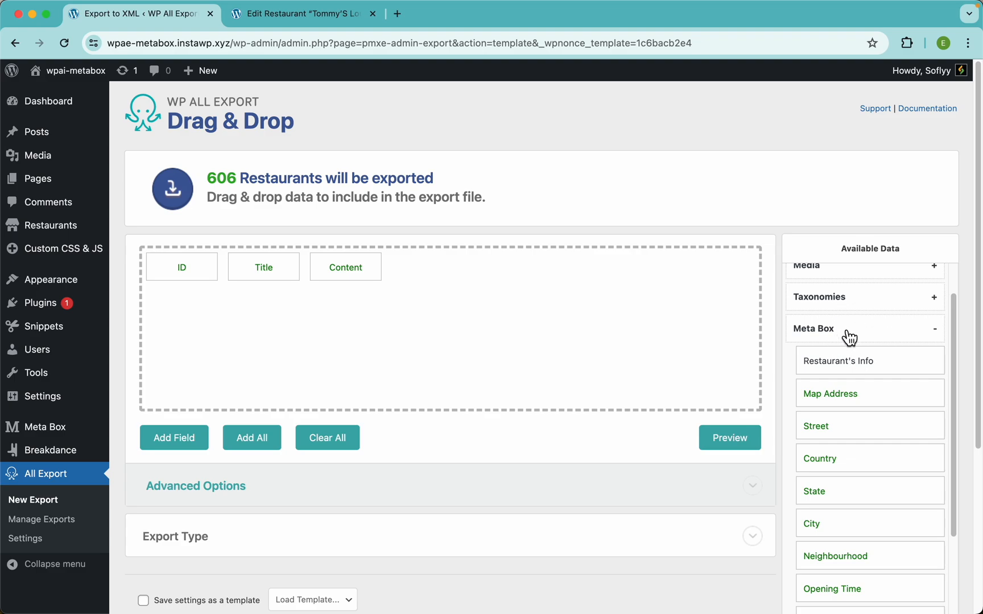
{"action": "scroll", "coordinate": [817, 336], "scroll_direction": "up", "scroll_amount": 2}
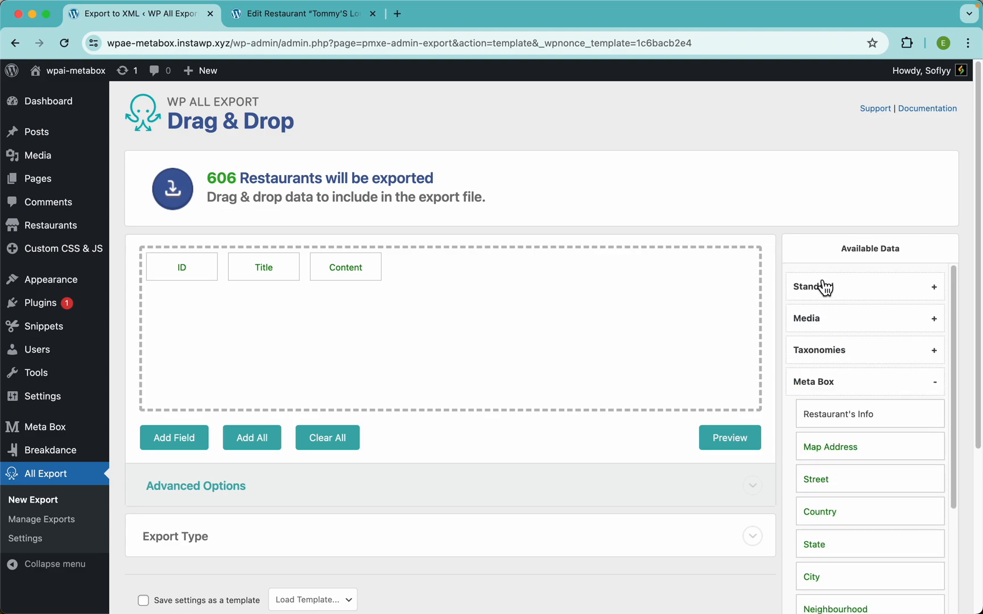
{"action": "left_click", "coordinate": [812, 290]}
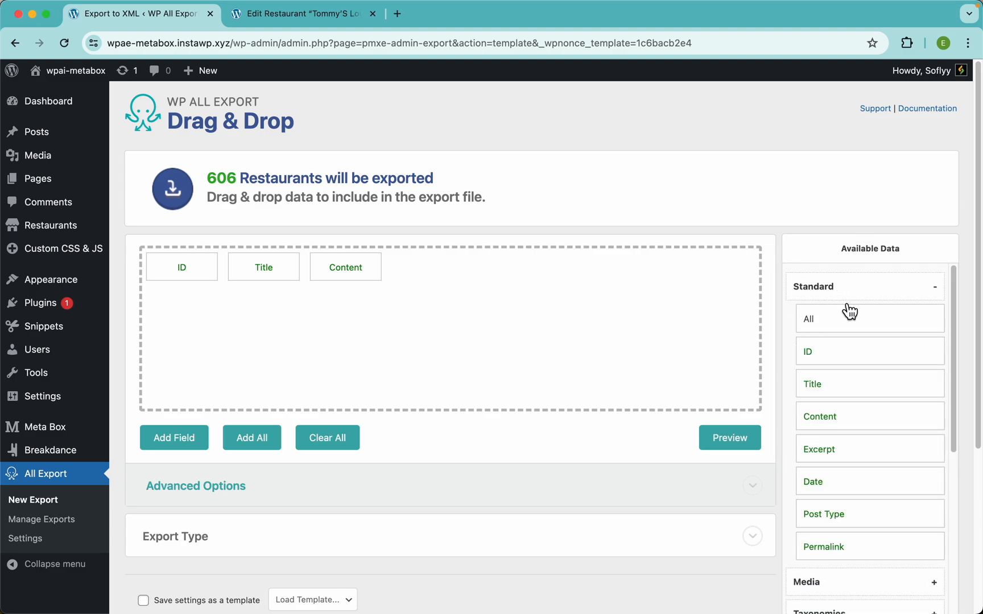
{"action": "scroll", "coordinate": [846, 434], "scroll_direction": "down", "scroll_amount": 1}
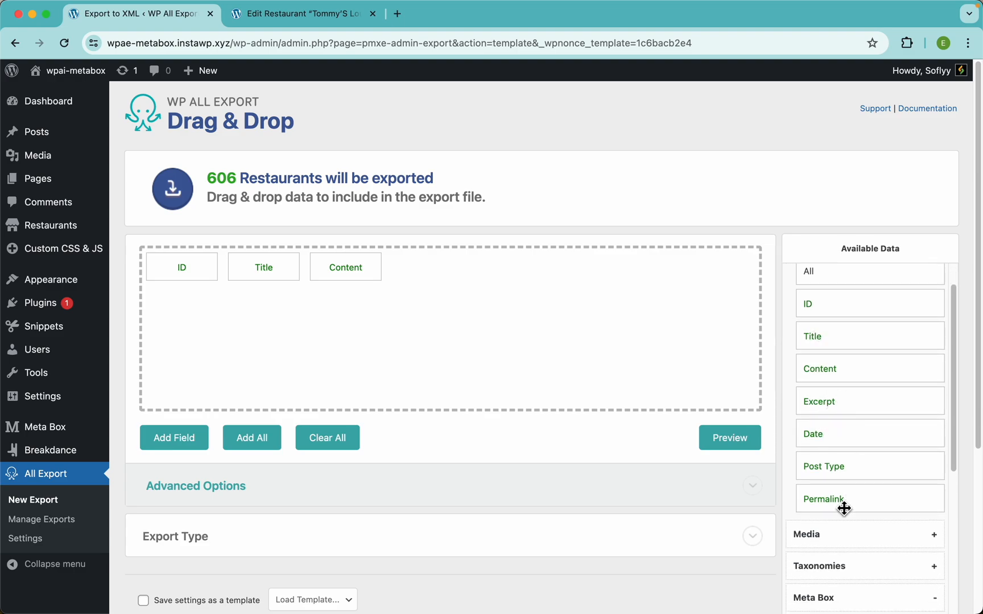
{"action": "scroll", "coordinate": [853, 466], "scroll_direction": "down", "scroll_amount": 3}
Step: Briefly expand and collapse the Media > Images and Taxonomies field lists
{"action": "left_click", "coordinate": [829, 395]}
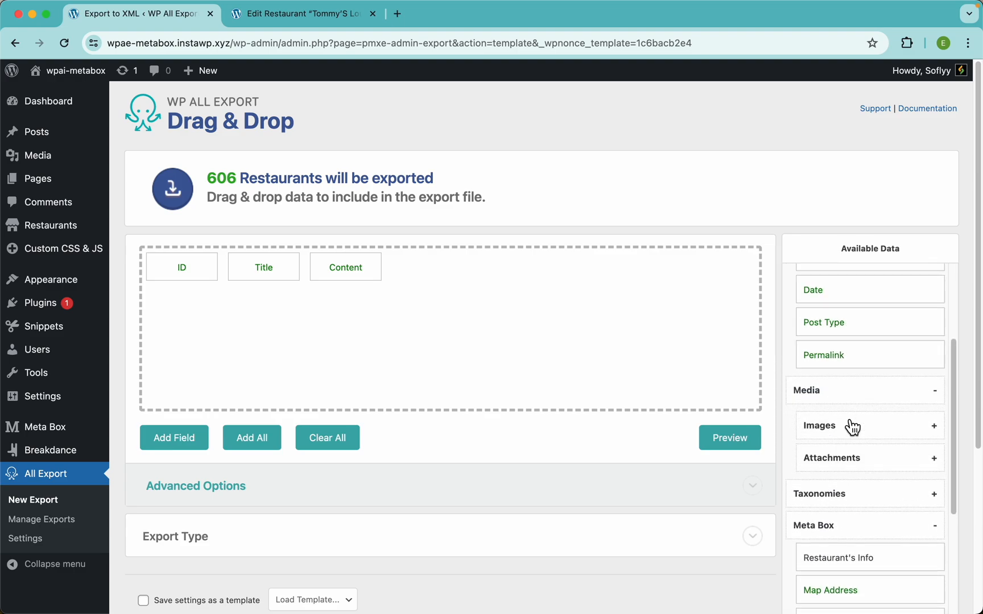
{"action": "left_click", "coordinate": [845, 429]}
{"action": "scroll", "coordinate": [843, 427], "scroll_direction": "down", "scroll_amount": 1}
{"action": "left_click", "coordinate": [829, 362]}
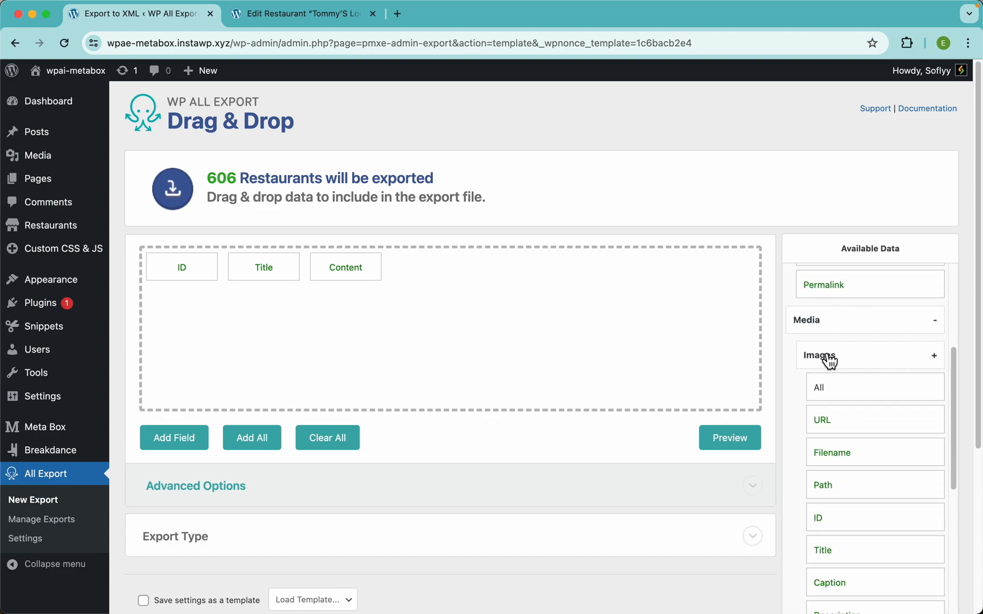
{"action": "left_click", "coordinate": [832, 331]}
{"action": "left_click", "coordinate": [843, 353]}
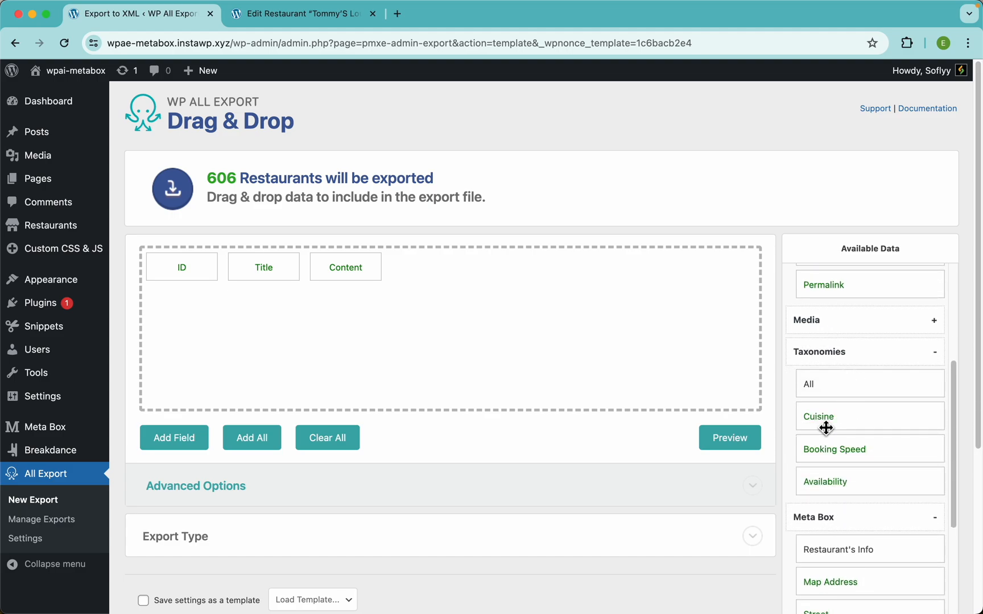
{"action": "left_click", "coordinate": [845, 360]}
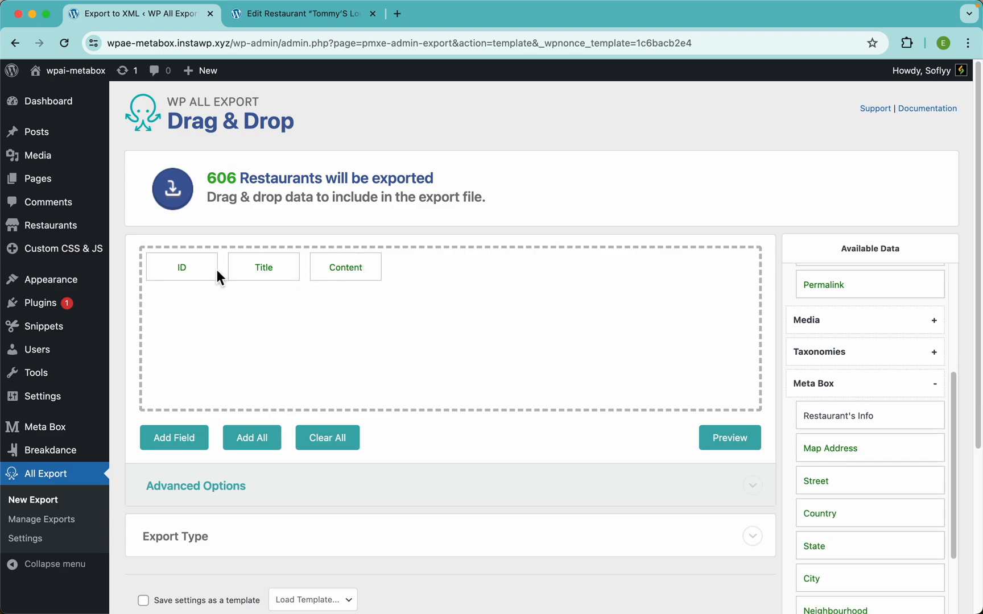
Step: Preview the first 10 restaurants and select the '19Th Hole' title in the first row
{"action": "left_click", "coordinate": [728, 445]}
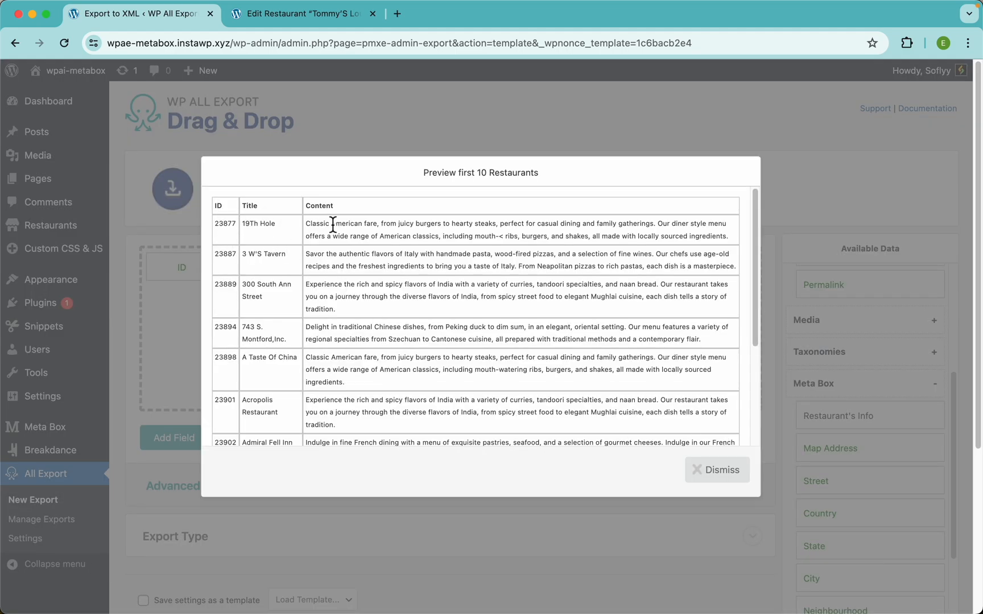
{"action": "left_click", "coordinate": [708, 475]}
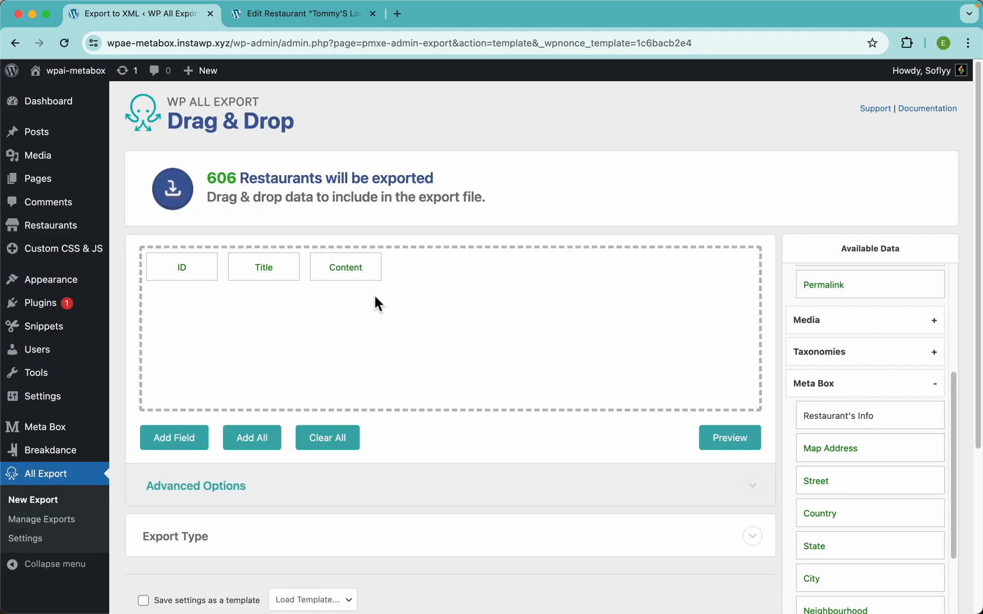
{"action": "left_click", "coordinate": [727, 446]}
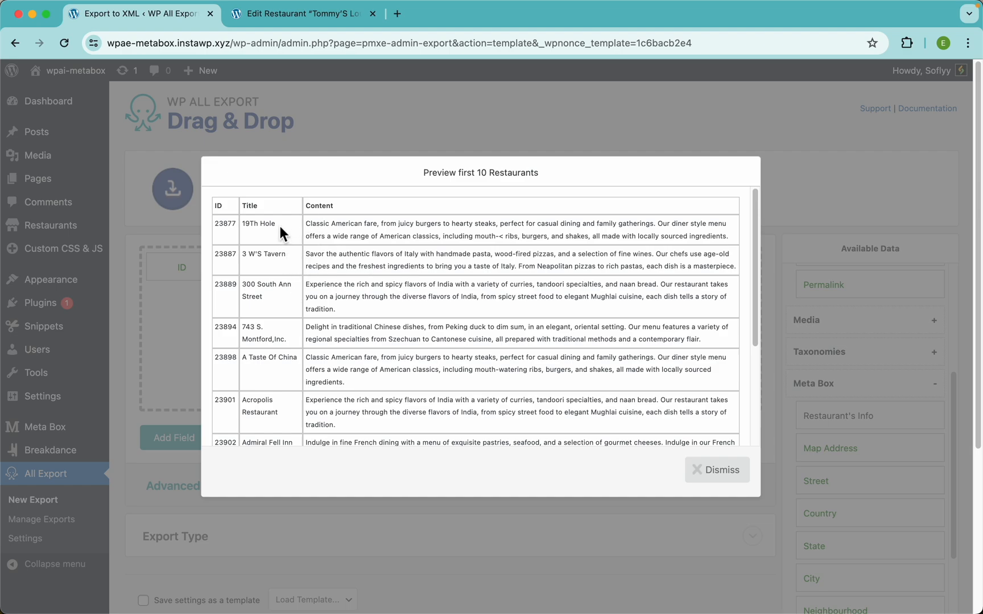
{"action": "left_click_drag", "start_coordinate": [279, 226], "coordinate": [243, 225]}
Step: Search the restaurant list for 19Th Hole and open its edit page
{"action": "left_click", "coordinate": [276, 15]}
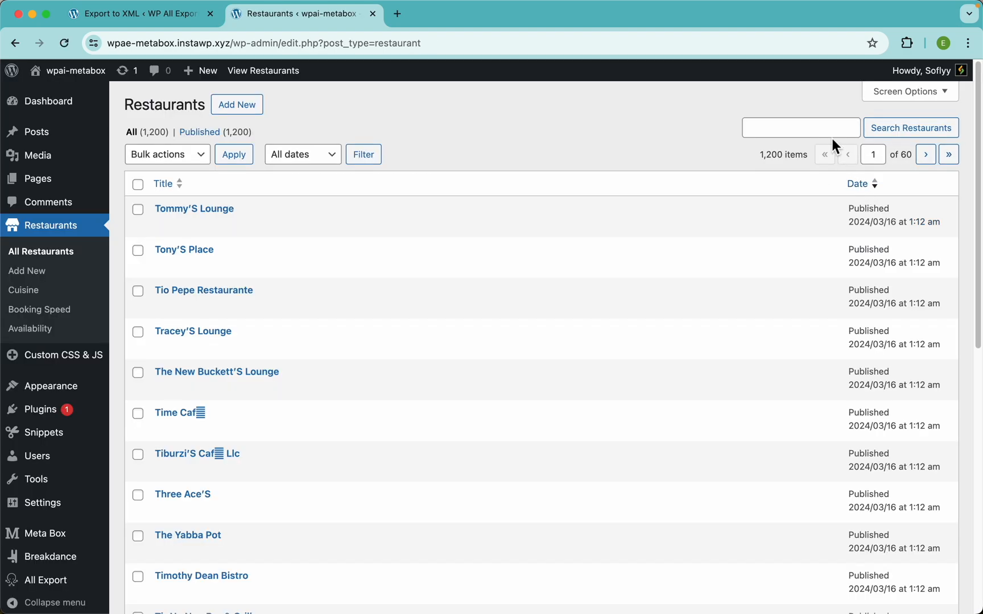
{"action": "left_click", "coordinate": [822, 134]}
{"action": "key", "text": "Down"}
{"action": "key", "text": "Down"}
{"action": "key", "text": "Down"}
{"action": "key", "text": "Return"}
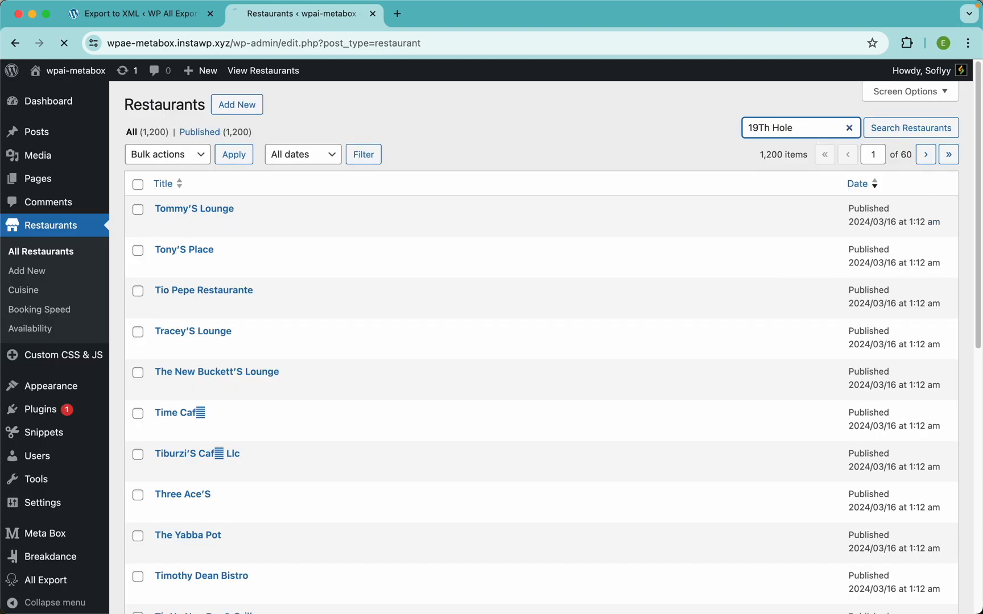
{"action": "key", "text": "Return"}
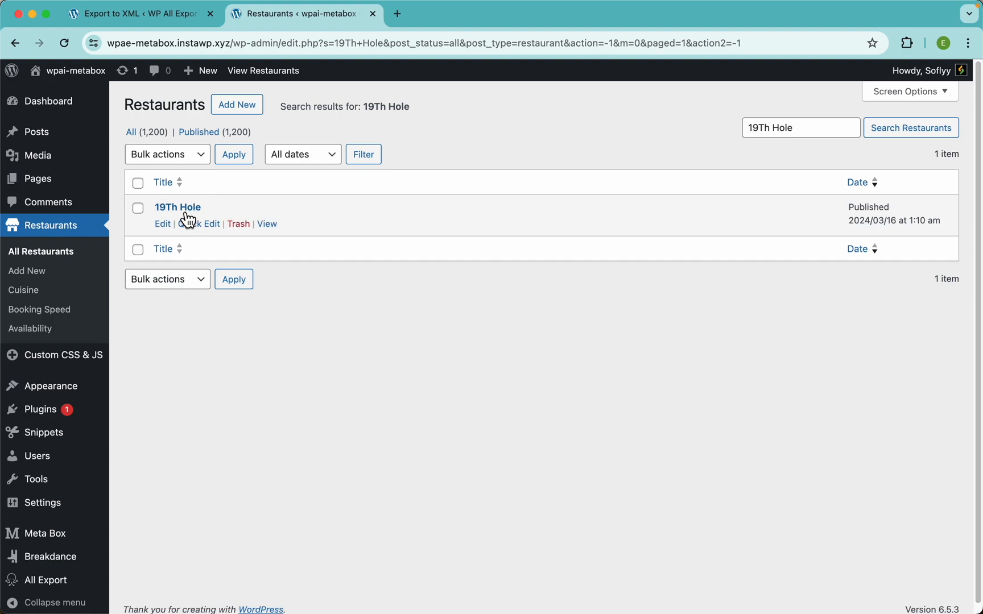
{"action": "left_click", "coordinate": [188, 209]}
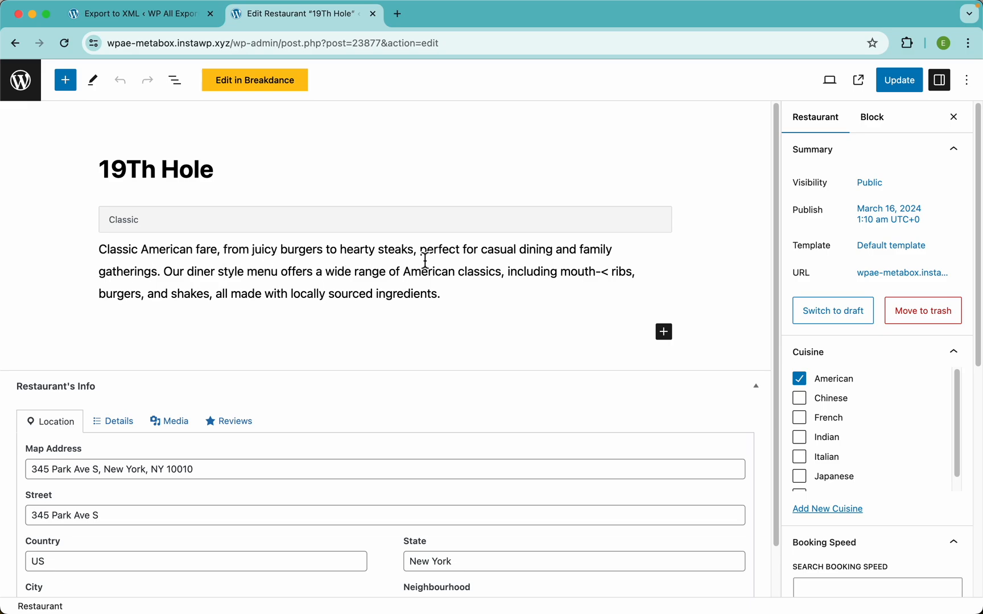
Step: Return to the export tab's first-10 Restaurants preview
{"action": "left_click", "coordinate": [125, 17]}
{"action": "left_click", "coordinate": [366, 226]}
{"action": "scroll", "coordinate": [366, 226], "scroll_direction": "up", "scroll_amount": 5}
Step: Drag the ID field out of the template and preview to confirm only Title and Content remain
{"action": "scroll", "coordinate": [366, 225], "scroll_direction": "down", "scroll_amount": 1}
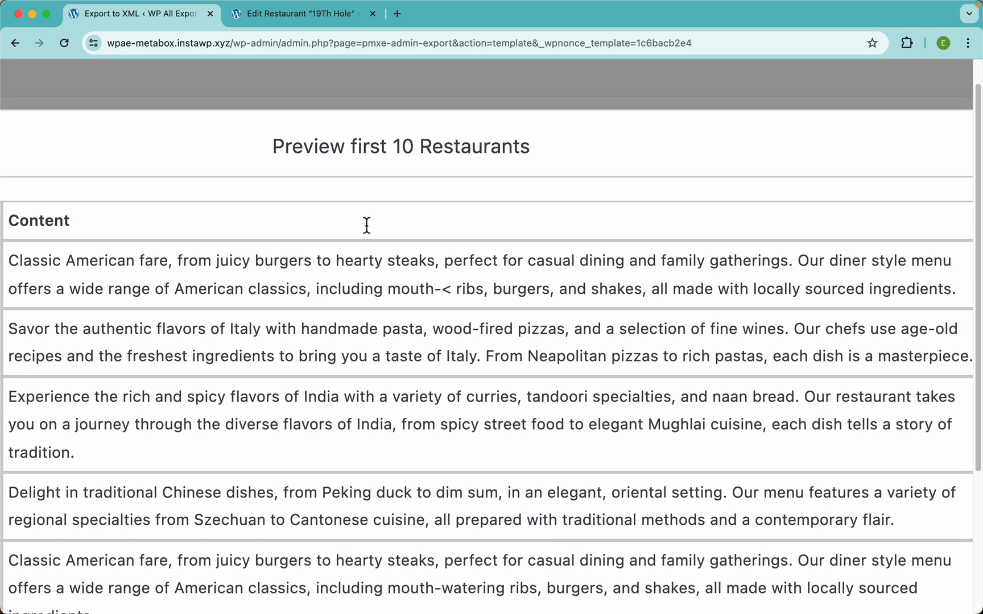
{"action": "scroll", "coordinate": [234, 266], "scroll_direction": "down", "scroll_amount": 5}
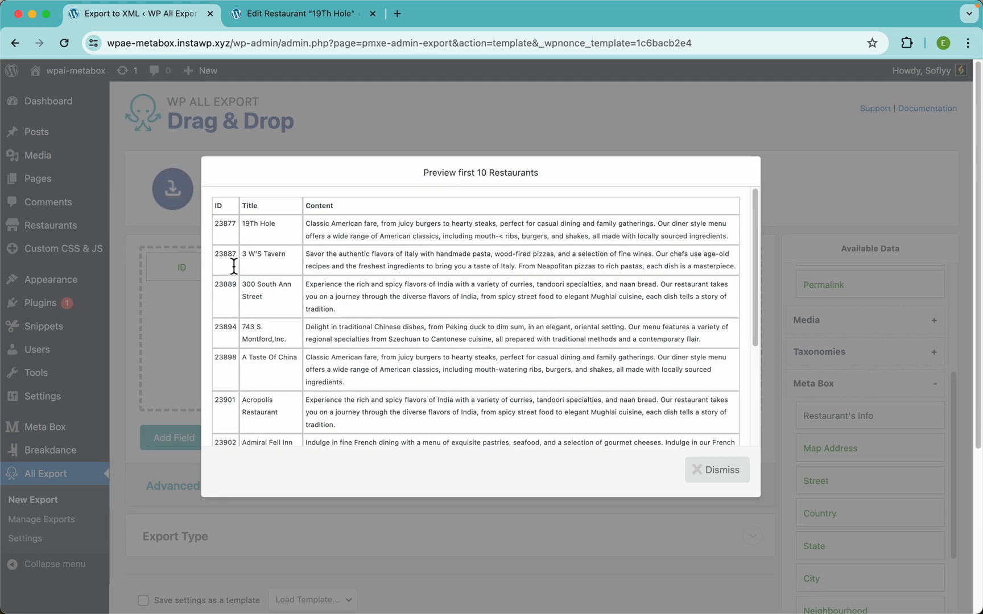
{"action": "left_click", "coordinate": [352, 123]}
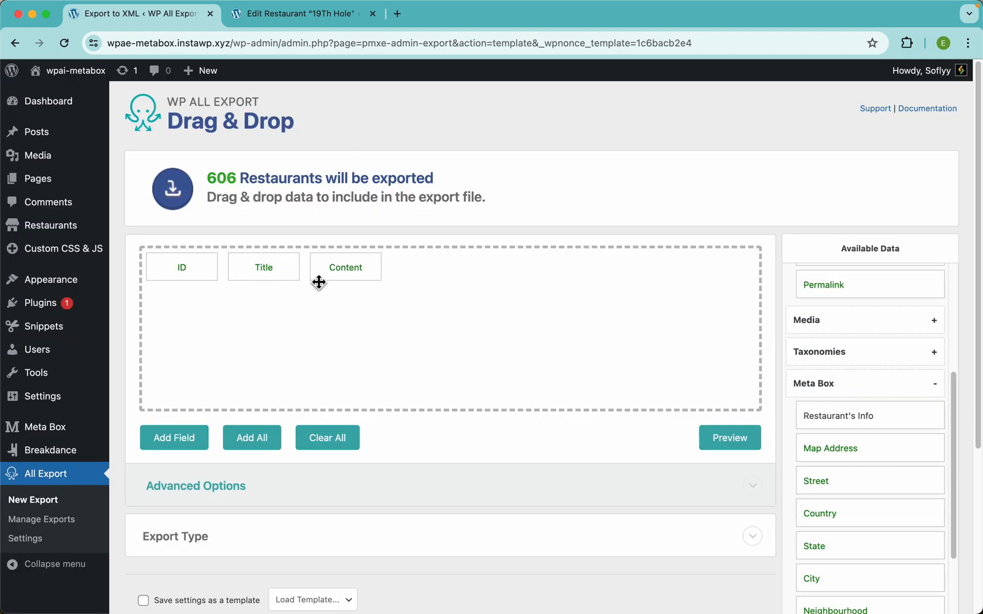
{"action": "left_click_drag", "start_coordinate": [175, 278], "coordinate": [192, 232]}
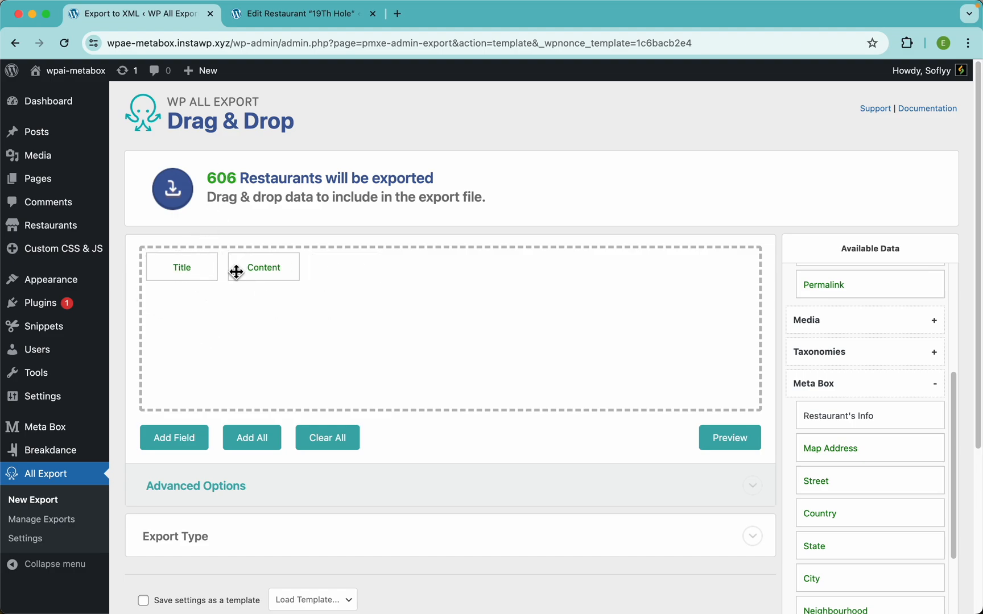
{"action": "left_click", "coordinate": [721, 439]}
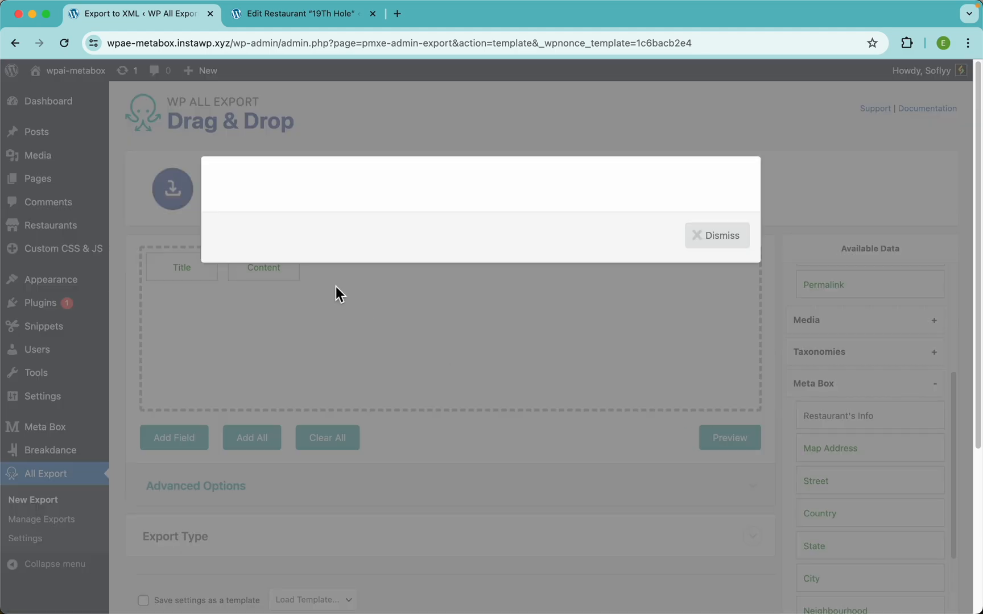
{"action": "left_click", "coordinate": [379, 140]}
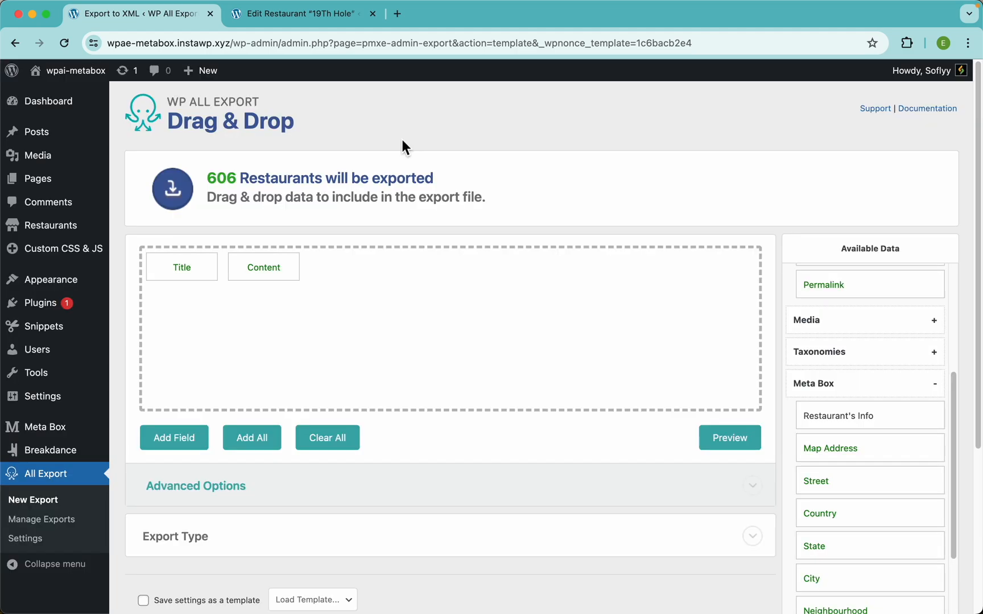
{"action": "scroll", "coordinate": [884, 381], "scroll_direction": "down", "scroll_amount": 3}
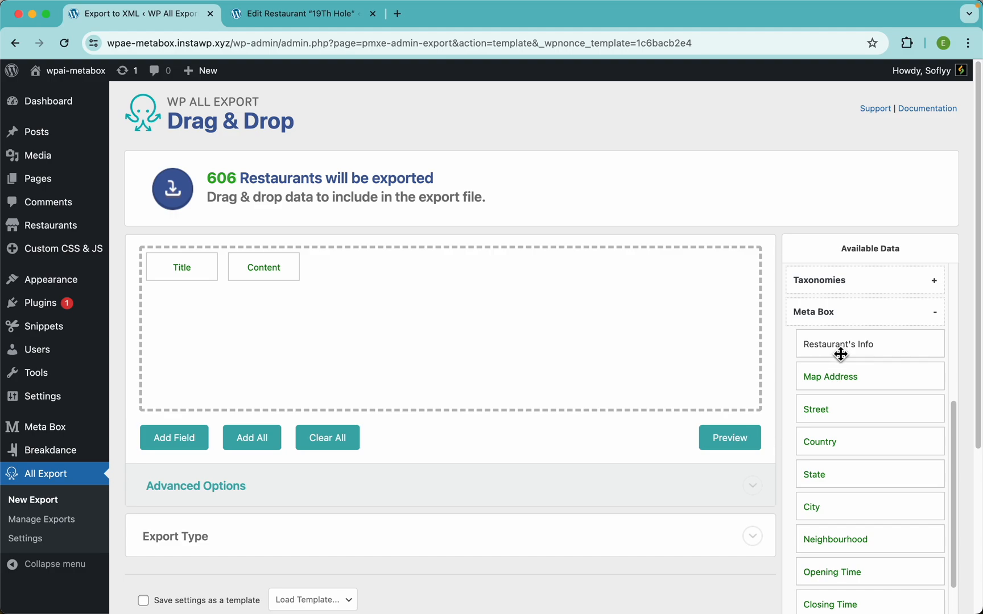
{"action": "mouse_move", "coordinate": [844, 349]}
{"action": "left_mouse_down"}
{"action": "mouse_move", "coordinate": [824, 350]}
{"action": "mouse_move", "coordinate": [846, 340]}
{"action": "left_mouse_up"}
{"action": "scroll", "coordinate": [855, 346], "scroll_direction": "up", "scroll_amount": 5}
{"action": "scroll", "coordinate": [718, 353], "scroll_direction": "down", "scroll_amount": 1}
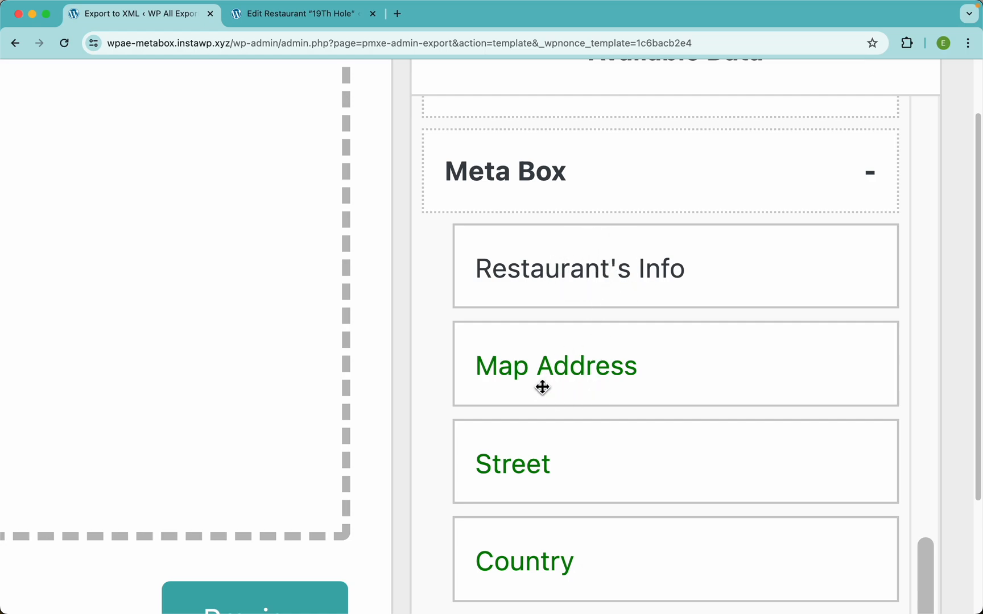
{"action": "scroll", "coordinate": [597, 369], "scroll_direction": "down", "scroll_amount": 15}
{"action": "scroll", "coordinate": [557, 398], "scroll_direction": "up", "scroll_amount": 15}
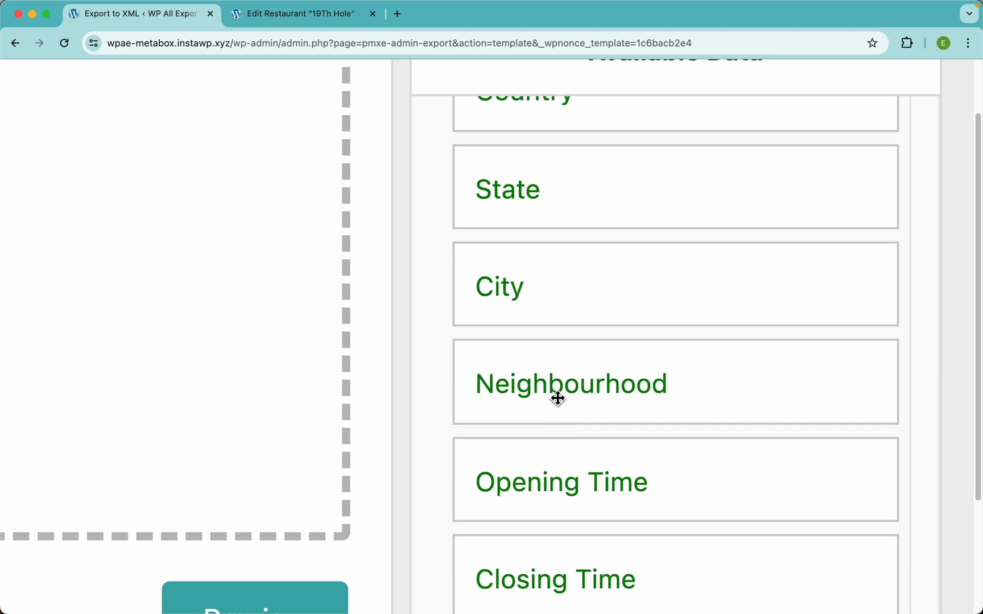
{"action": "key", "text": "super+0"}
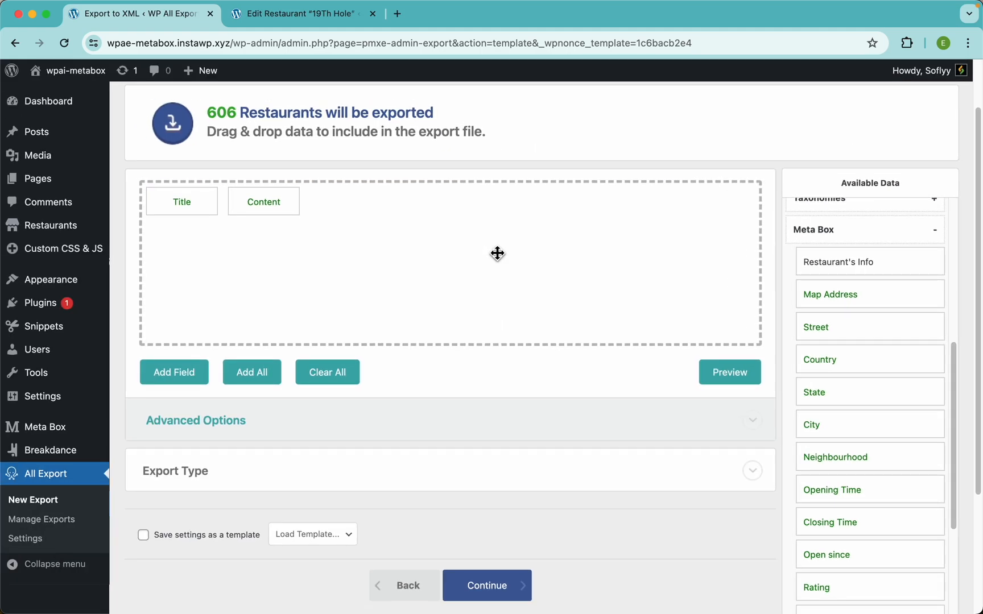
{"action": "mouse_move", "coordinate": [66, 428]}
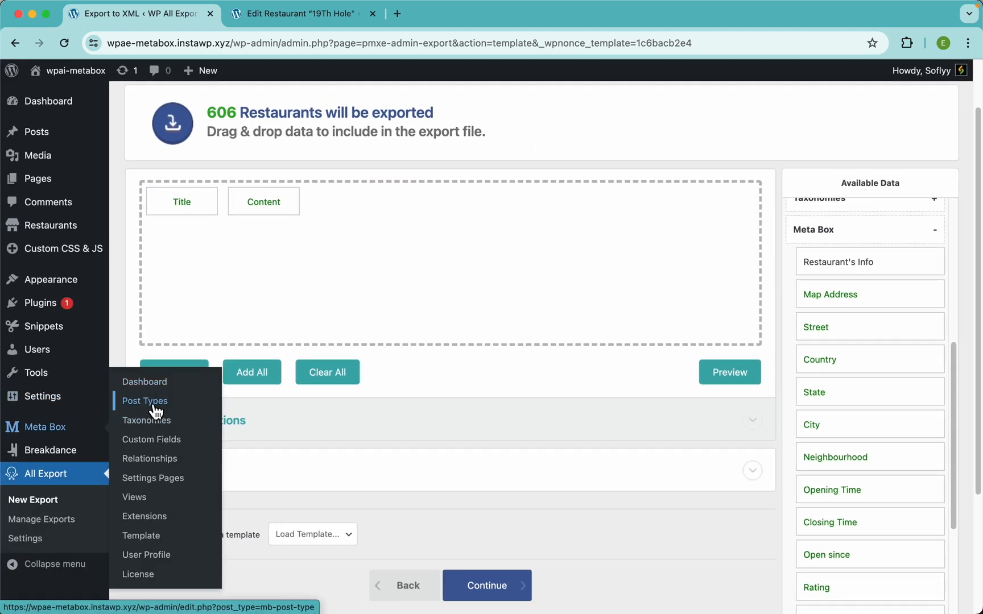
Step: Open Meta Box Custom Fields in a new second tab and open the Restaurant's Info group
{"action": "right_click", "coordinate": [171, 437]}
{"action": "left_click", "coordinate": [176, 445]}
{"action": "left_click_drag", "start_coordinate": [430, 21], "coordinate": [310, 18]}
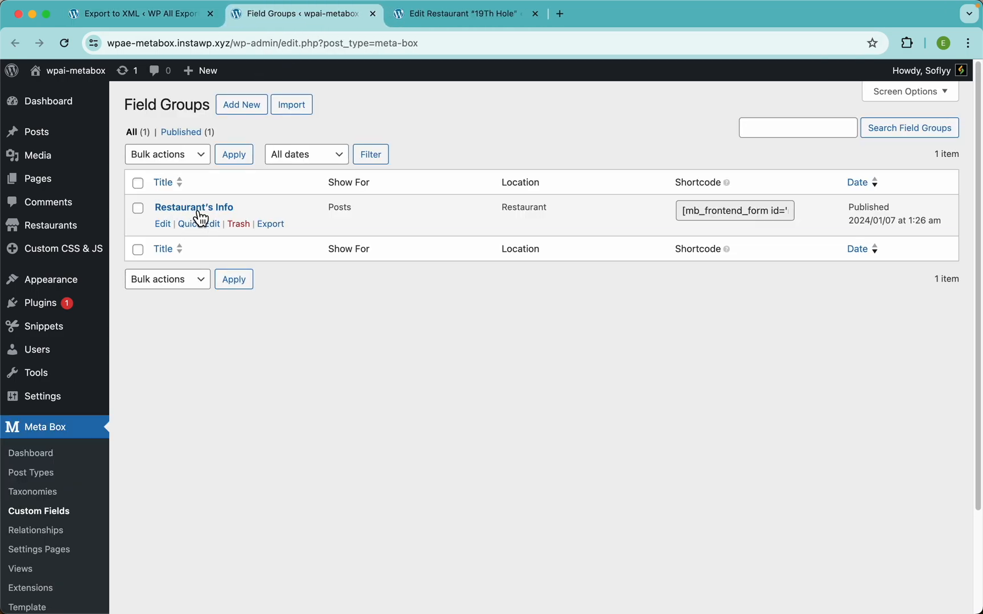
{"action": "left_click", "coordinate": [196, 209]}
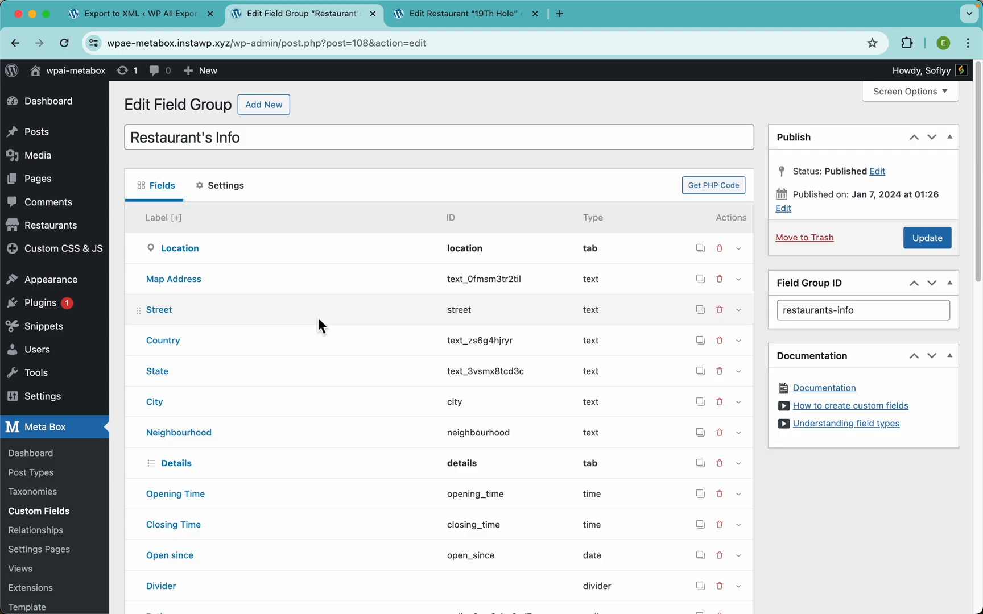
Step: Add the Map Address field to the export template after Content
{"action": "scroll", "coordinate": [300, 369], "scroll_direction": "down", "scroll_amount": 5}
{"action": "scroll", "coordinate": [299, 363], "scroll_direction": "down", "scroll_amount": 7}
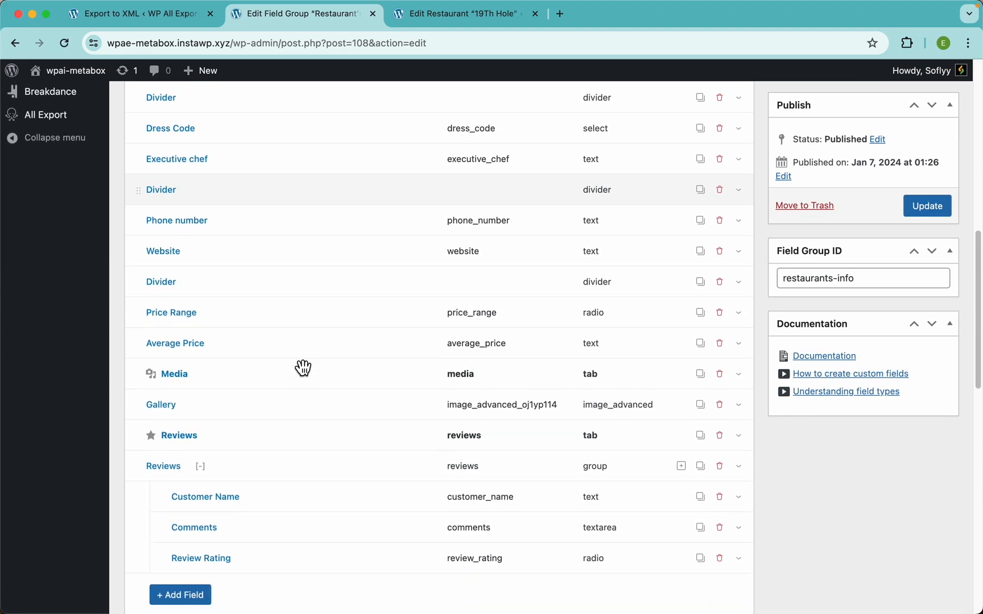
{"action": "scroll", "coordinate": [302, 368], "scroll_direction": "up", "scroll_amount": 11}
{"action": "scroll", "coordinate": [293, 264], "scroll_direction": "up", "scroll_amount": 3}
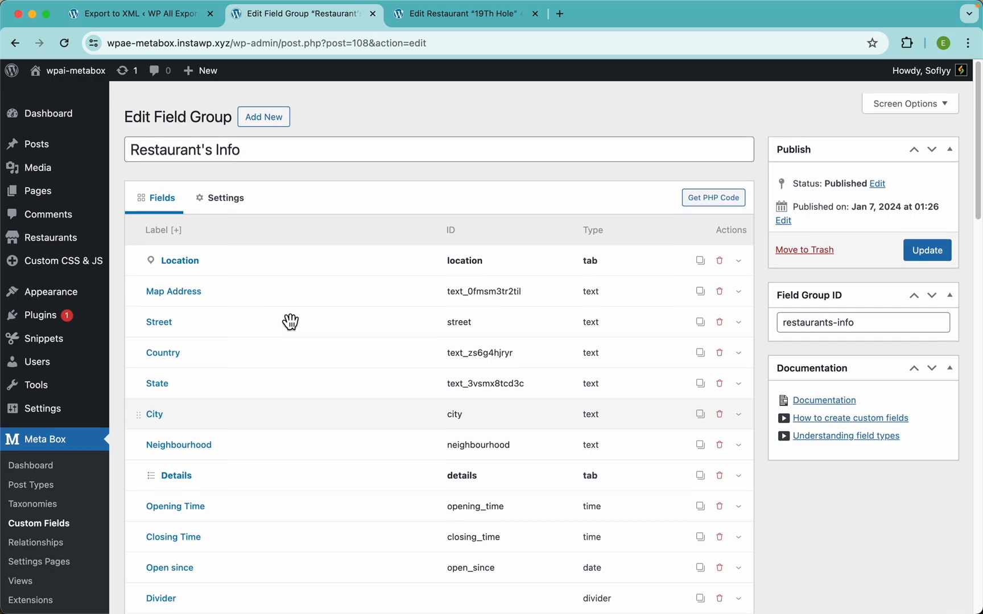
{"action": "left_click", "coordinate": [184, 16]}
{"action": "left_click_drag", "start_coordinate": [832, 308], "coordinate": [570, 292]}
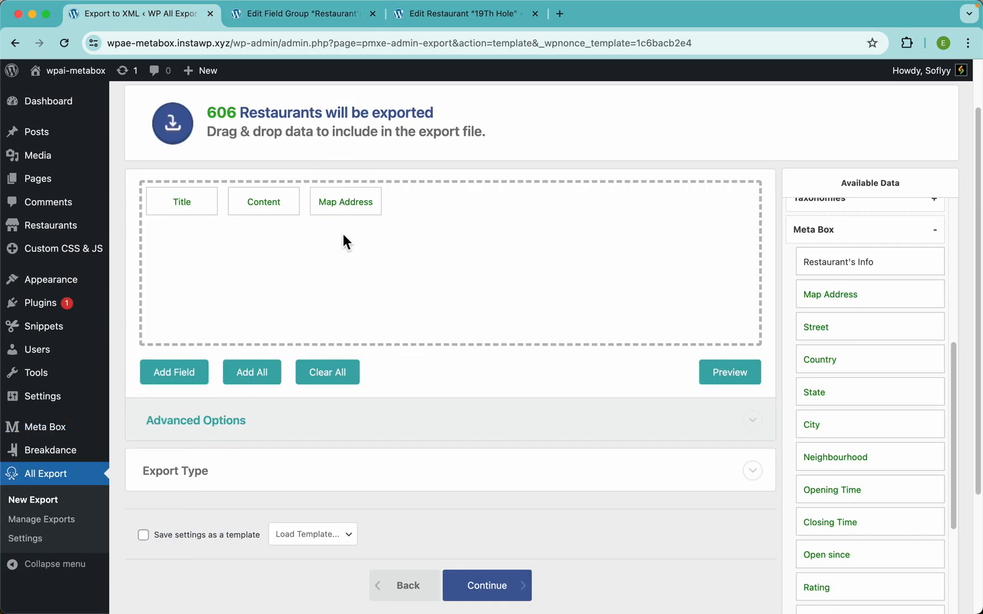
Step: Preview the export to check the Map Address values
{"action": "left_click", "coordinate": [725, 379]}
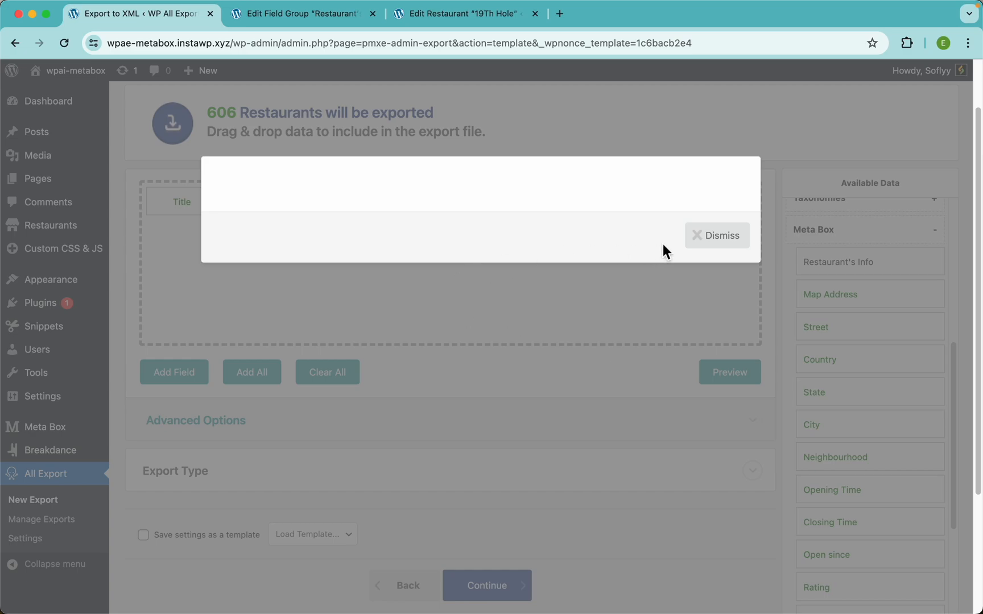
{"action": "scroll", "coordinate": [701, 241], "scroll_direction": "up", "scroll_amount": 5}
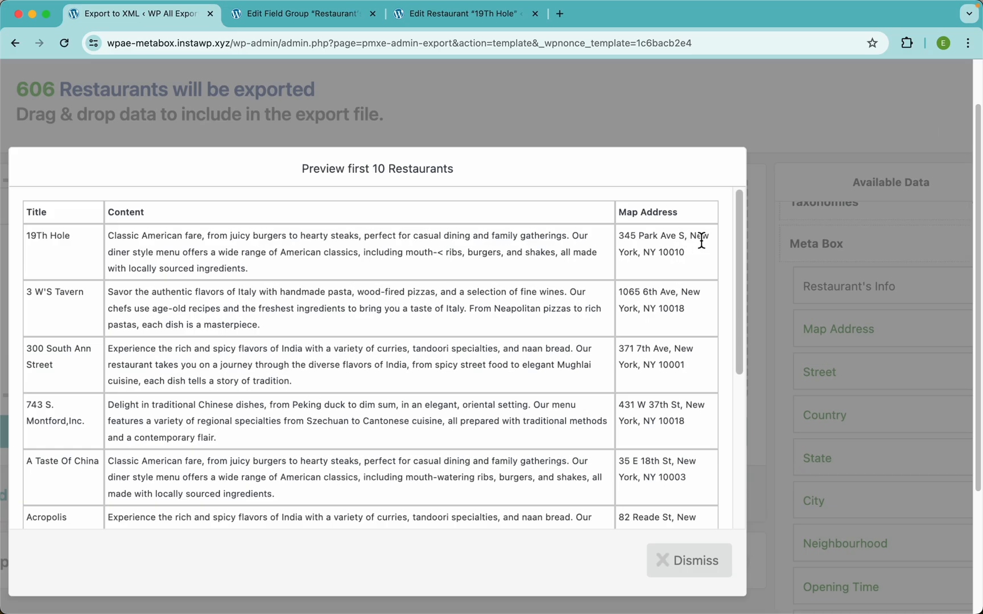
{"action": "scroll", "coordinate": [515, 278], "scroll_direction": "down", "scroll_amount": 5}
{"action": "left_click", "coordinate": [592, 120]}
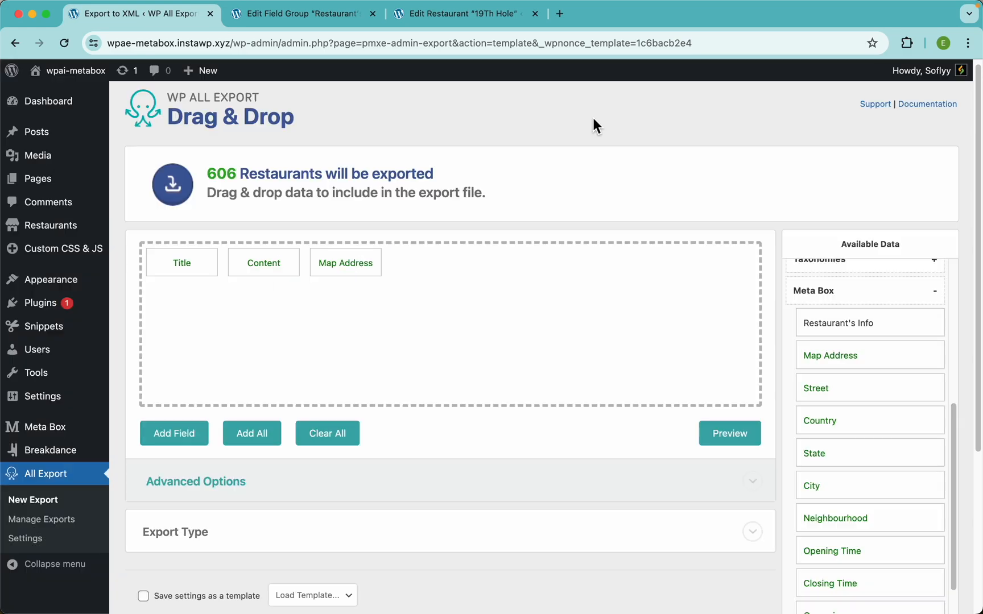
Step: Remove Map Address from the export, leaving only Title and Content
{"action": "left_click_drag", "start_coordinate": [353, 263], "coordinate": [354, 250]}
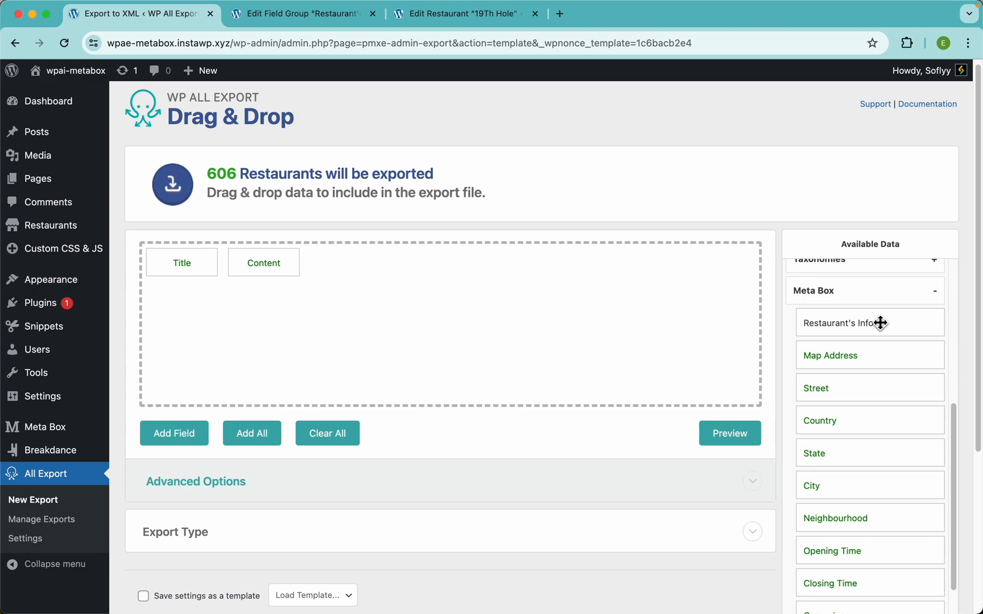
{"action": "scroll", "coordinate": [873, 402], "scroll_direction": "down", "scroll_amount": 5}
{"action": "scroll", "coordinate": [873, 402], "scroll_direction": "up", "scroll_amount": 10}
{"action": "scroll", "coordinate": [873, 402], "scroll_direction": "down", "scroll_amount": 2}
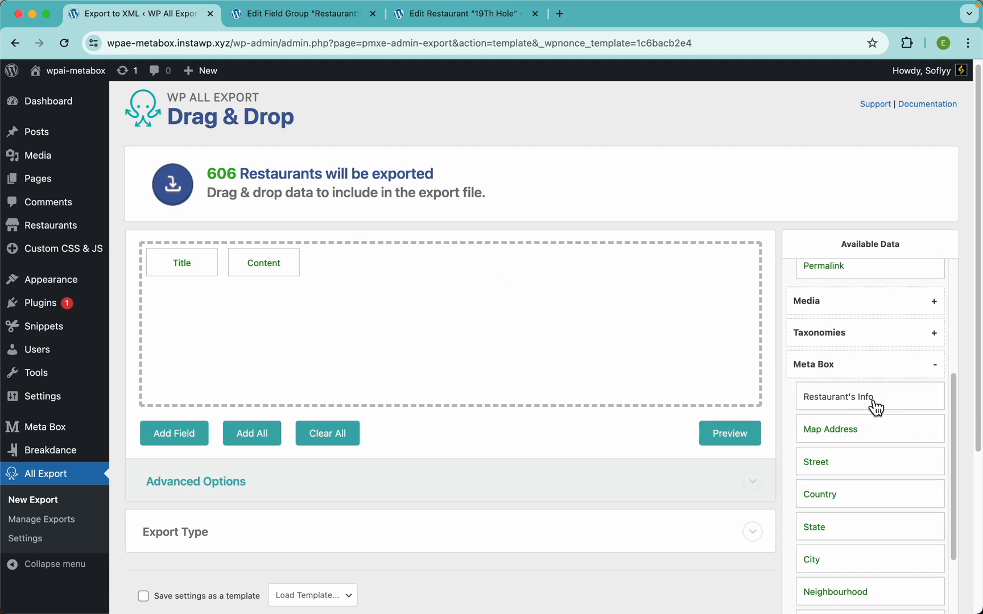
Step: Add all Restaurant's Info fields, Map Address through Reviews, and preview the pipe-separated Gallery URLs
{"action": "left_click_drag", "start_coordinate": [859, 405], "coordinate": [633, 350]}
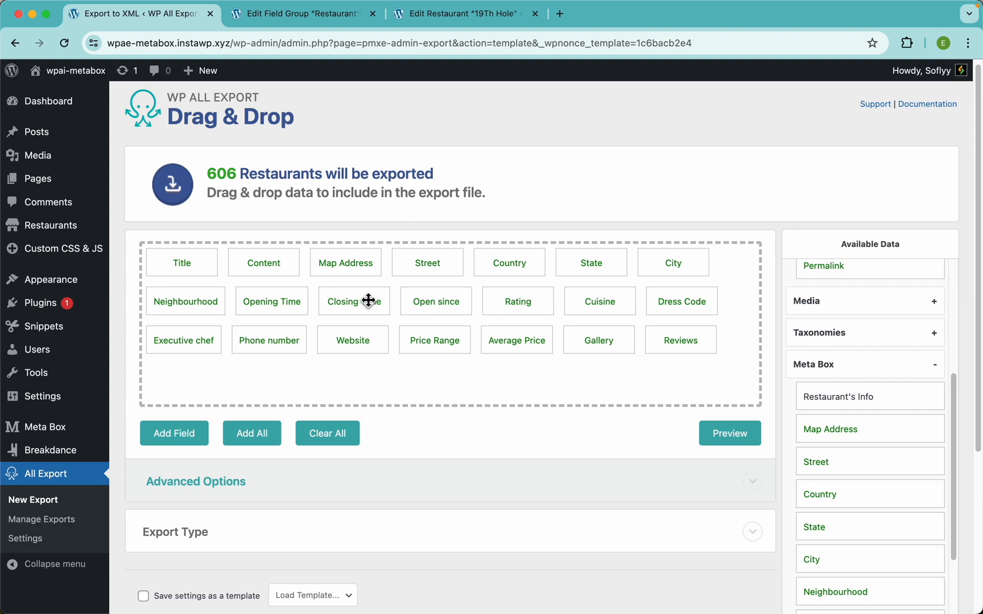
{"action": "left_click", "coordinate": [716, 433]}
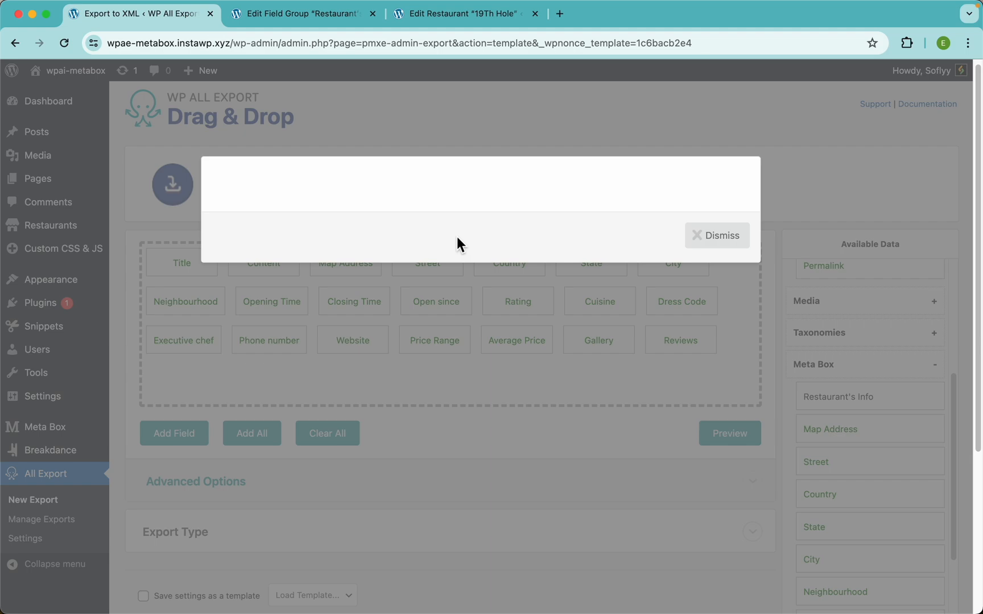
{"action": "scroll", "coordinate": [509, 267], "scroll_direction": "right", "scroll_amount": 5}
{"action": "scroll", "coordinate": [588, 280], "scroll_direction": "right", "scroll_amount": 10}
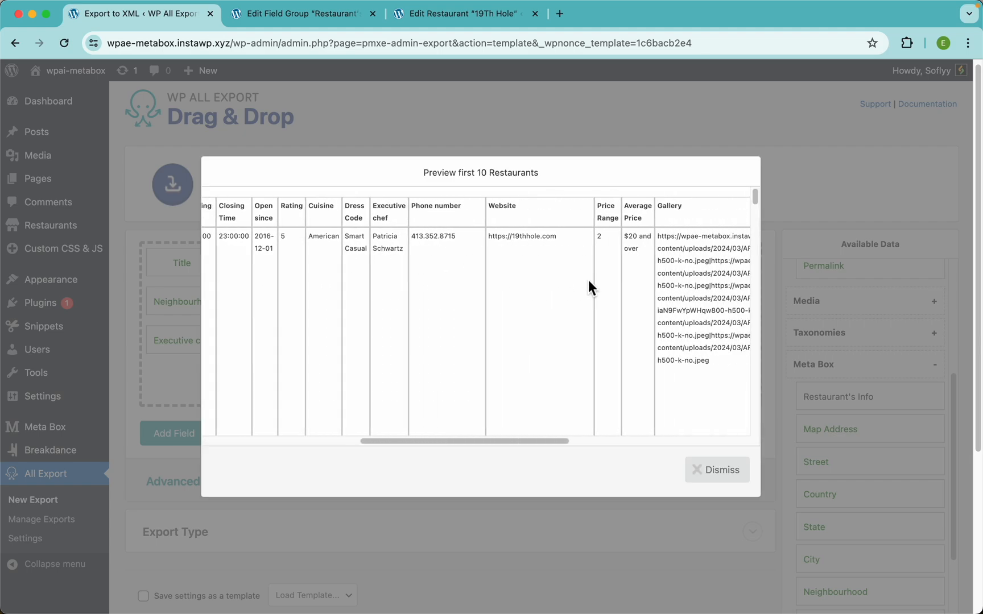
{"action": "scroll", "coordinate": [510, 308], "scroll_direction": "left", "scroll_amount": 15}
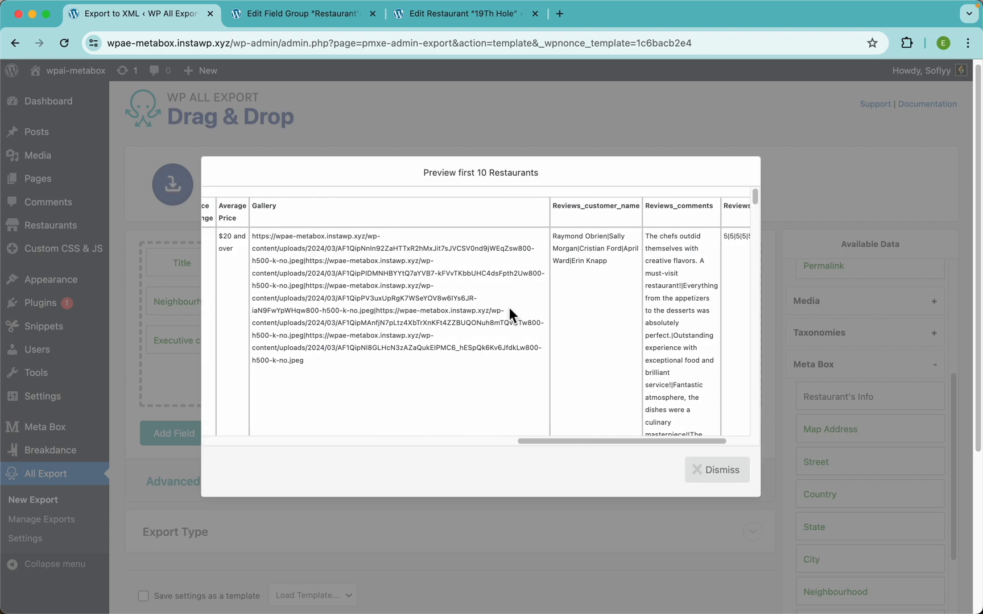
{"action": "left_click", "coordinate": [708, 477]}
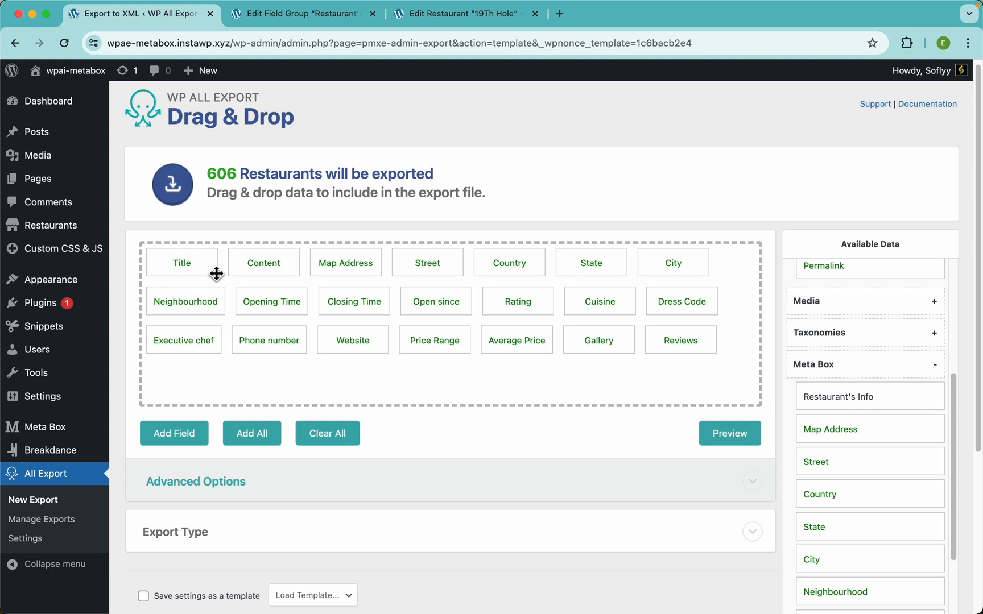
{"action": "left_click", "coordinate": [729, 434]}
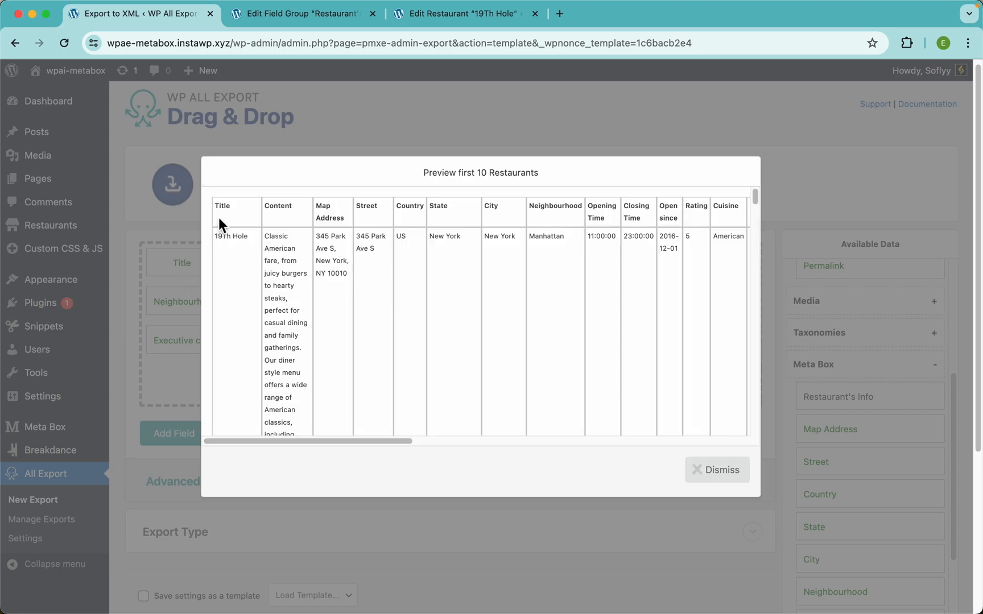
{"action": "left_click", "coordinate": [182, 265]}
Step: Rename the Title column to 'Restaurants Name' and save it
{"action": "left_click", "coordinate": [182, 263]}
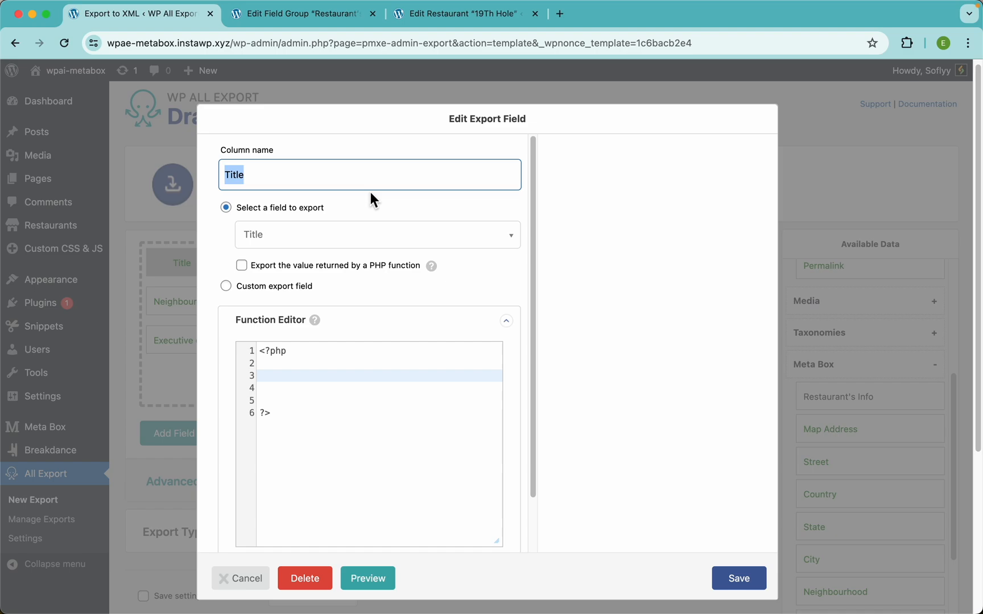
{"action": "type", "text": "Re"}
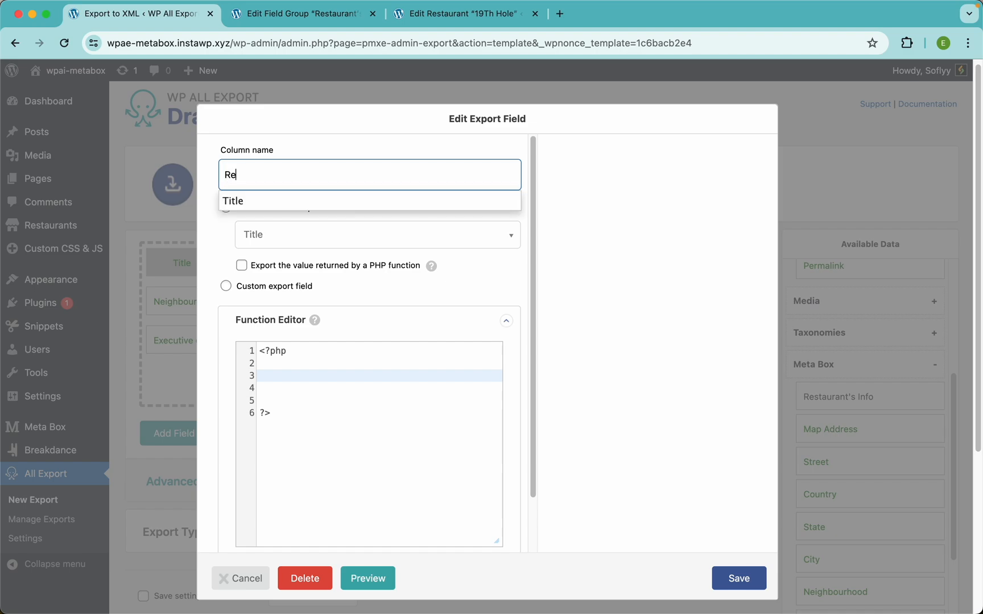
{"action": "type", "text": "st"}
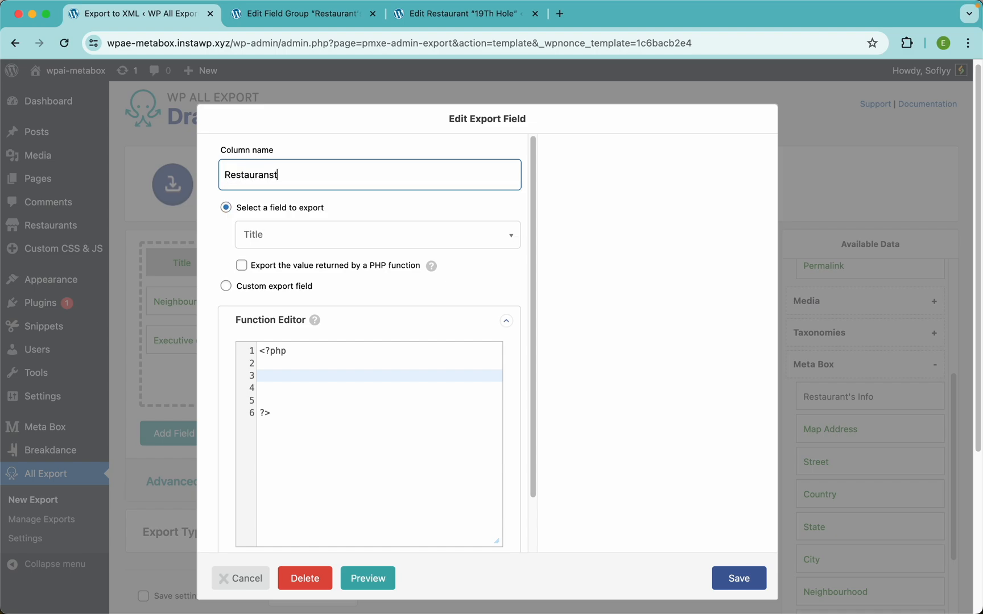
{"action": "type", "text": "aurants Name"}
{"action": "left_click", "coordinate": [739, 579]}
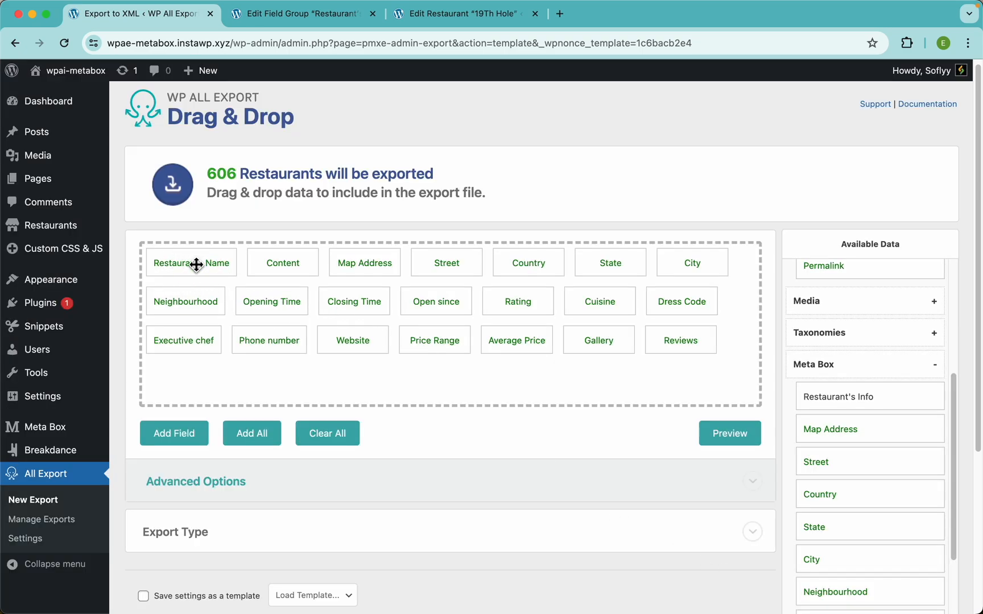
Step: Preview the first 10 restaurants, then open Content's settings and select its column name
{"action": "left_click", "coordinate": [733, 437]}
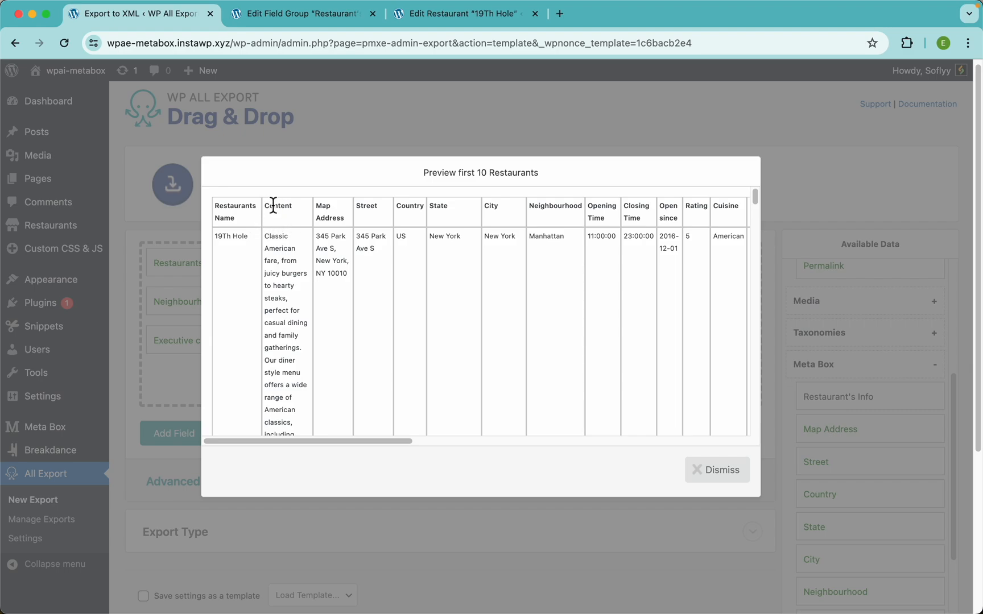
{"action": "left_click", "coordinate": [319, 128]}
{"action": "left_click", "coordinate": [277, 254]}
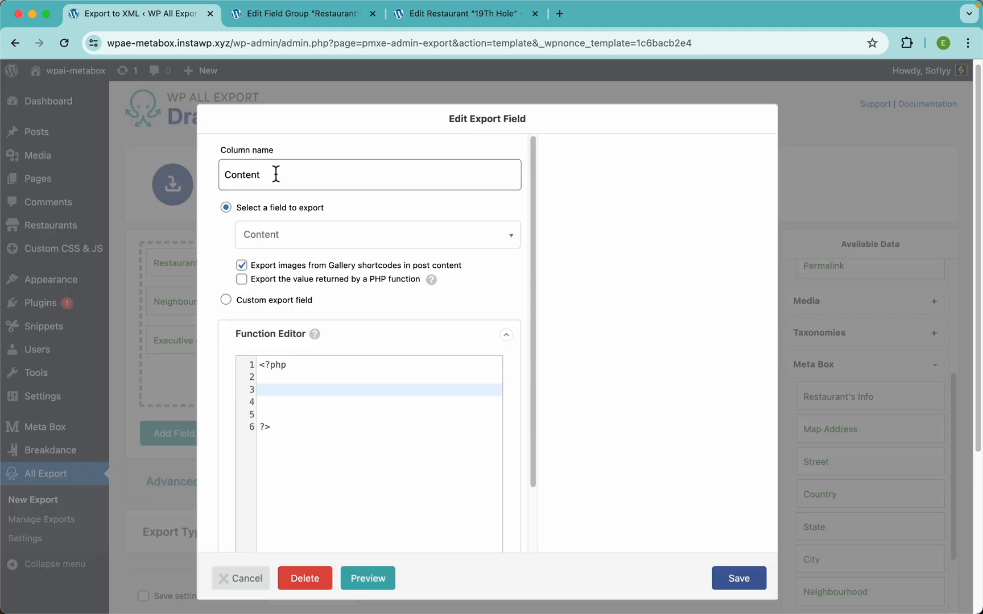
{"action": "left_click_drag", "start_coordinate": [275, 171], "coordinate": [206, 178]}
Step: Rename the Content column to 'Description', save, and check it in the preview
{"action": "type", "text": "Des"}
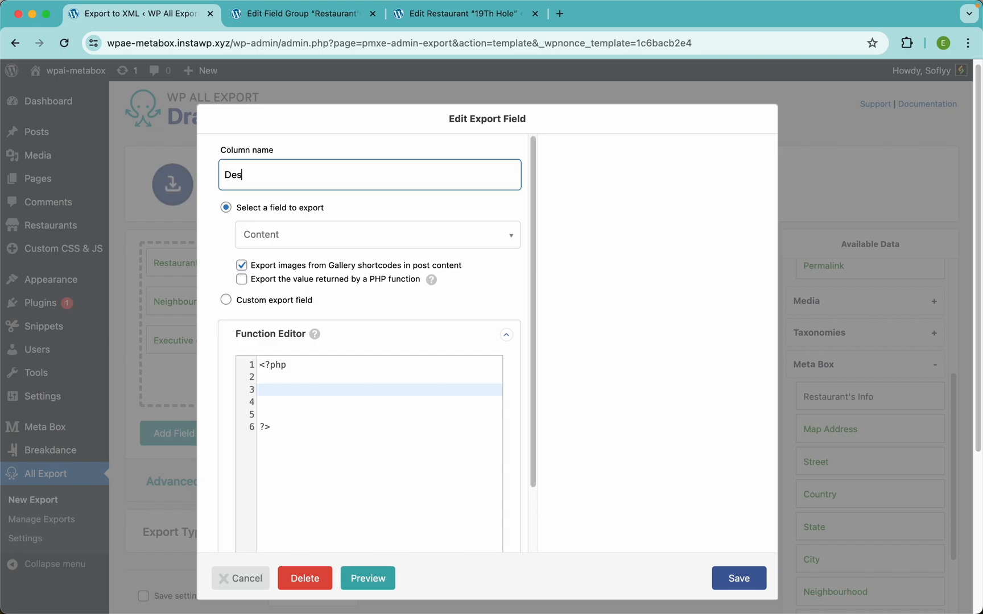
{"action": "left_click", "coordinate": [249, 201]}
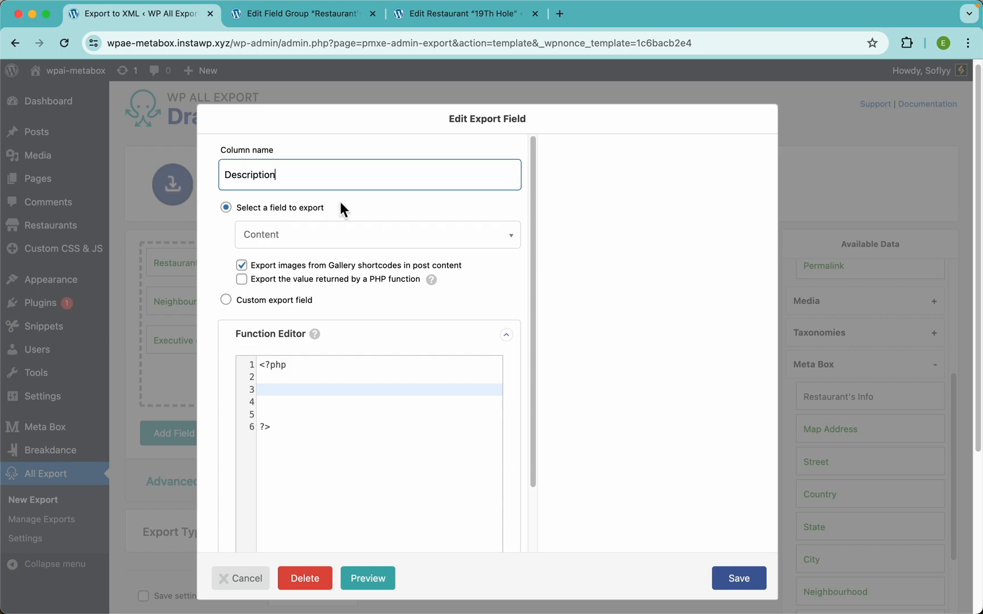
{"action": "left_click", "coordinate": [741, 586]}
{"action": "left_click", "coordinate": [728, 434]}
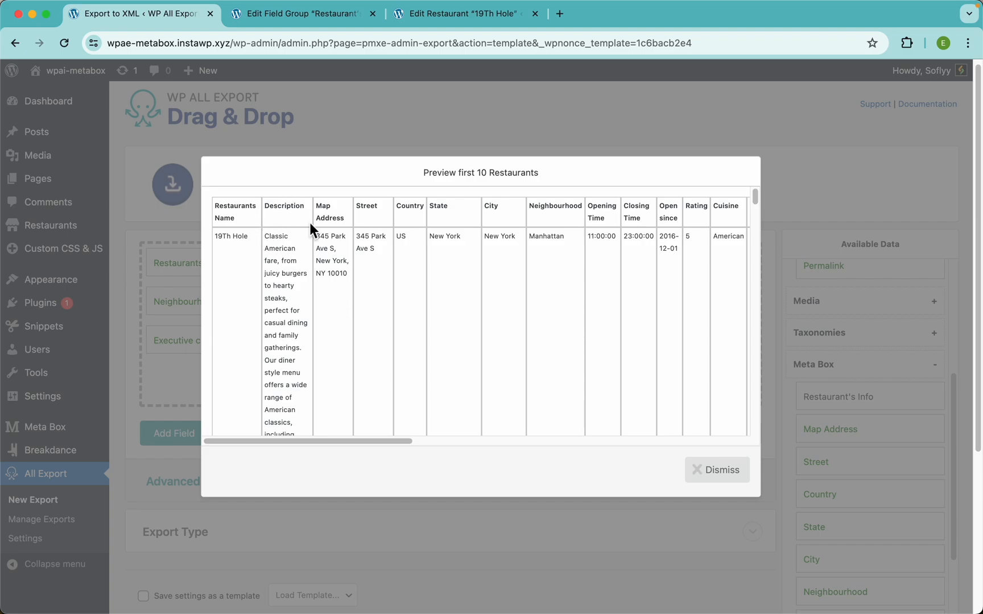
{"action": "left_click", "coordinate": [385, 139]}
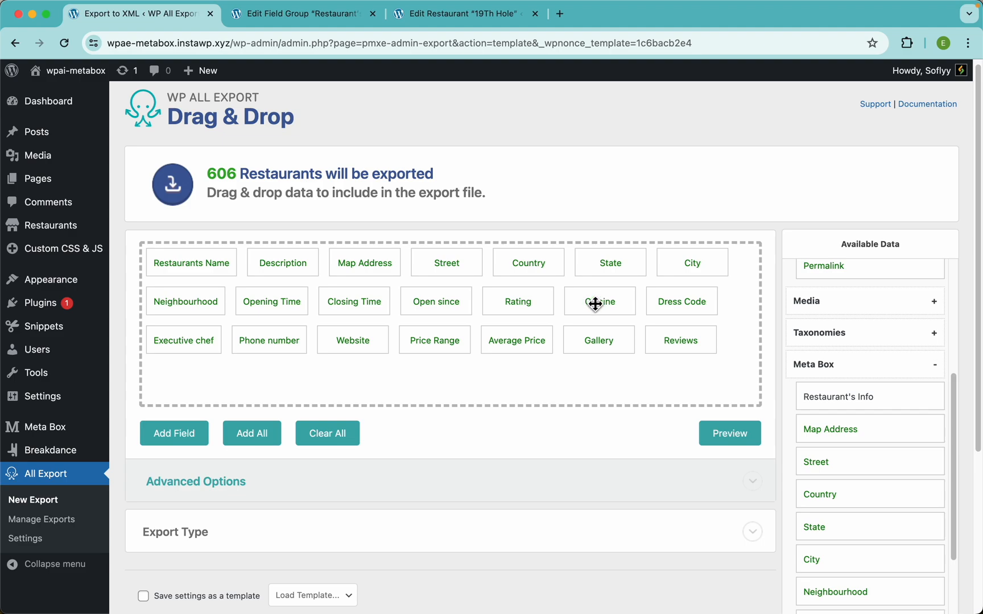
Step: Move Cuisine, Dress Code, Rating, Opening Time, Price Range and Average Price up after Description
{"action": "left_click_drag", "start_coordinate": [599, 305], "coordinate": [367, 264]}
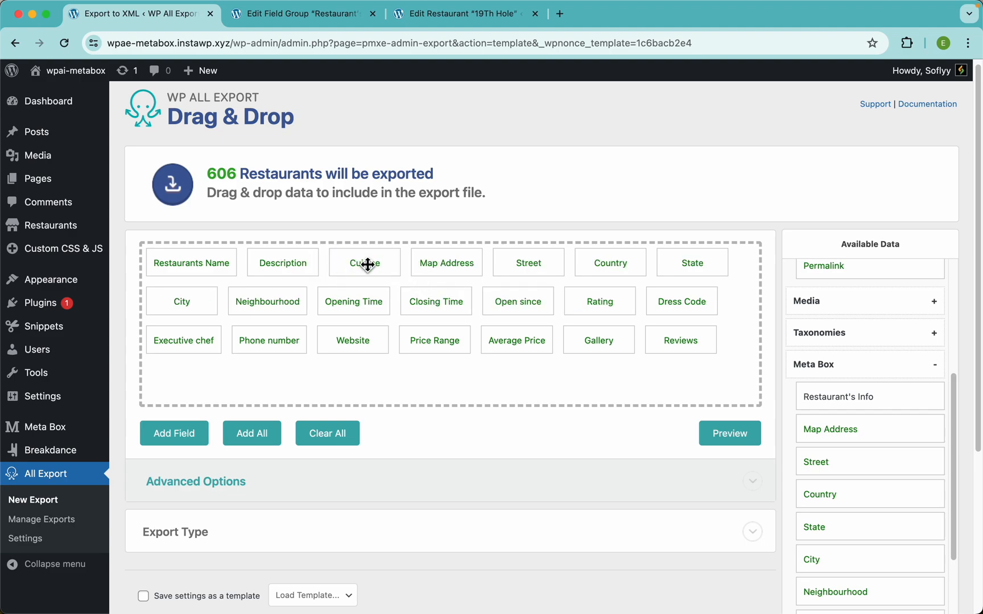
{"action": "left_click_drag", "start_coordinate": [687, 310], "coordinate": [425, 251]}
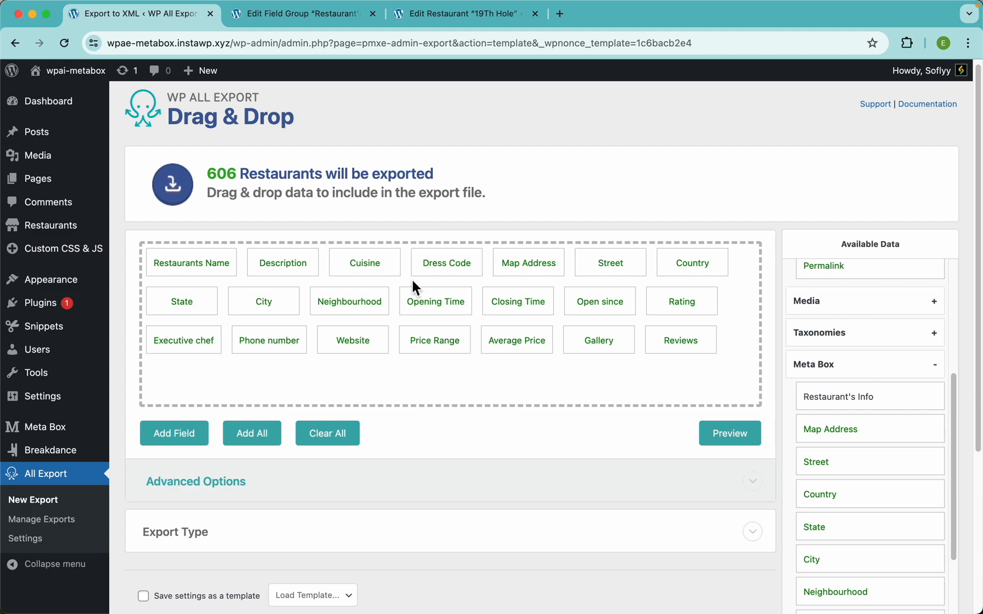
{"action": "left_click_drag", "start_coordinate": [671, 307], "coordinate": [344, 276]}
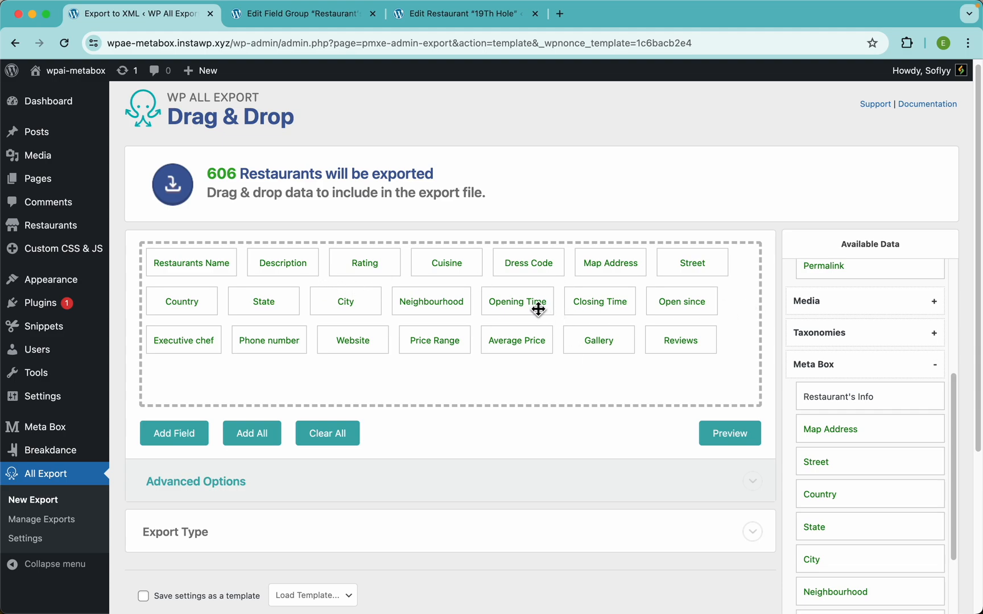
{"action": "left_click_drag", "start_coordinate": [537, 307], "coordinate": [169, 310]}
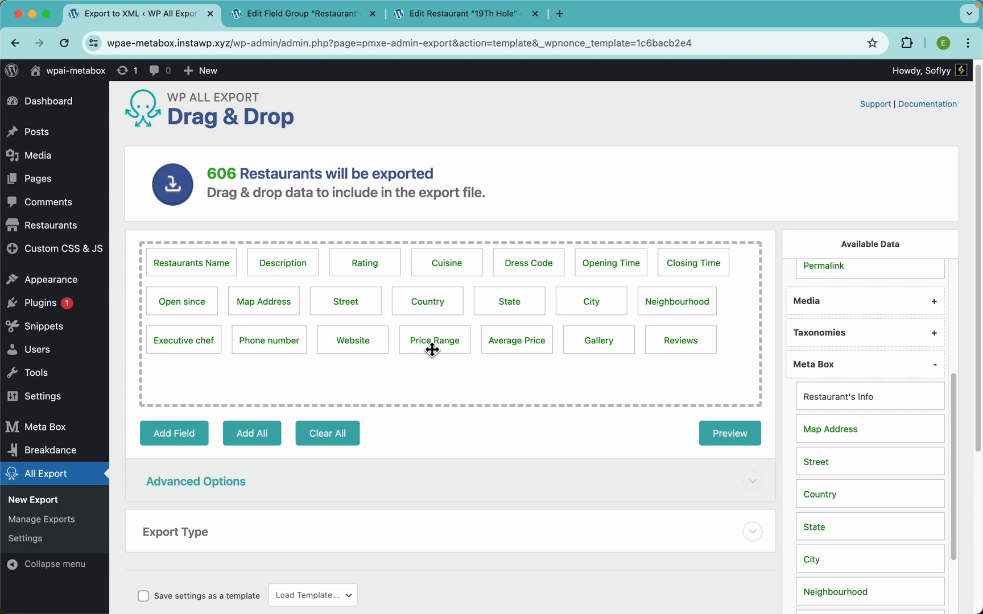
{"action": "left_click_drag", "start_coordinate": [432, 351], "coordinate": [430, 272]}
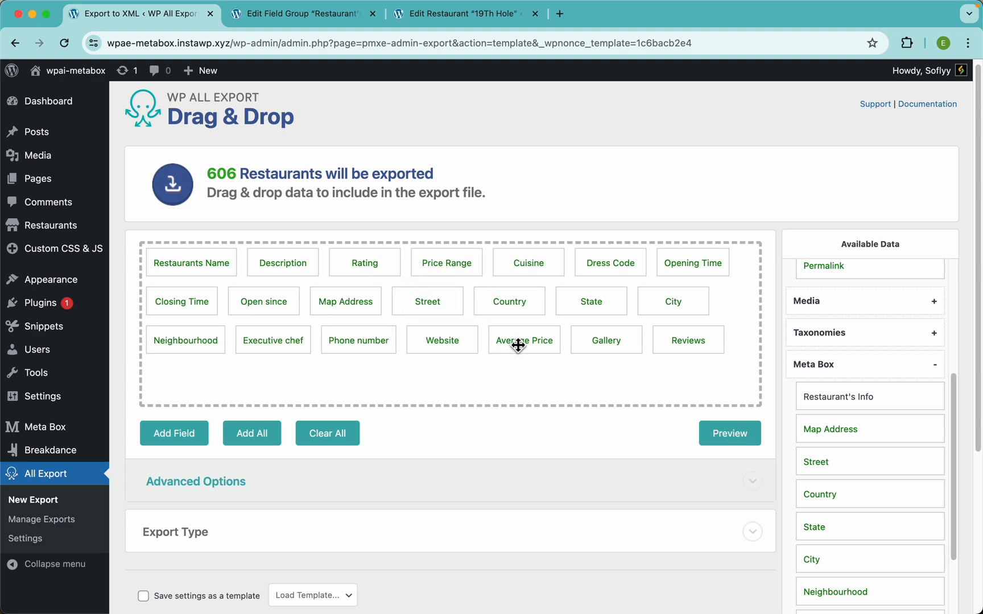
{"action": "left_click_drag", "start_coordinate": [517, 345], "coordinate": [500, 266]}
Step: Preview the export twice to verify the new order, e.g. 19Th Hole with Rating 5, Price Range 2
{"action": "left_click", "coordinate": [729, 435]}
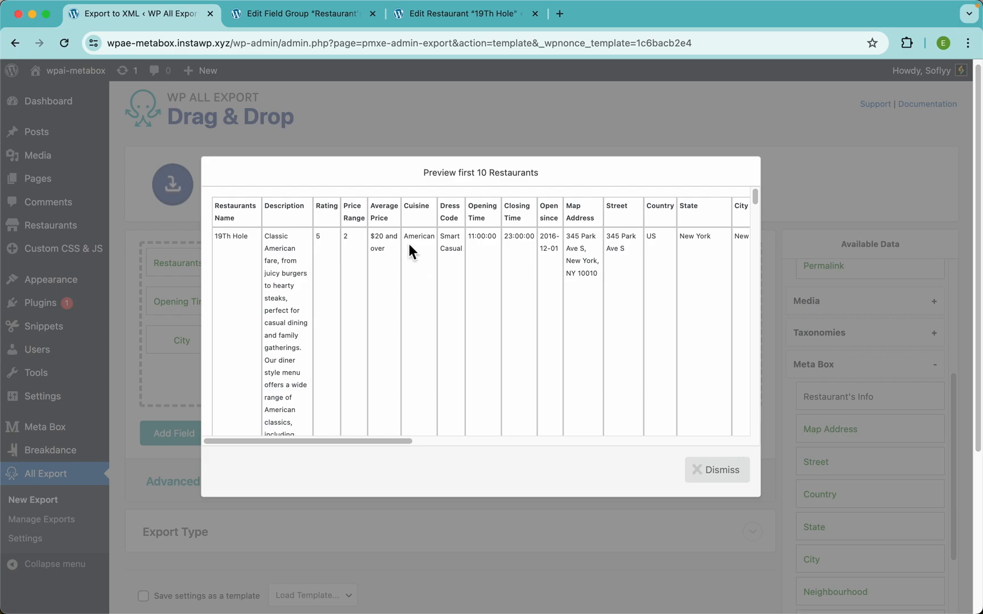
{"action": "scroll", "coordinate": [408, 242], "scroll_direction": "up", "scroll_amount": 5}
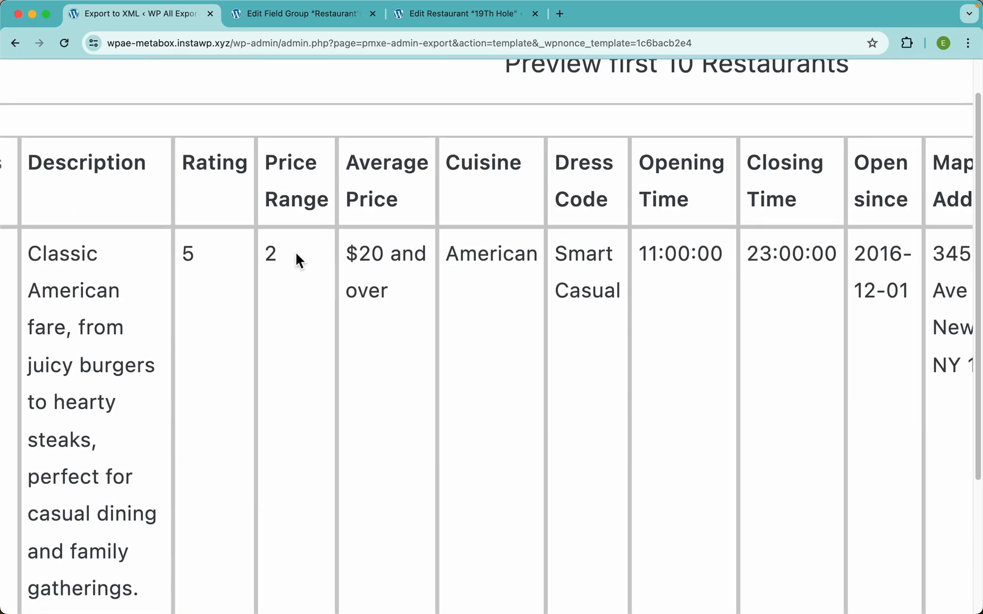
{"action": "scroll", "coordinate": [295, 252], "scroll_direction": "down", "scroll_amount": 5}
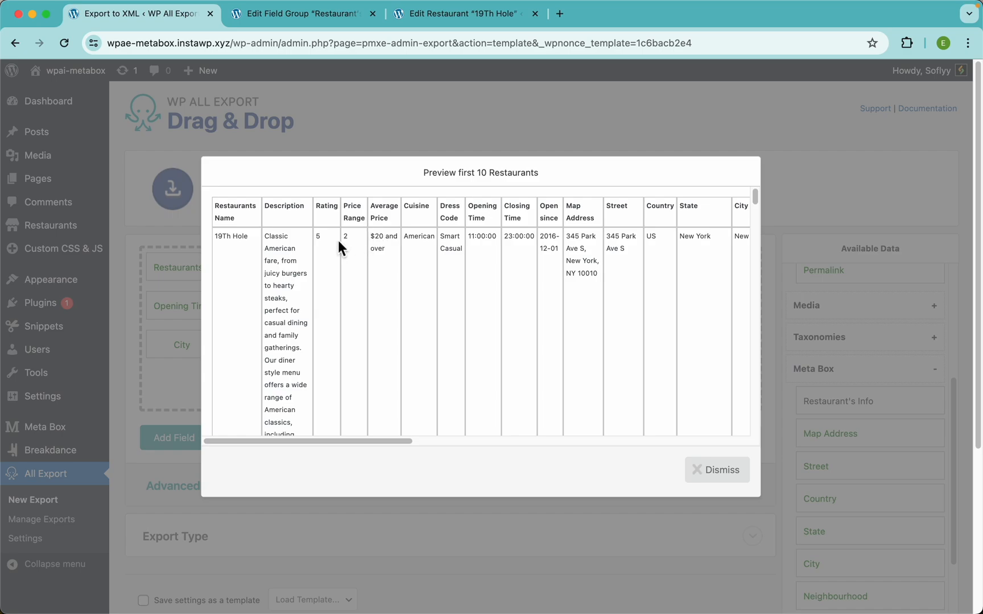
{"action": "left_click", "coordinate": [717, 470]}
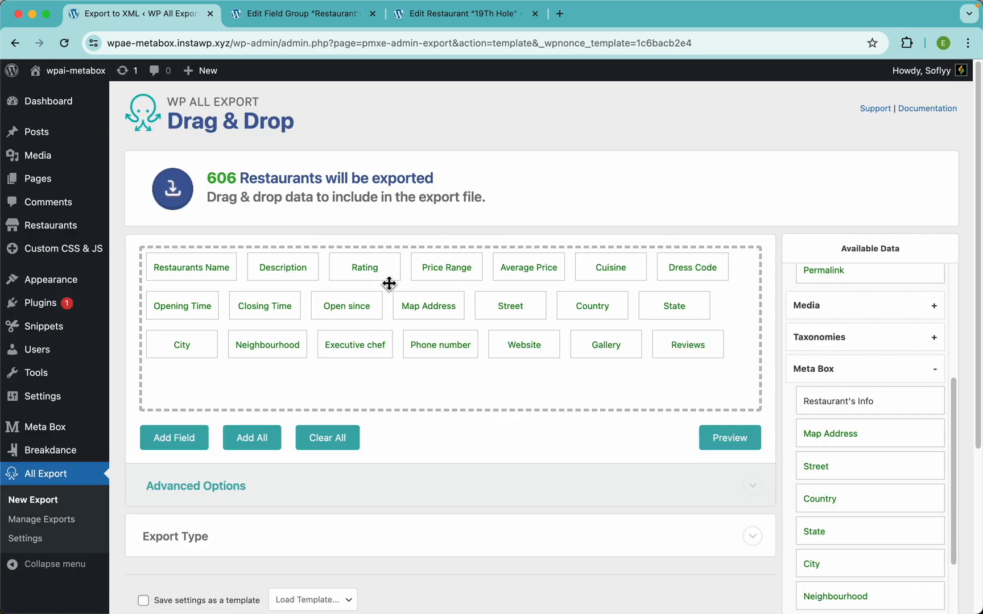
{"action": "left_click", "coordinate": [730, 438]}
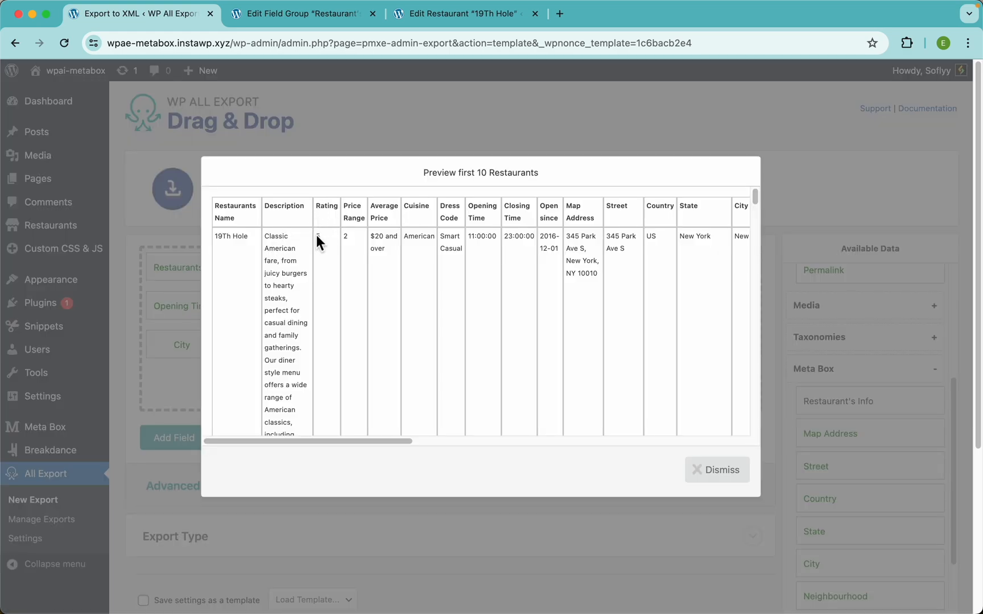
{"action": "scroll", "coordinate": [316, 235], "scroll_direction": "up", "scroll_amount": 5}
{"action": "scroll", "coordinate": [393, 222], "scroll_direction": "up", "scroll_amount": 3}
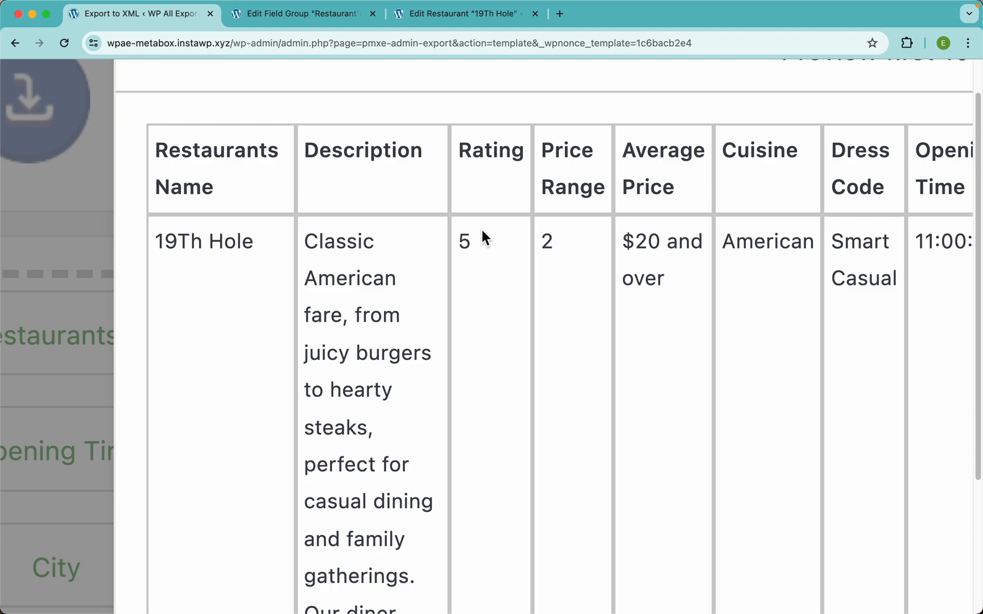
{"action": "scroll", "coordinate": [482, 233], "scroll_direction": "down", "scroll_amount": 5}
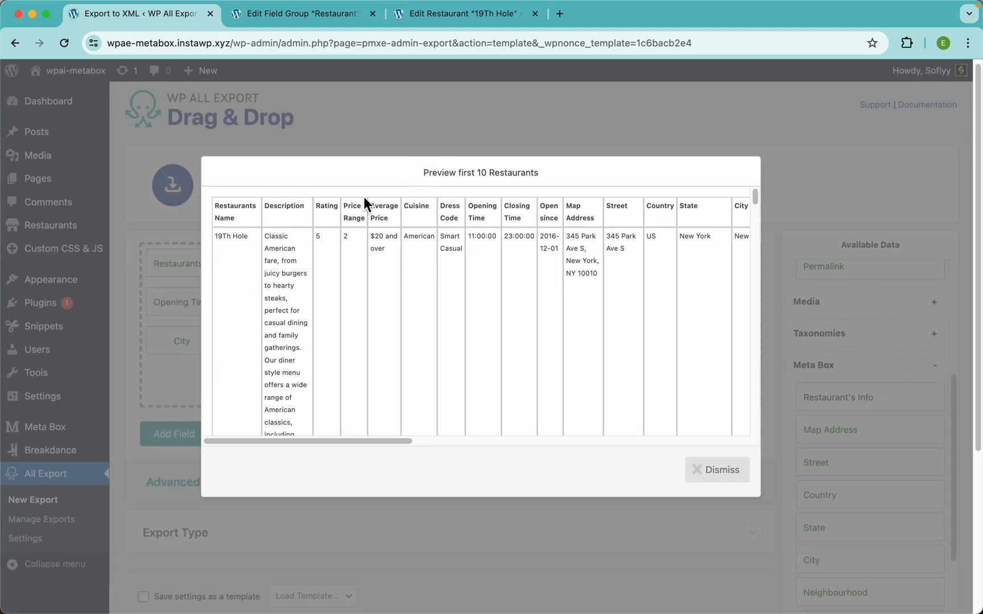
{"action": "left_click", "coordinate": [419, 137]}
Step: Turn the Rating field into a custom export field named Rating
{"action": "left_click", "coordinate": [371, 264]}
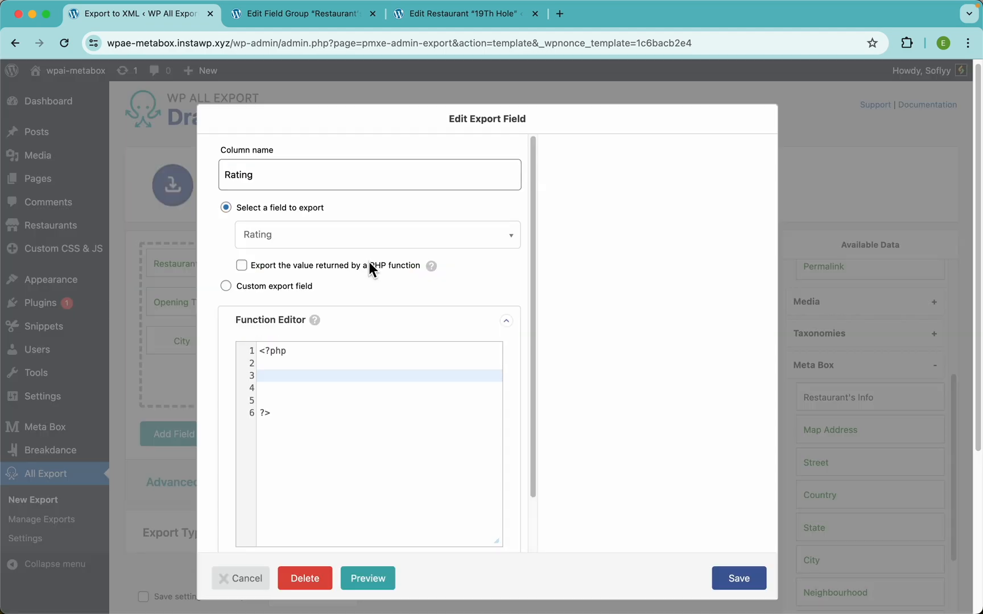
{"action": "left_click", "coordinate": [267, 286]}
{"action": "left_click", "coordinate": [356, 181]}
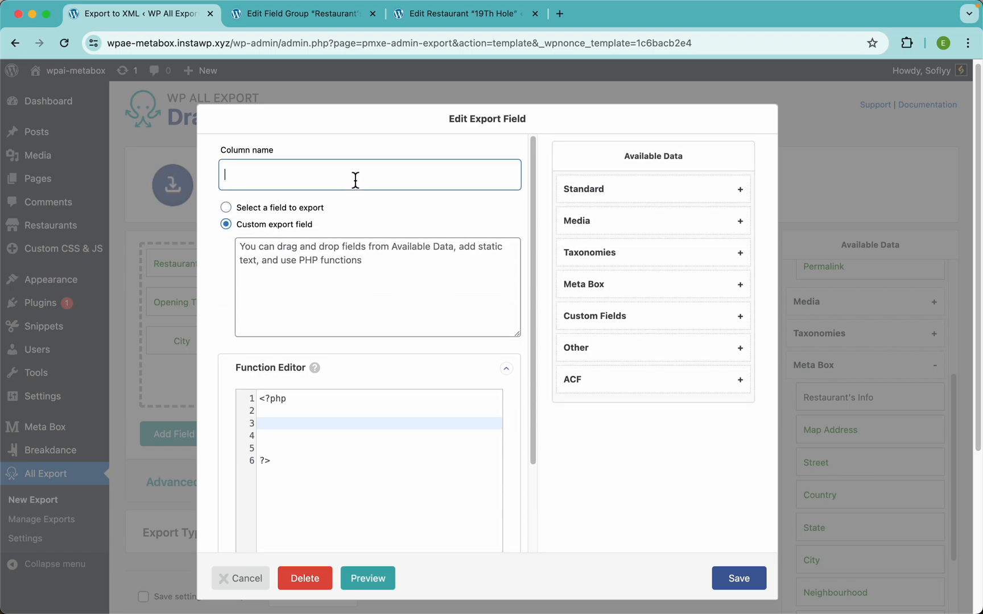
{"action": "type", "text": "Ra"}
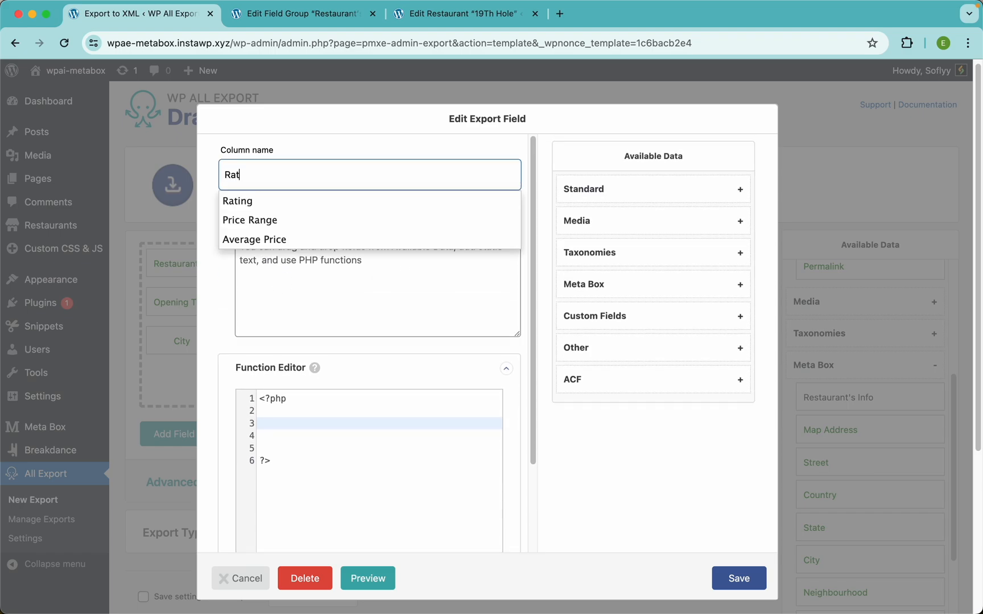
{"action": "type", "text": "t"}
{"action": "left_click", "coordinate": [321, 205]}
Step: Fill the custom field with {Rating} followed by 'stars', save, and preview it
{"action": "left_click", "coordinate": [606, 284]}
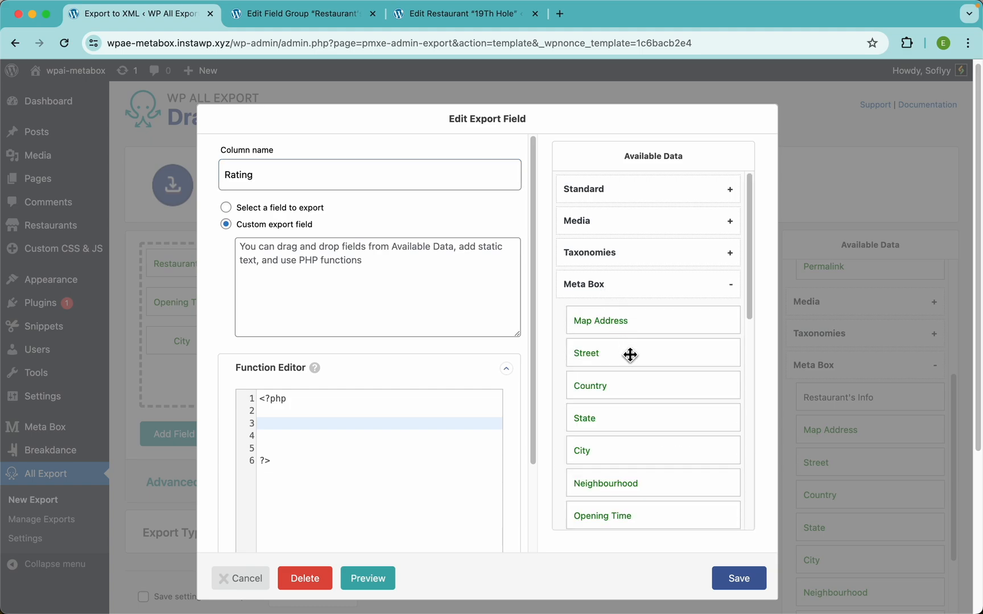
{"action": "scroll", "coordinate": [630, 355], "scroll_direction": "down", "scroll_amount": 3}
{"action": "scroll", "coordinate": [630, 355], "scroll_direction": "down", "scroll_amount": 1}
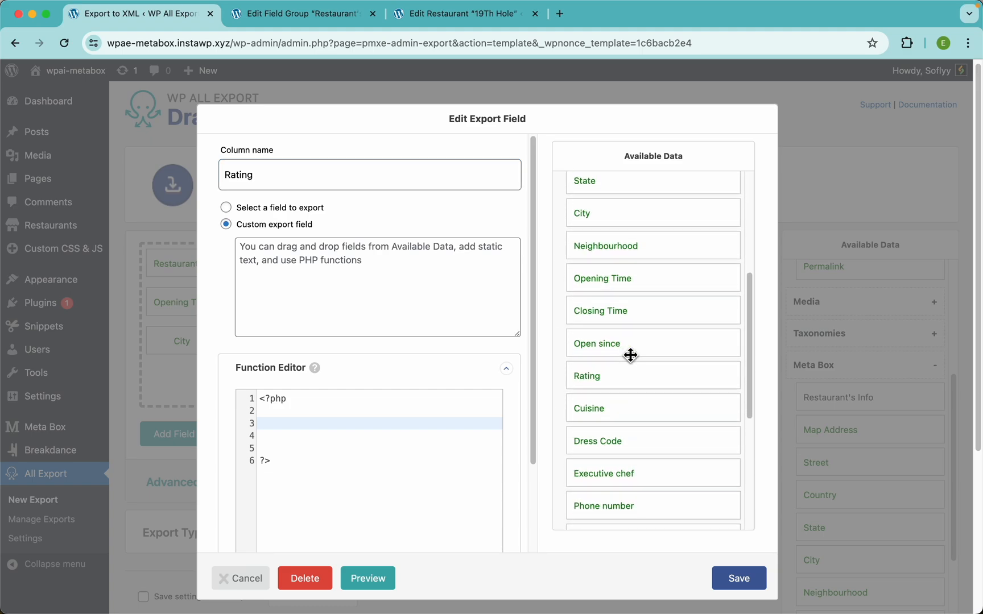
{"action": "left_click_drag", "start_coordinate": [599, 378], "coordinate": [403, 288]}
{"action": "type", "text": "s"}
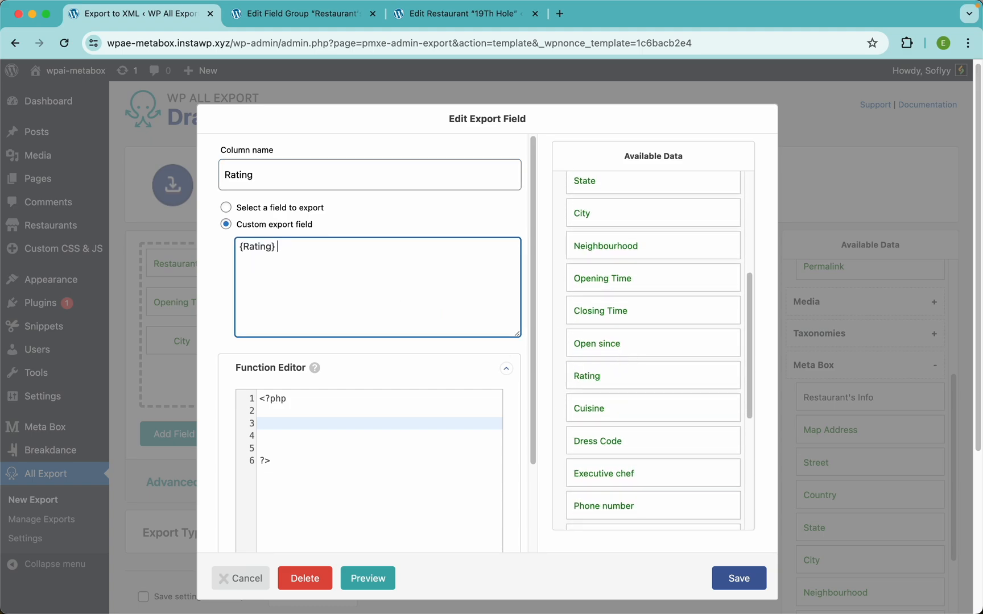
{"action": "type", "text": "tasrs"}
{"action": "left_click", "coordinate": [737, 586]}
{"action": "left_click", "coordinate": [731, 438]}
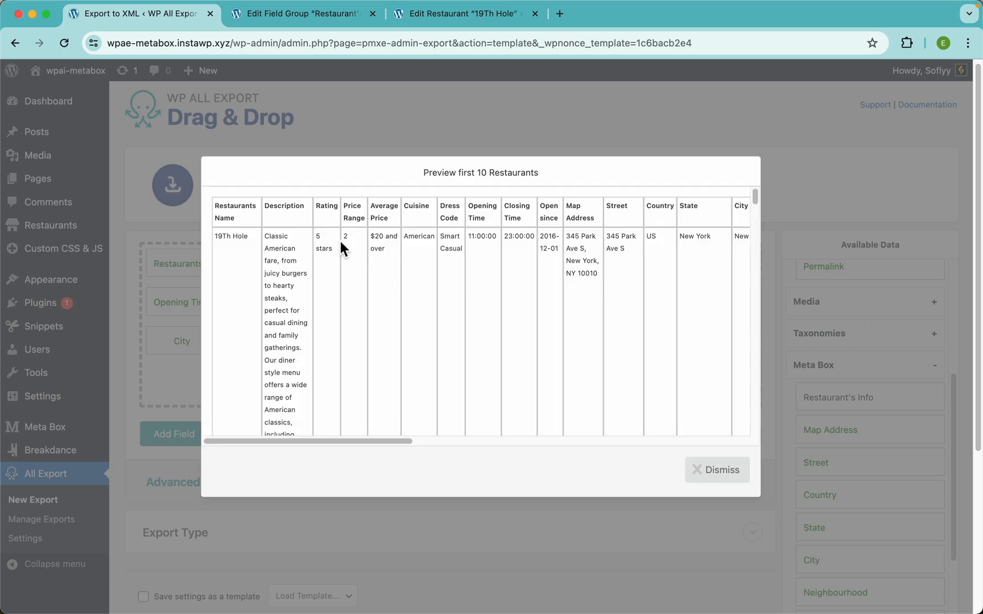
Step: Review the first-10 Restaurants preview twice, checking ratings like 4 stars and 5 stars
{"action": "scroll", "coordinate": [340, 241], "scroll_direction": "up", "scroll_amount": 5}
{"action": "scroll", "coordinate": [491, 167], "scroll_direction": "down", "scroll_amount": 5}
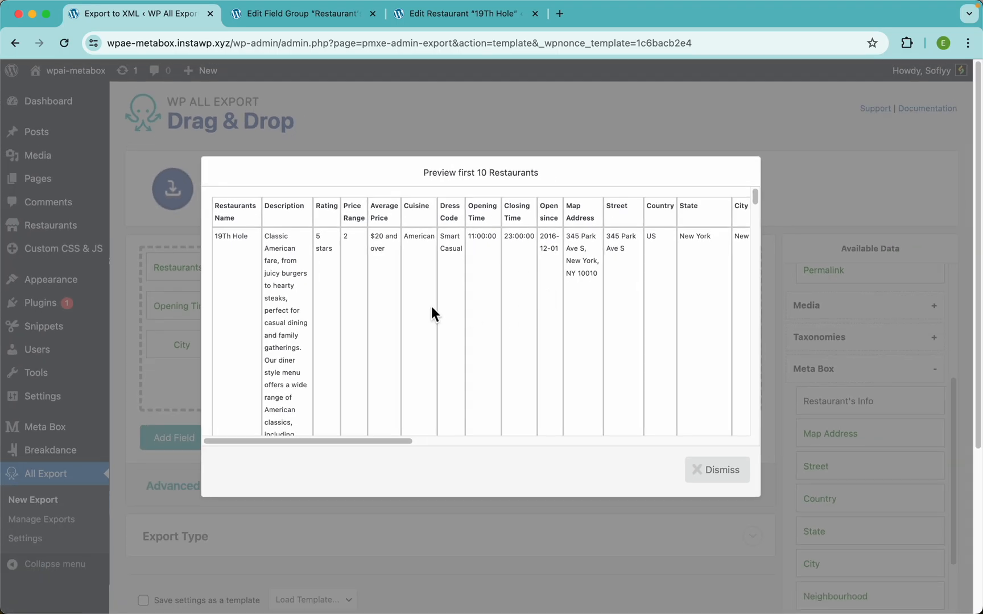
{"action": "left_click", "coordinate": [726, 477]}
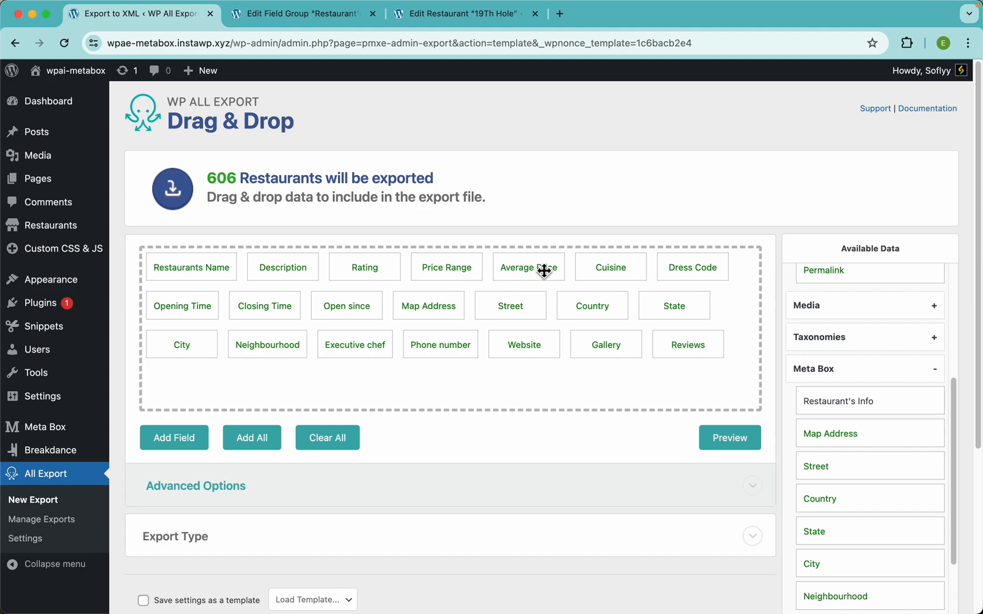
{"action": "left_click", "coordinate": [723, 442]}
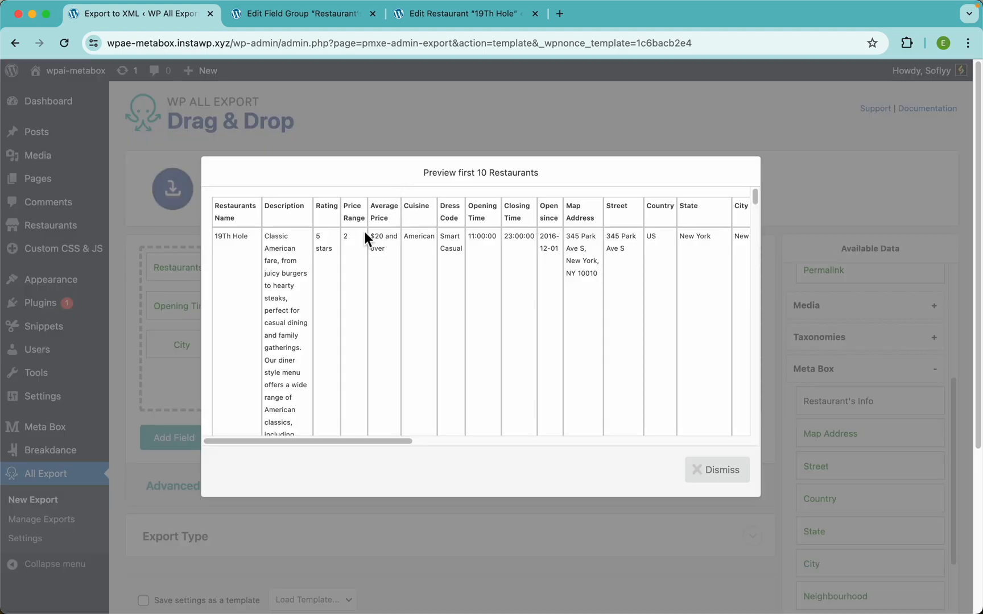
{"action": "scroll", "coordinate": [364, 231], "scroll_direction": "up", "scroll_amount": 5}
{"action": "scroll", "coordinate": [364, 228], "scroll_direction": "up", "scroll_amount": 2}
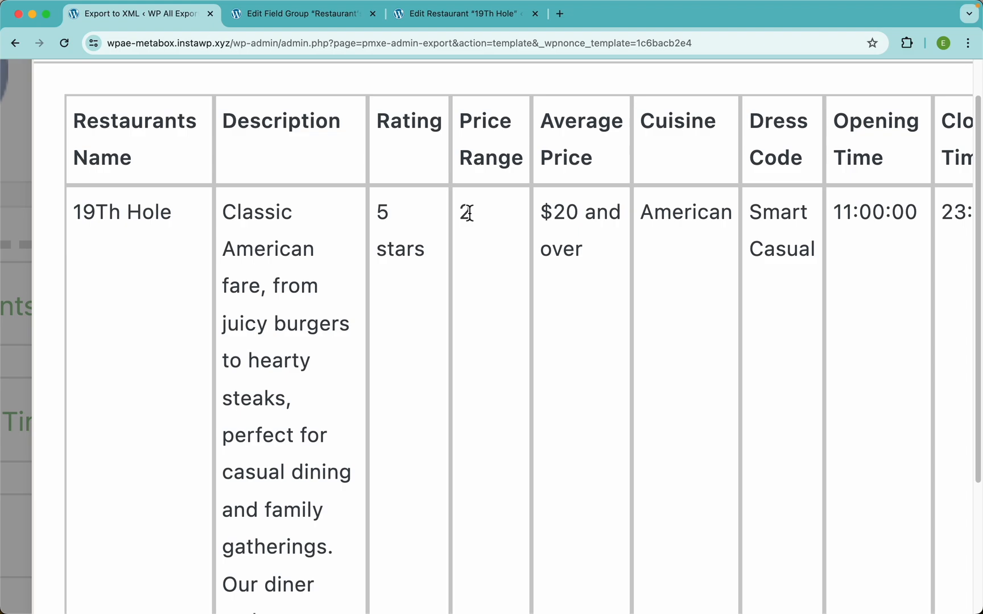
{"action": "scroll", "coordinate": [583, 287], "scroll_direction": "down", "scroll_amount": 5}
{"action": "scroll", "coordinate": [583, 290], "scroll_direction": "up", "scroll_amount": 1}
{"action": "scroll", "coordinate": [584, 290], "scroll_direction": "down", "scroll_amount": 5}
{"action": "scroll", "coordinate": [517, 355], "scroll_direction": "down", "scroll_amount": 4}
{"action": "scroll", "coordinate": [517, 355], "scroll_direction": "down", "scroll_amount": 3}
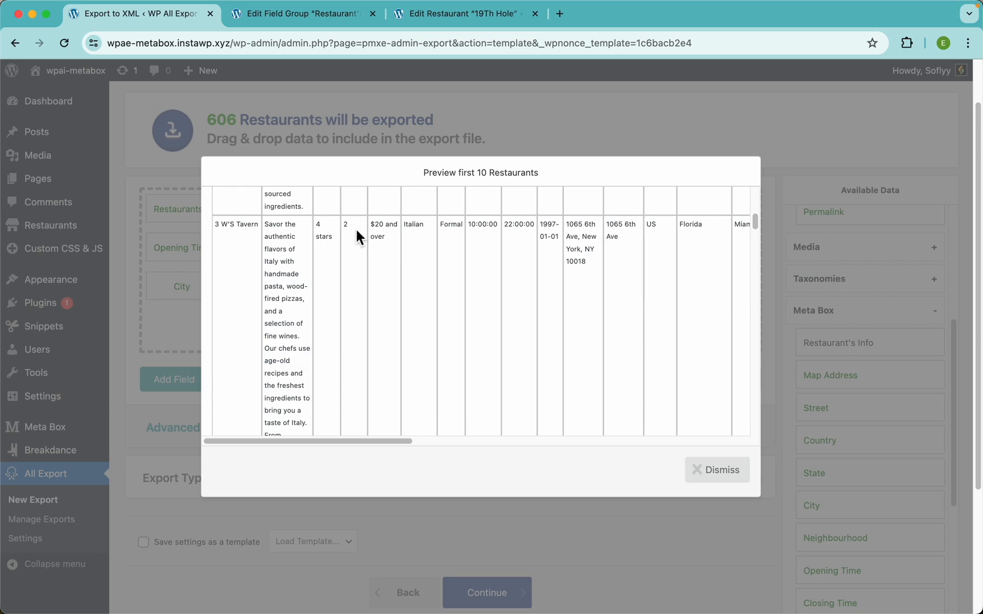
{"action": "scroll", "coordinate": [396, 275], "scroll_direction": "down", "scroll_amount": 15}
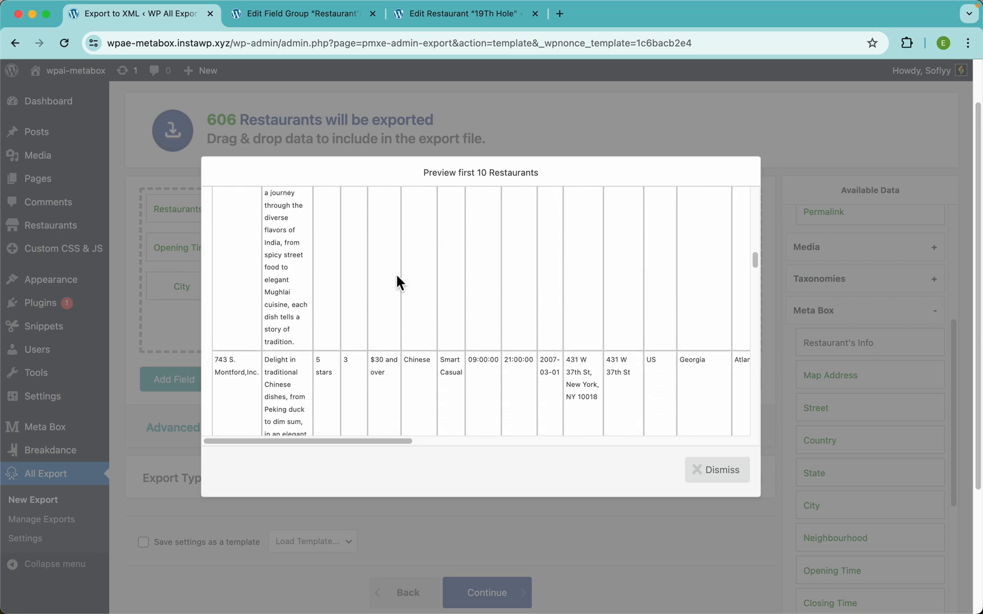
{"action": "scroll", "coordinate": [397, 279], "scroll_direction": "down", "scroll_amount": 5}
{"action": "scroll", "coordinate": [368, 315], "scroll_direction": "down", "scroll_amount": 8}
{"action": "scroll", "coordinate": [408, 309], "scroll_direction": "down", "scroll_amount": 10}
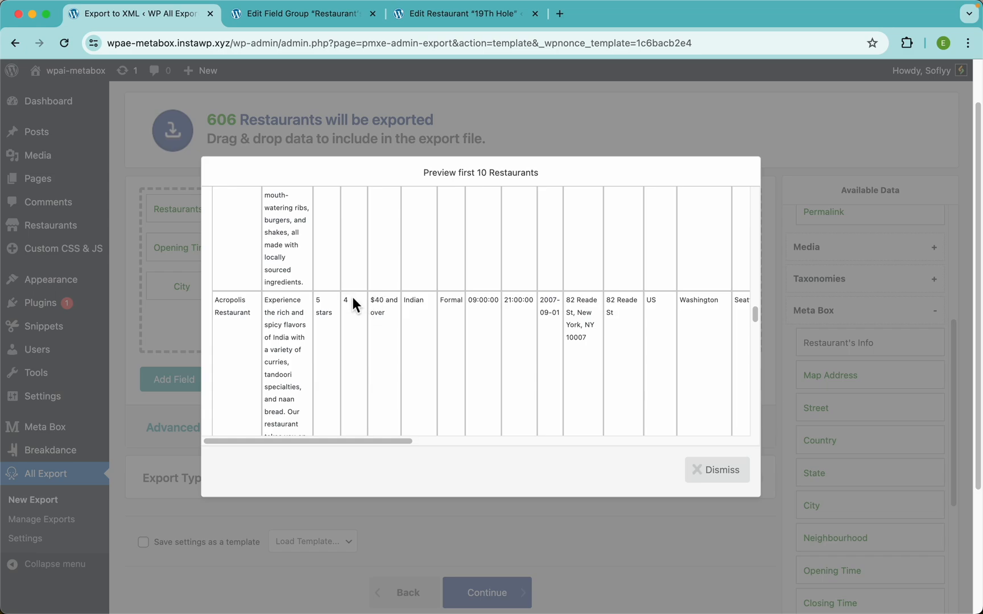
{"action": "scroll", "coordinate": [382, 307], "scroll_direction": "down", "scroll_amount": 5}
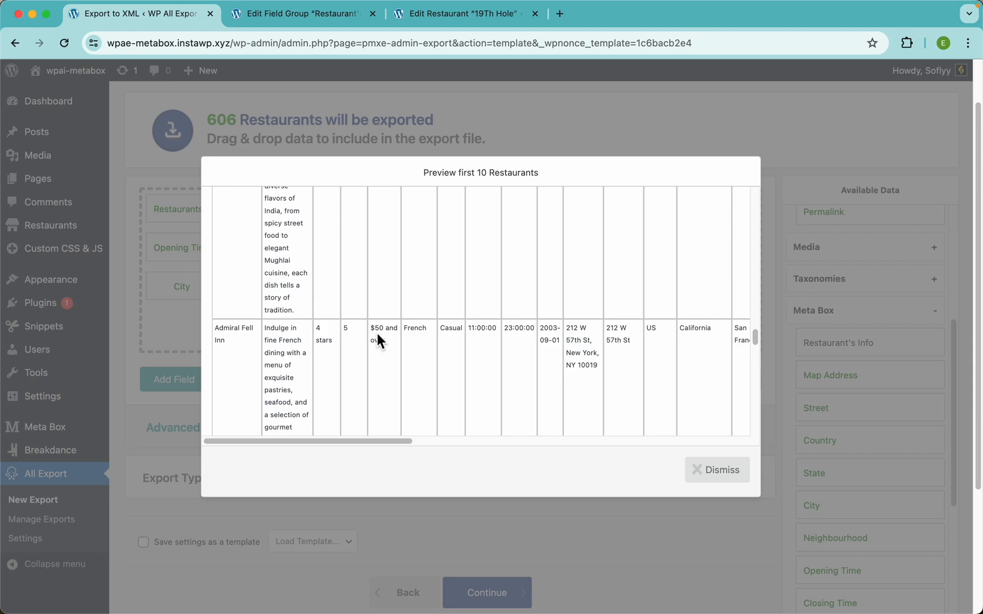
{"action": "scroll", "coordinate": [383, 332], "scroll_direction": "up", "scroll_amount": 2}
{"action": "scroll", "coordinate": [383, 331], "scroll_direction": "up", "scroll_amount": 5}
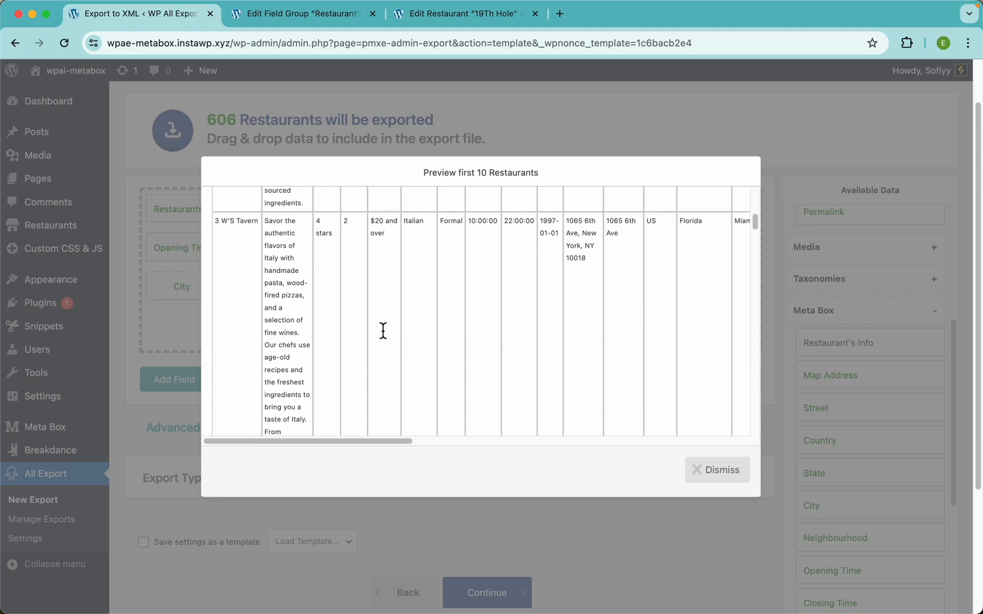
{"action": "left_click", "coordinate": [431, 134]}
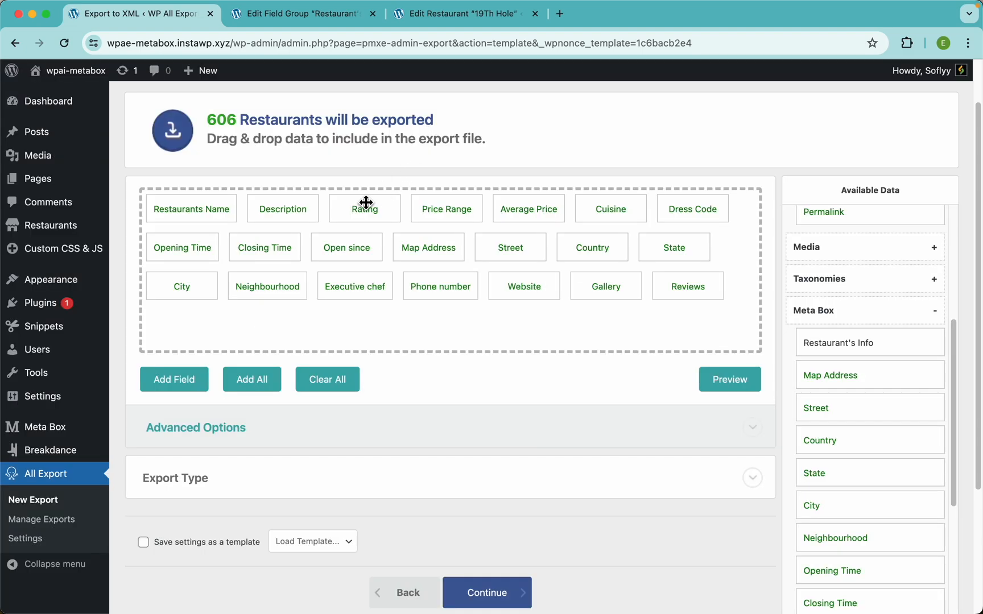
Step: Remove the Price Range column and make Average Price a custom export field named Average Price
{"action": "left_click_drag", "start_coordinate": [458, 211], "coordinate": [441, 174]}
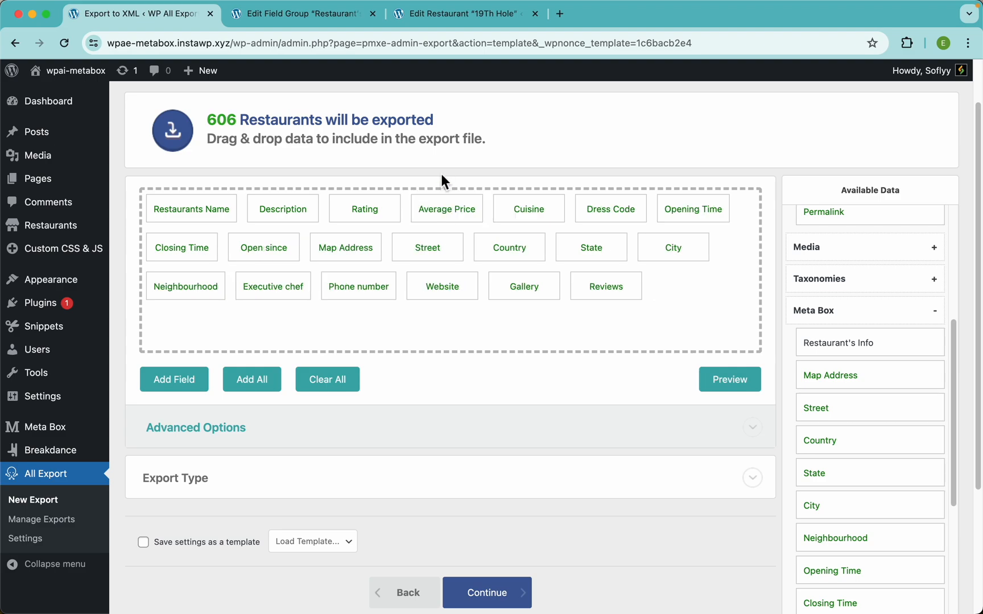
{"action": "left_click", "coordinate": [446, 208]}
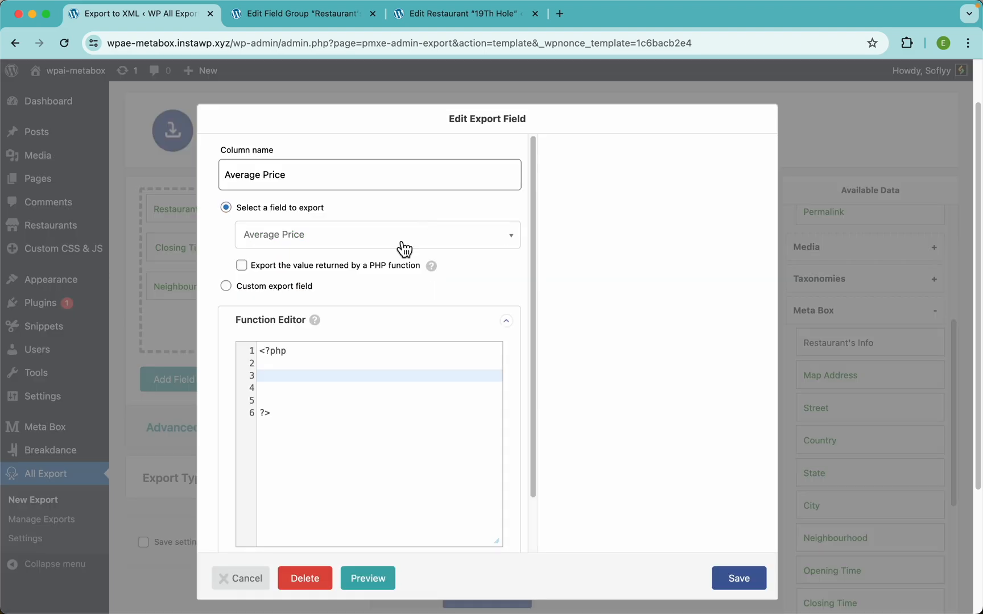
{"action": "left_click", "coordinate": [268, 287]}
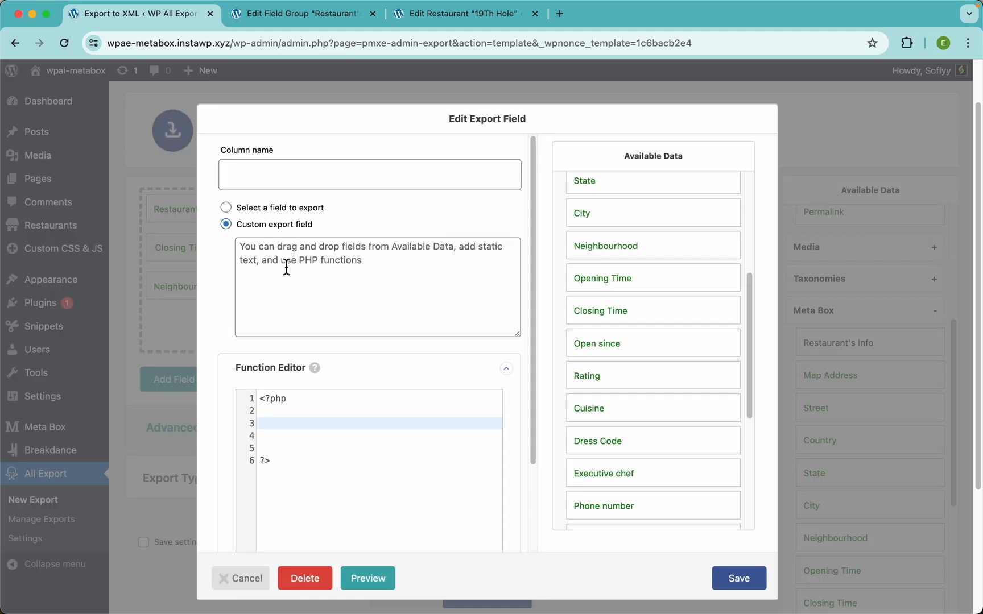
{"action": "left_click", "coordinate": [269, 171]}
{"action": "type", "text": "ave"}
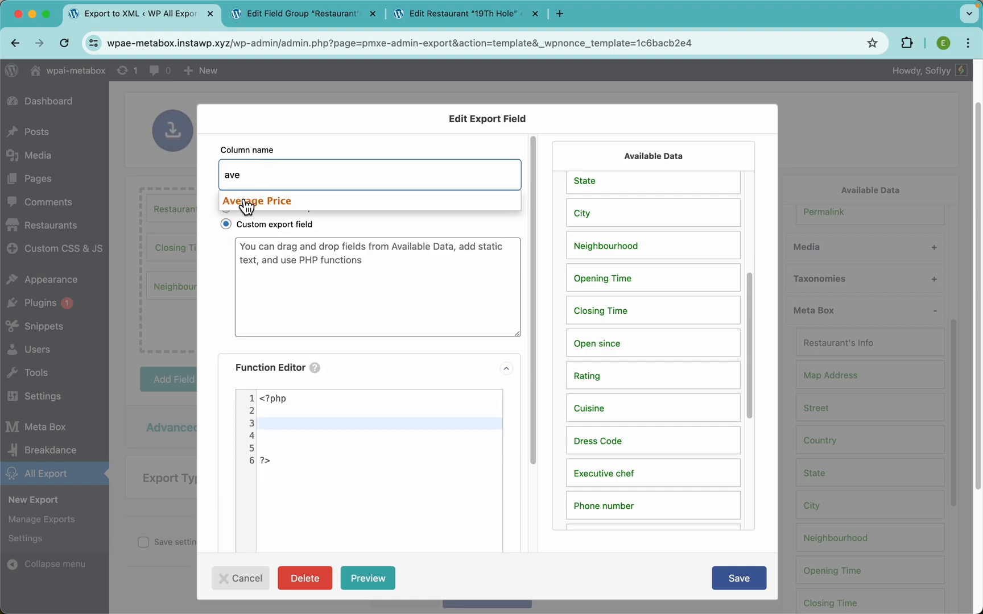
{"action": "left_click", "coordinate": [247, 203]}
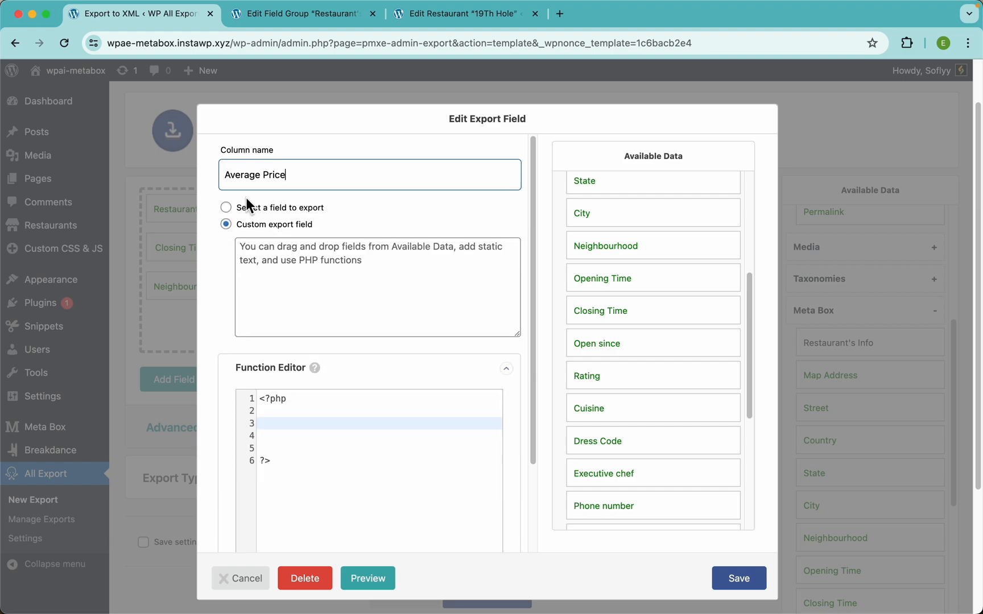
Step: Set the Average Price content to ${Price Range}0 and over
{"action": "left_click", "coordinate": [293, 282]}
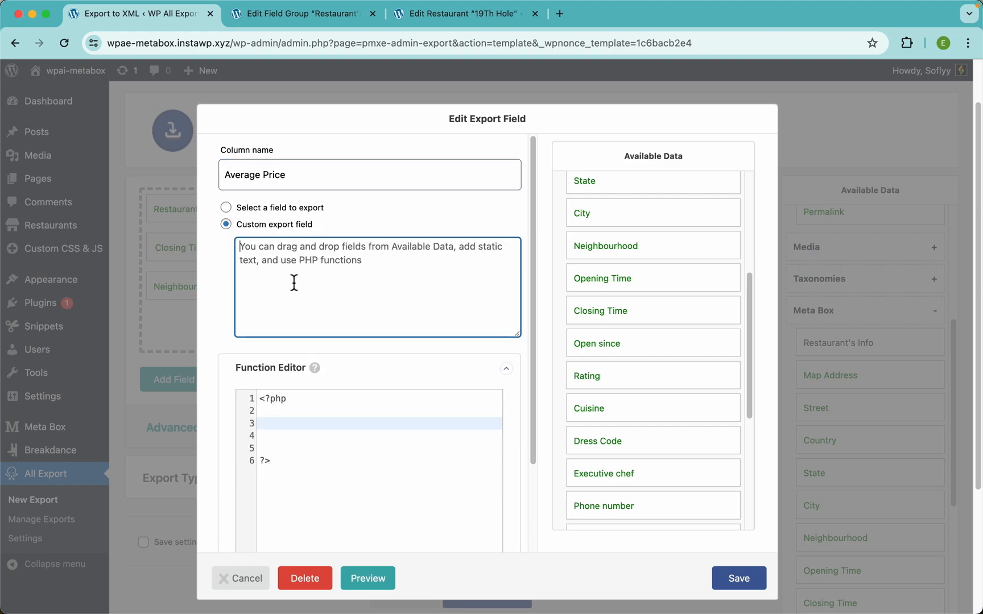
{"action": "scroll", "coordinate": [607, 398], "scroll_direction": "down", "scroll_amount": 3}
{"action": "left_click_drag", "start_coordinate": [606, 398], "coordinate": [322, 263]}
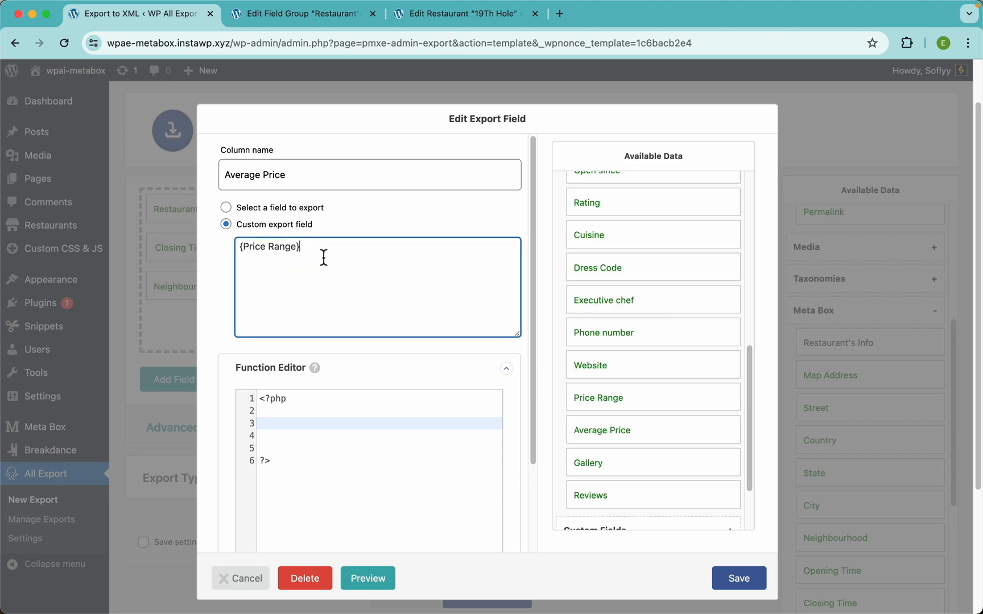
{"action": "type", "text": "0"}
{"action": "key", "text": "super+Left"}
{"action": "type", "text": "$"}
{"action": "type", "text": " and over"}
{"action": "left_click", "coordinate": [737, 579]}
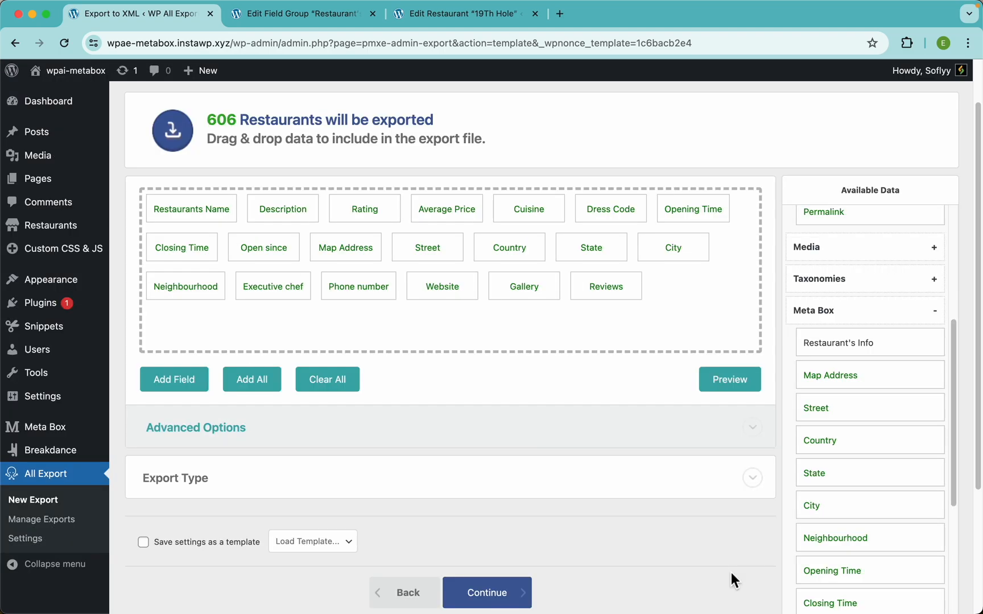
{"action": "left_click", "coordinate": [733, 387]}
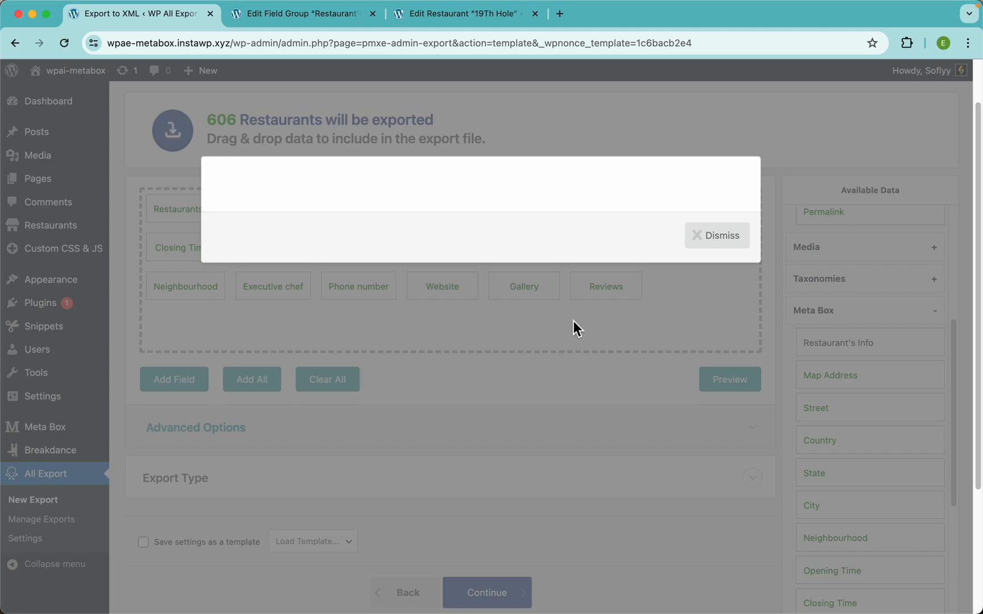
{"action": "scroll", "coordinate": [383, 246], "scroll_direction": "up", "scroll_amount": 5}
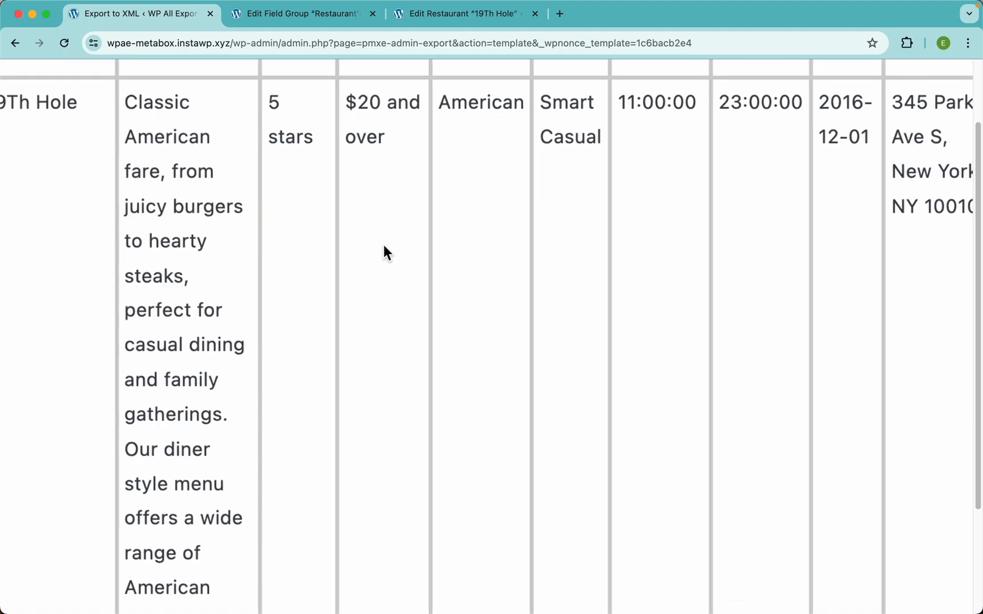
{"action": "scroll", "coordinate": [395, 316], "scroll_direction": "down", "scroll_amount": 10}
{"action": "scroll", "coordinate": [395, 316], "scroll_direction": "up", "scroll_amount": 4}
{"action": "scroll", "coordinate": [395, 325], "scroll_direction": "down", "scroll_amount": 5}
{"action": "scroll", "coordinate": [395, 324], "scroll_direction": "down", "scroll_amount": 5}
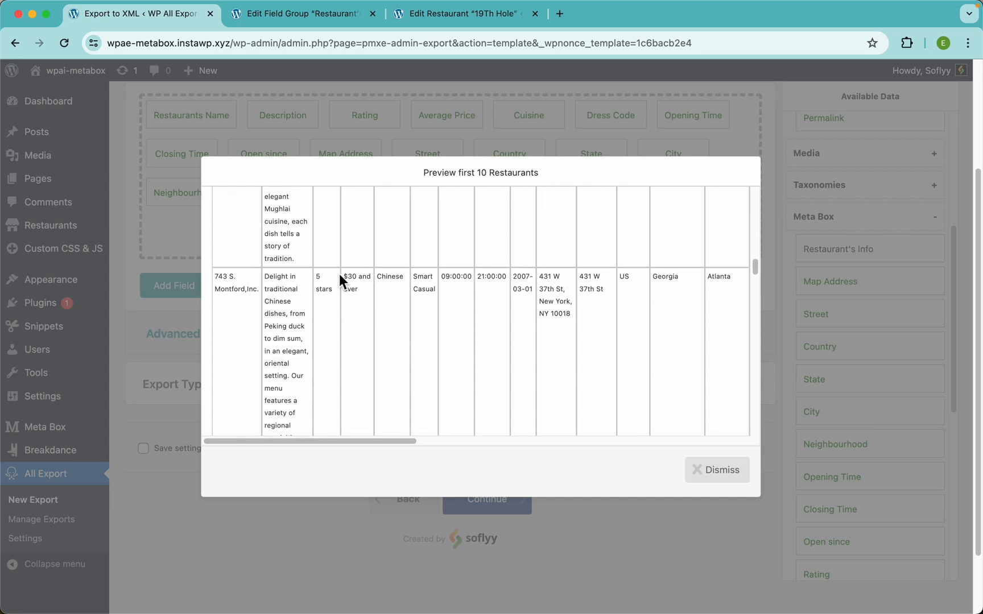
{"action": "scroll", "coordinate": [368, 313], "scroll_direction": "down", "scroll_amount": 8}
{"action": "scroll", "coordinate": [353, 266], "scroll_direction": "down", "scroll_amount": 3}
{"action": "scroll", "coordinate": [353, 266], "scroll_direction": "down", "scroll_amount": 3}
{"action": "scroll", "coordinate": [353, 266], "scroll_direction": "up", "scroll_amount": 15}
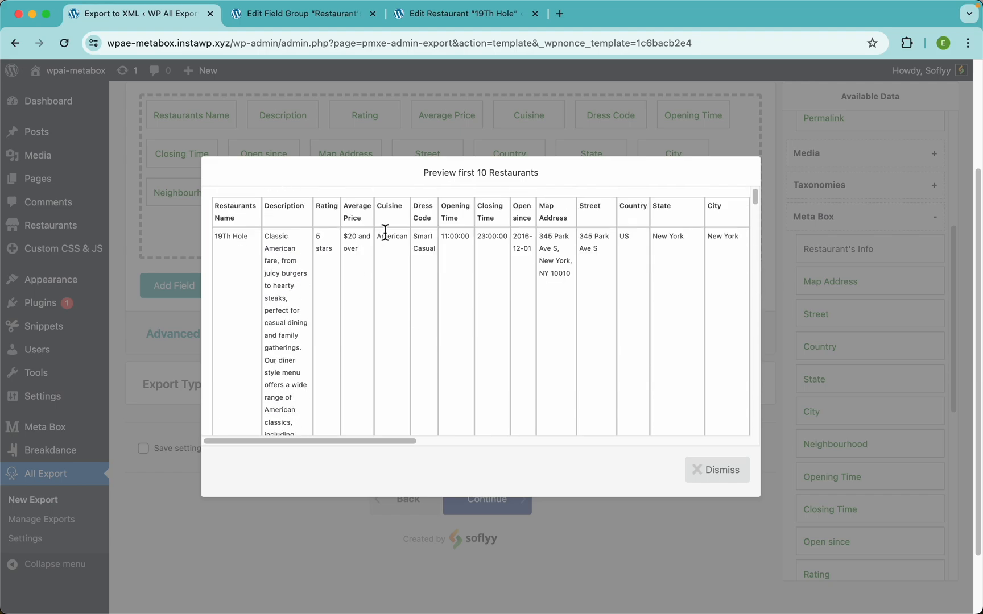
{"action": "left_click", "coordinate": [543, 136]}
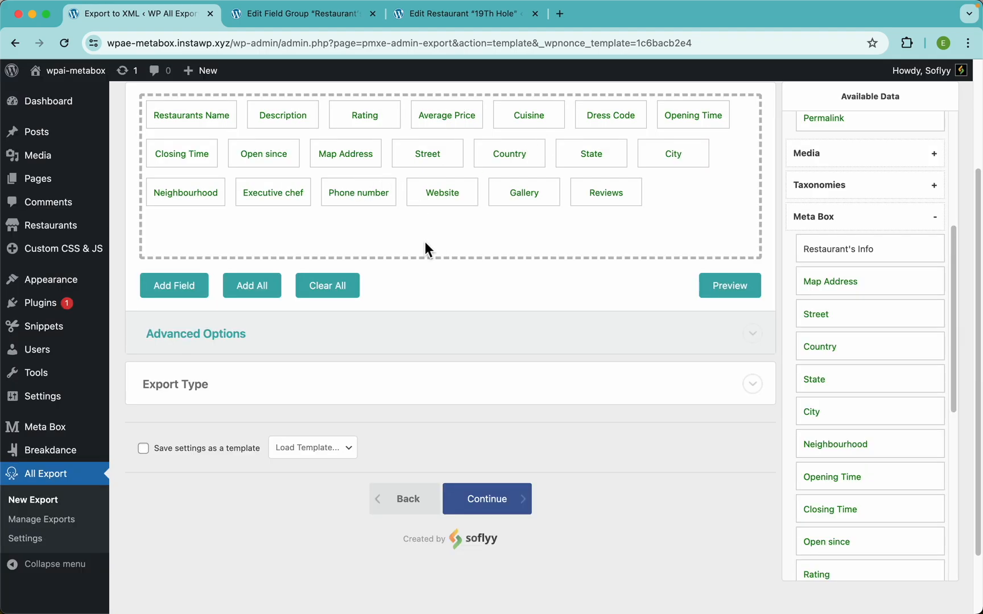
{"action": "scroll", "coordinate": [425, 248], "scroll_direction": "up", "scroll_amount": 5}
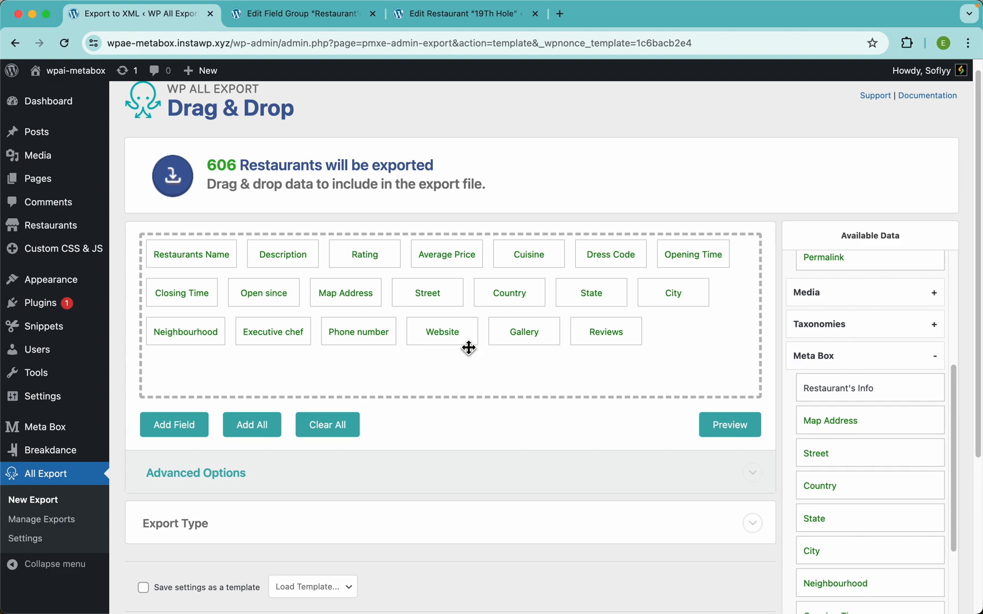
{"action": "left_click", "coordinate": [731, 426]}
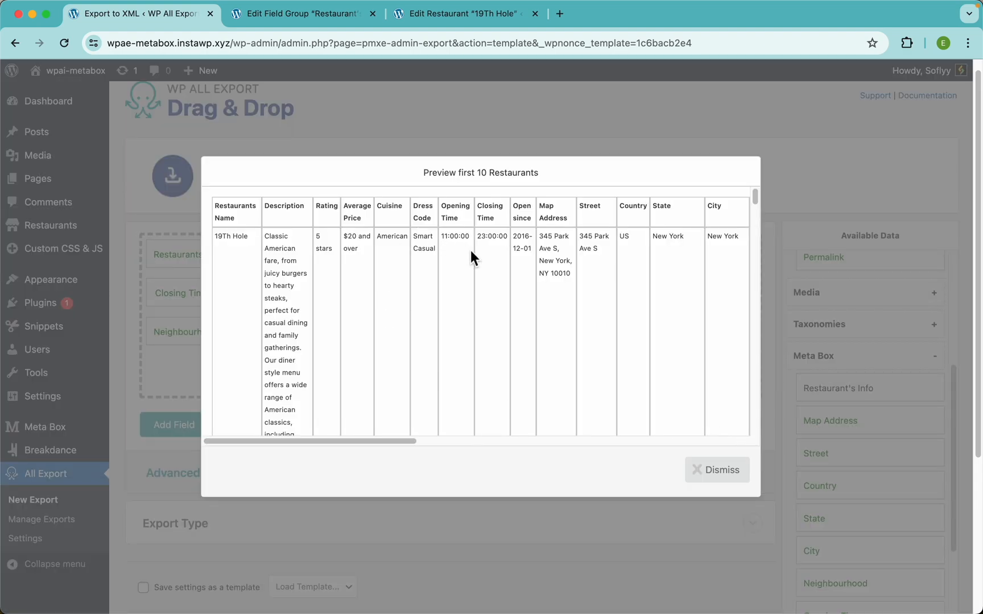
{"action": "scroll", "coordinate": [471, 251], "scroll_direction": "right", "scroll_amount": 1}
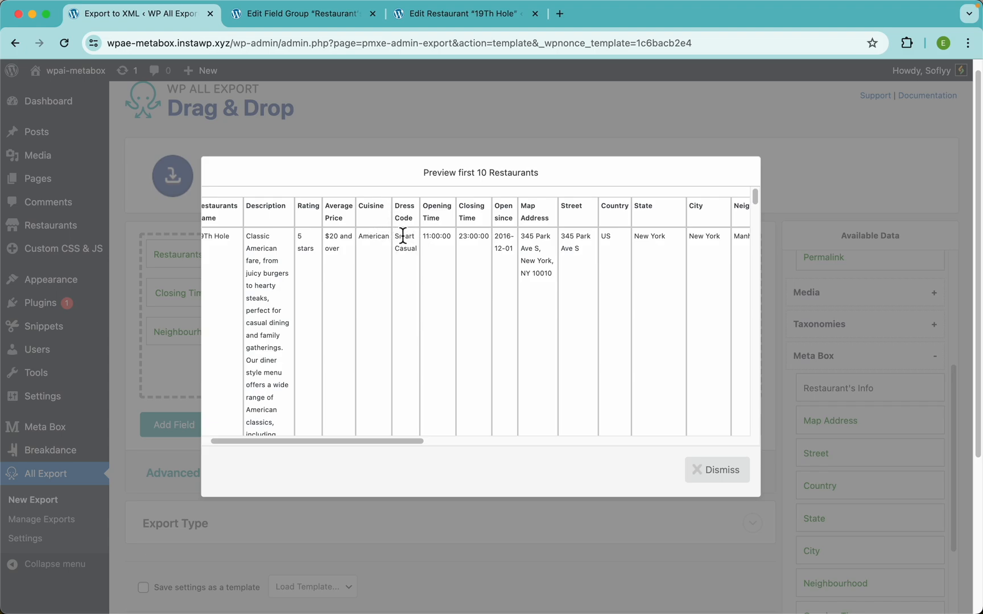
{"action": "scroll", "coordinate": [453, 229], "scroll_direction": "up", "scroll_amount": 5}
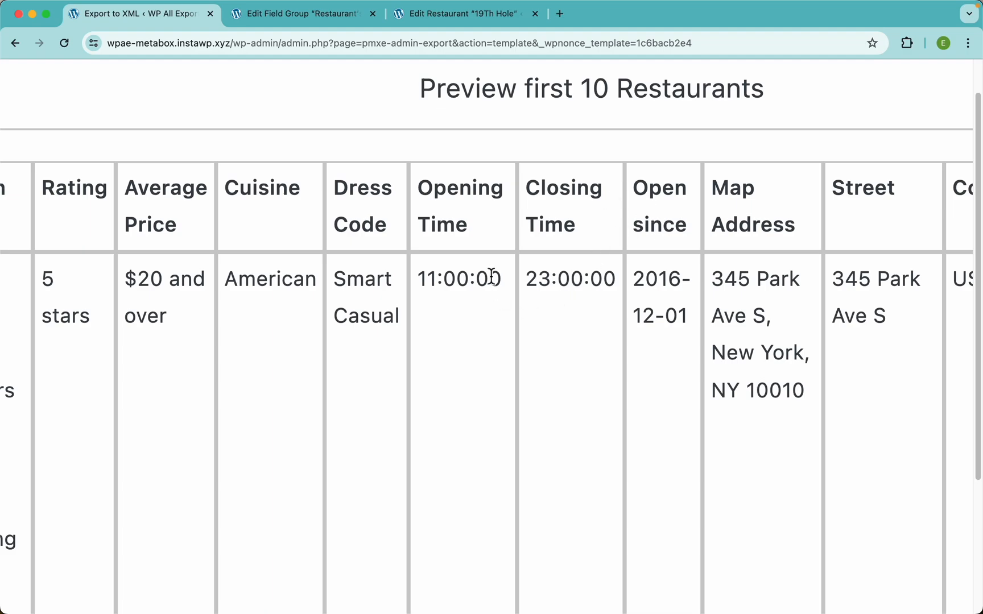
{"action": "scroll", "coordinate": [498, 273], "scroll_direction": "down", "scroll_amount": 5}
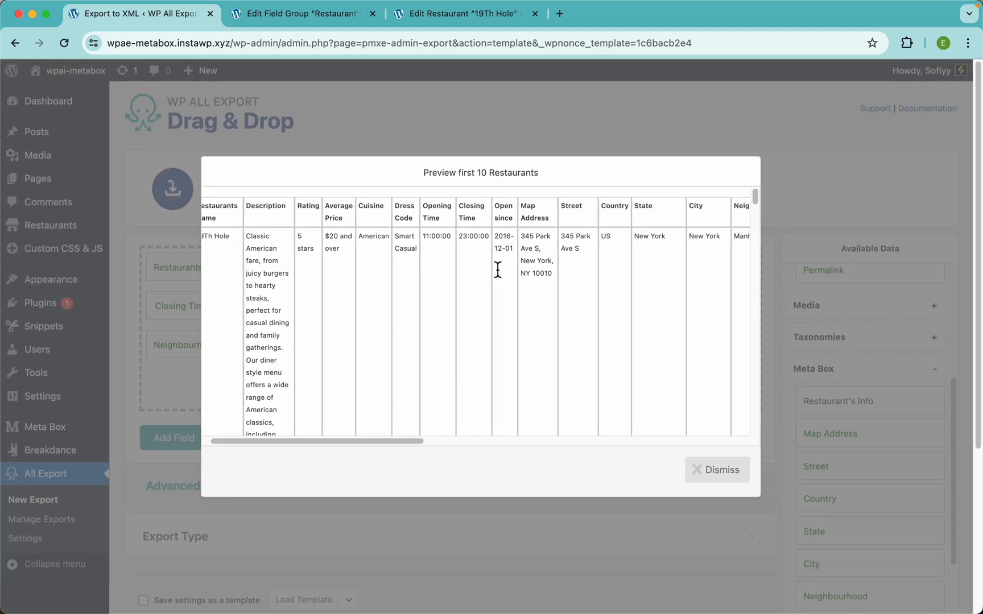
{"action": "left_click", "coordinate": [528, 136]}
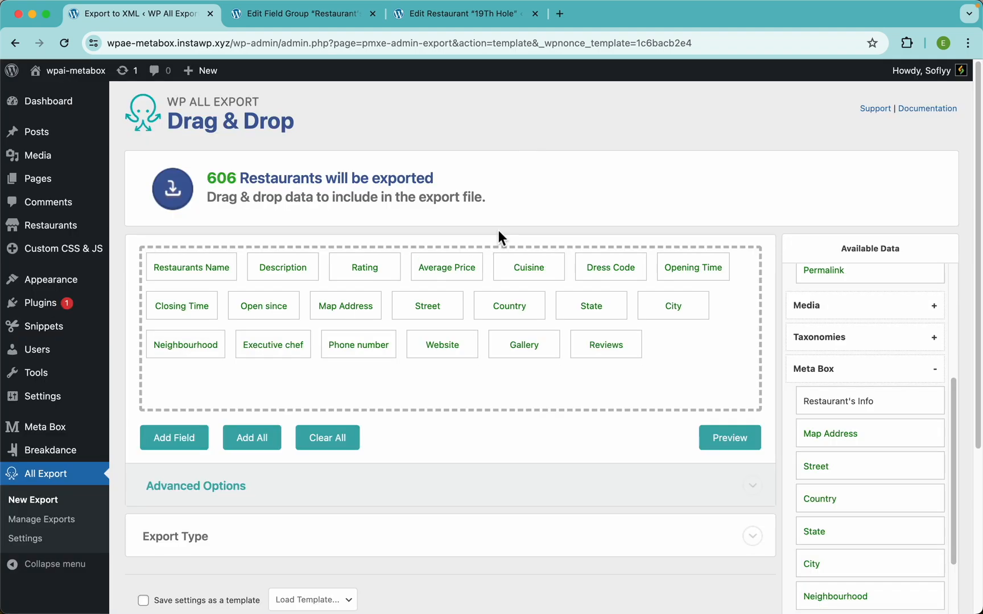
Step: Keep Opening Time's H:i:s format and preview the first 10 restaurants showing 11:00:00
{"action": "left_click", "coordinate": [693, 271]}
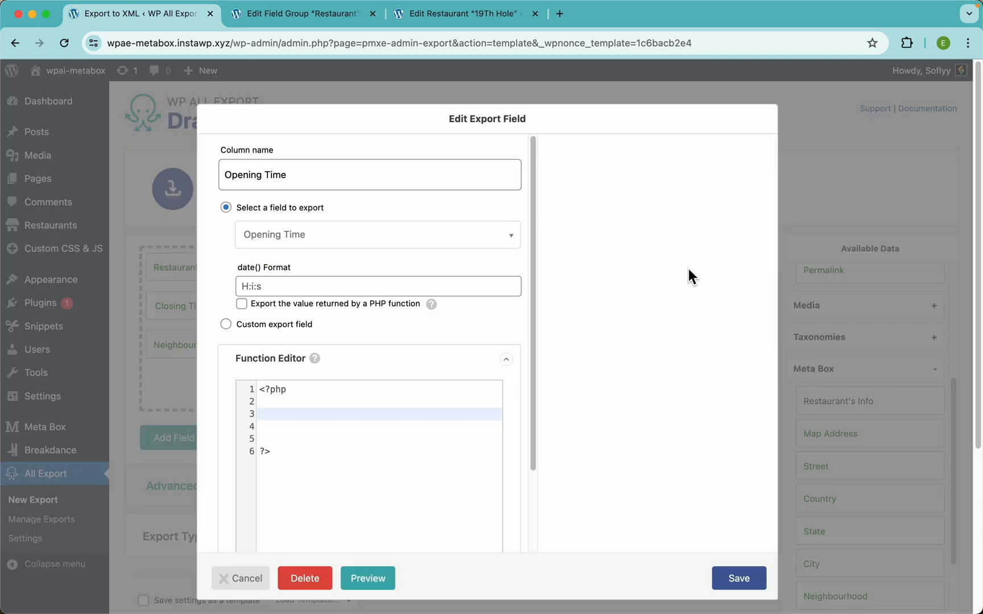
{"action": "left_click", "coordinate": [283, 289]}
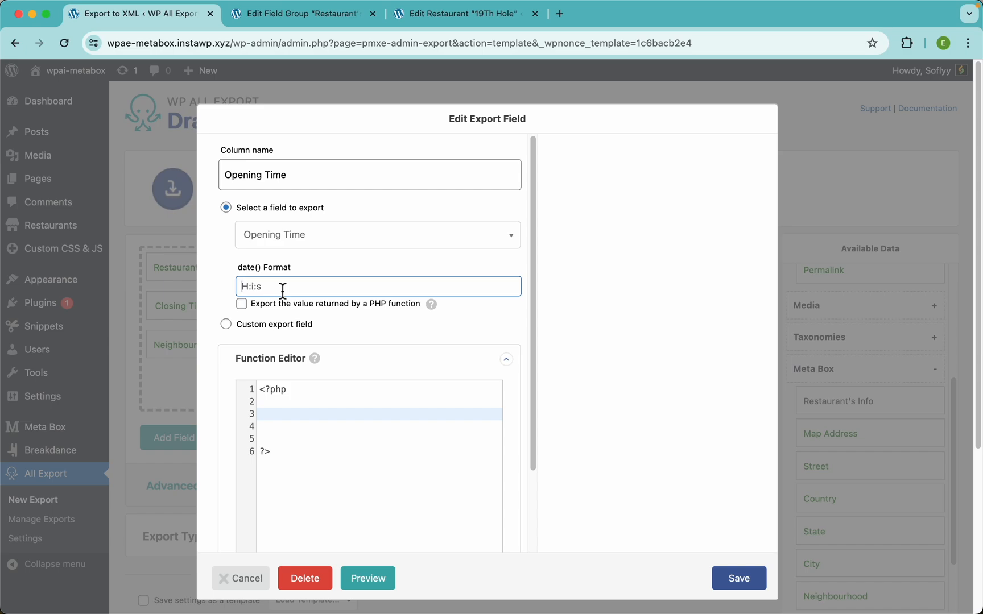
{"action": "left_click", "coordinate": [808, 214]}
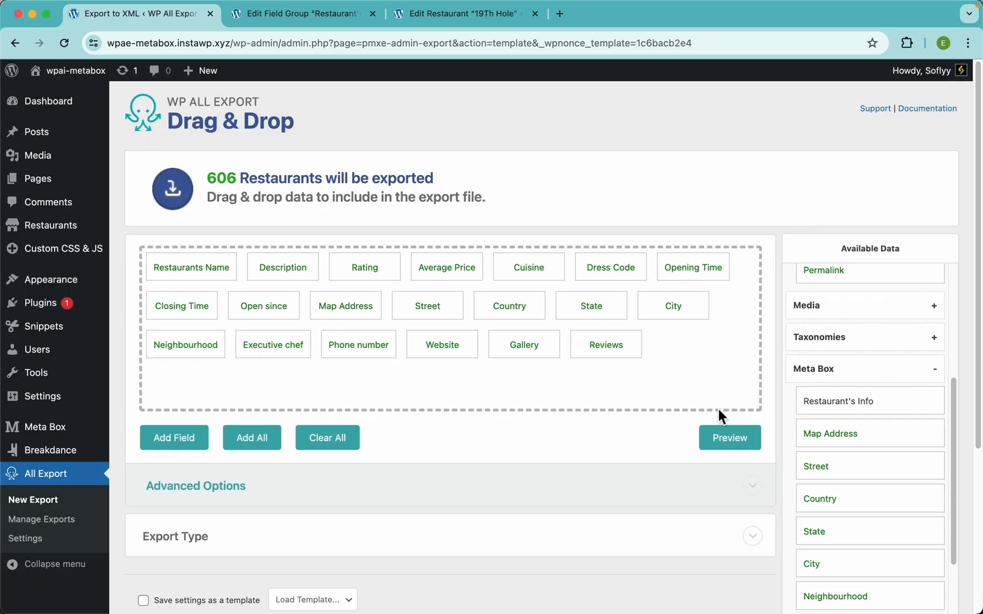
{"action": "left_click", "coordinate": [721, 444]}
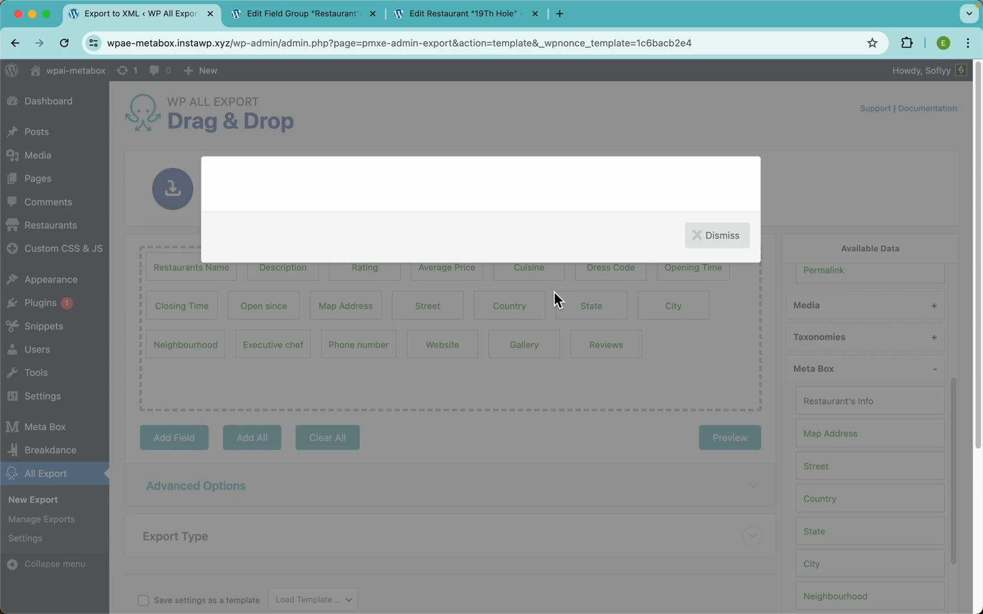
{"action": "scroll", "coordinate": [452, 220], "scroll_direction": "up", "scroll_amount": 5}
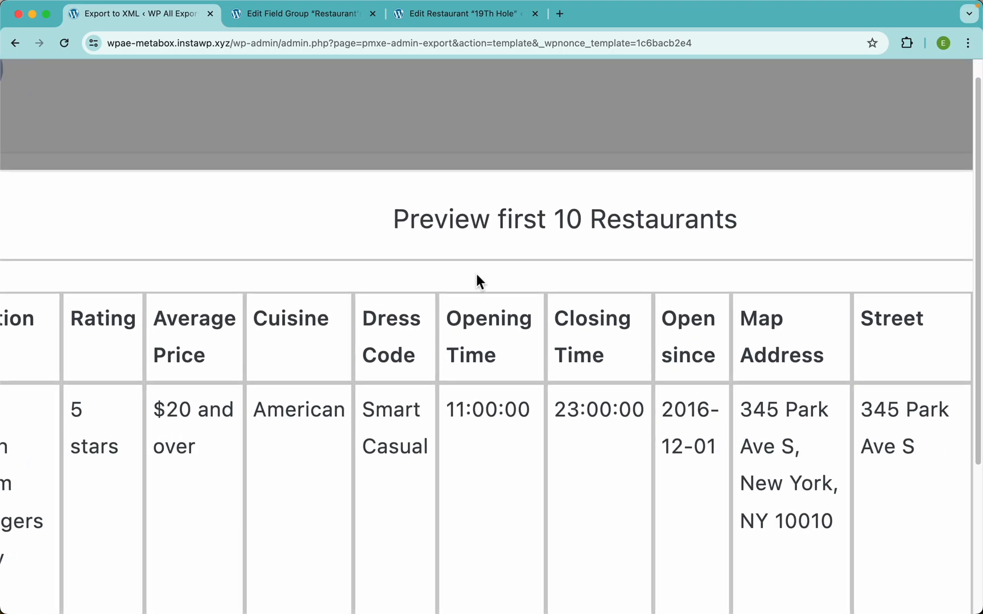
{"action": "scroll", "coordinate": [476, 347], "scroll_direction": "down", "scroll_amount": 2}
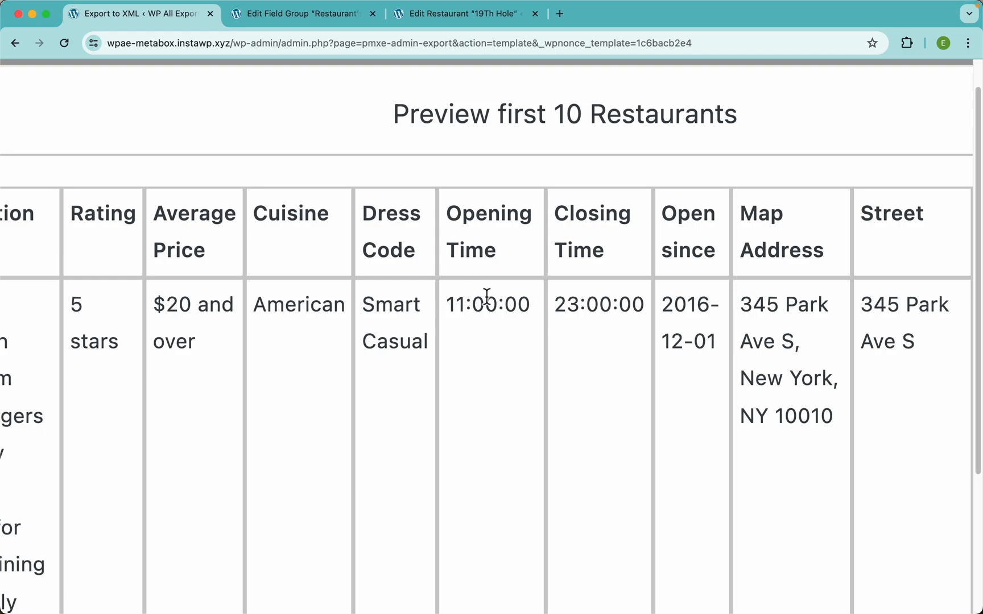
{"action": "scroll", "coordinate": [486, 265], "scroll_direction": "down", "scroll_amount": 1}
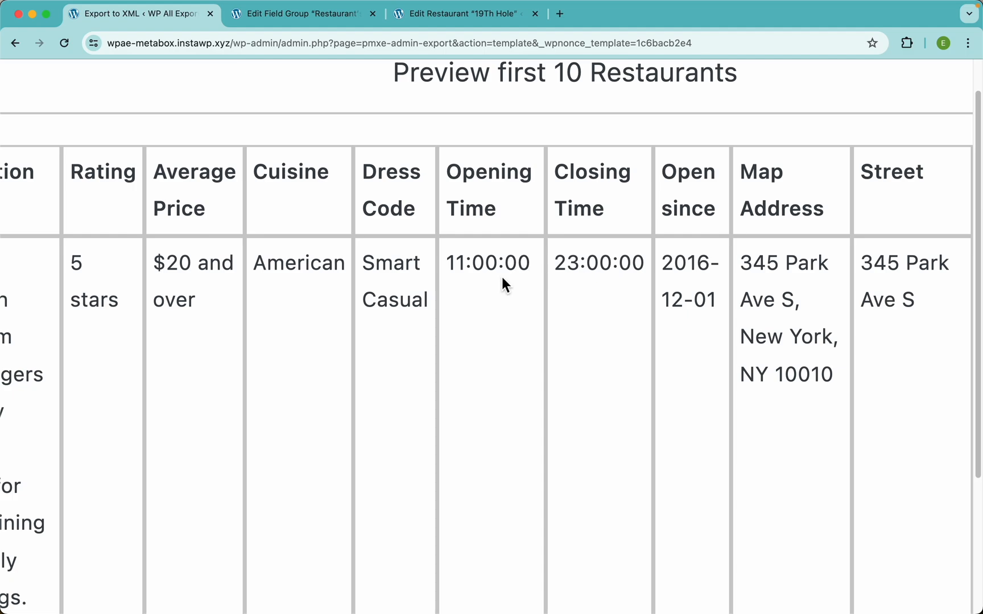
Step: Set Opening Time's date() format to g A and preview it as 11 AM
{"action": "scroll", "coordinate": [526, 256], "scroll_direction": "down", "scroll_amount": 5}
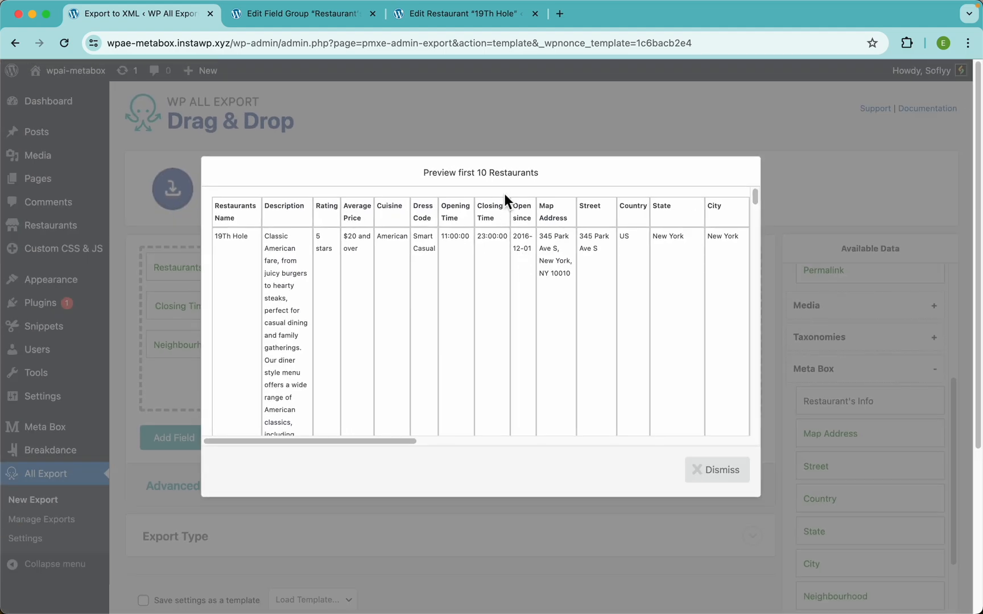
{"action": "left_click", "coordinate": [491, 121]}
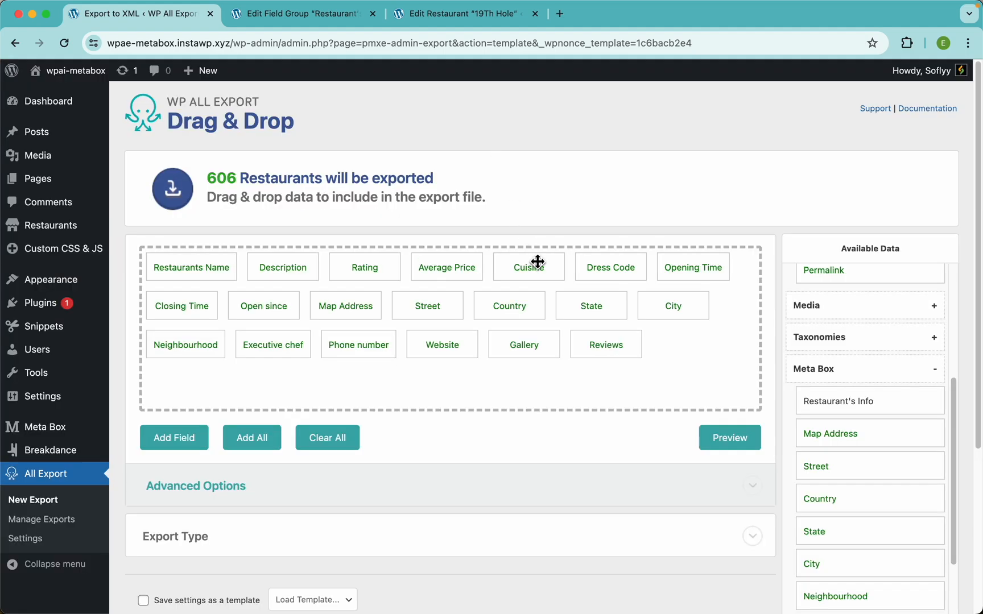
{"action": "left_click", "coordinate": [689, 268]}
{"action": "left_click", "coordinate": [291, 288]}
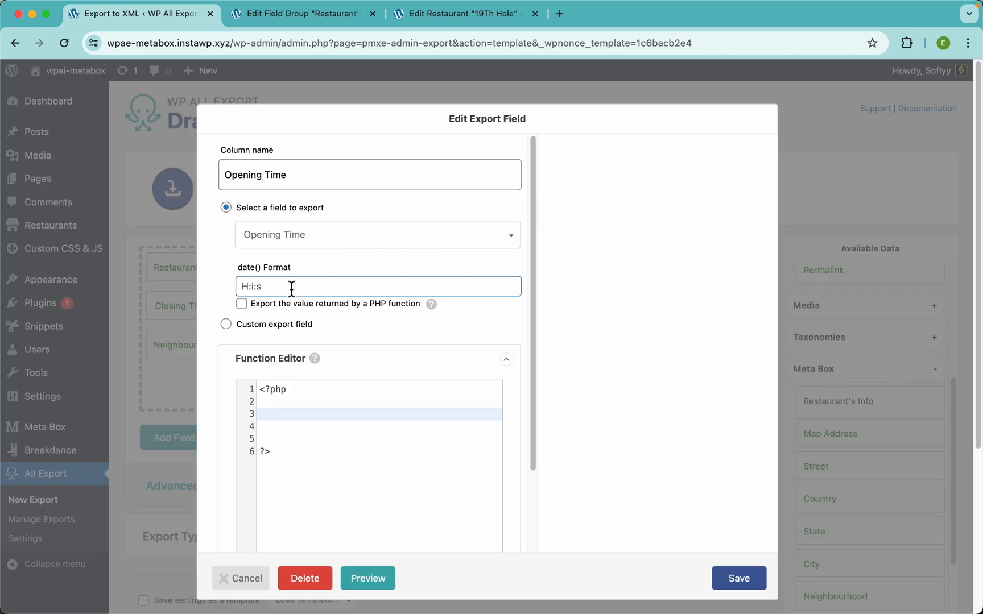
{"action": "type", "text": "g A"}
{"action": "left_click", "coordinate": [742, 580]}
{"action": "left_click", "coordinate": [722, 442]}
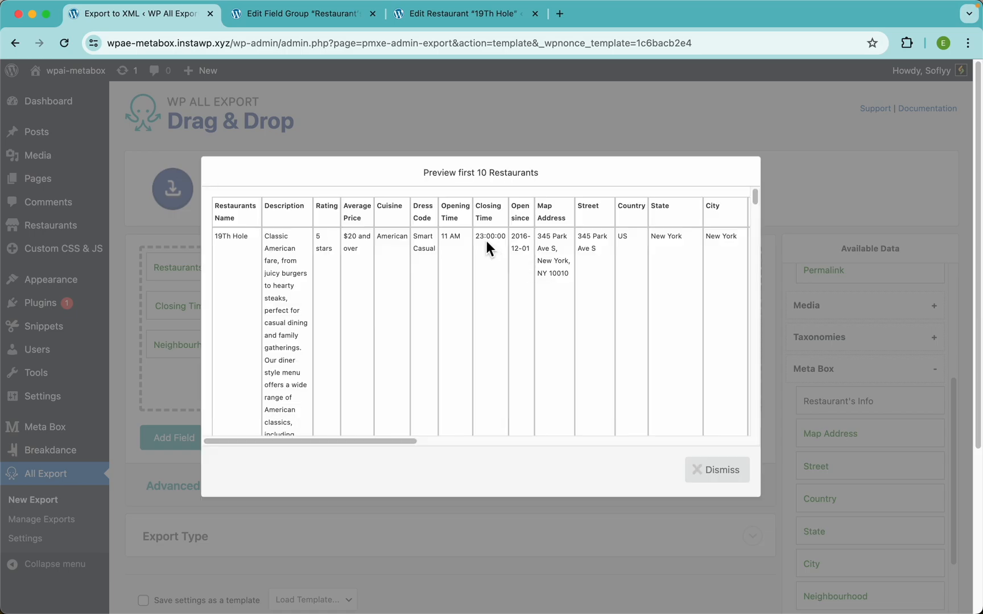
{"action": "scroll", "coordinate": [486, 241], "scroll_direction": "up", "scroll_amount": 5}
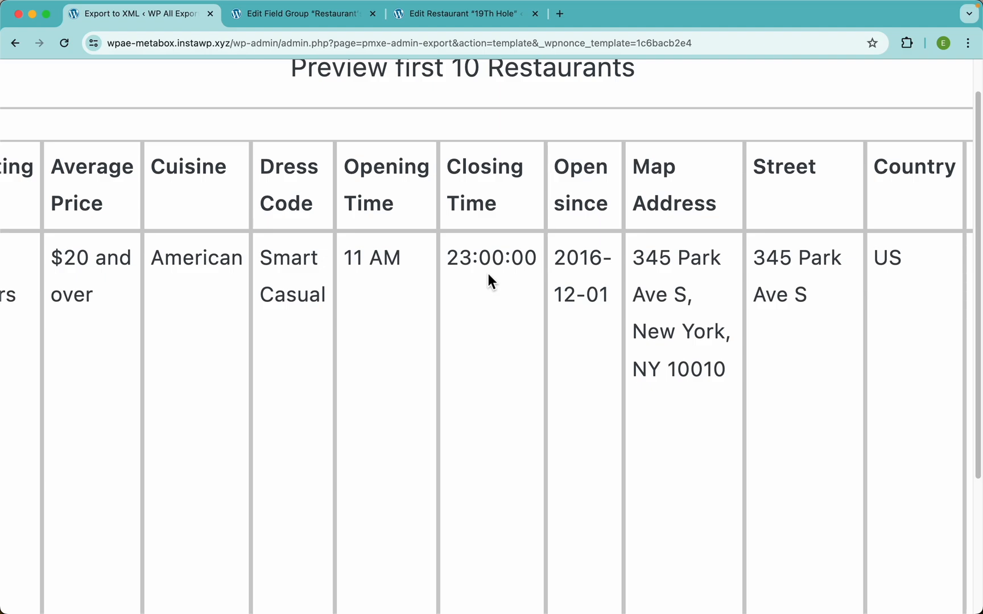
{"action": "scroll", "coordinate": [489, 274], "scroll_direction": "down", "scroll_amount": 5}
Step: Replace Closing Time's H:i:s format with g A, showing 11 PM
{"action": "left_click", "coordinate": [540, 135]}
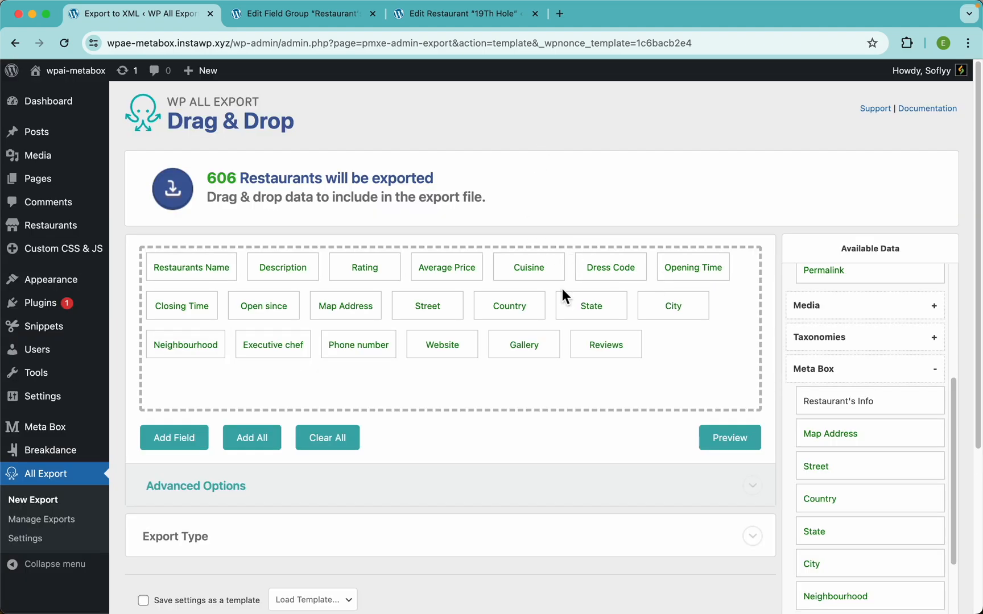
{"action": "left_click", "coordinate": [194, 306]}
{"action": "left_click", "coordinate": [279, 293]}
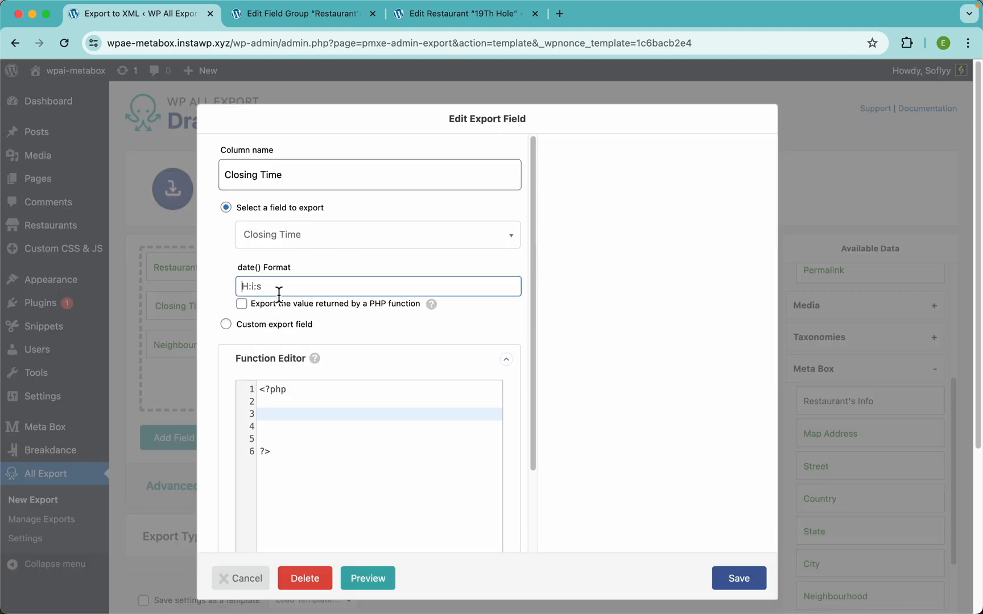
{"action": "key", "text": "ctrl+a"}
{"action": "type", "text": "g A"}
{"action": "left_click", "coordinate": [737, 575]}
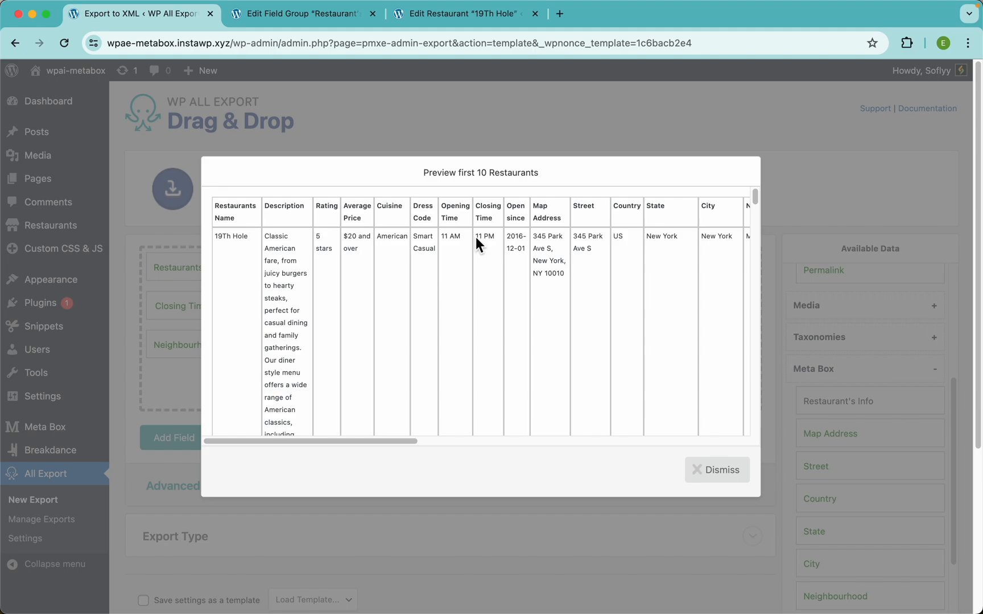
{"action": "scroll", "coordinate": [476, 237], "scroll_direction": "up", "scroll_amount": 5}
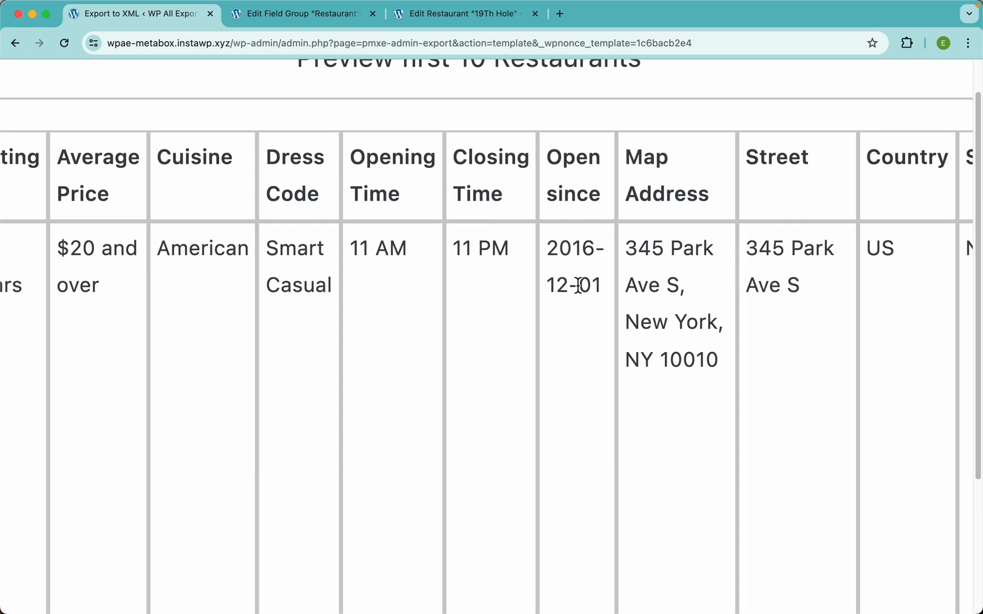
{"action": "scroll", "coordinate": [580, 285], "scroll_direction": "down", "scroll_amount": 5}
{"action": "left_click", "coordinate": [468, 143]}
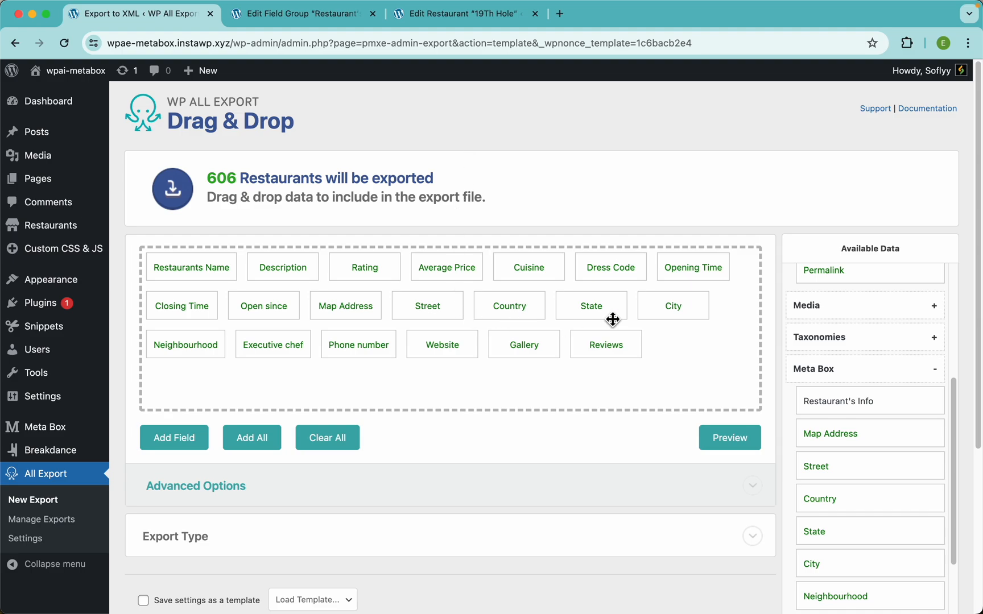
Step: Give Open since the natural-language D, j F Y format, previewing Thu, 1 December 2016
{"action": "left_click", "coordinate": [274, 308]}
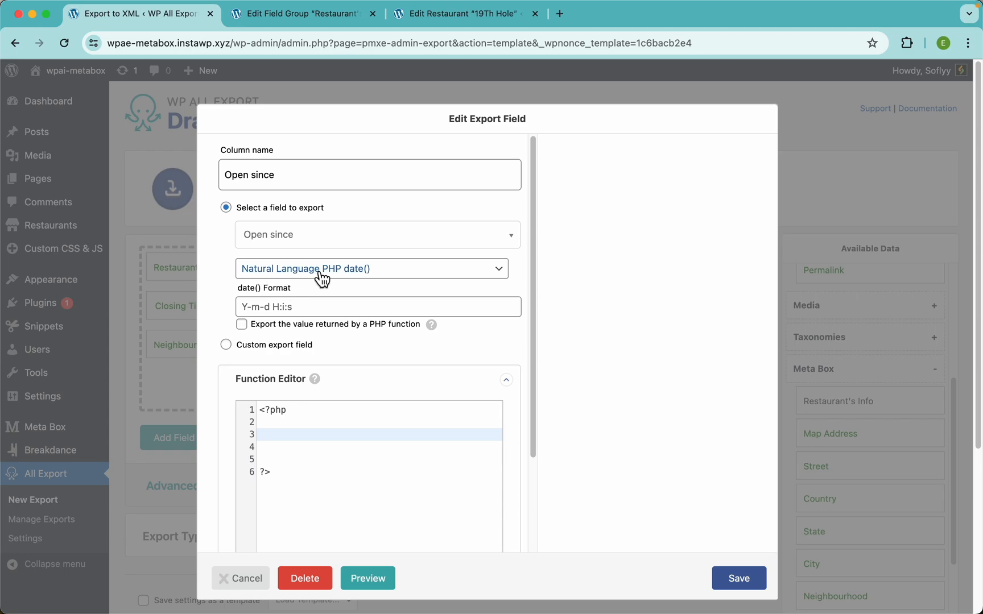
{"action": "left_click", "coordinate": [356, 272]}
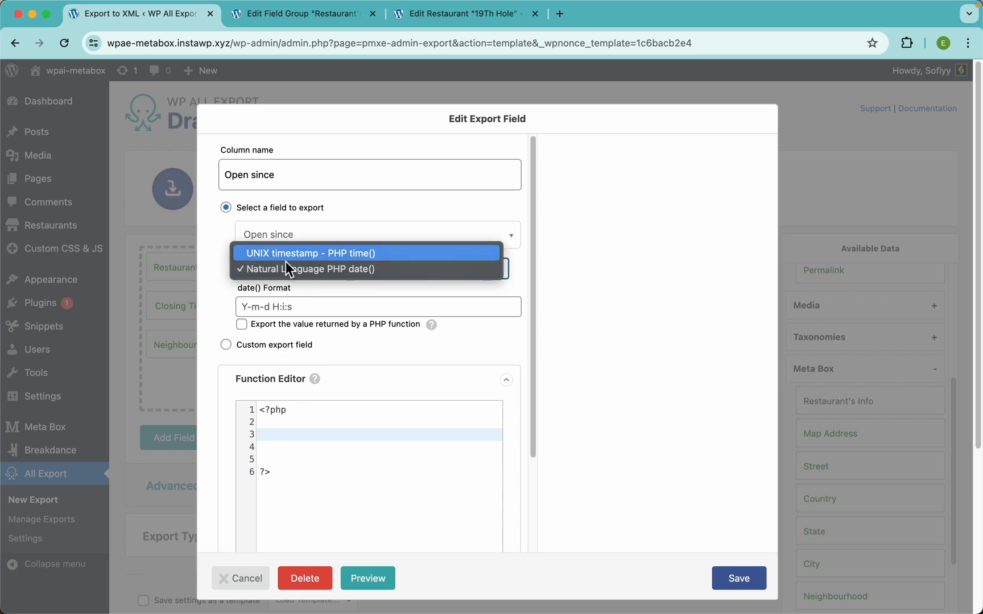
{"action": "left_click", "coordinate": [224, 306]}
{"action": "left_click", "coordinate": [284, 311]}
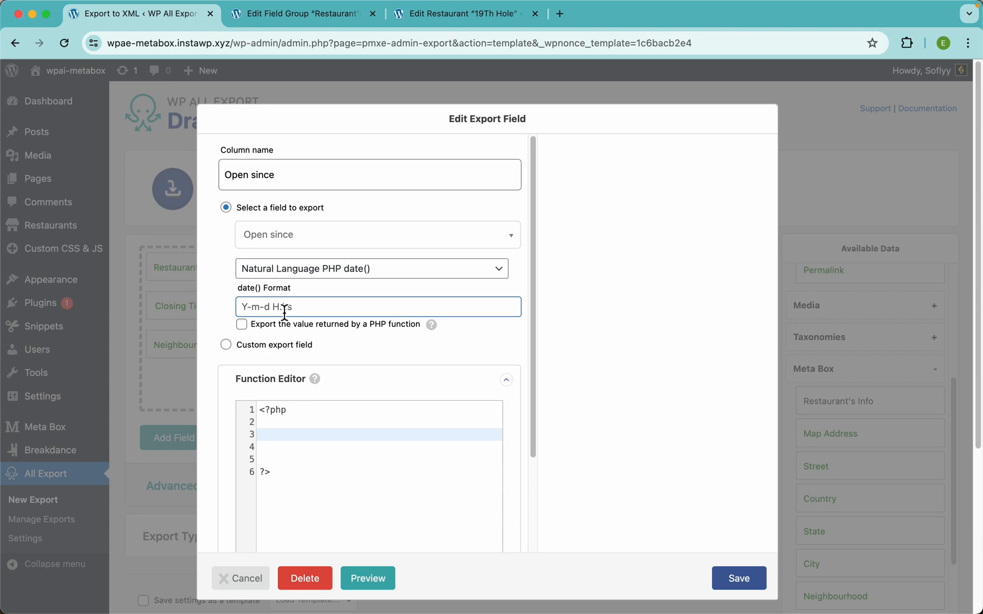
{"action": "type", "text": "D, j F Y"}
{"action": "left_click", "coordinate": [740, 580]}
{"action": "left_click", "coordinate": [731, 439]}
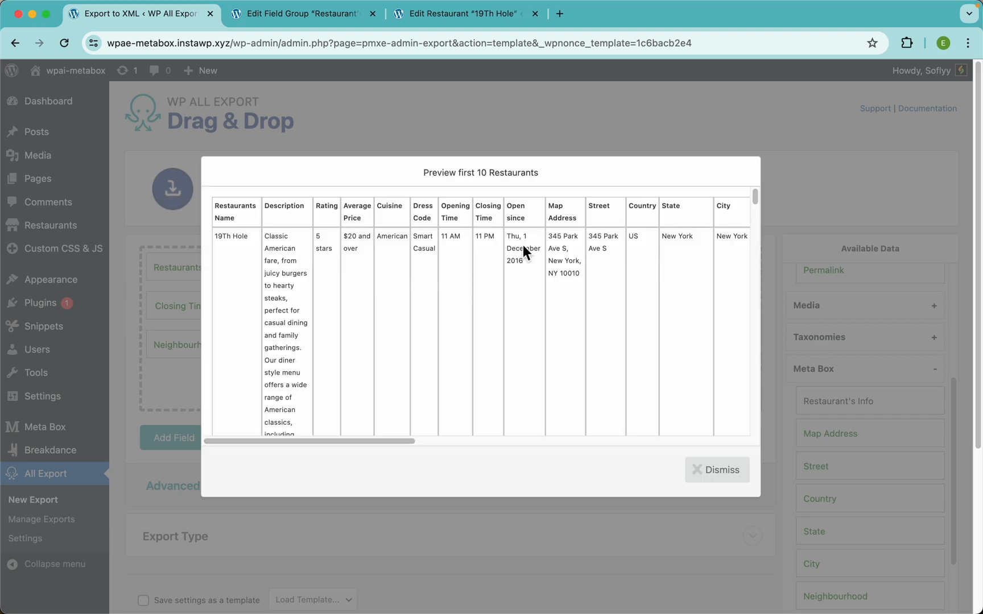
{"action": "scroll", "coordinate": [523, 245], "scroll_direction": "up", "scroll_amount": 5}
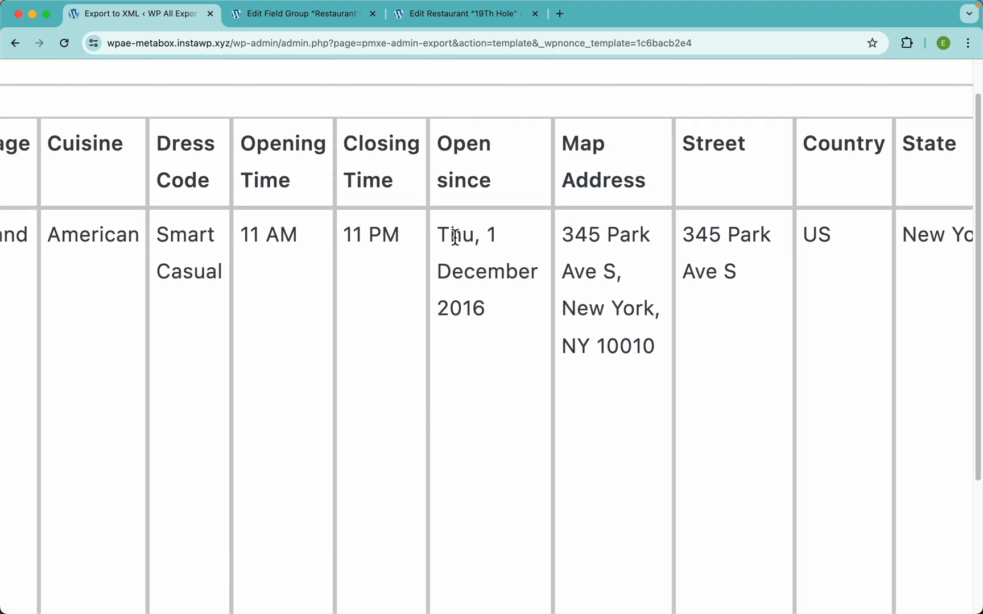
{"action": "scroll", "coordinate": [477, 258], "scroll_direction": "down", "scroll_amount": 5}
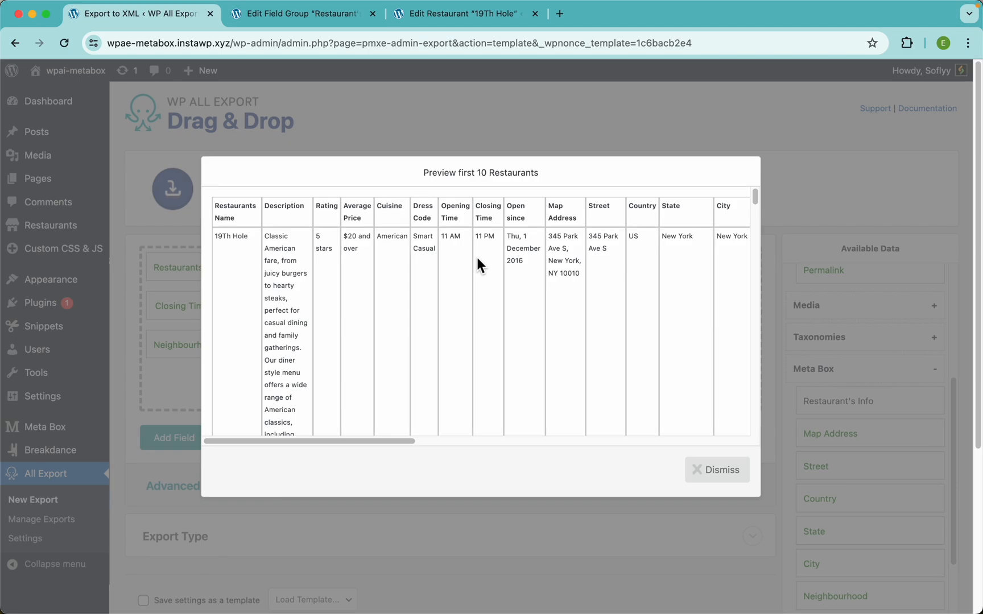
{"action": "left_click", "coordinate": [538, 135]}
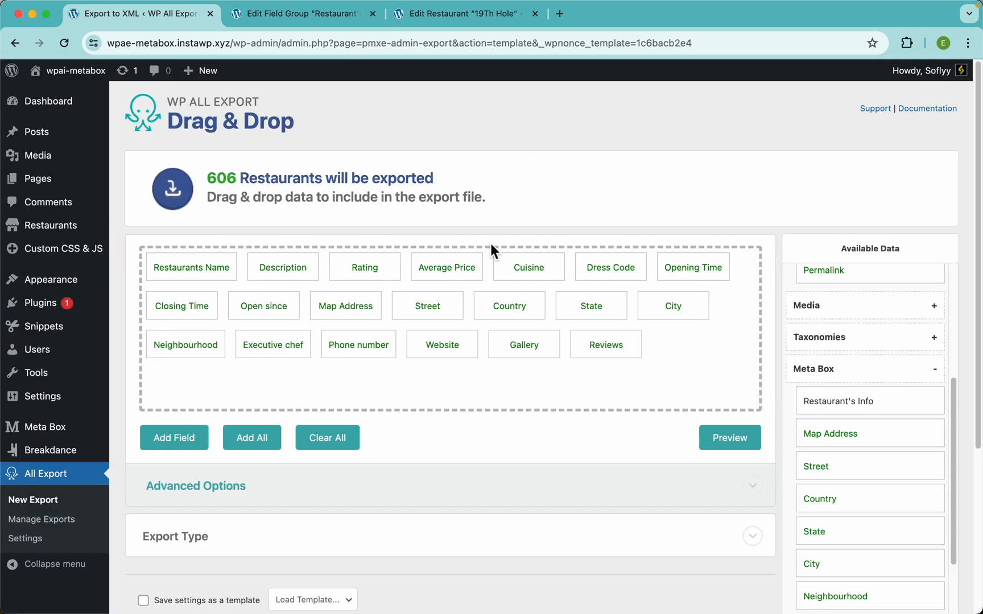
{"action": "left_click", "coordinate": [259, 308]}
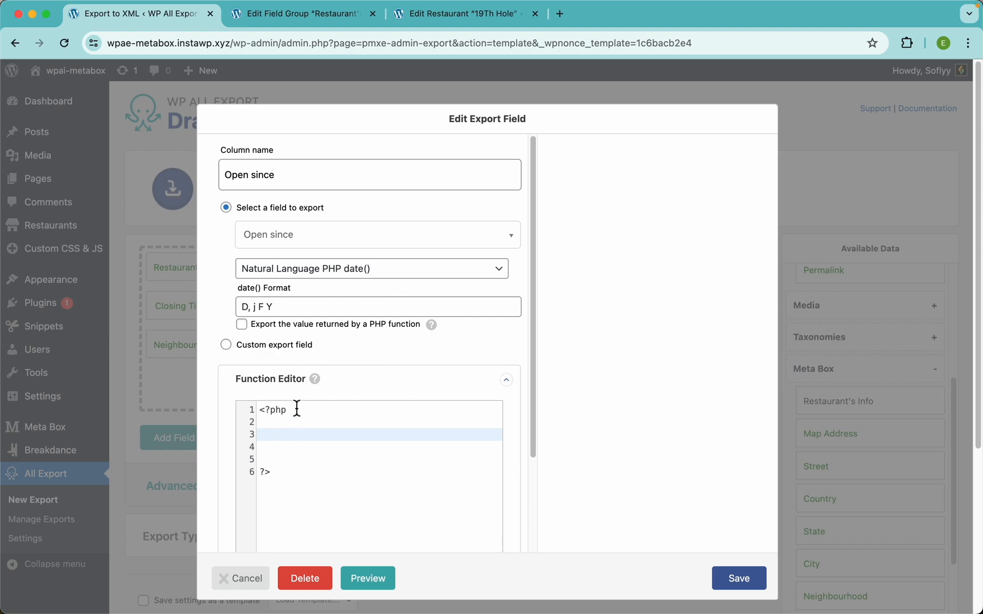
{"action": "scroll", "coordinate": [287, 397], "scroll_direction": "down", "scroll_amount": 3}
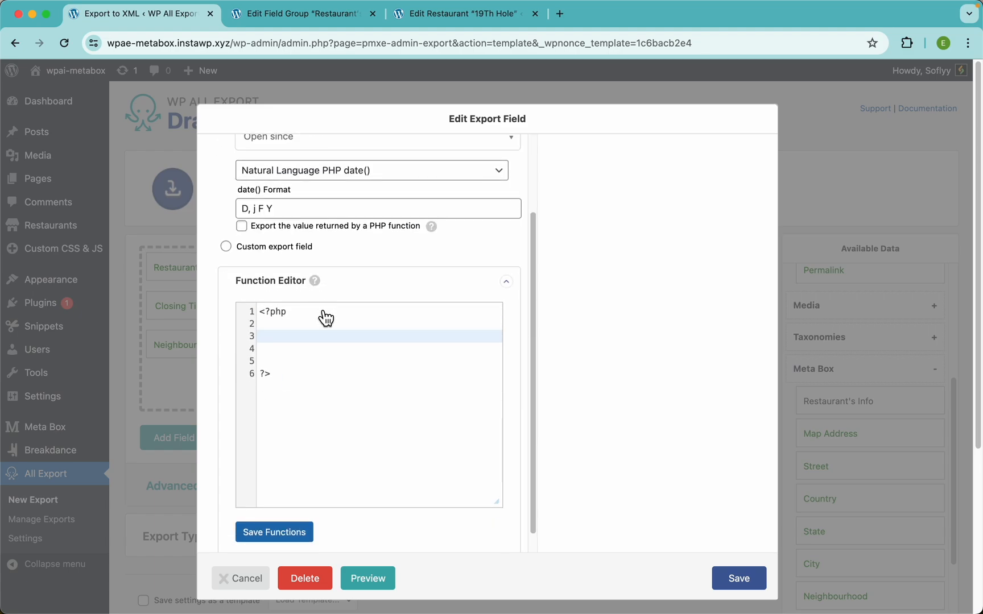
{"action": "scroll", "coordinate": [395, 283], "scroll_direction": "up", "scroll_amount": 3}
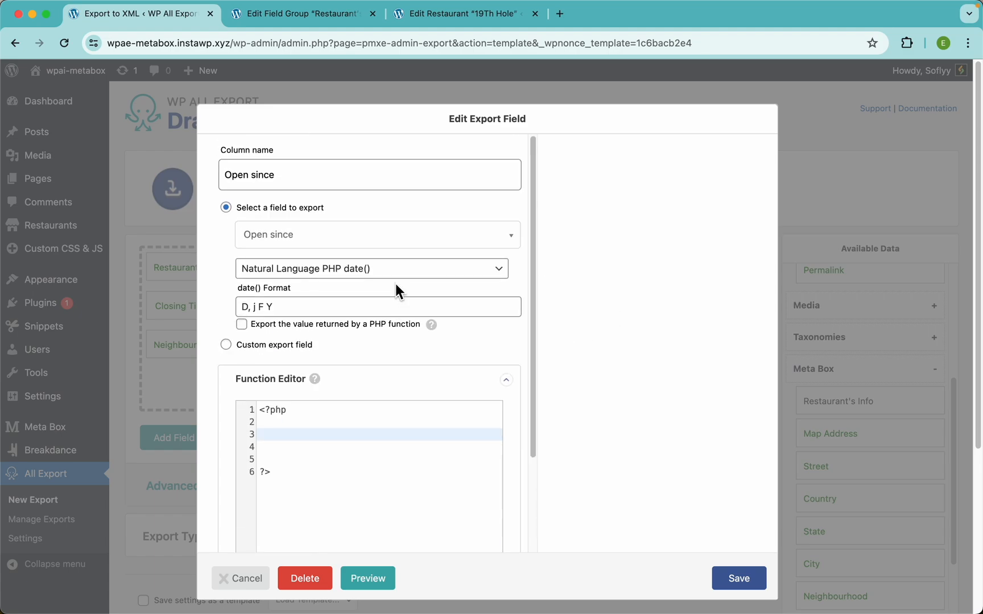
{"action": "left_click", "coordinate": [739, 579]}
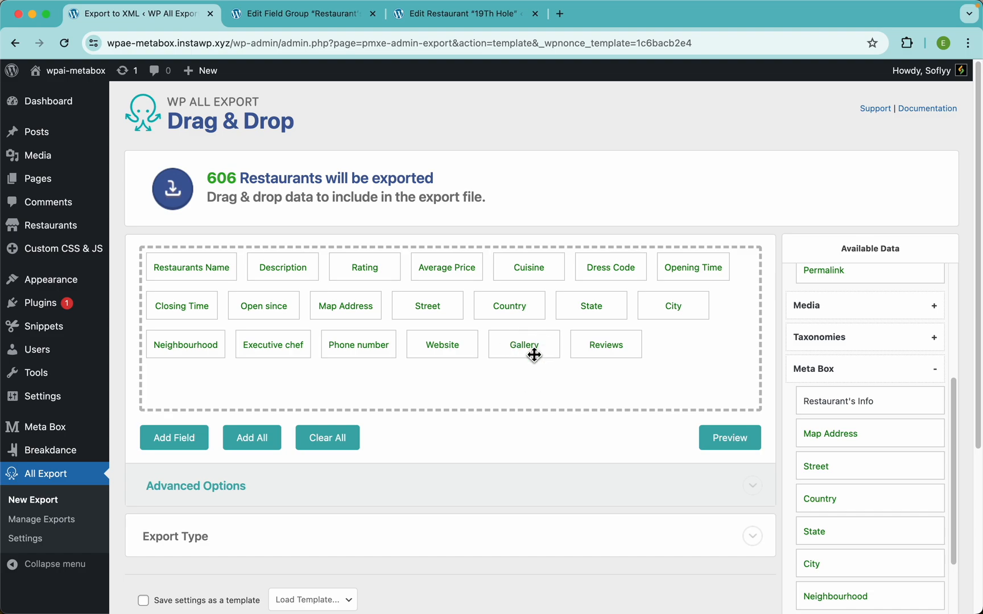
Step: Preview the first 10 restaurants and view the first Gallery image URL in a new tab
{"action": "left_click", "coordinate": [729, 438]}
{"action": "scroll", "coordinate": [581, 274], "scroll_direction": "right", "scroll_amount": 5}
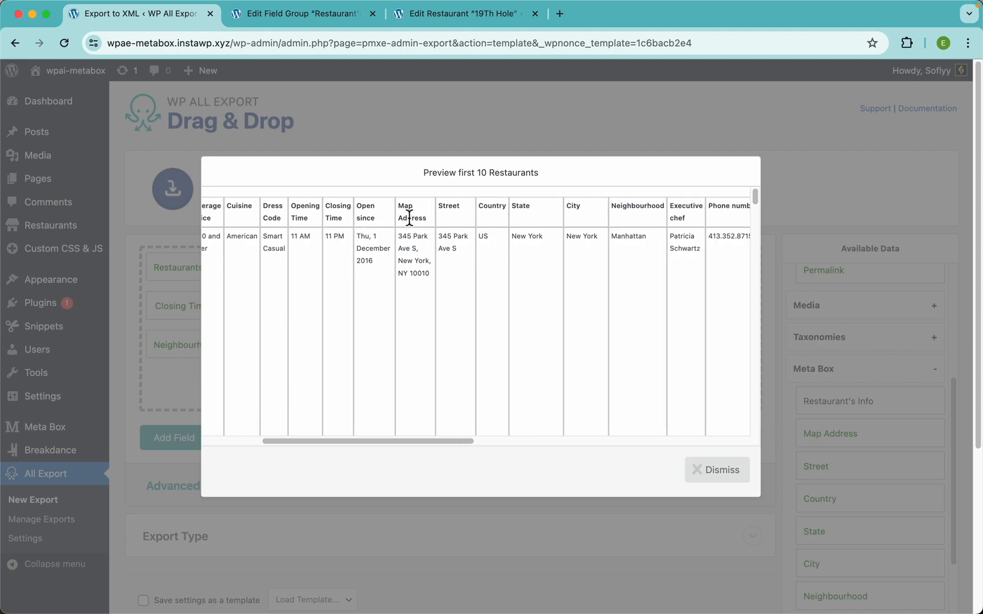
{"action": "scroll", "coordinate": [403, 236], "scroll_direction": "right", "scroll_amount": 4}
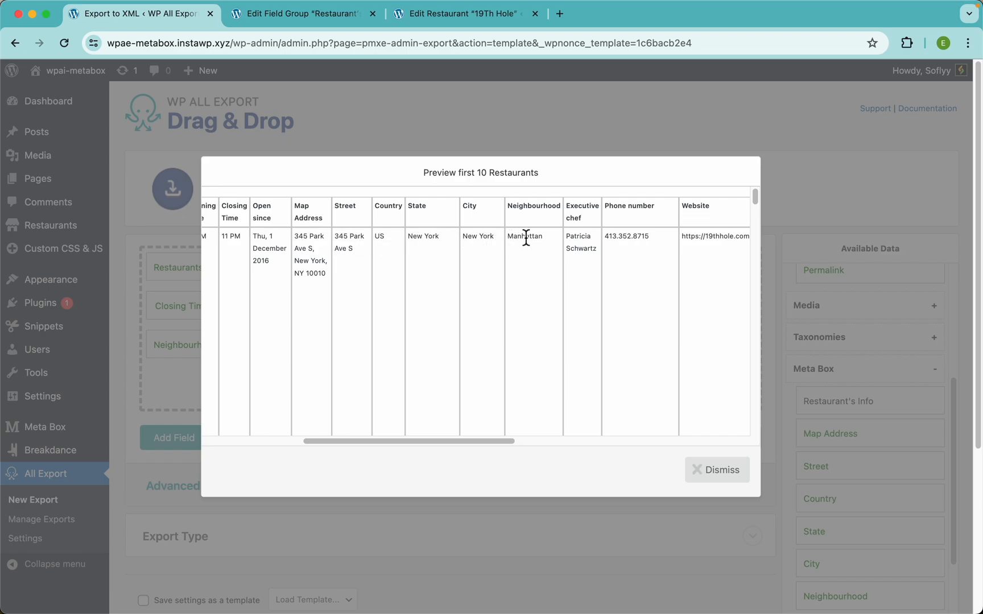
{"action": "scroll", "coordinate": [607, 264], "scroll_direction": "right", "scroll_amount": 4}
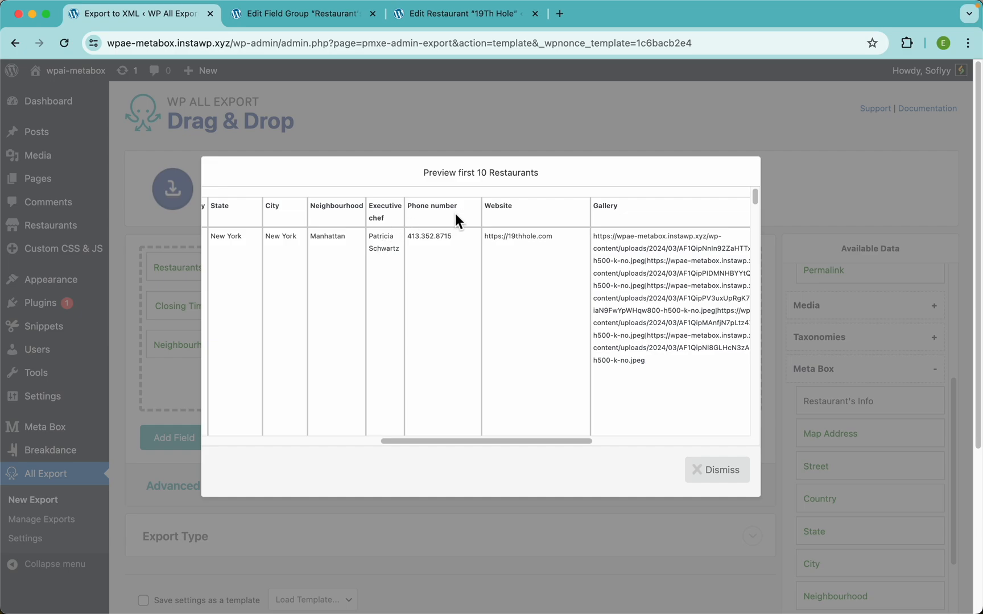
{"action": "scroll", "coordinate": [524, 213], "scroll_direction": "right", "scroll_amount": 5}
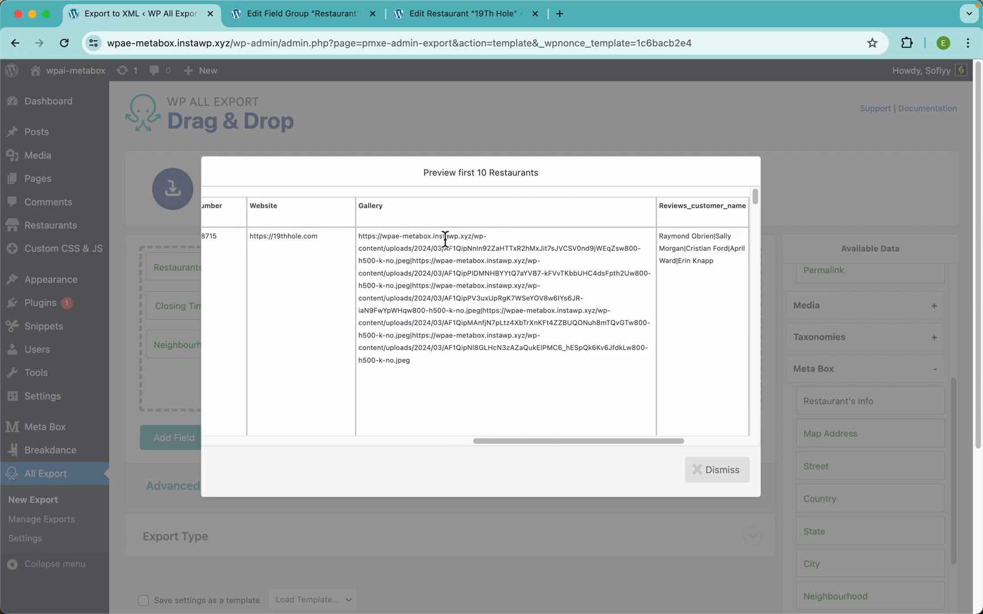
{"action": "scroll", "coordinate": [412, 272], "scroll_direction": "right", "scroll_amount": 2}
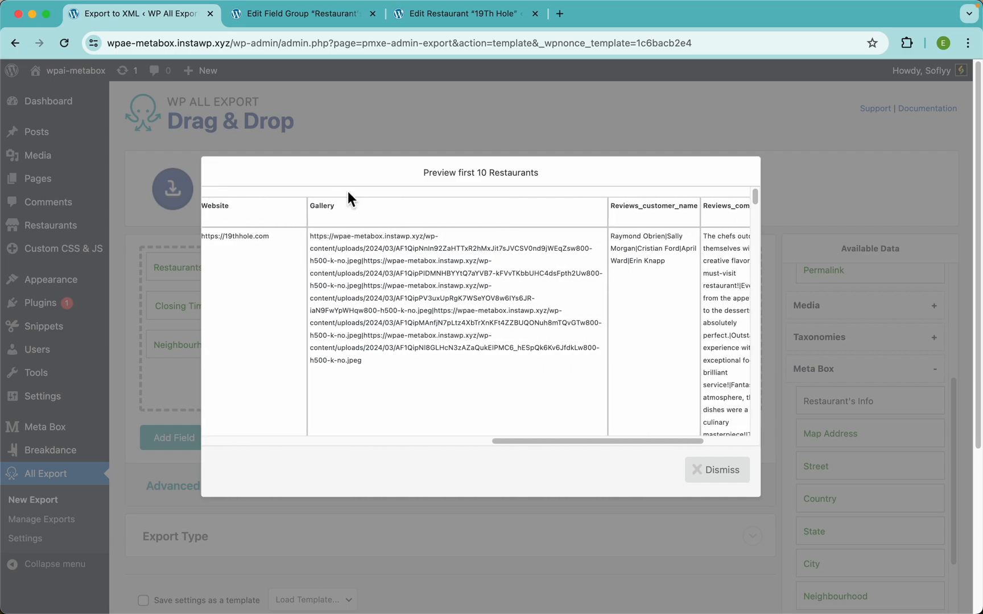
{"action": "scroll", "coordinate": [419, 275], "scroll_direction": "up", "scroll_amount": 5}
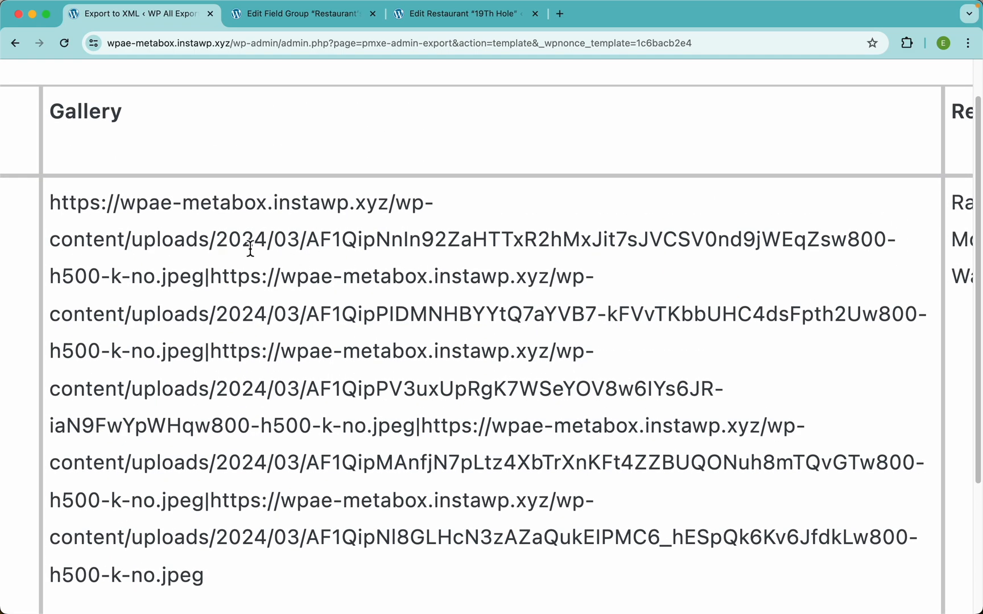
{"action": "left_click_drag", "start_coordinate": [50, 204], "coordinate": [200, 274]}
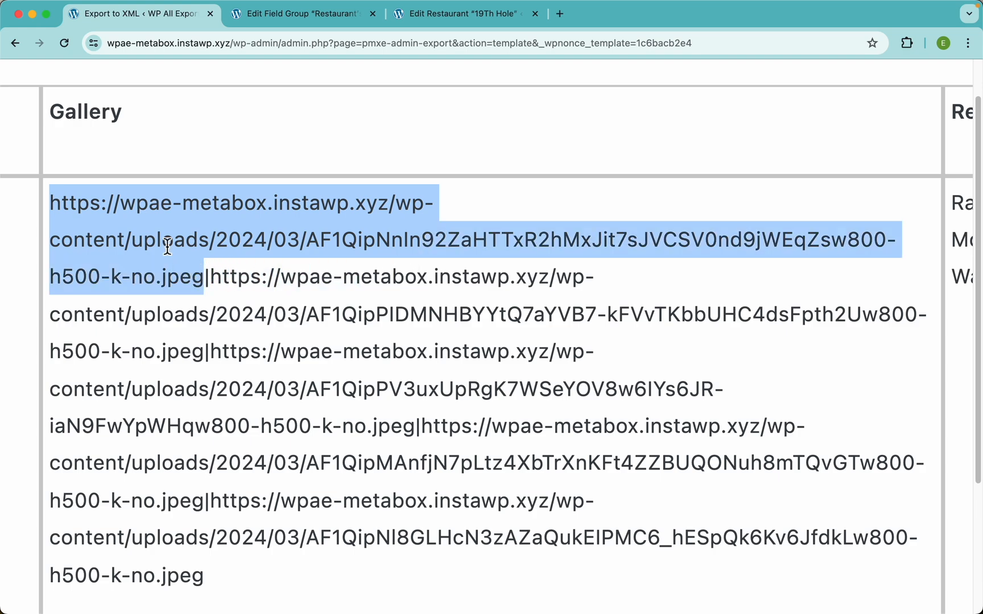
{"action": "right_click", "coordinate": [167, 246]}
{"action": "left_click", "coordinate": [213, 302]}
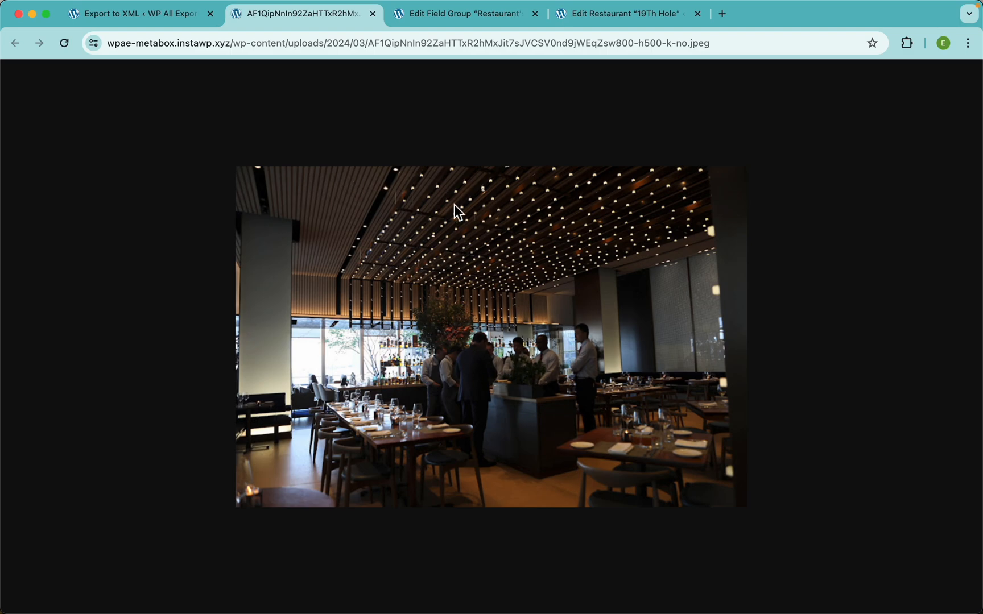
{"action": "left_click", "coordinate": [373, 14]}
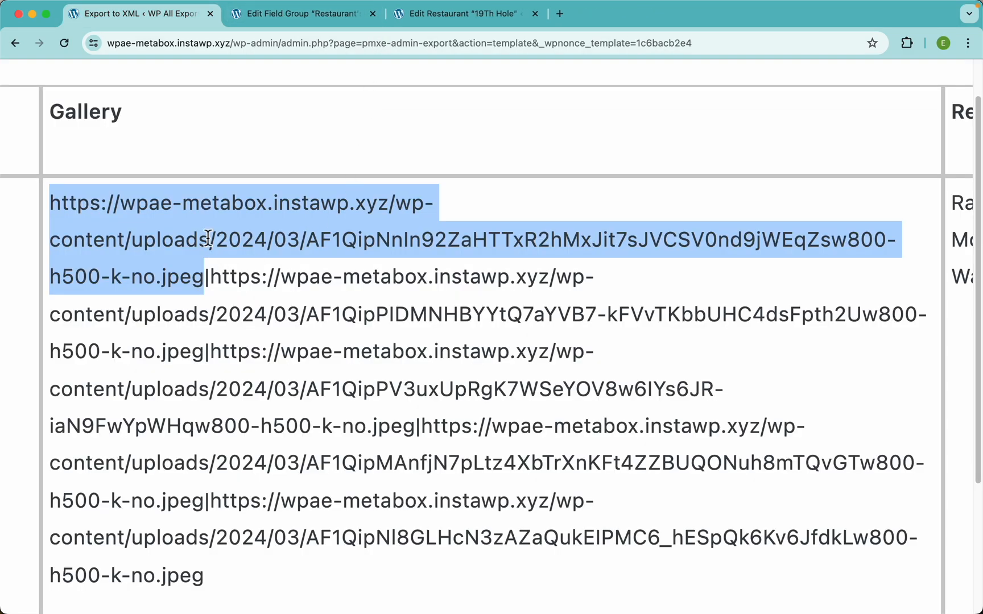
Step: Highlight the | separators between the Gallery URLs in the preview
{"action": "double_click", "coordinate": [206, 277]}
{"action": "left_click", "coordinate": [205, 279]}
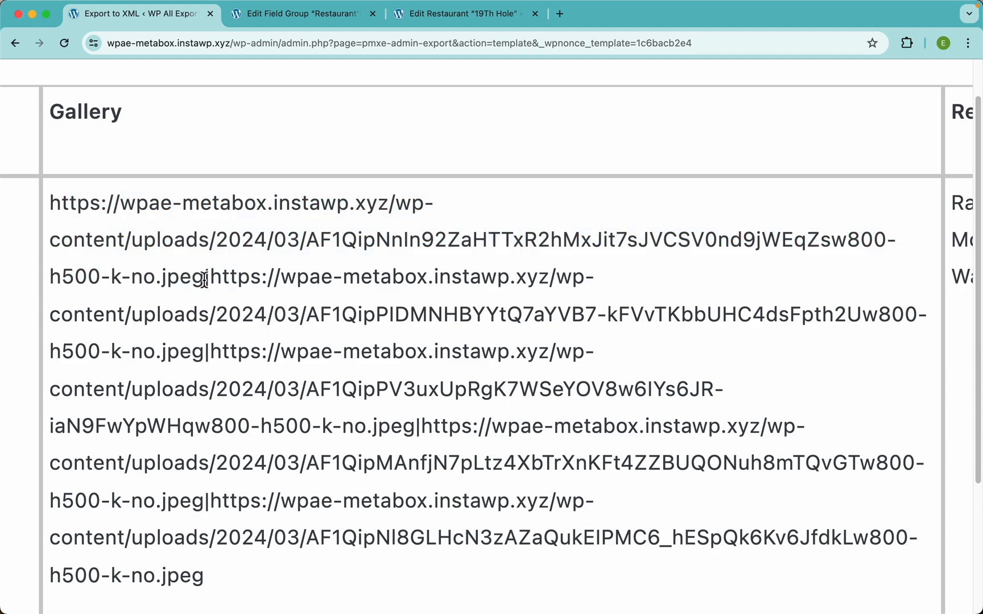
{"action": "left_click_drag", "start_coordinate": [206, 279], "coordinate": [211, 281]}
{"action": "left_click", "coordinate": [212, 281]}
{"action": "left_click_drag", "start_coordinate": [213, 280], "coordinate": [212, 340]}
{"action": "left_click", "coordinate": [211, 348]}
{"action": "double_click", "coordinate": [205, 353]}
{"action": "left_click", "coordinate": [236, 336]}
{"action": "key", "text": "super+0"}
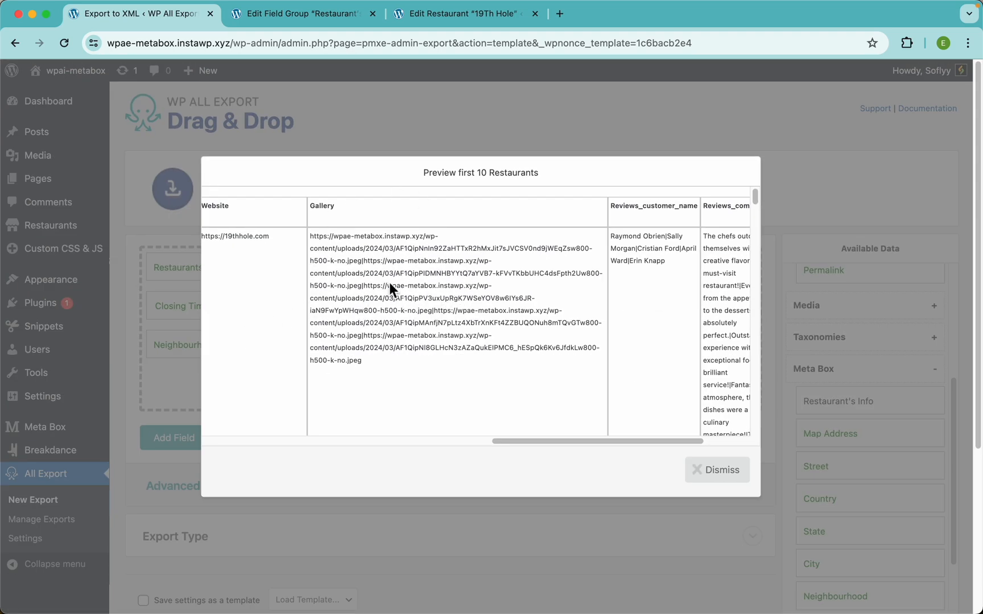
Step: Switch the Gallery value format to File Name, save, and preview the result
{"action": "left_click", "coordinate": [518, 143]}
{"action": "left_click", "coordinate": [513, 348]}
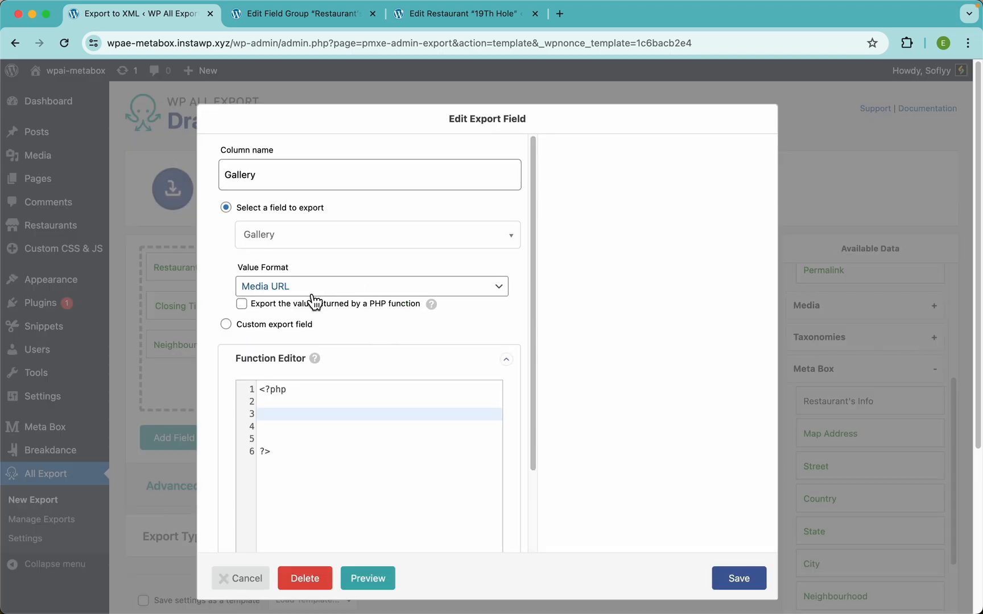
{"action": "left_click", "coordinate": [291, 290]}
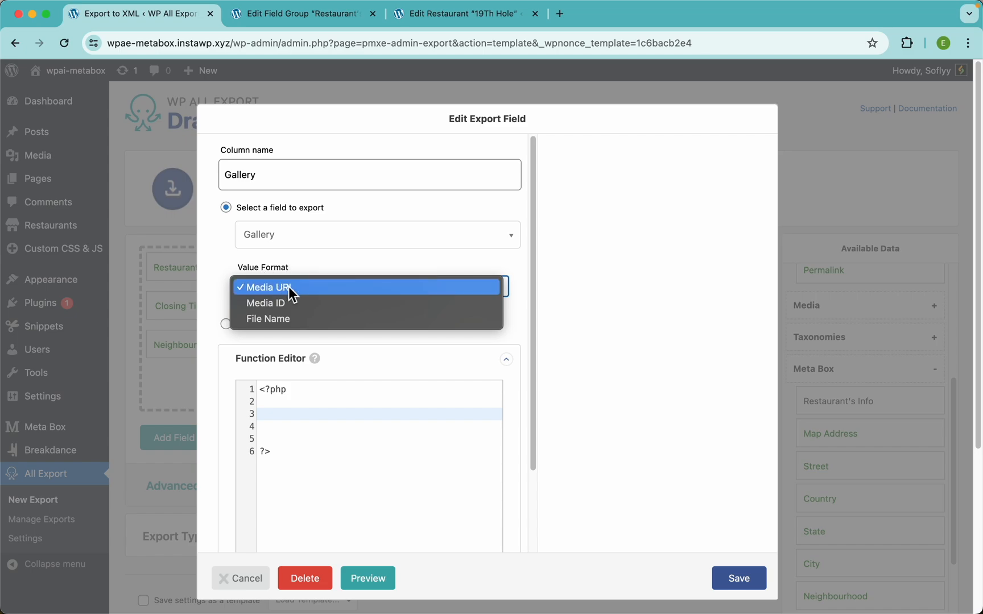
{"action": "left_click", "coordinate": [287, 320]}
{"action": "left_click", "coordinate": [729, 570]}
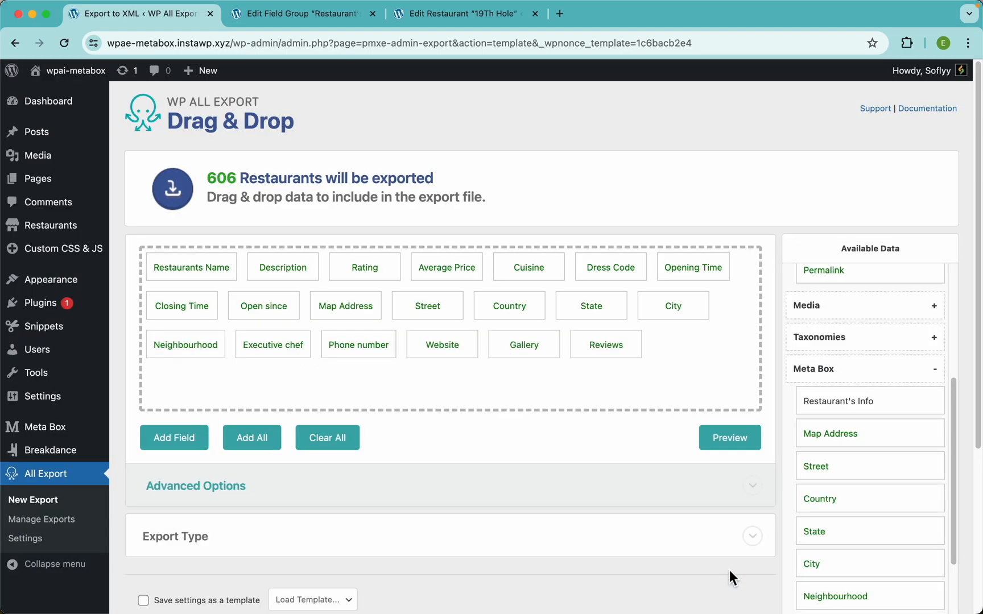
{"action": "left_click", "coordinate": [731, 445]}
Step: Inspect the pipe-separated Gallery file names in the preview
{"action": "scroll", "coordinate": [629, 284], "scroll_direction": "right", "scroll_amount": 15}
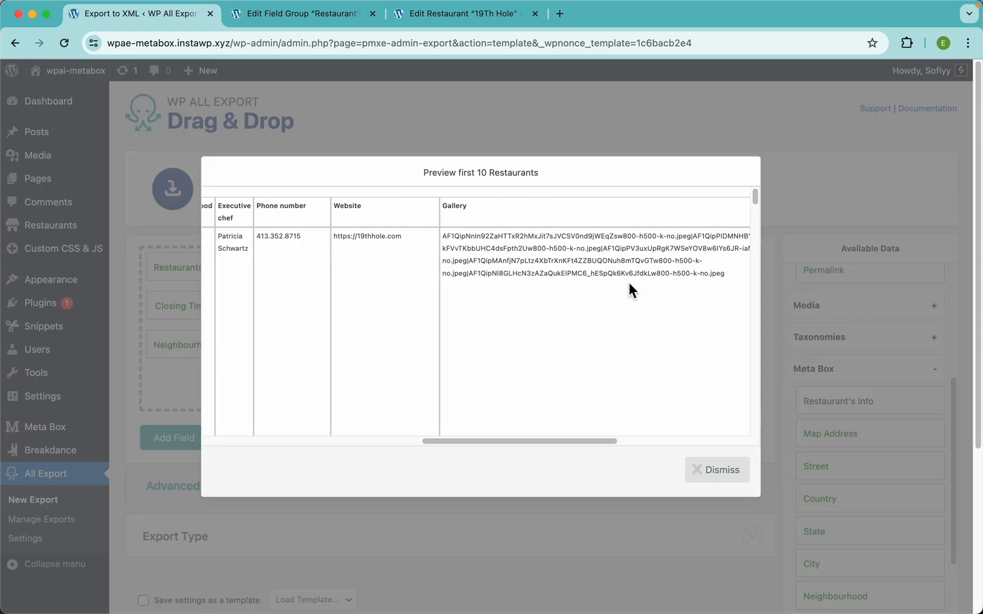
{"action": "scroll", "coordinate": [437, 244], "scroll_direction": "up", "scroll_amount": 5}
{"action": "scroll", "coordinate": [437, 244], "scroll_direction": "up", "scroll_amount": 3}
{"action": "scroll", "coordinate": [437, 244], "scroll_direction": "left", "scroll_amount": 1}
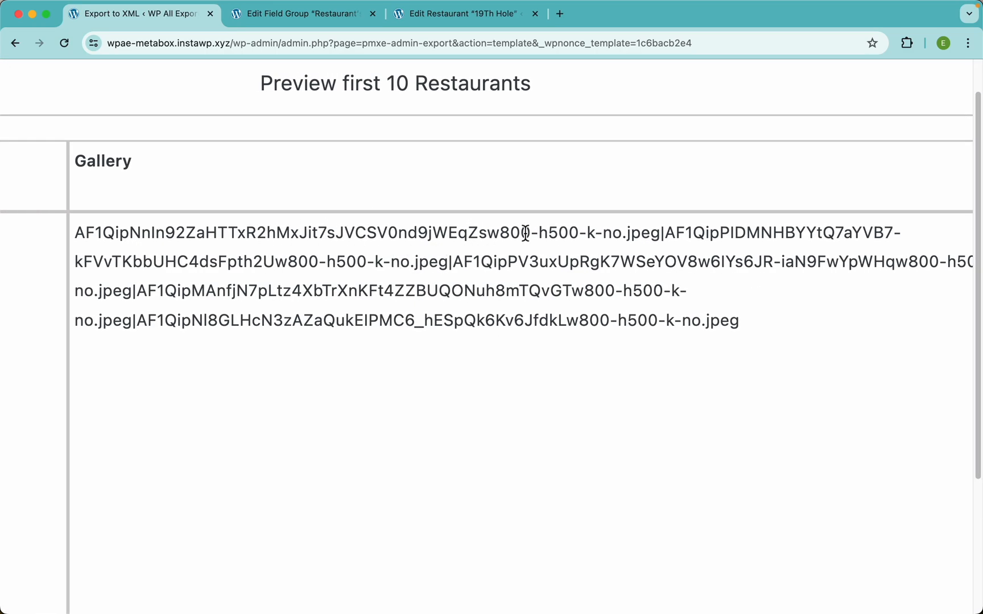
{"action": "double_click", "coordinate": [662, 233]}
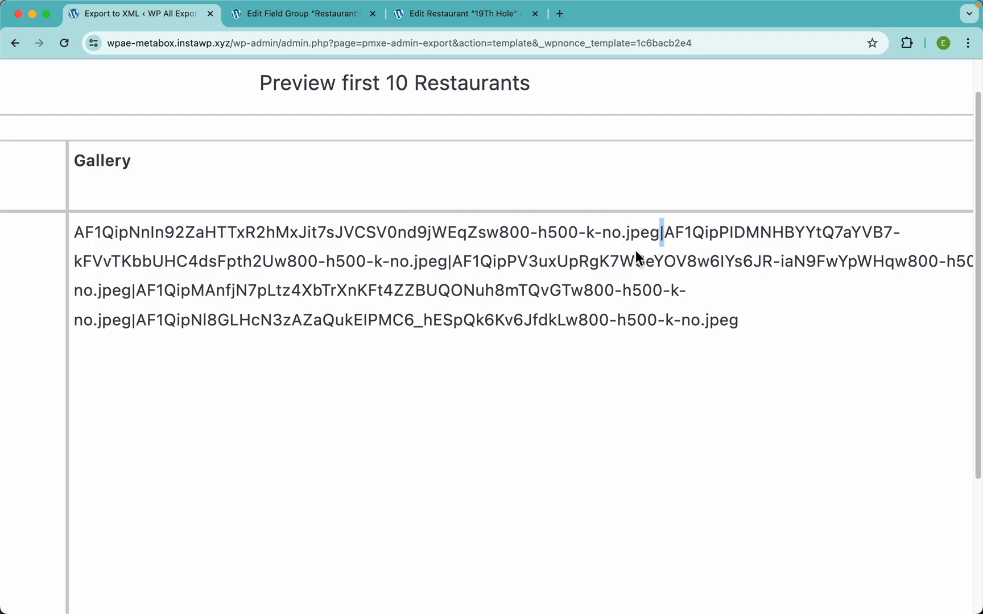
{"action": "scroll", "coordinate": [645, 277], "scroll_direction": "down", "scroll_amount": 5}
Step: Reopen the Gallery settings and set its value format back to Media URL
{"action": "left_click", "coordinate": [581, 110]}
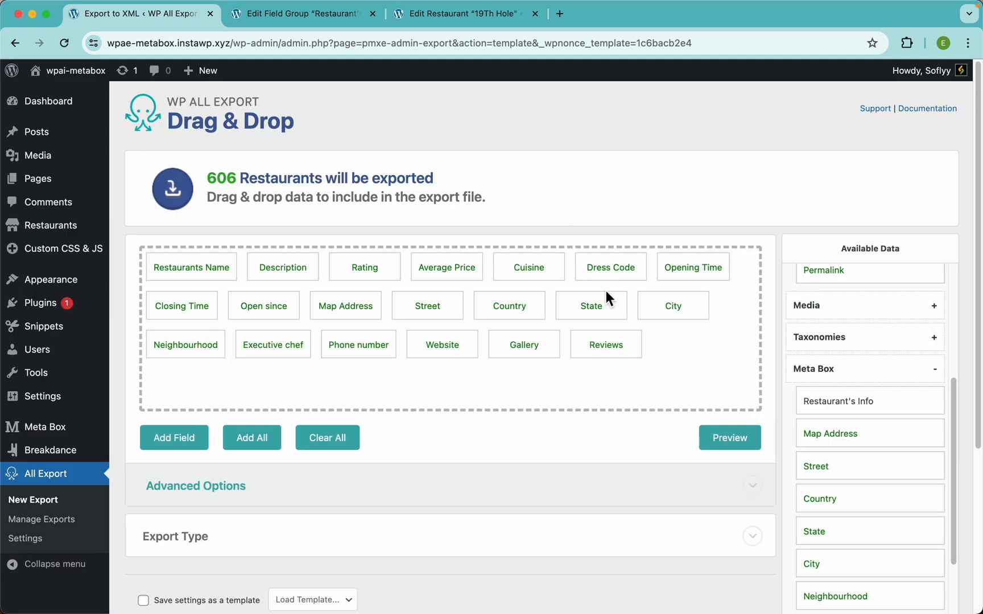
{"action": "left_click", "coordinate": [523, 346]}
{"action": "left_click", "coordinate": [335, 288]}
{"action": "left_click", "coordinate": [267, 257]}
{"action": "left_click", "coordinate": [264, 414]}
Step: Paste a change_pipes function replacing '|' with ', ' in $data and save the functions
{"action": "scroll", "coordinate": [278, 293], "scroll_direction": "down", "scroll_amount": 2}
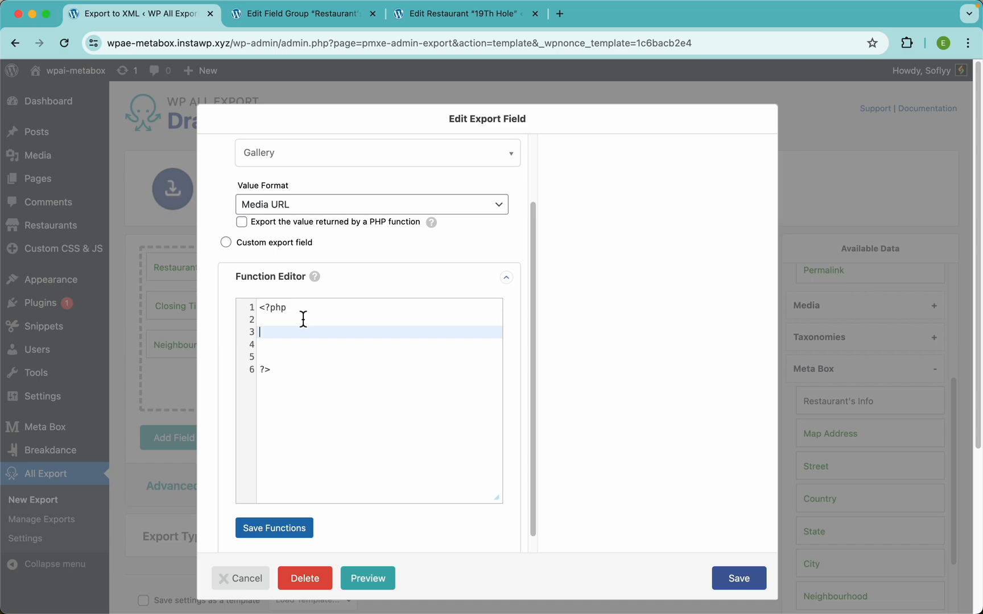
{"action": "type", "text": "function change_pipes ($data) {     return str_replace (\"|\", \", \", $data); }"}
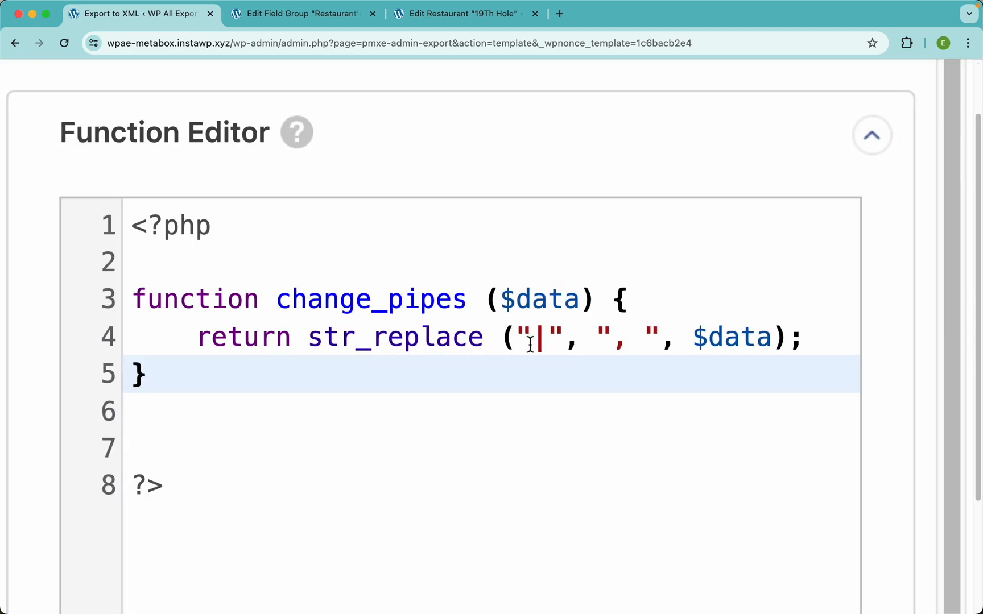
{"action": "left_click_drag", "start_coordinate": [530, 343], "coordinate": [547, 343]}
{"action": "left_click_drag", "start_coordinate": [647, 337], "coordinate": [614, 338]}
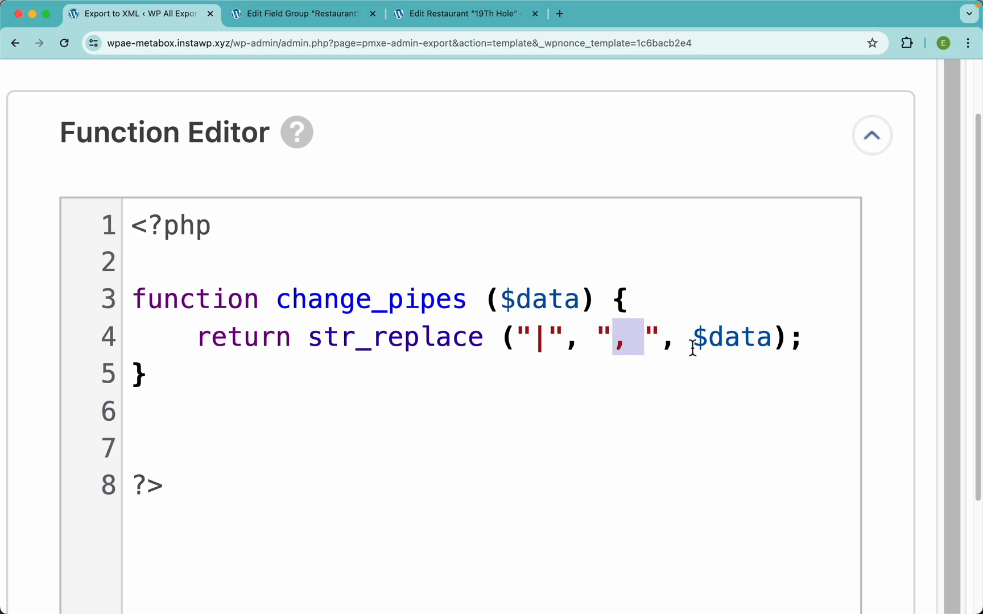
{"action": "left_click", "coordinate": [549, 304]}
{"action": "double_click", "coordinate": [548, 304]}
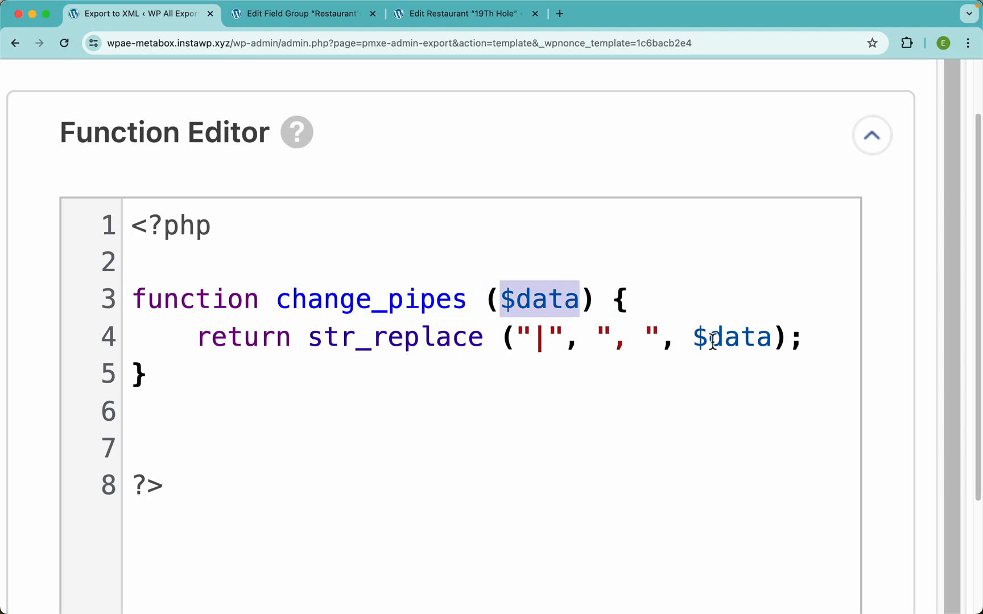
{"action": "double_click", "coordinate": [718, 349]}
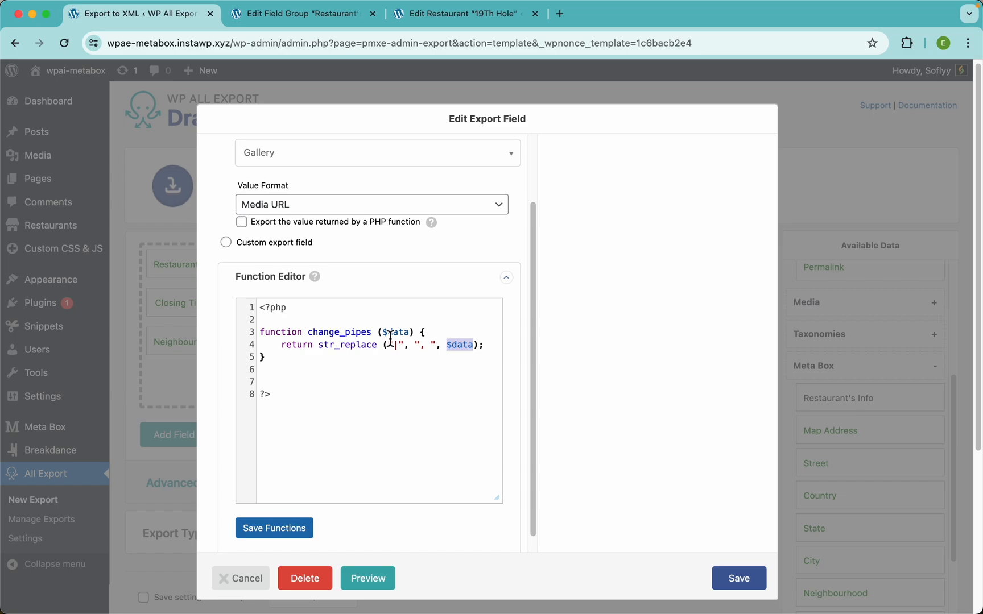
{"action": "left_click", "coordinate": [274, 529]}
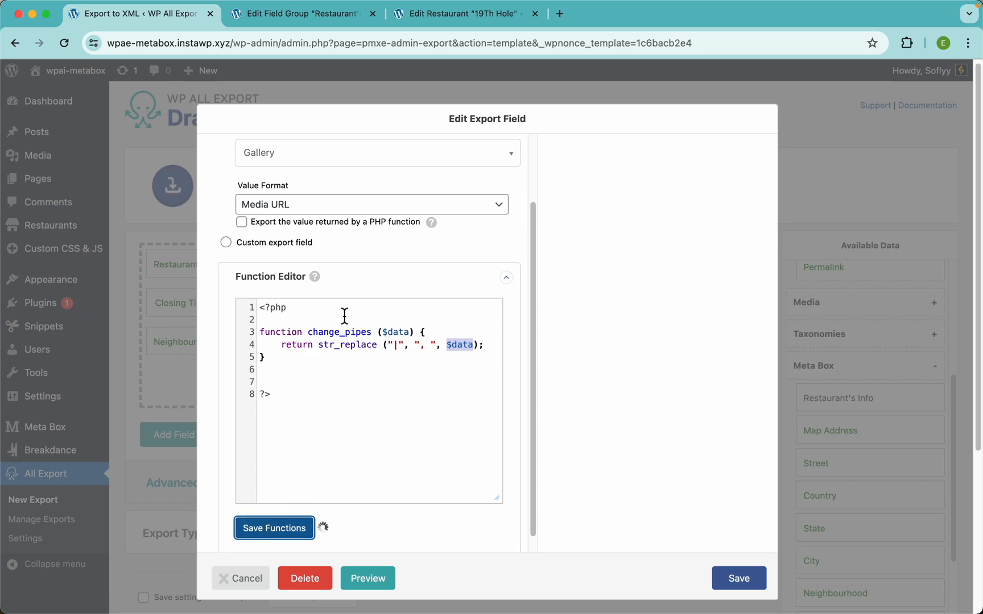
{"action": "scroll", "coordinate": [350, 242], "scroll_direction": "up", "scroll_amount": 2}
{"action": "scroll", "coordinate": [350, 241], "scroll_direction": "down", "scroll_amount": 1}
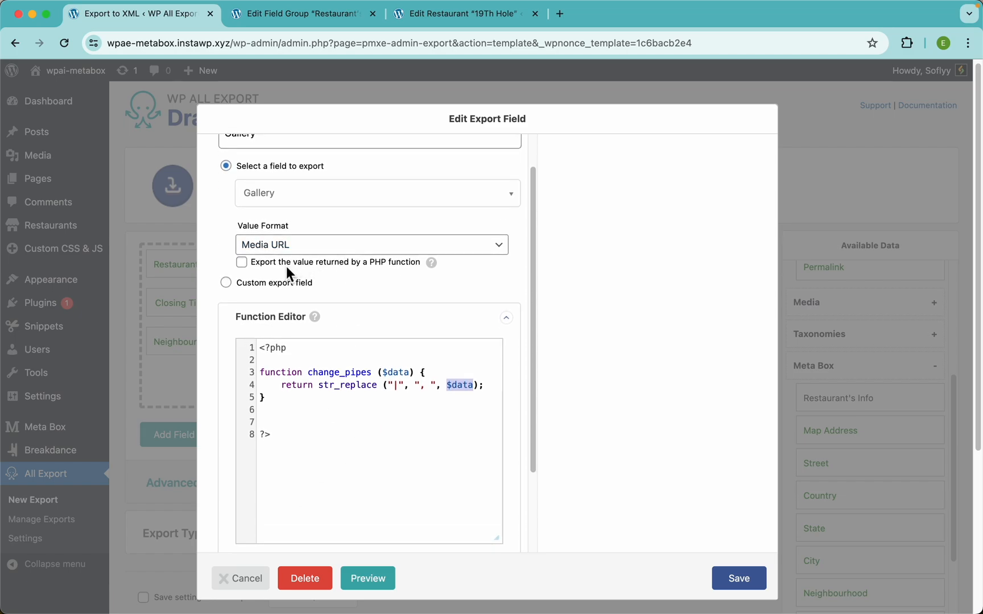
Step: Make Gallery export the value returned by the change_pipes PHP function
{"action": "left_click", "coordinate": [285, 266]}
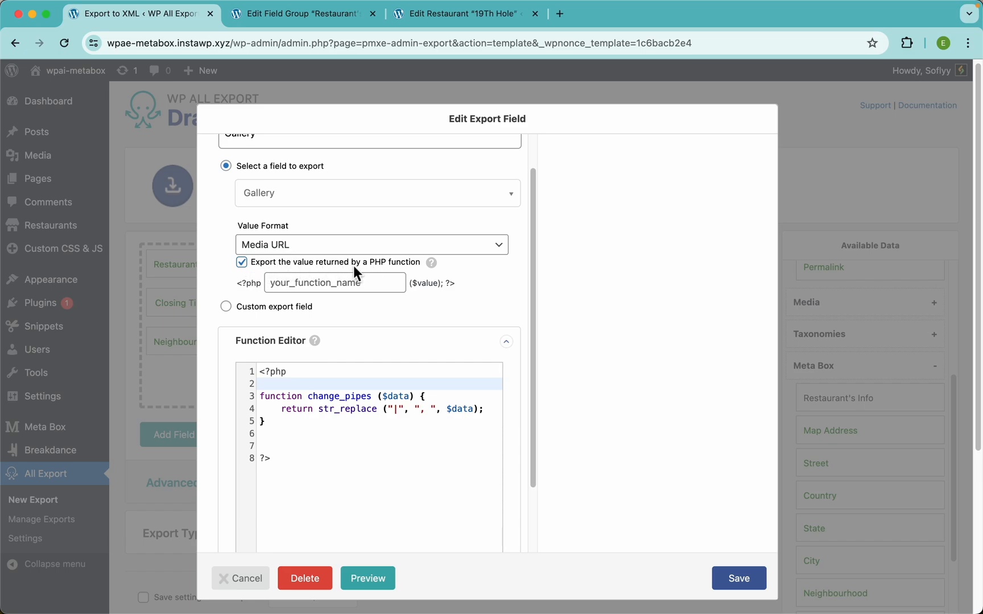
{"action": "left_click", "coordinate": [369, 285]}
{"action": "double_click", "coordinate": [338, 398]}
{"action": "key", "text": "super+c"}
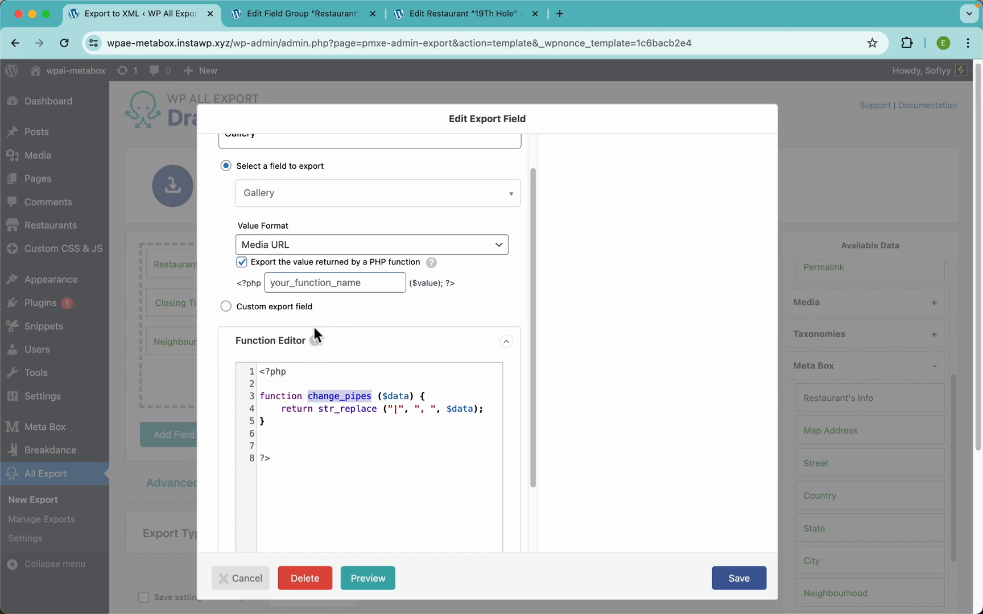
{"action": "left_click", "coordinate": [324, 278]}
{"action": "key", "text": "super+v"}
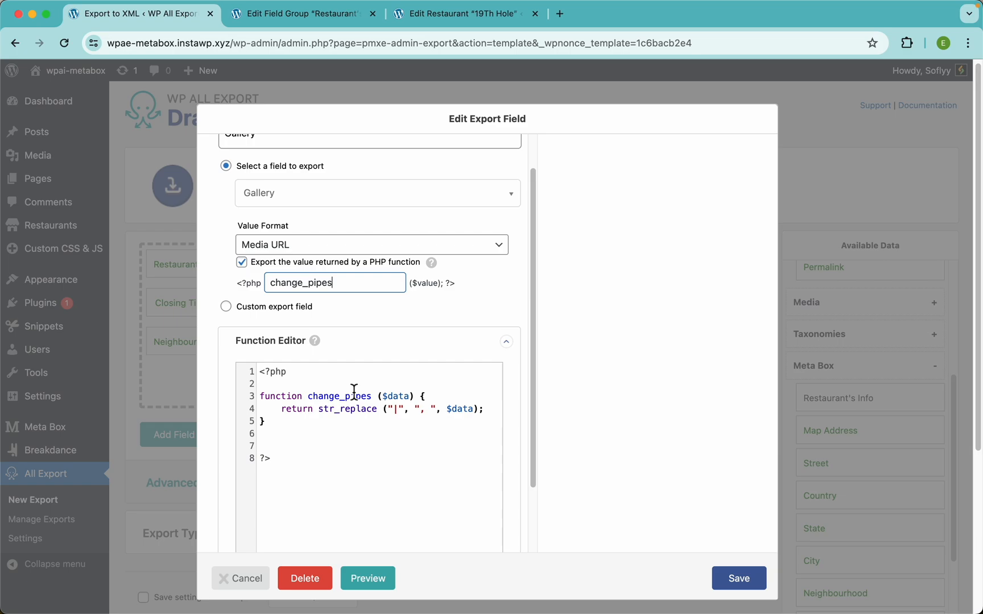
{"action": "scroll", "coordinate": [283, 214], "scroll_direction": "up", "scroll_amount": 1}
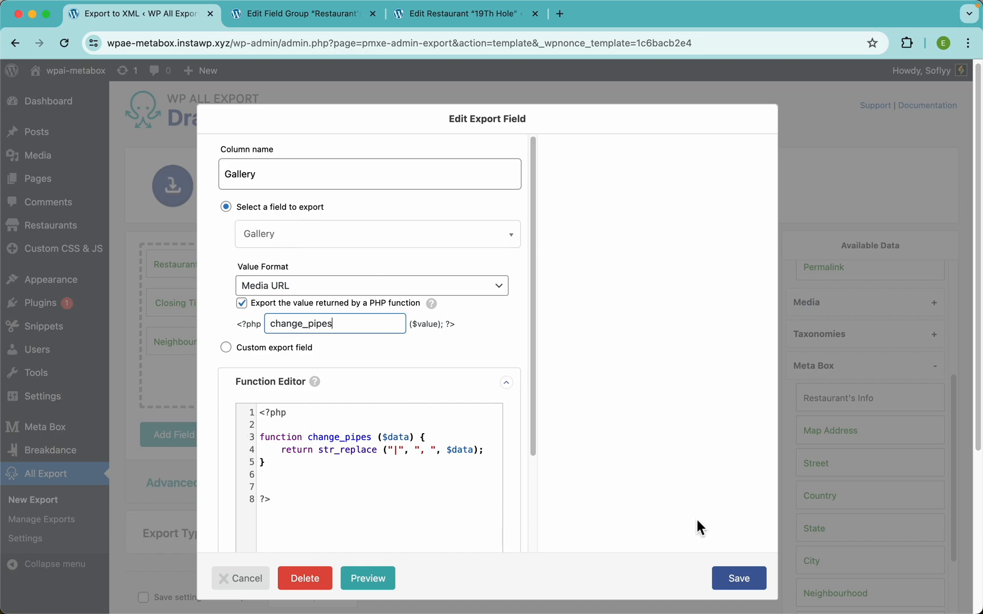
Step: Save the Gallery settings and preview the URLs now separated by commas
{"action": "left_click", "coordinate": [738, 579]}
{"action": "left_click", "coordinate": [734, 434]}
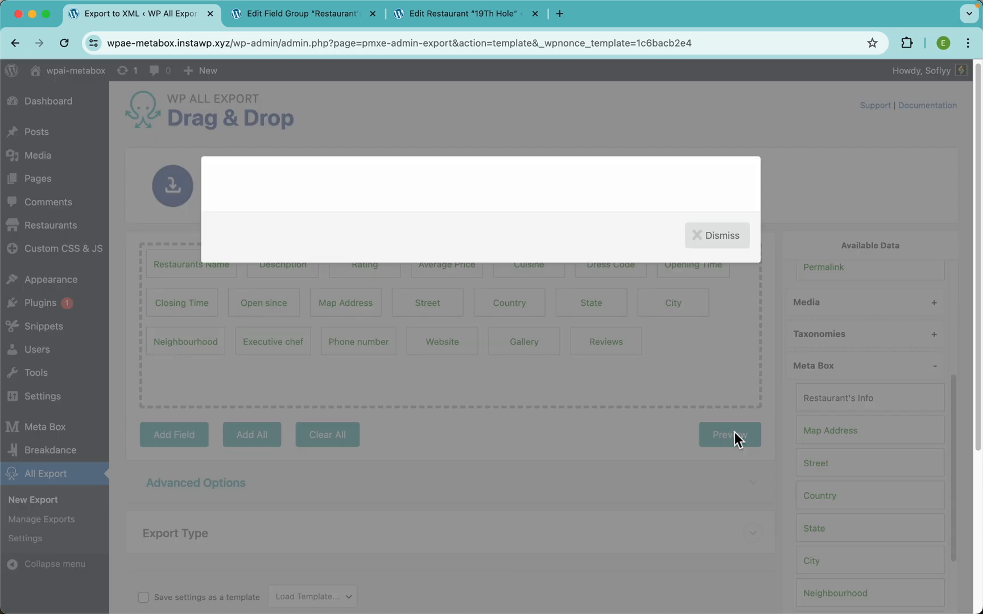
{"action": "scroll", "coordinate": [663, 259], "scroll_direction": "right", "scroll_amount": 15}
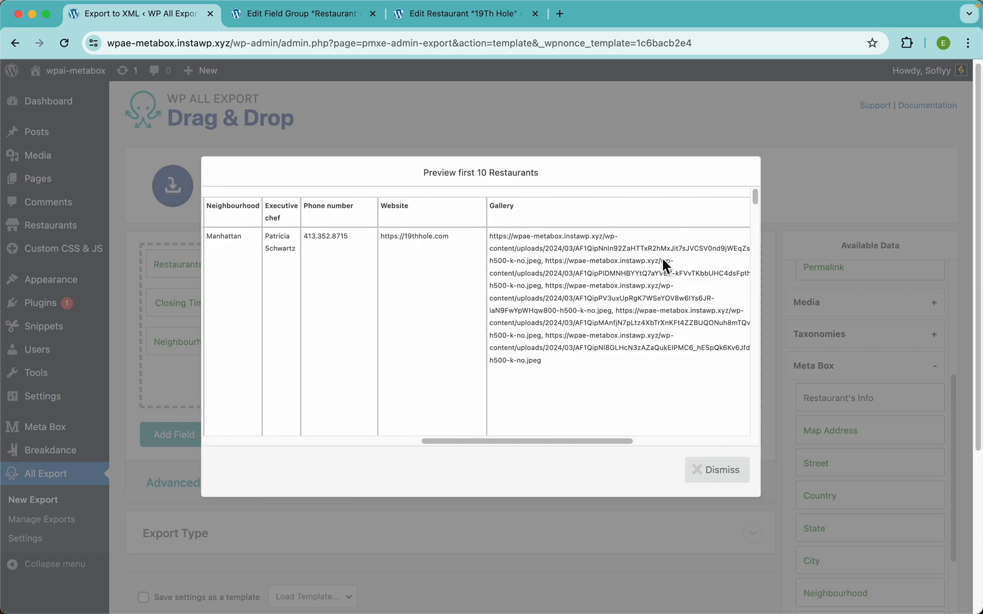
{"action": "scroll", "coordinate": [450, 257], "scroll_direction": "up", "scroll_amount": 5}
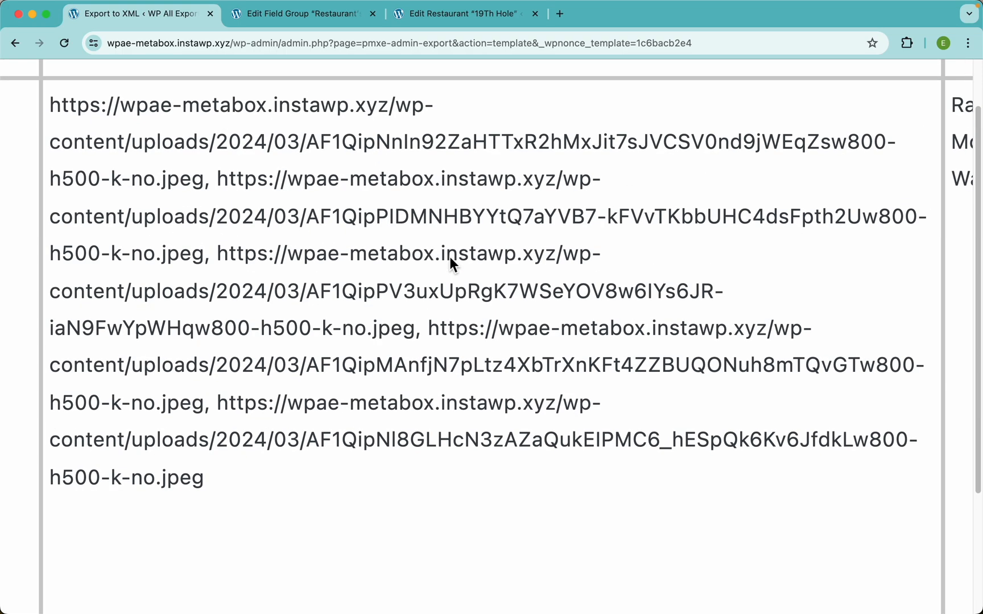
{"action": "left_click_drag", "start_coordinate": [218, 263], "coordinate": [209, 262]}
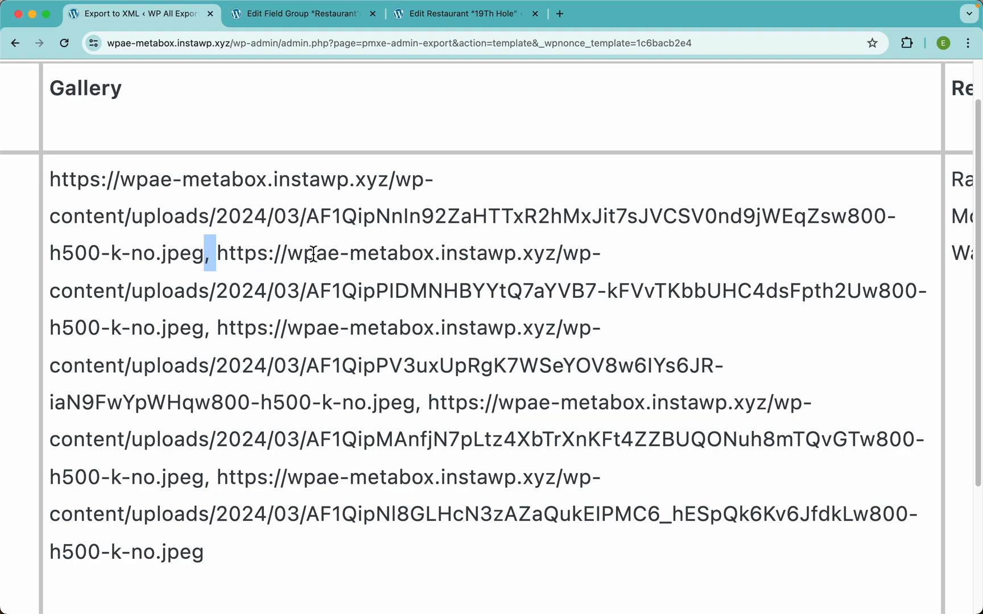
{"action": "scroll", "coordinate": [312, 254], "scroll_direction": "down", "scroll_amount": 5}
{"action": "left_click", "coordinate": [427, 275]}
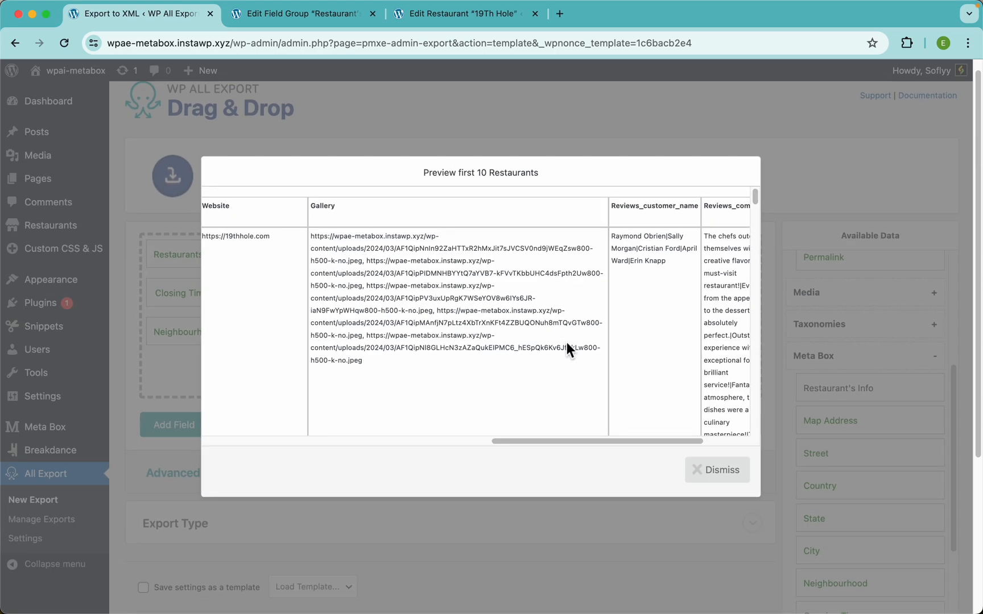
Step: Reopen the Gallery settings at the Function Editor and start a new browser tab
{"action": "left_click", "coordinate": [570, 122]}
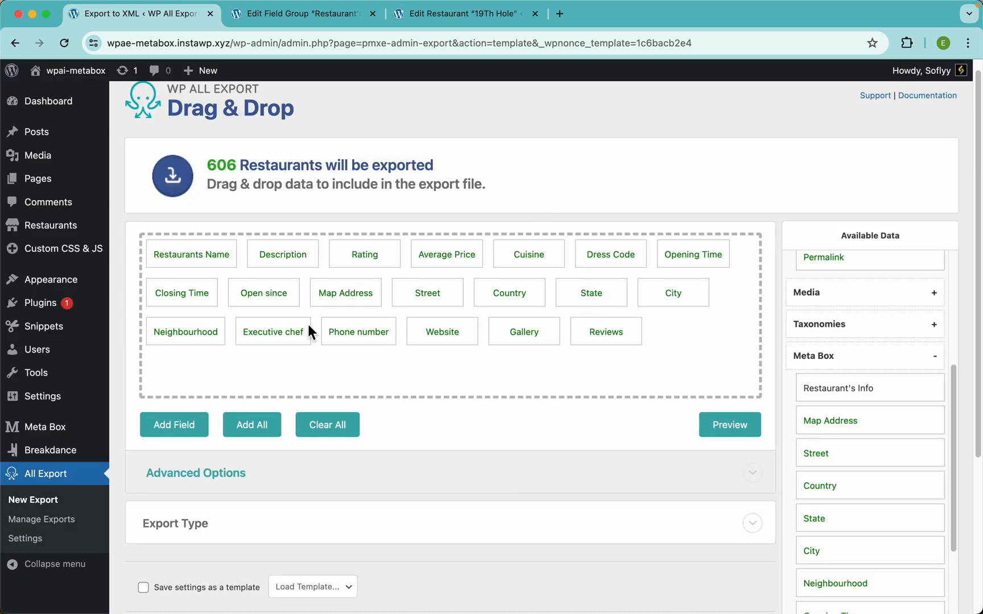
{"action": "left_click", "coordinate": [541, 338]}
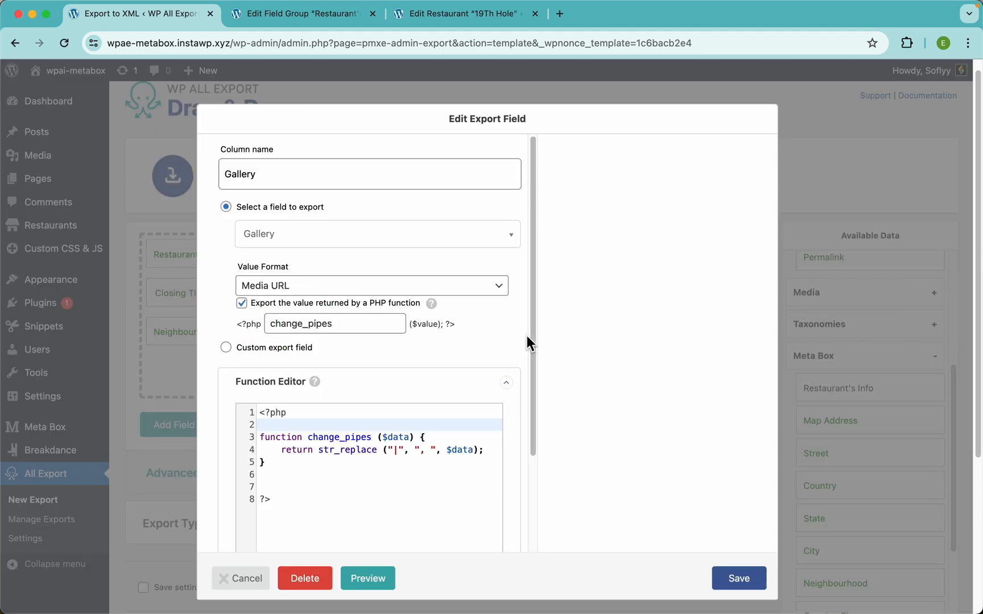
{"action": "scroll", "coordinate": [400, 364], "scroll_direction": "down", "scroll_amount": 3}
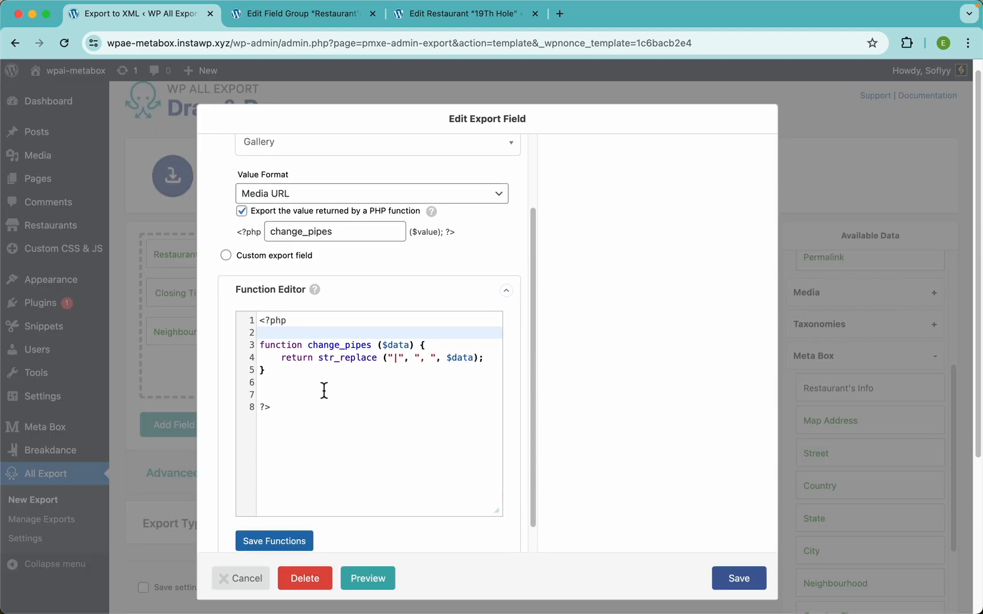
{"action": "left_click", "coordinate": [284, 384]}
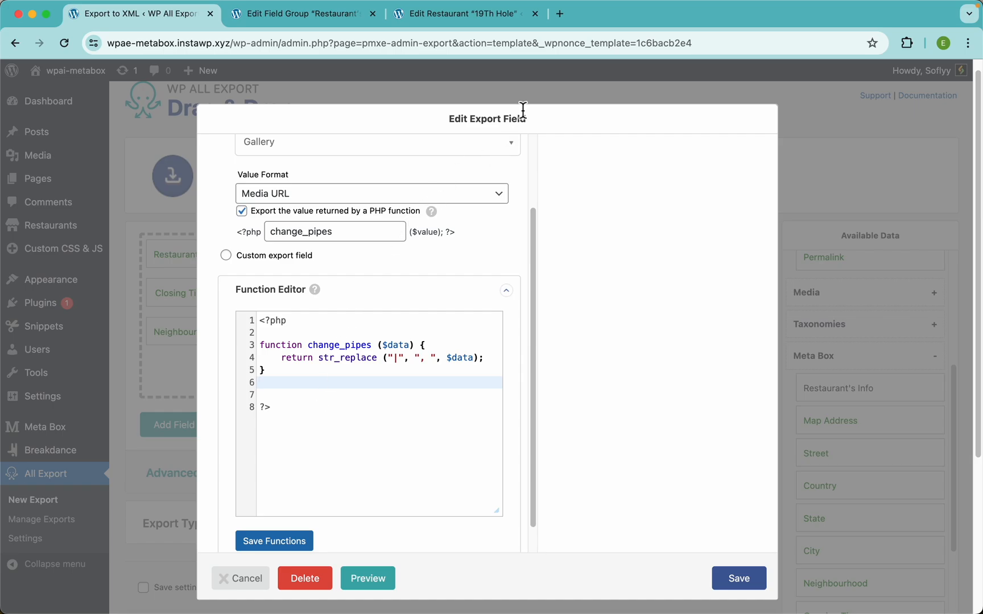
{"action": "left_click", "coordinate": [562, 20]}
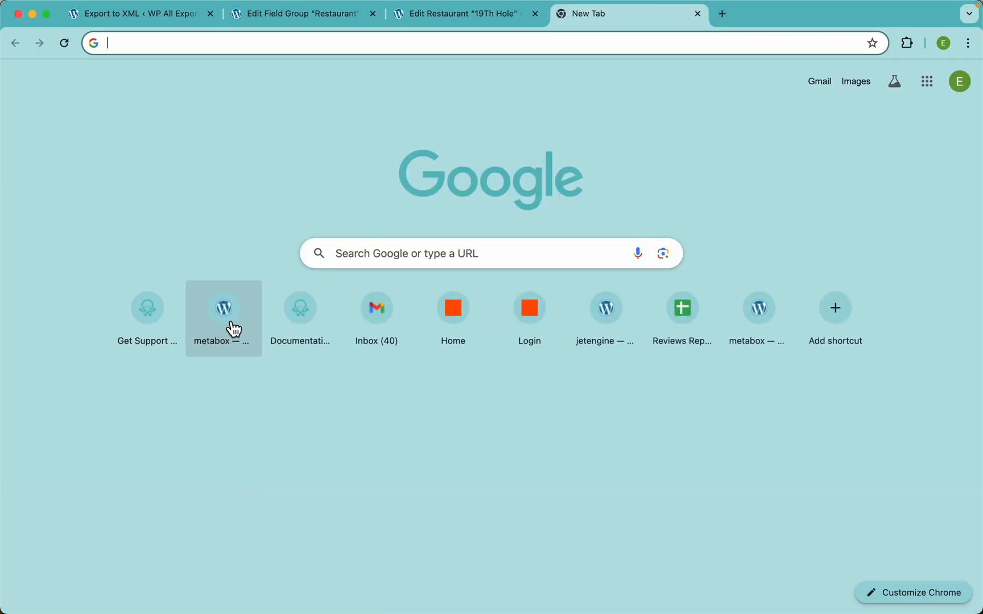
Step: Browse WP All Import's Developers > Code Snippets documentation page
{"action": "left_click", "coordinate": [301, 318]}
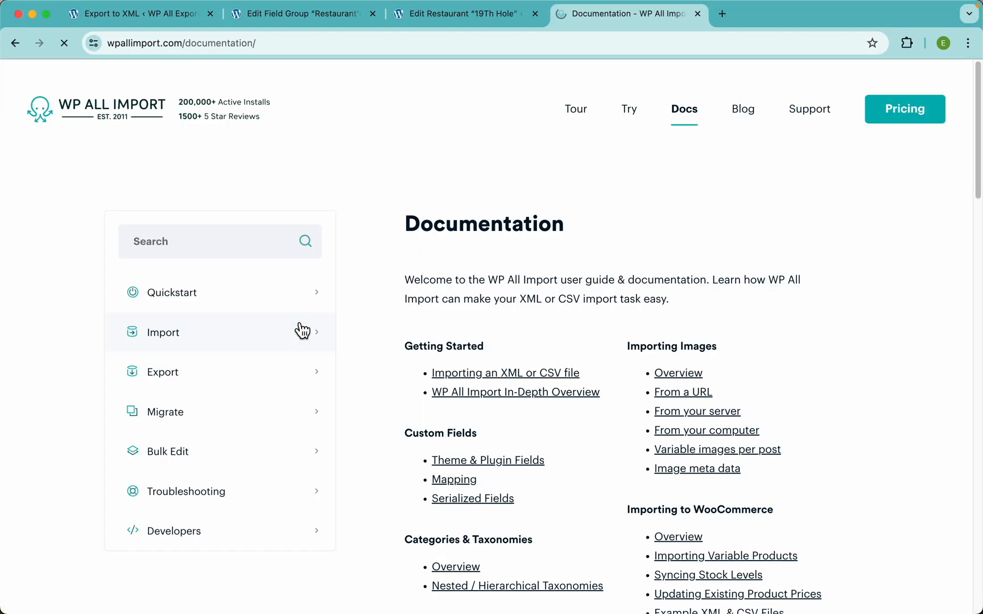
{"action": "scroll", "coordinate": [171, 418], "scroll_direction": "down", "scroll_amount": 3}
{"action": "left_click", "coordinate": [193, 439]}
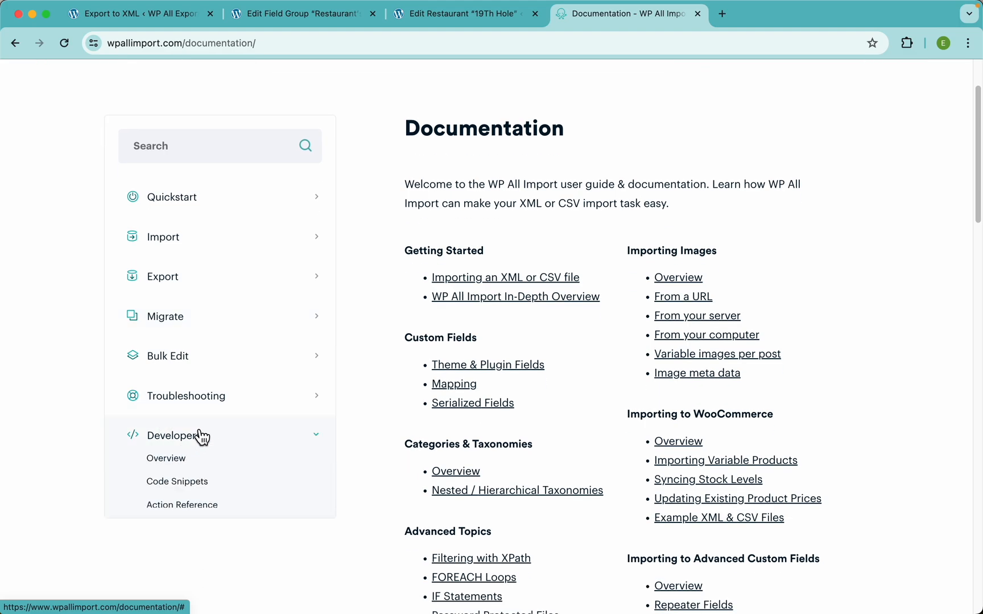
{"action": "left_click", "coordinate": [190, 484]}
{"action": "scroll", "coordinate": [460, 345], "scroll_direction": "down", "scroll_amount": 5}
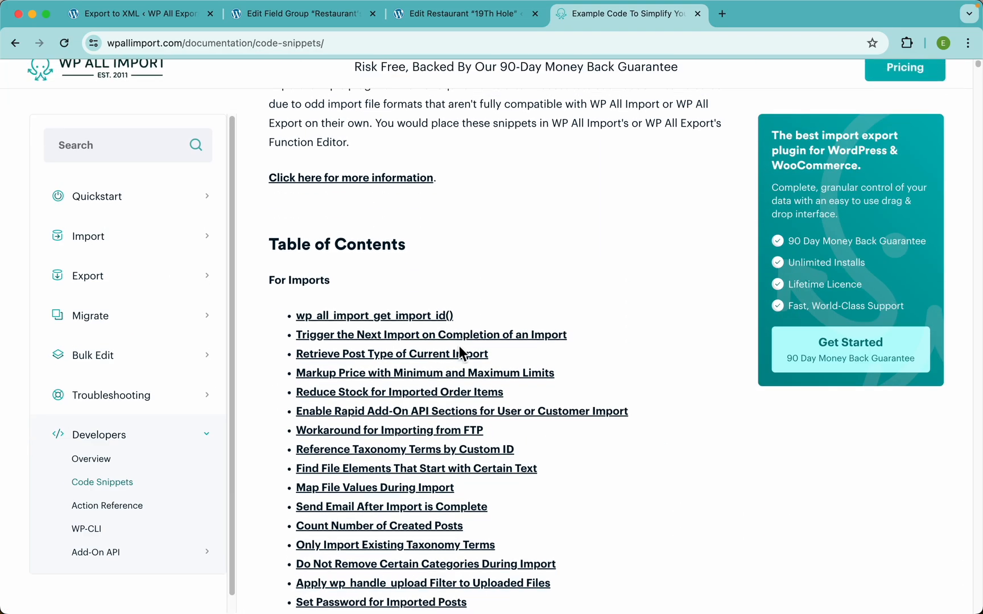
{"action": "scroll", "coordinate": [485, 368], "scroll_direction": "down", "scroll_amount": 10}
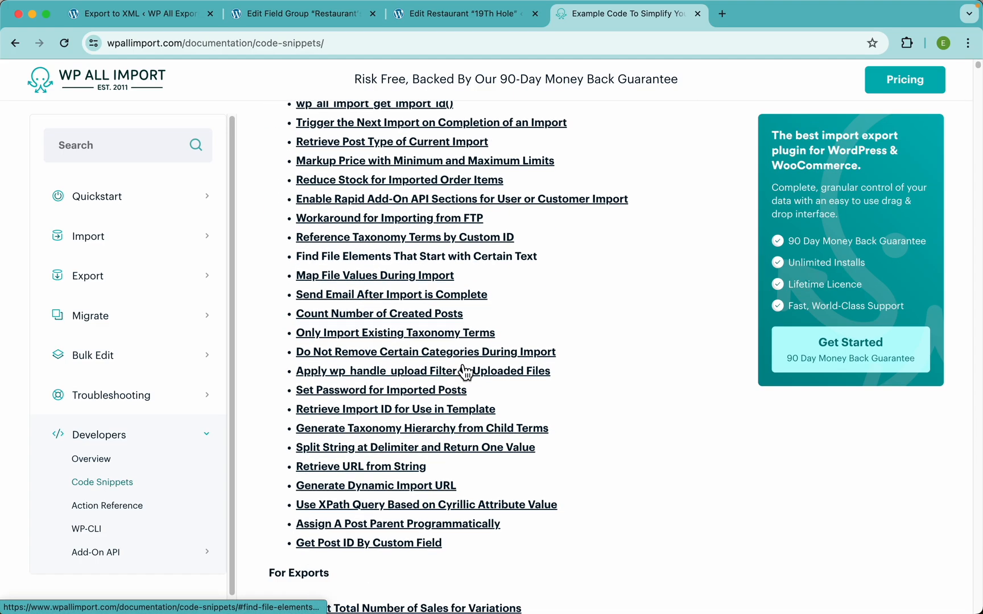
{"action": "scroll", "coordinate": [413, 246], "scroll_direction": "down", "scroll_amount": 6}
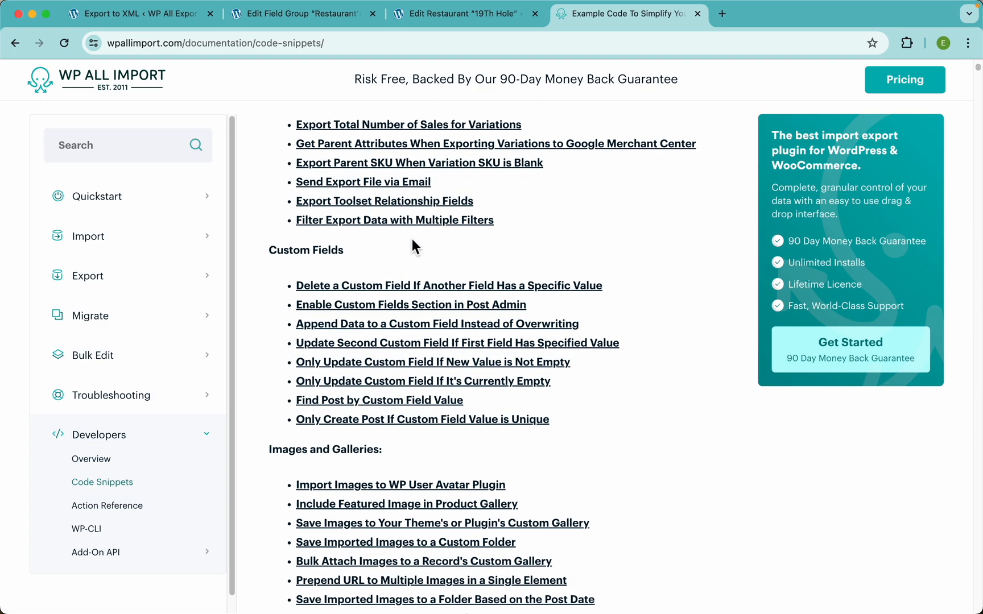
{"action": "scroll", "coordinate": [412, 240], "scroll_direction": "down", "scroll_amount": 4}
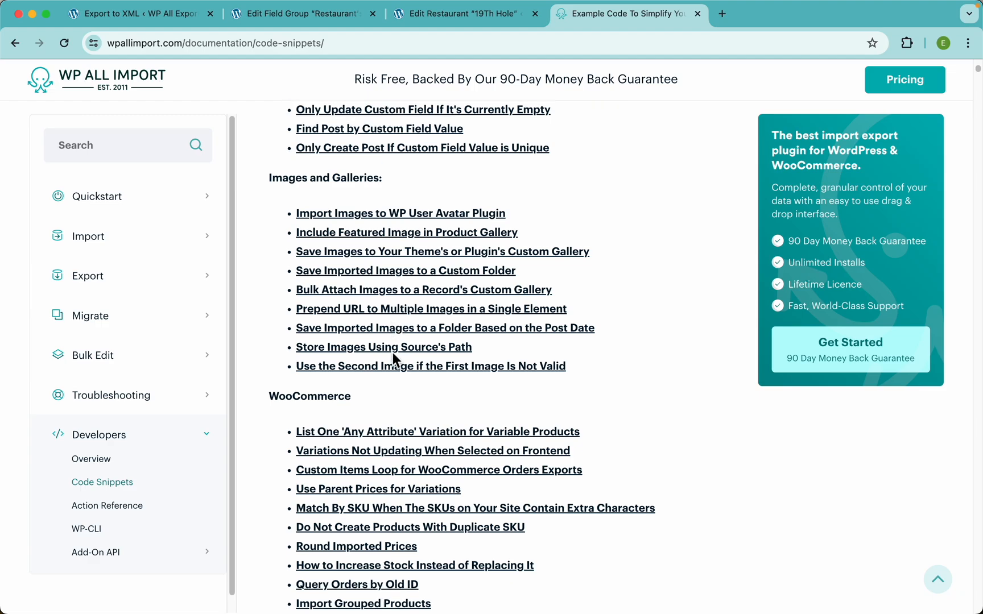
{"action": "scroll", "coordinate": [351, 379], "scroll_direction": "down", "scroll_amount": 8}
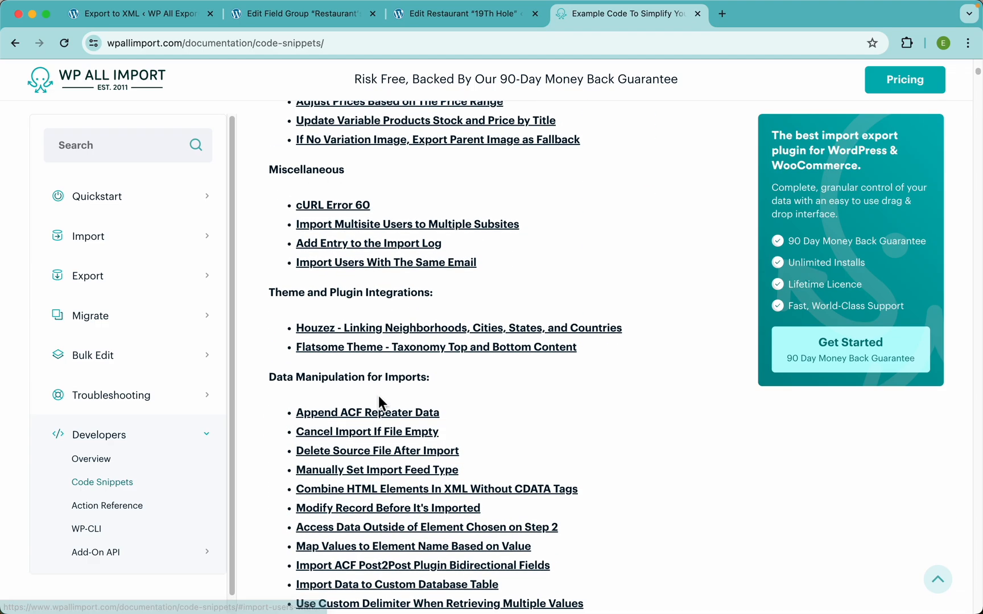
{"action": "scroll", "coordinate": [369, 369], "scroll_direction": "down", "scroll_amount": 4}
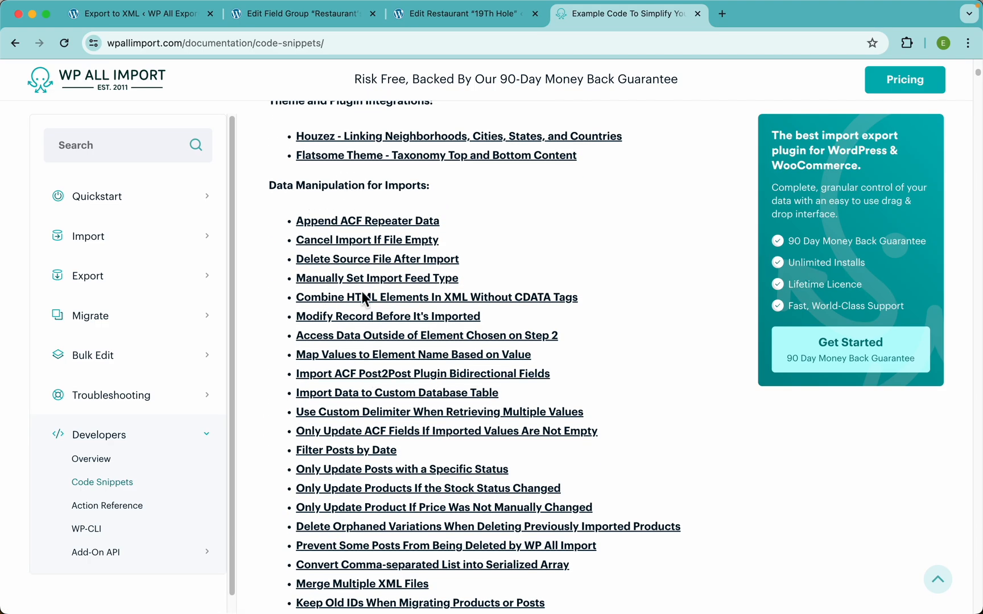
{"action": "scroll", "coordinate": [351, 328], "scroll_direction": "down", "scroll_amount": 10}
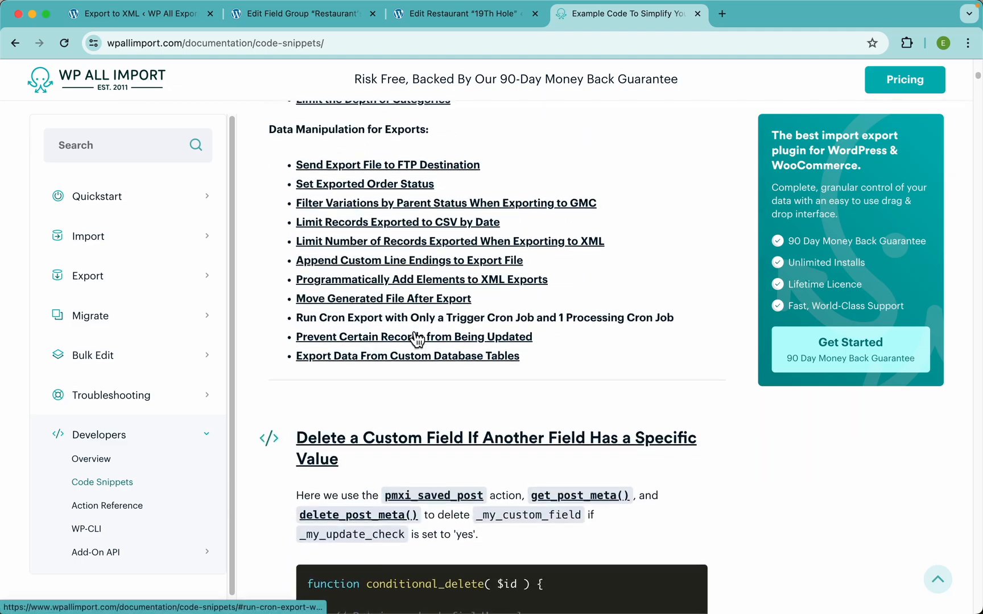
{"action": "scroll", "coordinate": [417, 333], "scroll_direction": "up", "scroll_amount": 3}
{"action": "scroll", "coordinate": [407, 334], "scroll_direction": "up", "scroll_amount": 18}
{"action": "scroll", "coordinate": [408, 335], "scroll_direction": "down", "scroll_amount": 8}
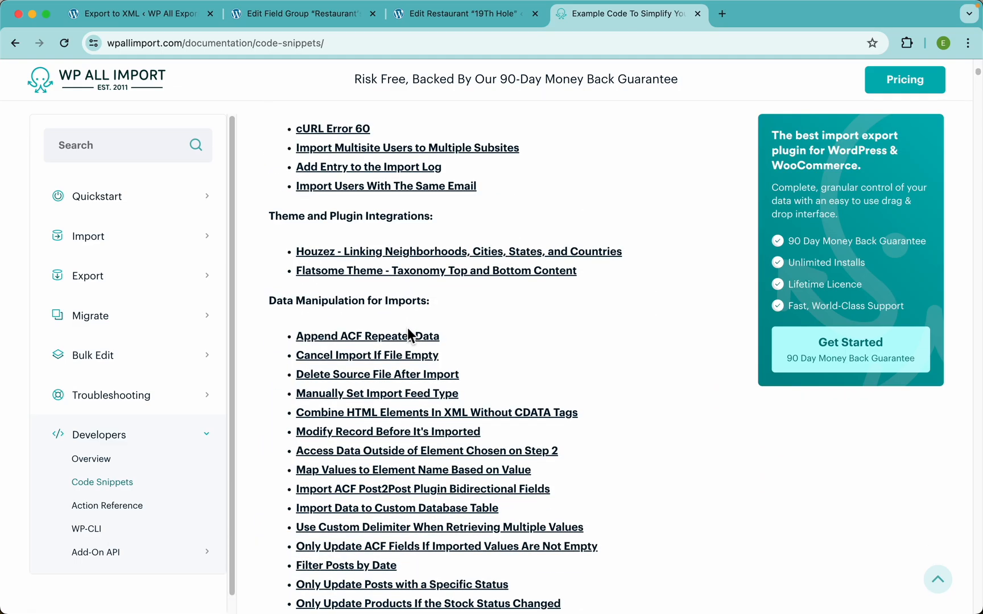
Step: Open the Append ACF Repeater Data snippet, then return to the 19Th Hole editor
{"action": "left_click", "coordinate": [384, 338]}
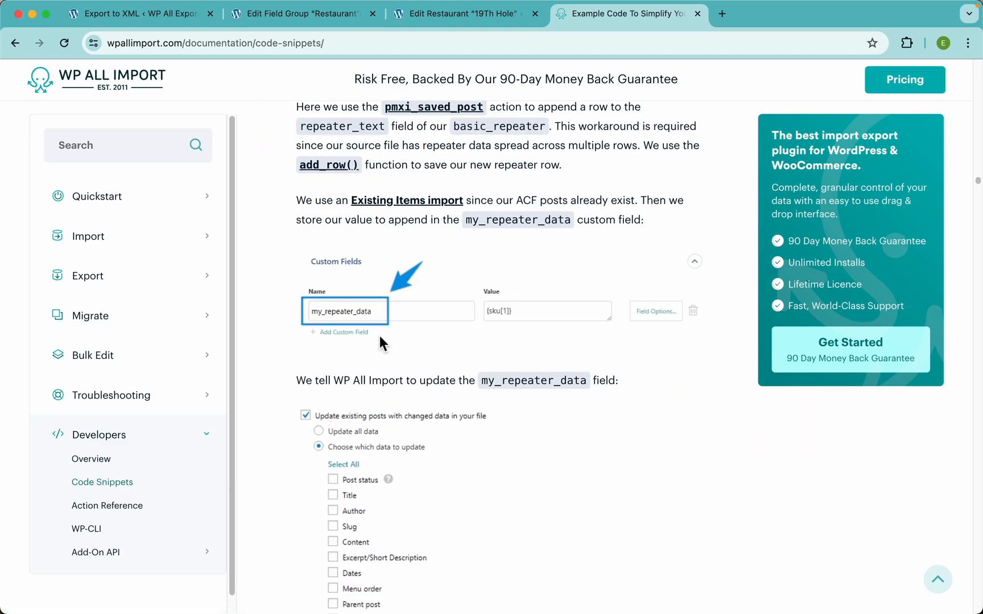
{"action": "scroll", "coordinate": [419, 316], "scroll_direction": "up", "scroll_amount": 3}
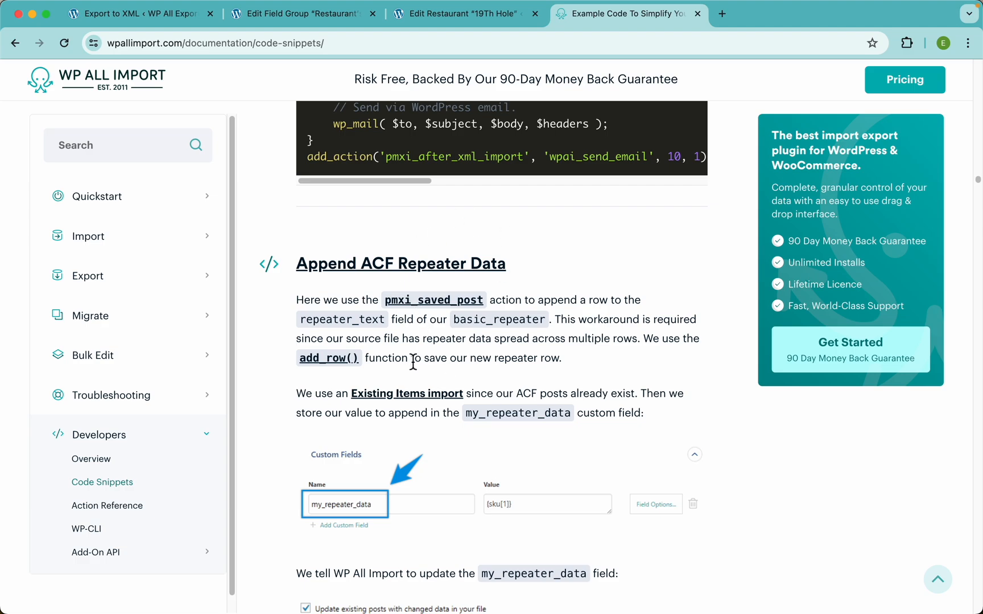
{"action": "scroll", "coordinate": [413, 362], "scroll_direction": "down", "scroll_amount": 1}
{"action": "scroll", "coordinate": [446, 304], "scroll_direction": "down", "scroll_amount": 10}
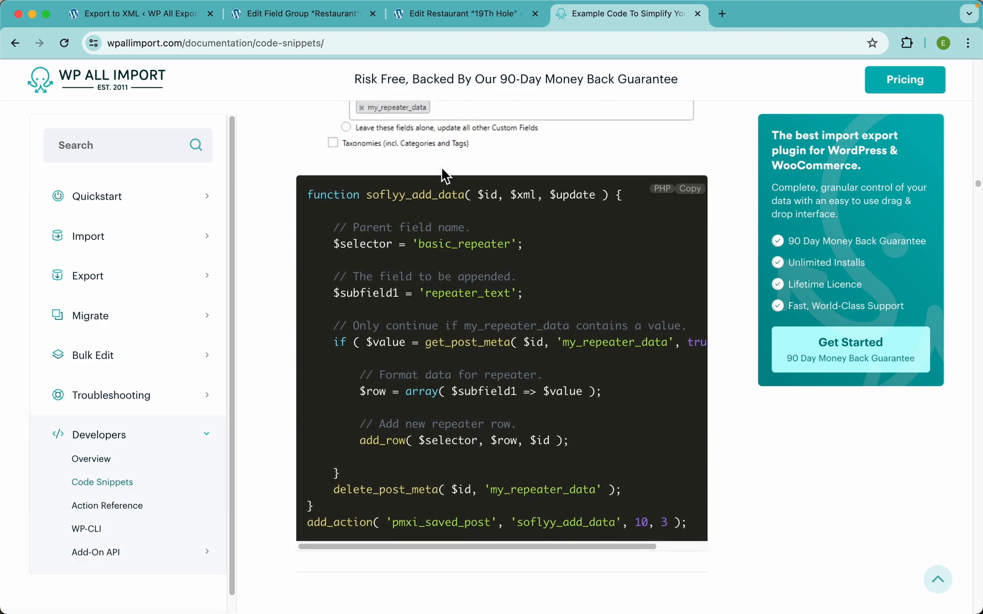
{"action": "left_click", "coordinate": [446, 15]}
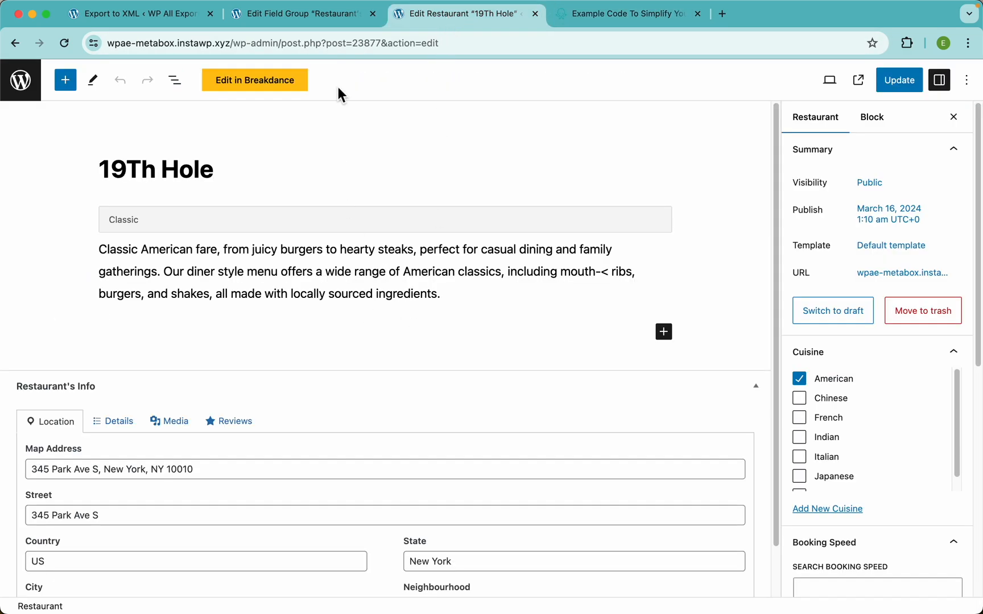
Step: Check the change_pipes code snippet, then save the Gallery field's export settings
{"action": "left_click", "coordinate": [155, 15]}
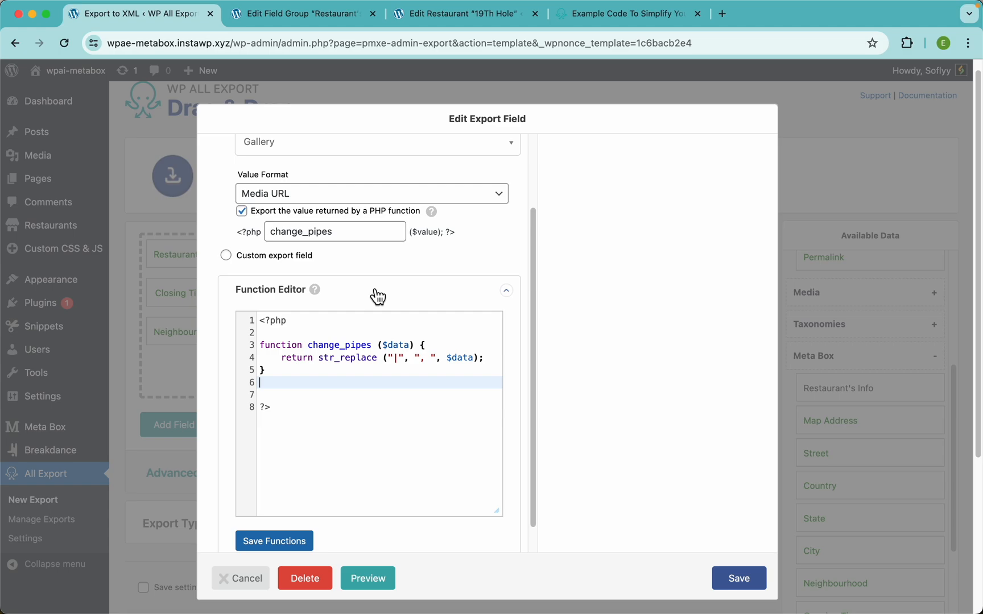
{"action": "scroll", "coordinate": [483, 263], "scroll_direction": "up", "scroll_amount": 3}
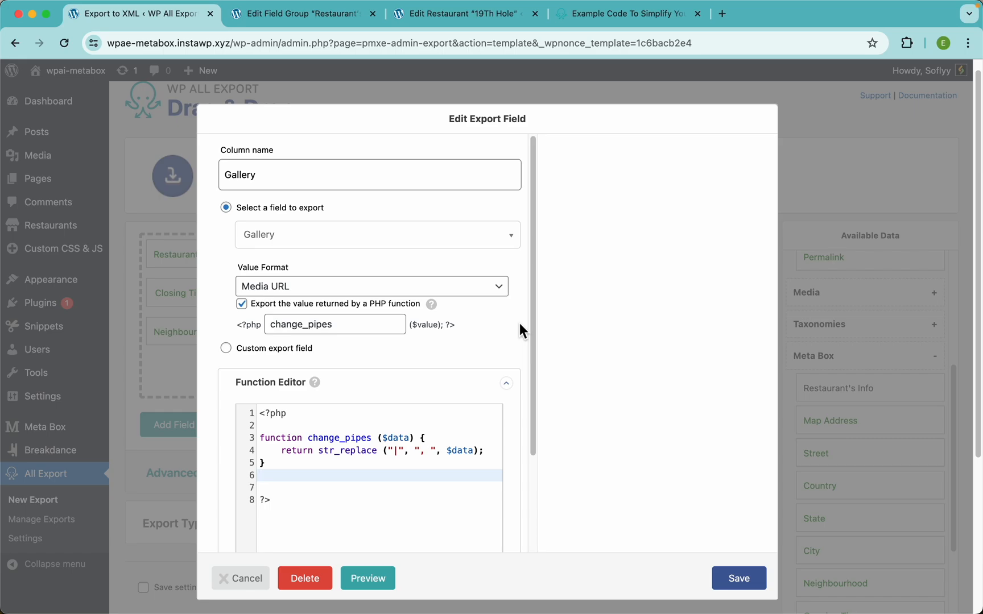
{"action": "left_click", "coordinate": [614, 20]}
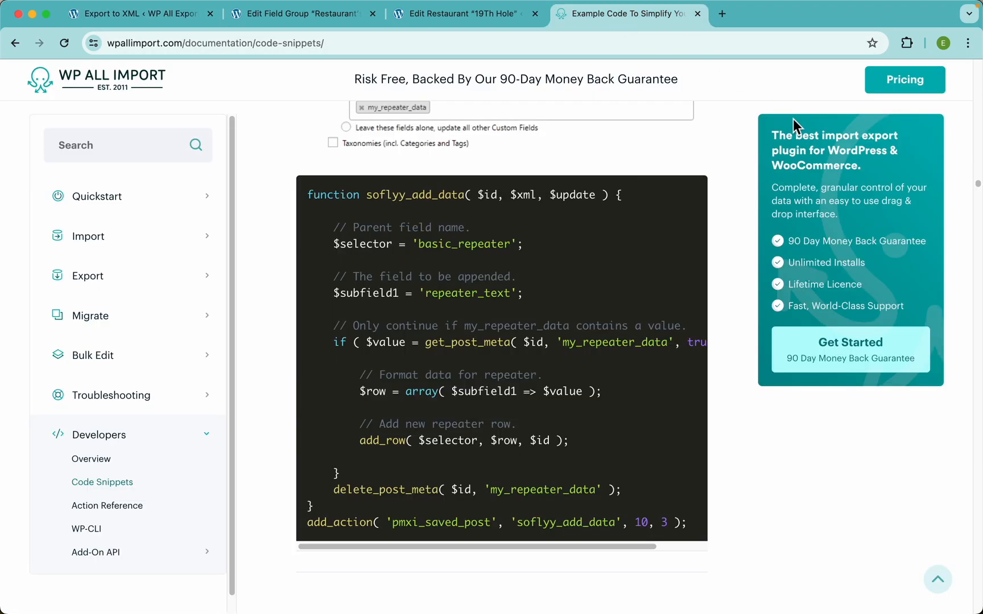
{"action": "scroll", "coordinate": [979, 193], "scroll_direction": "up", "scroll_amount": 20}
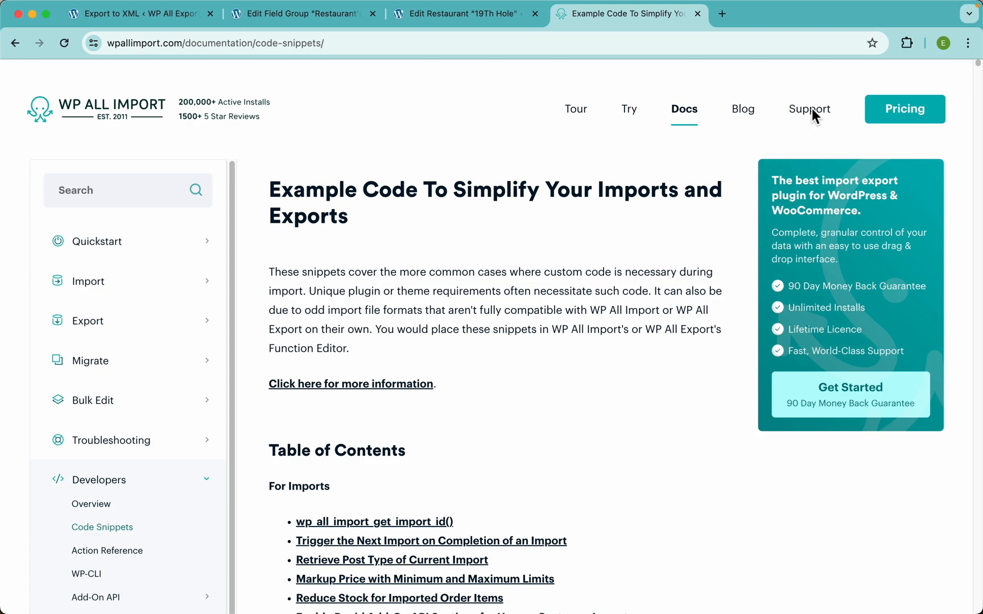
{"action": "left_click", "coordinate": [162, 21]}
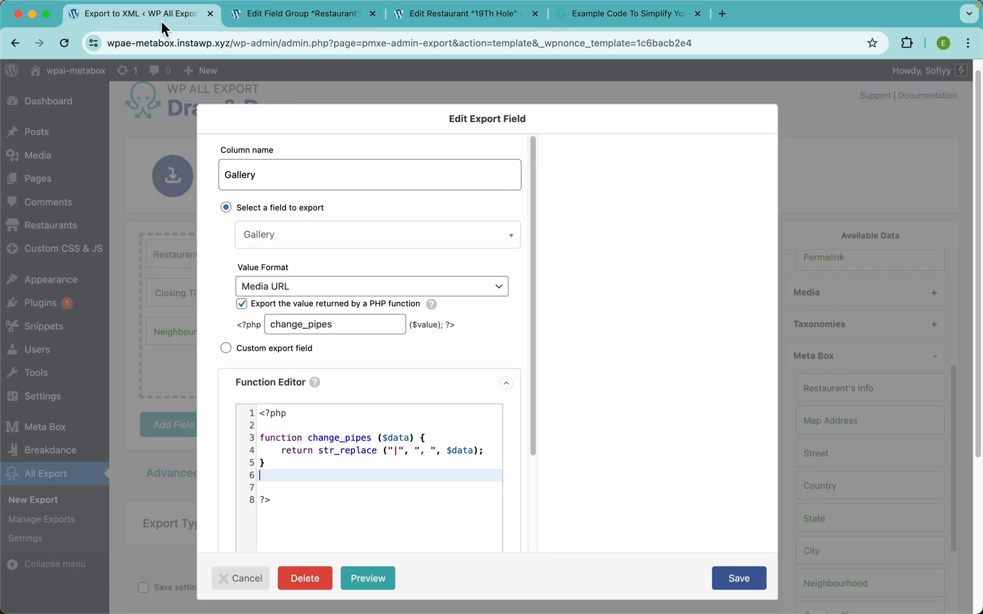
{"action": "left_click", "coordinate": [753, 585]}
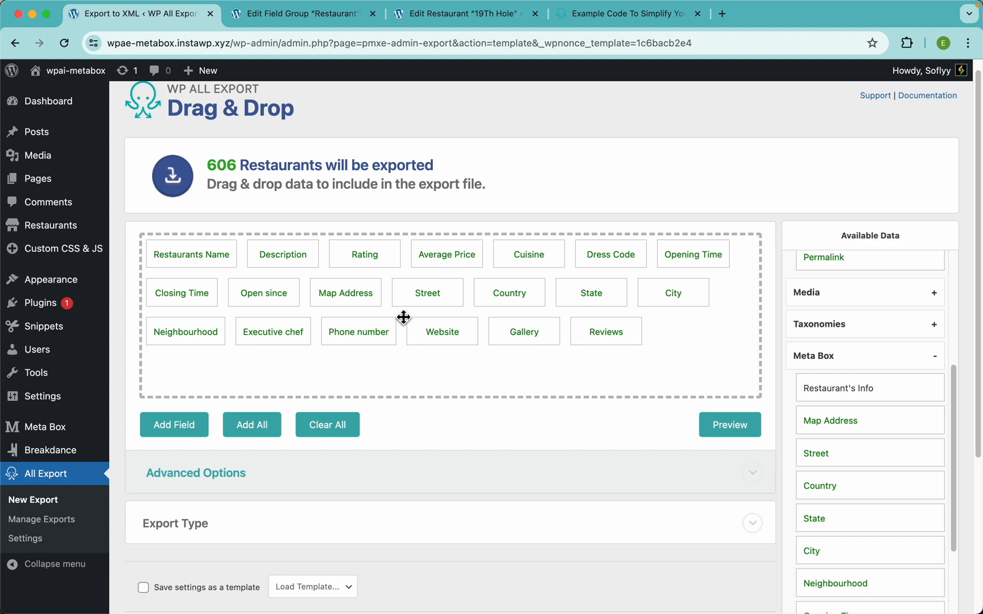
Step: Under Advanced Options, set the spreadsheet export format to Excel File (XLS)
{"action": "scroll", "coordinate": [419, 309], "scroll_direction": "down", "scroll_amount": 3}
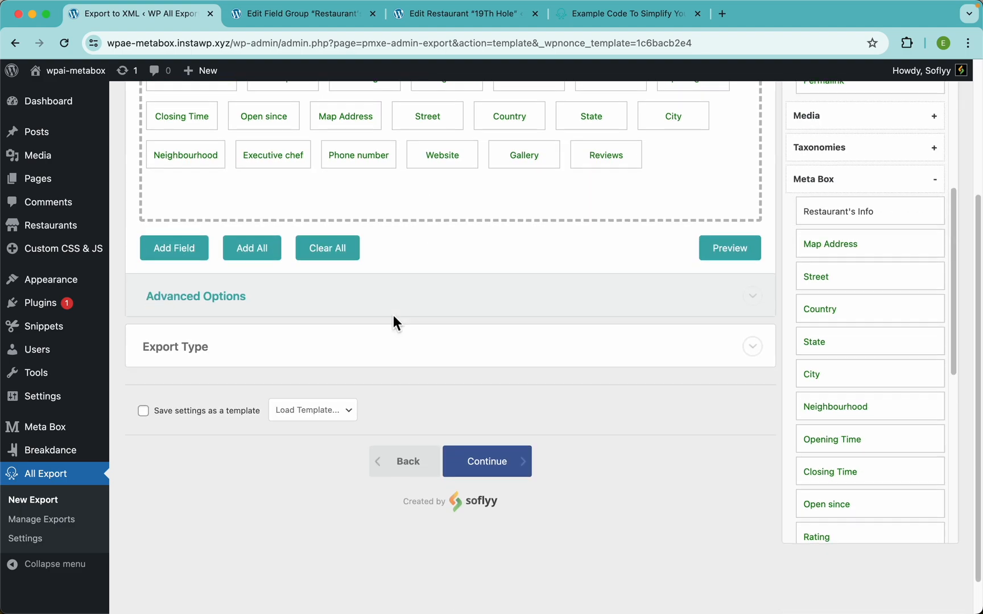
{"action": "left_click", "coordinate": [254, 311]}
{"action": "scroll", "coordinate": [372, 321], "scroll_direction": "down", "scroll_amount": 2}
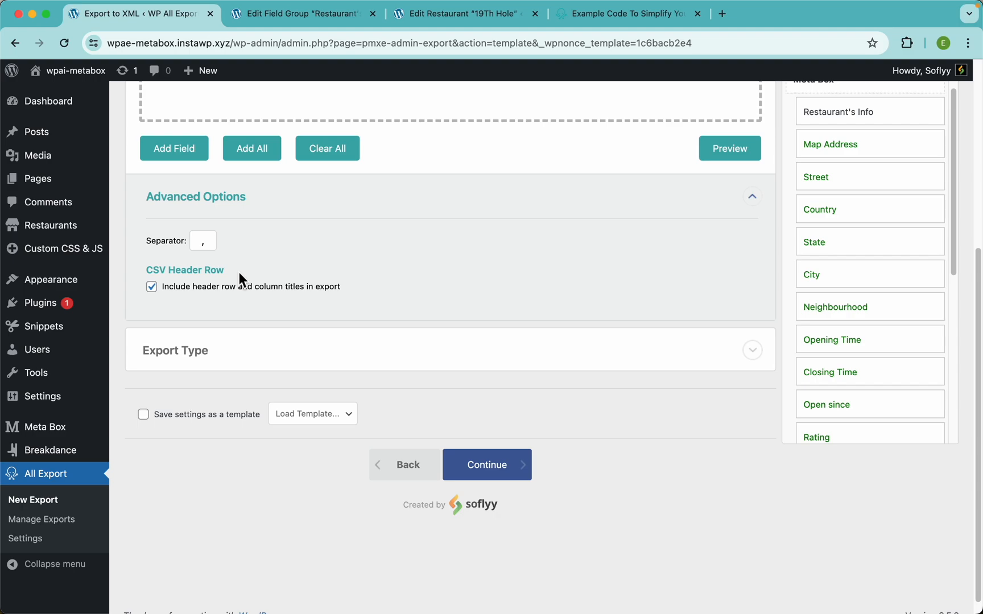
{"action": "left_click", "coordinate": [223, 358]}
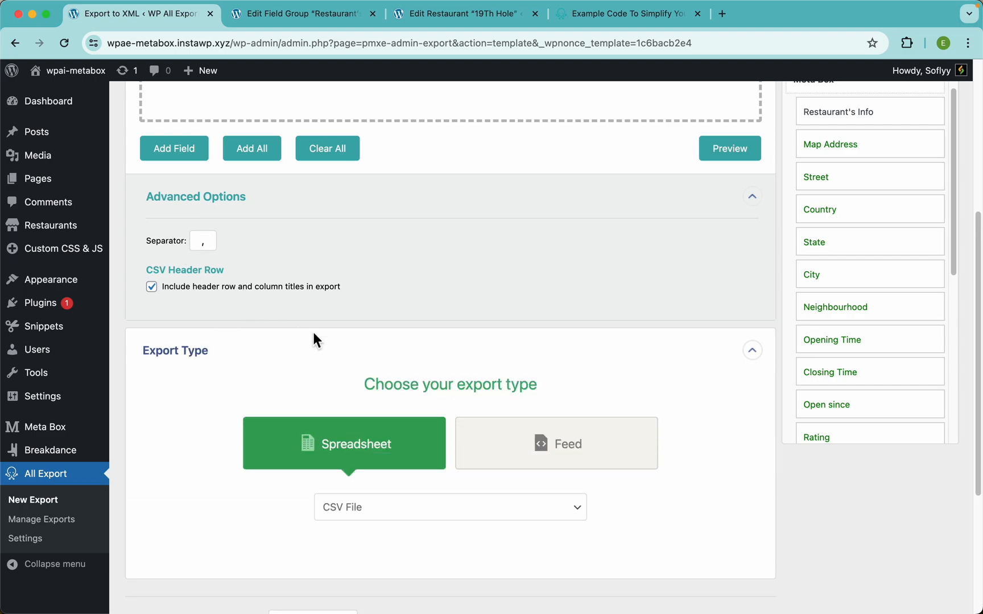
{"action": "scroll", "coordinate": [298, 333], "scroll_direction": "down", "scroll_amount": 3}
{"action": "left_click", "coordinate": [397, 380]}
{"action": "left_click", "coordinate": [392, 376]}
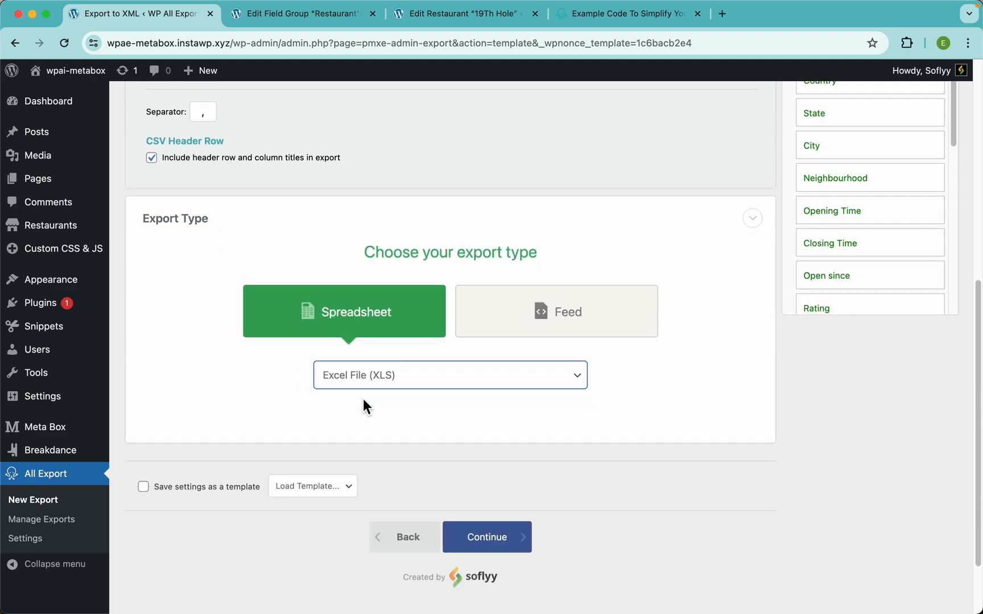
{"action": "scroll", "coordinate": [421, 297], "scroll_direction": "up", "scroll_amount": 3}
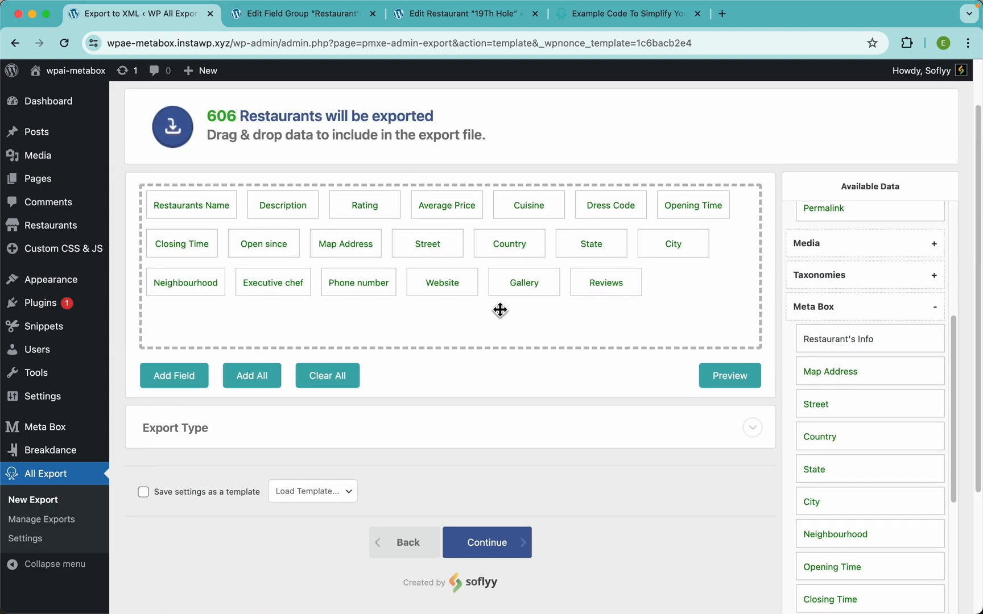
Step: Preview the first 10 restaurants in a table, then switch the export type to Feed
{"action": "left_click", "coordinate": [725, 376]}
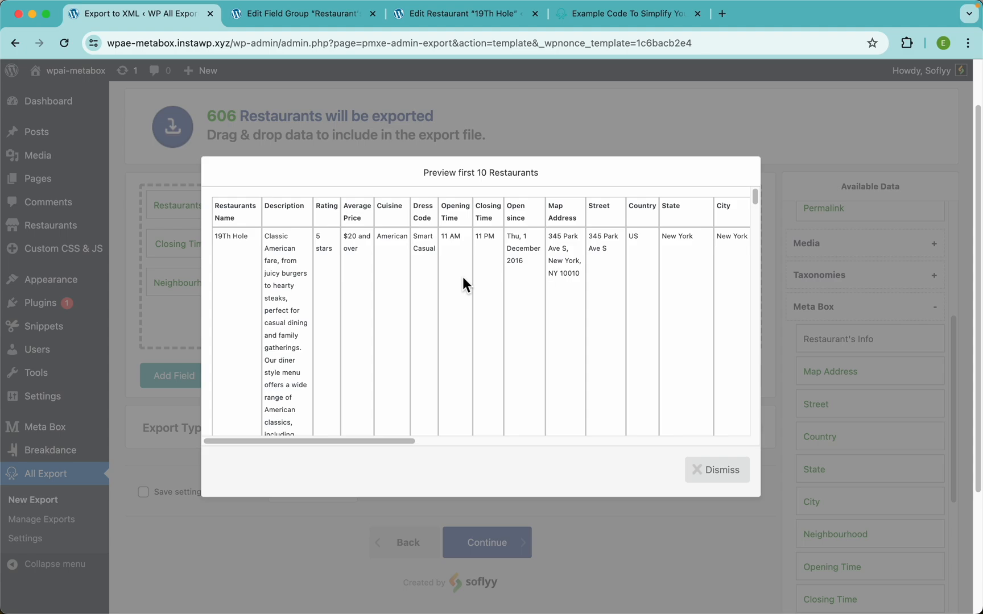
{"action": "left_click", "coordinate": [560, 135]}
{"action": "left_click", "coordinate": [351, 438]}
{"action": "scroll", "coordinate": [357, 441], "scroll_direction": "down", "scroll_amount": 2}
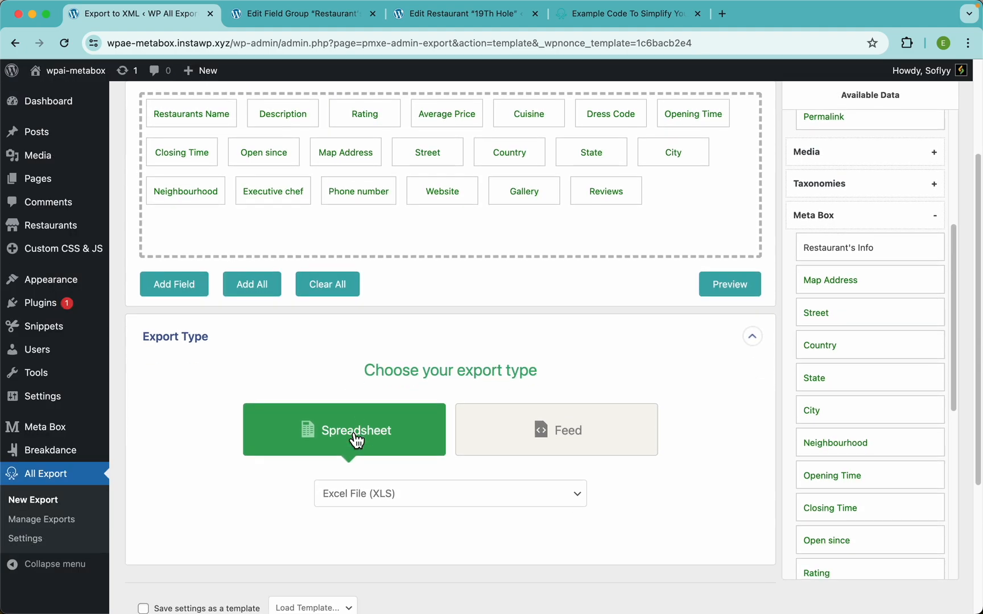
{"action": "left_click", "coordinate": [515, 426]}
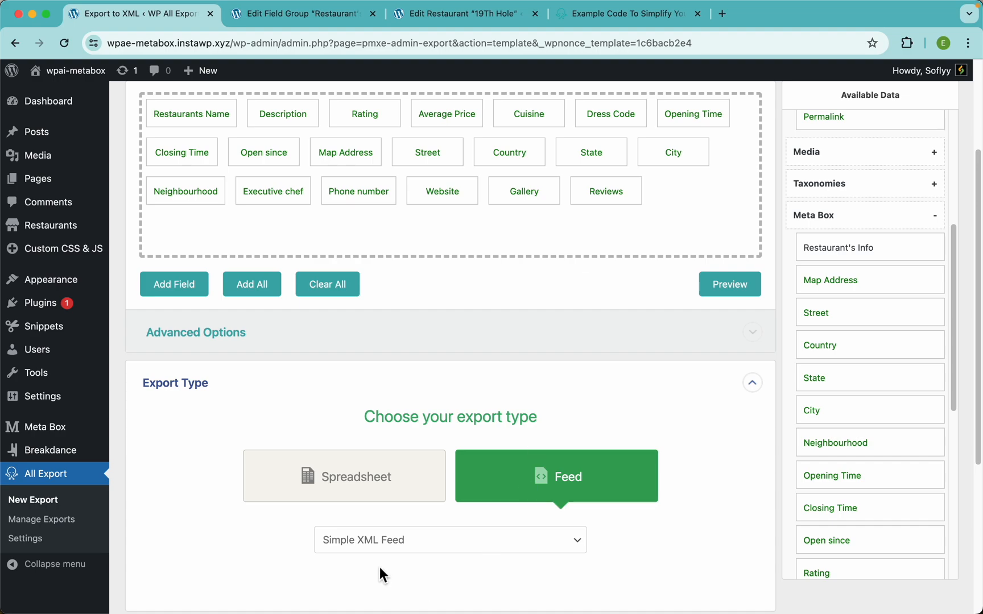
Step: Check the Simple XML Feed preview of the restaurants, then close it
{"action": "scroll", "coordinate": [542, 373], "scroll_direction": "up", "scroll_amount": 3}
{"action": "left_click", "coordinate": [738, 415]}
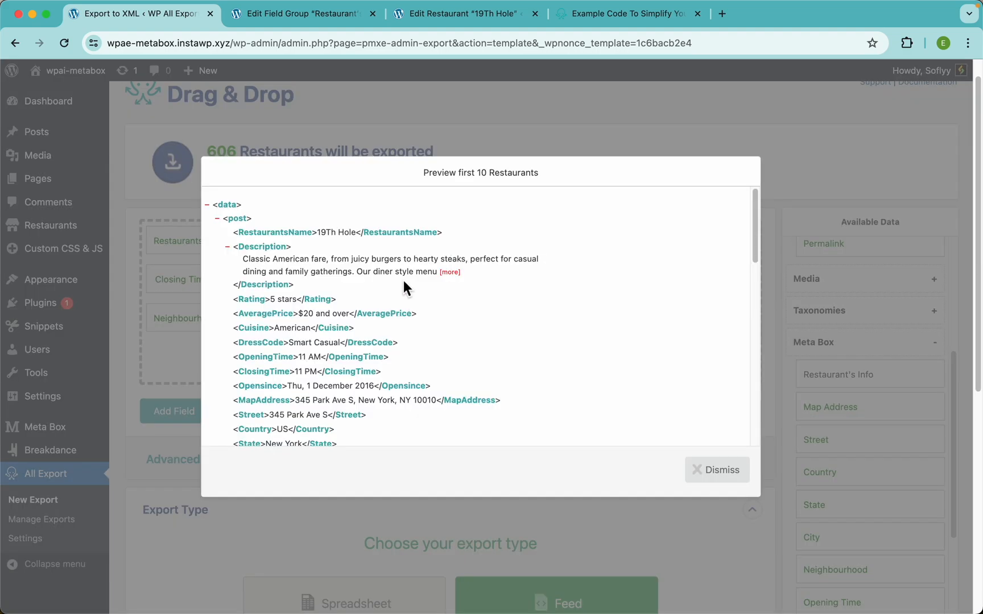
{"action": "scroll", "coordinate": [406, 285], "scroll_direction": "down", "scroll_amount": 3}
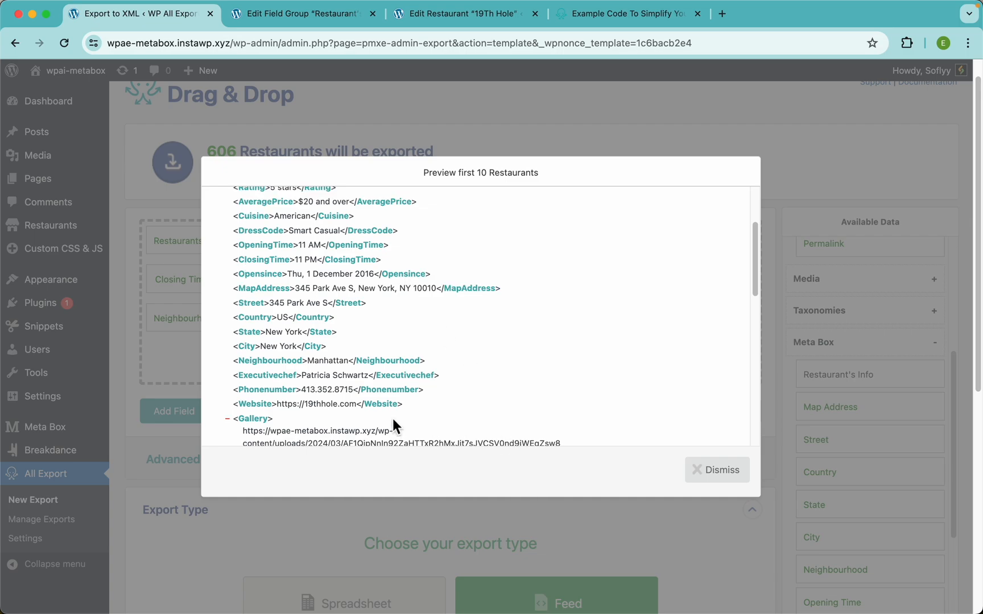
{"action": "scroll", "coordinate": [384, 404], "scroll_direction": "up", "scroll_amount": 3}
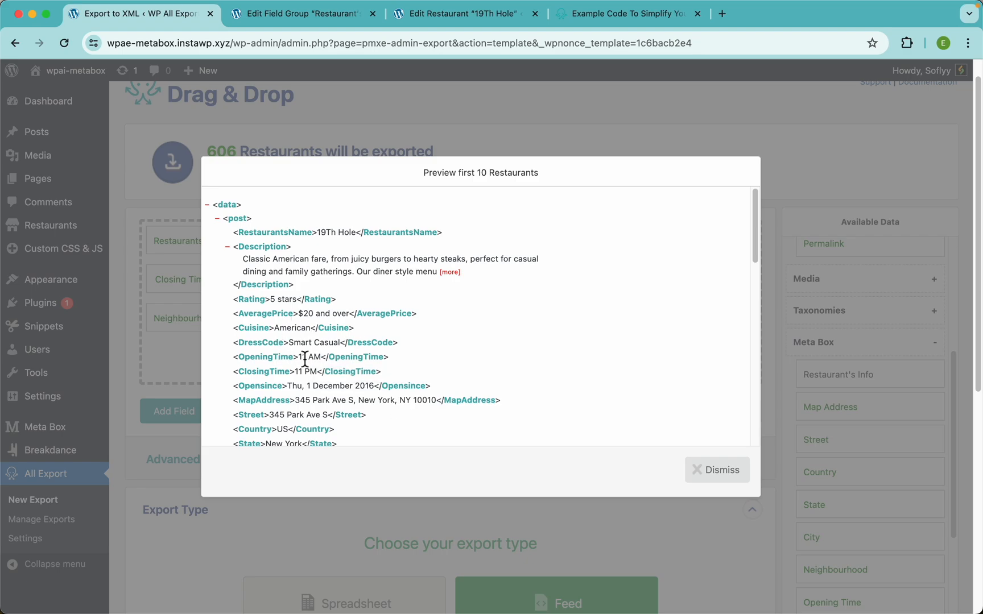
{"action": "left_click", "coordinate": [370, 126]}
{"action": "scroll", "coordinate": [311, 322], "scroll_direction": "down", "scroll_amount": 2}
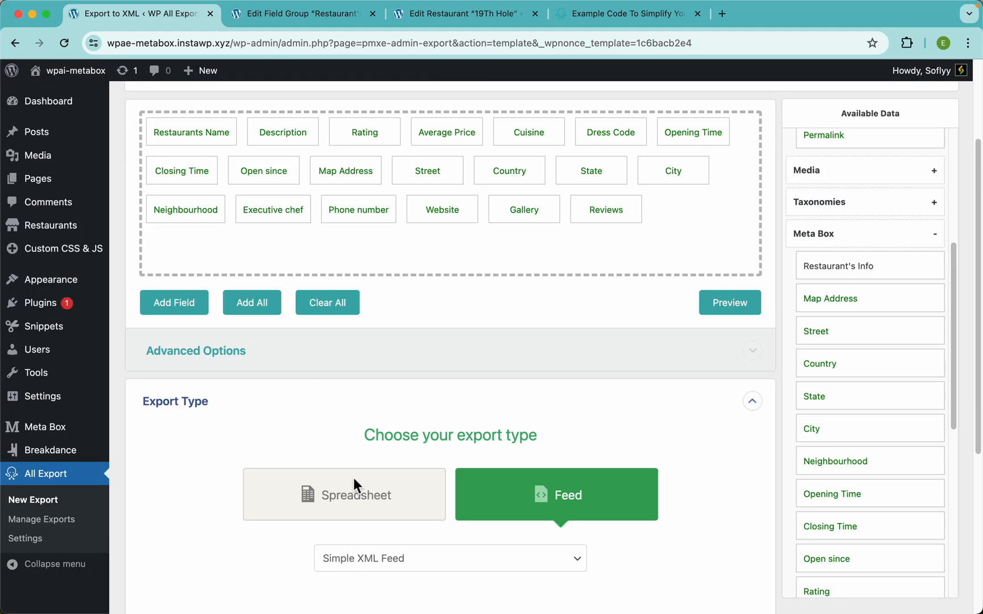
{"action": "scroll", "coordinate": [478, 487], "scroll_direction": "down", "scroll_amount": 3}
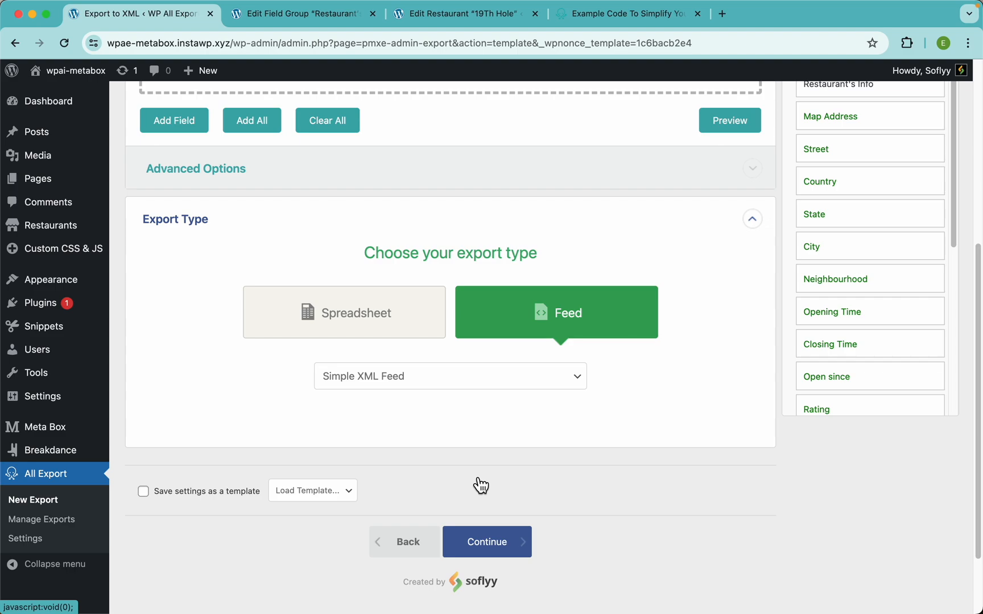
Step: Switch the export back to a Spreadsheet in CSV File format
{"action": "left_click", "coordinate": [436, 378]}
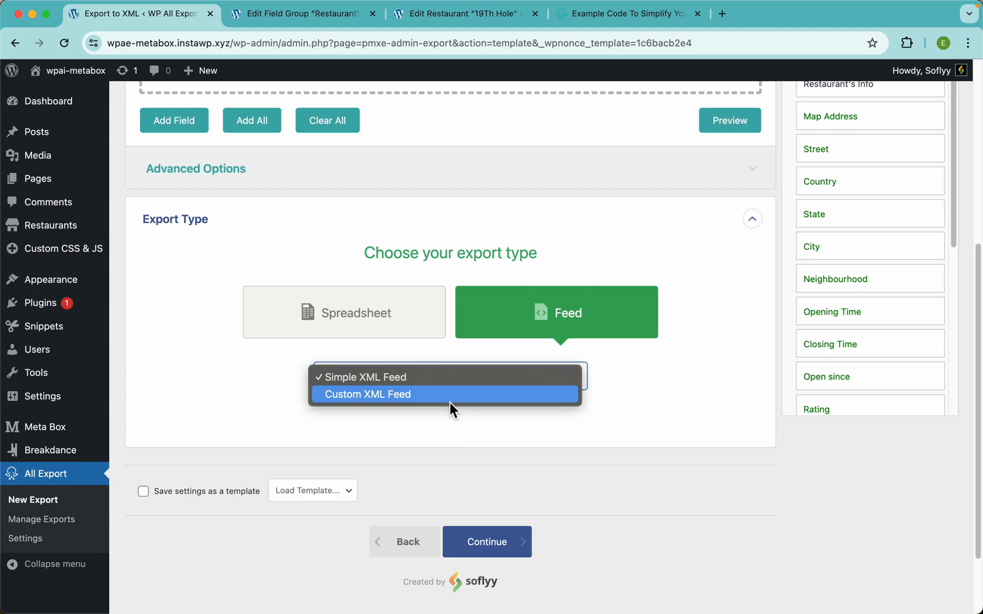
{"action": "left_click", "coordinate": [428, 425]}
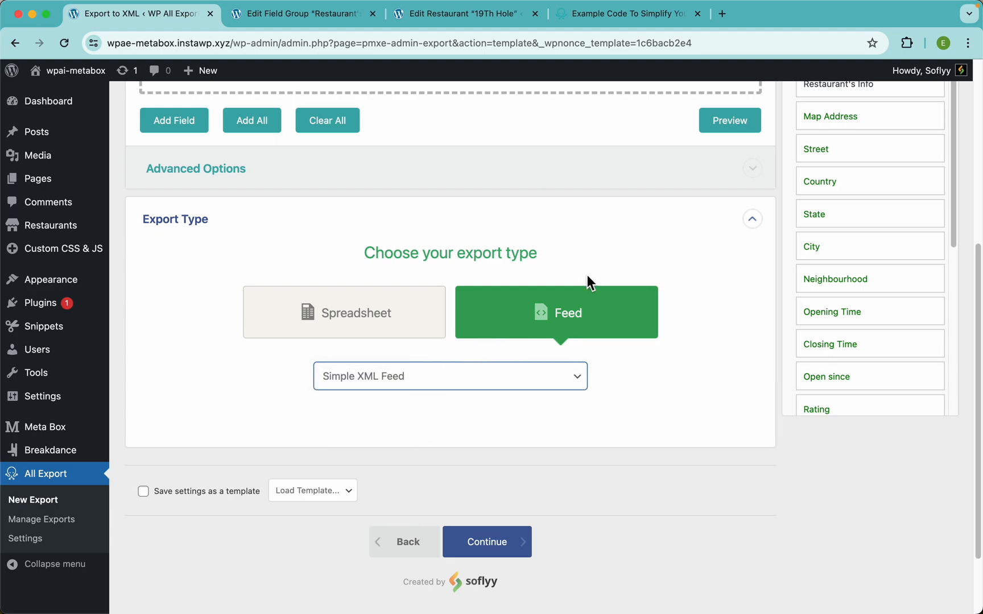
{"action": "left_click", "coordinate": [377, 318]}
{"action": "left_click", "coordinate": [371, 336]}
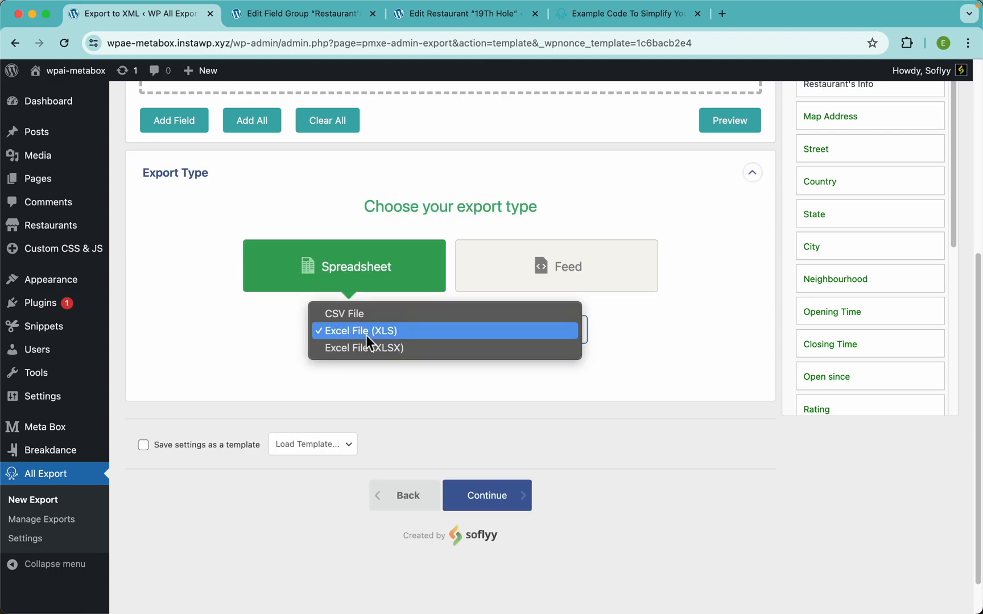
{"action": "left_click", "coordinate": [354, 318]}
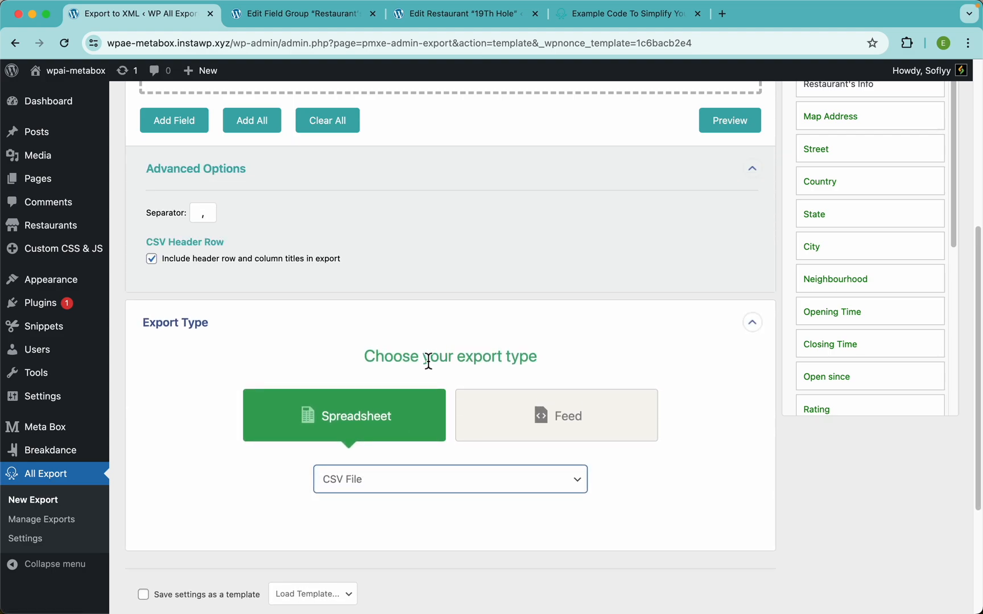
{"action": "scroll", "coordinate": [429, 360], "scroll_direction": "up", "scroll_amount": 3}
{"action": "scroll", "coordinate": [426, 357], "scroll_direction": "up", "scroll_amount": 3}
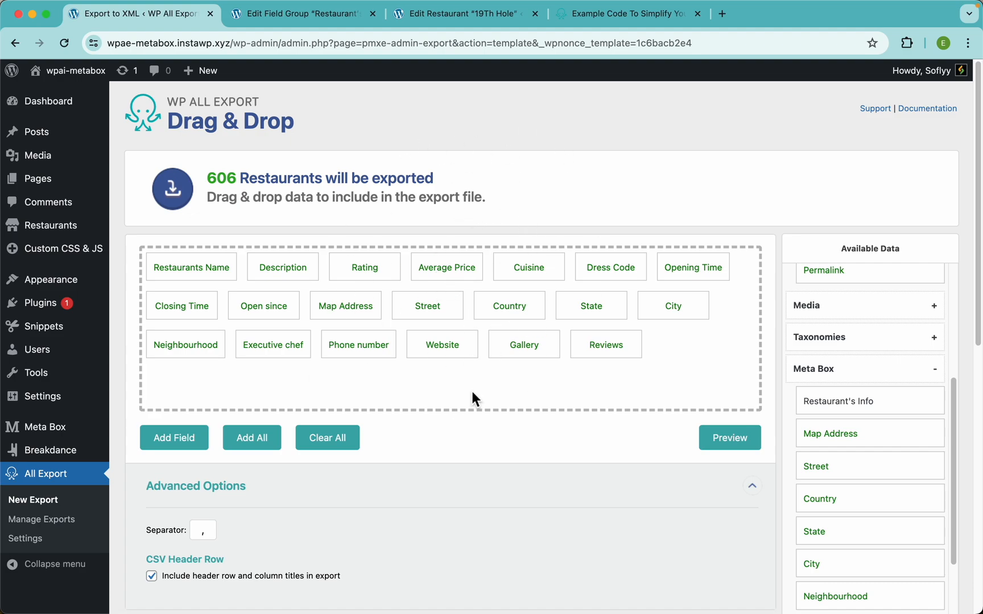
Step: Continue to the Export Settings step
{"action": "scroll", "coordinate": [521, 404], "scroll_direction": "down", "scroll_amount": 4}
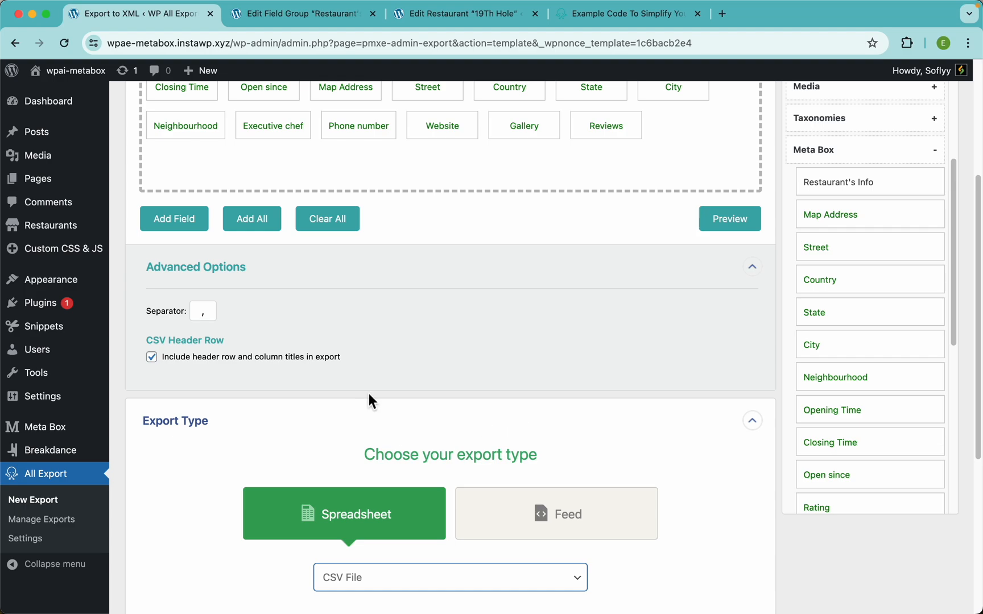
{"action": "scroll", "coordinate": [564, 379], "scroll_direction": "down", "scroll_amount": 4}
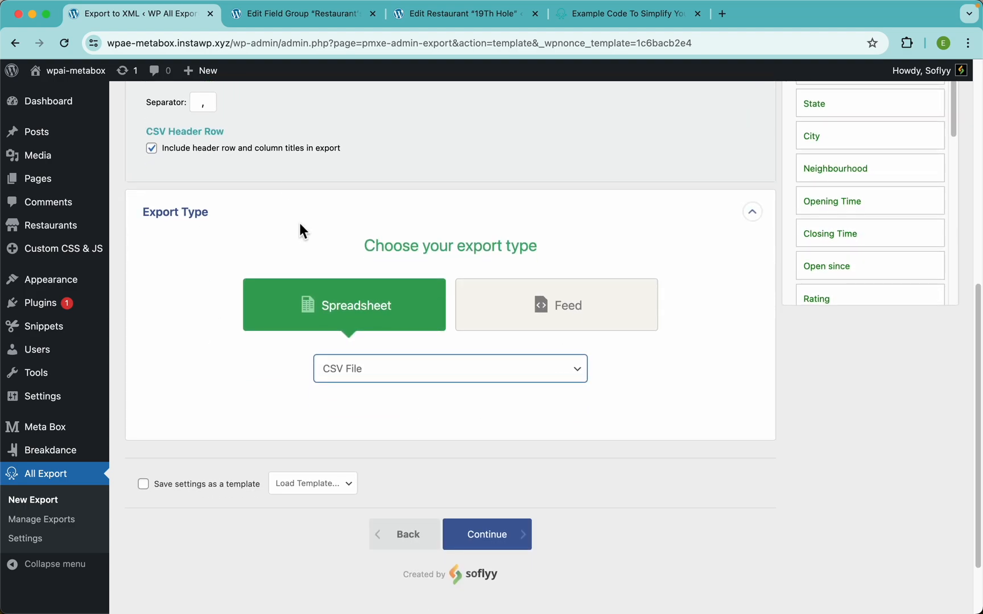
{"action": "scroll", "coordinate": [494, 434], "scroll_direction": "down", "scroll_amount": 1}
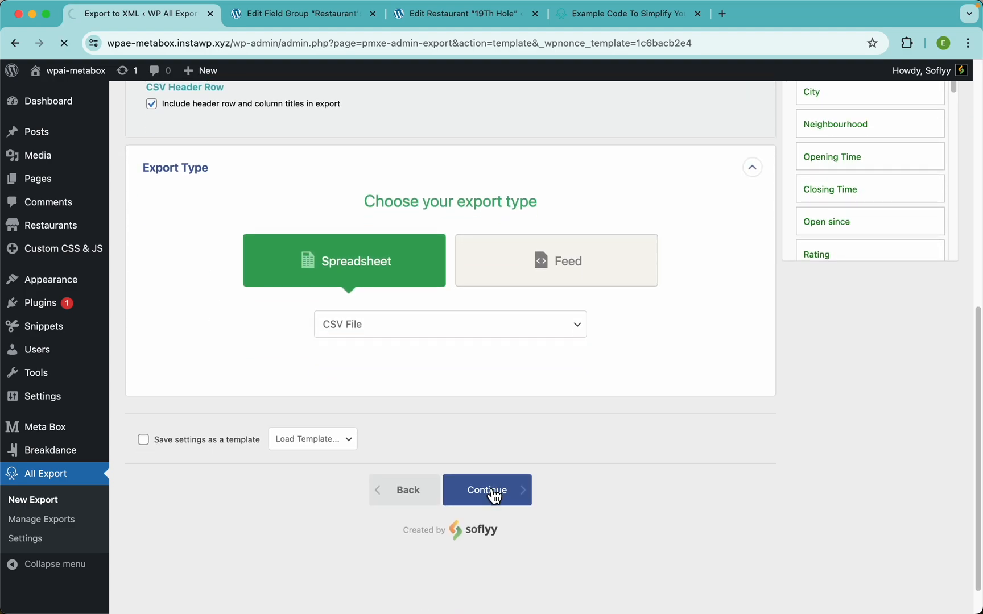
{"action": "left_click", "coordinate": [489, 487]}
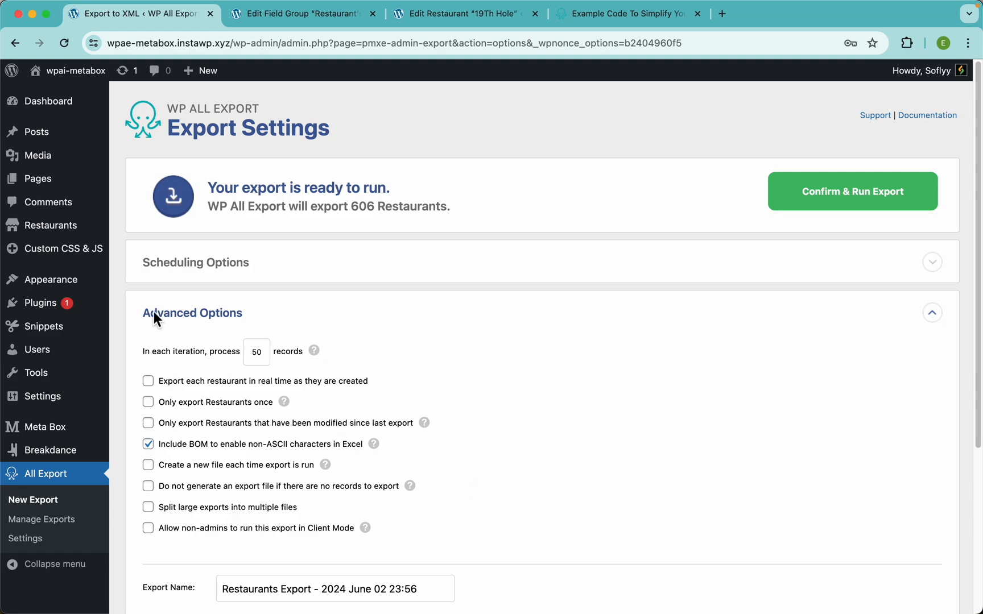
Step: Expand Scheduling Options and choose Automatic Scheduling for the Restaurants export
{"action": "scroll", "coordinate": [495, 223], "scroll_direction": "down", "scroll_amount": 2}
{"action": "scroll", "coordinate": [455, 251], "scroll_direction": "up", "scroll_amount": 1}
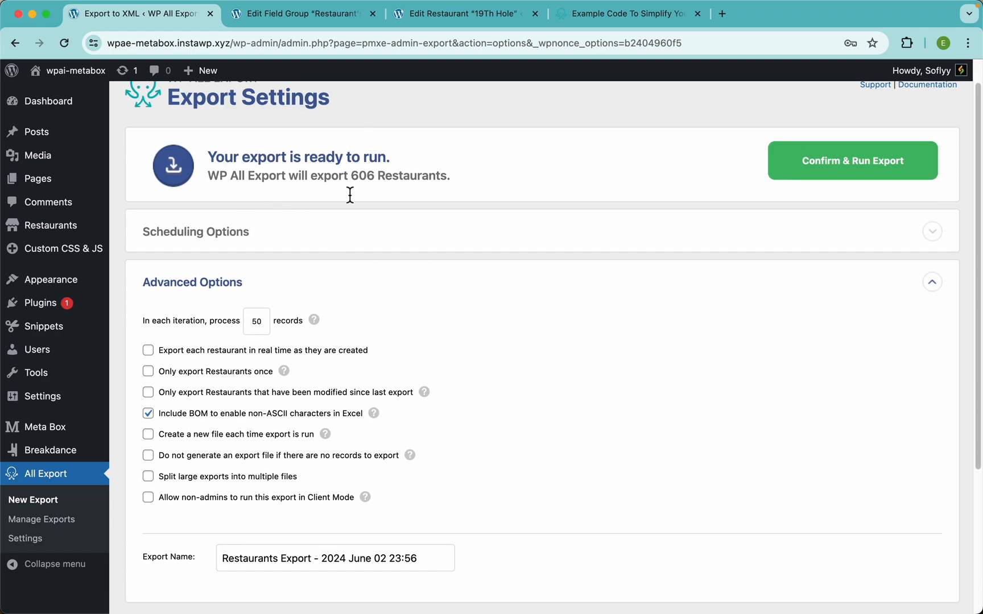
{"action": "left_click", "coordinate": [319, 242]}
{"action": "scroll", "coordinate": [362, 261], "scroll_direction": "down", "scroll_amount": 1}
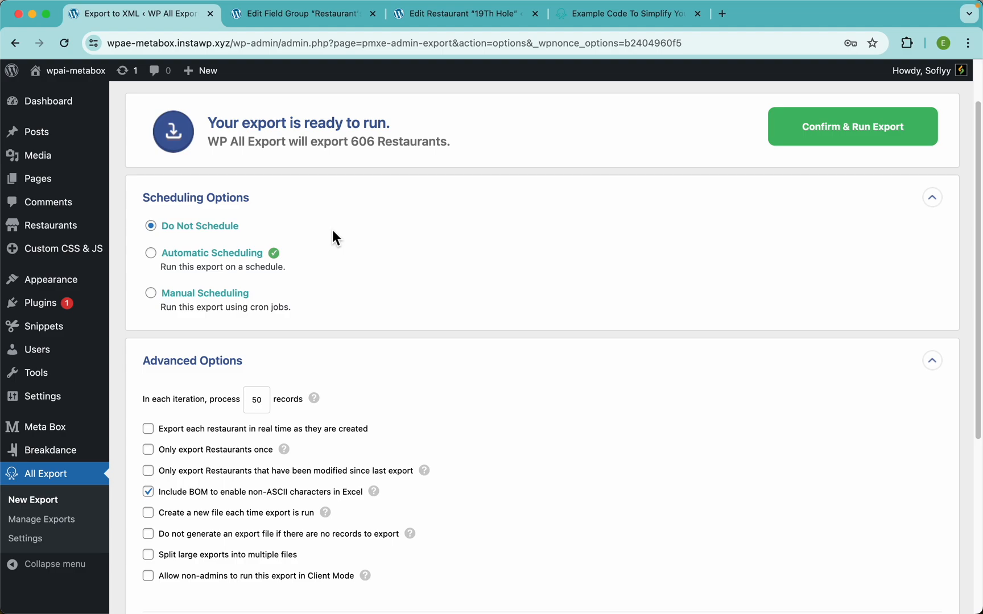
{"action": "left_click", "coordinate": [201, 255]}
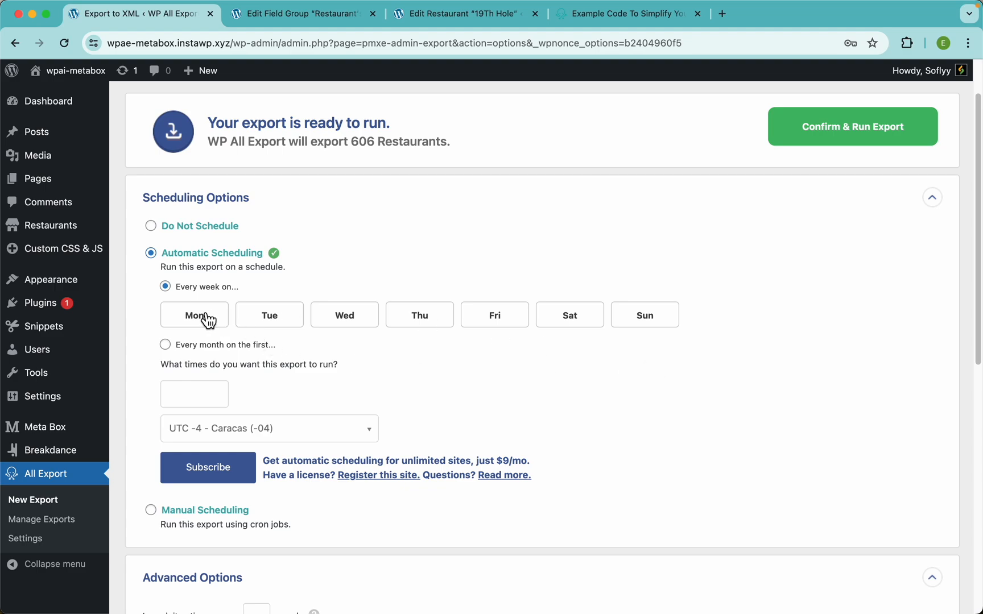
Step: Schedule the export to run Monday through Friday
{"action": "left_click", "coordinate": [207, 319]}
{"action": "left_click", "coordinate": [268, 324]}
{"action": "left_click", "coordinate": [339, 325]}
{"action": "left_click", "coordinate": [447, 326]}
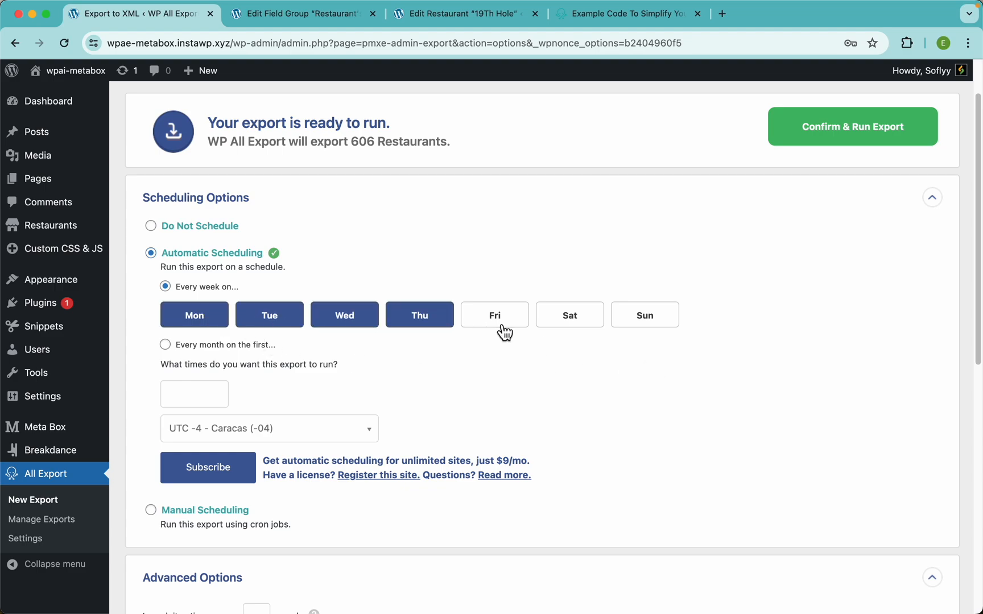
{"action": "left_click", "coordinate": [499, 325]}
Step: Set the daily run times to 12:00am, 9:00am and 8:00pm
{"action": "left_click", "coordinate": [195, 405]}
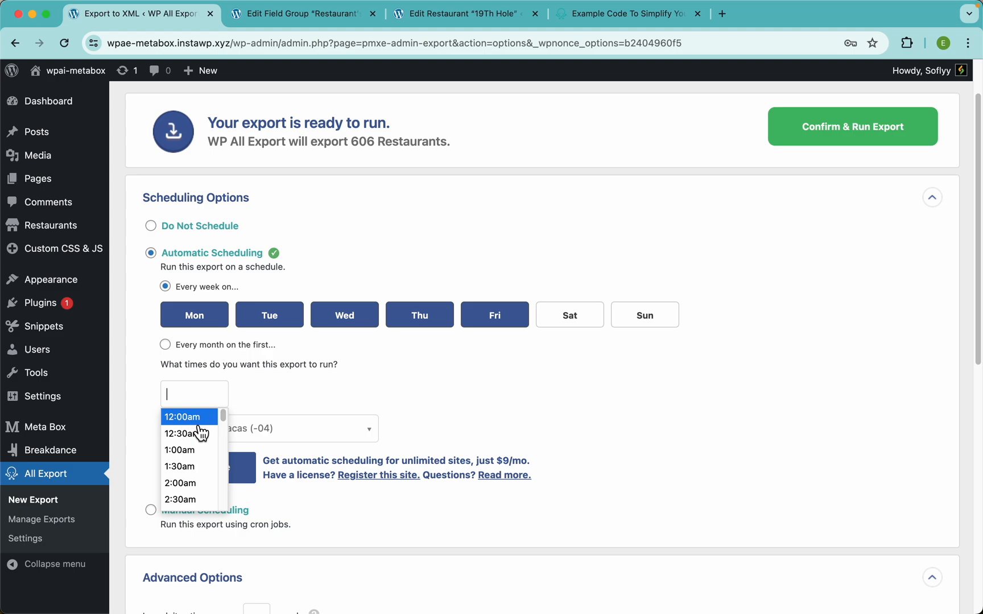
{"action": "left_click", "coordinate": [196, 414]}
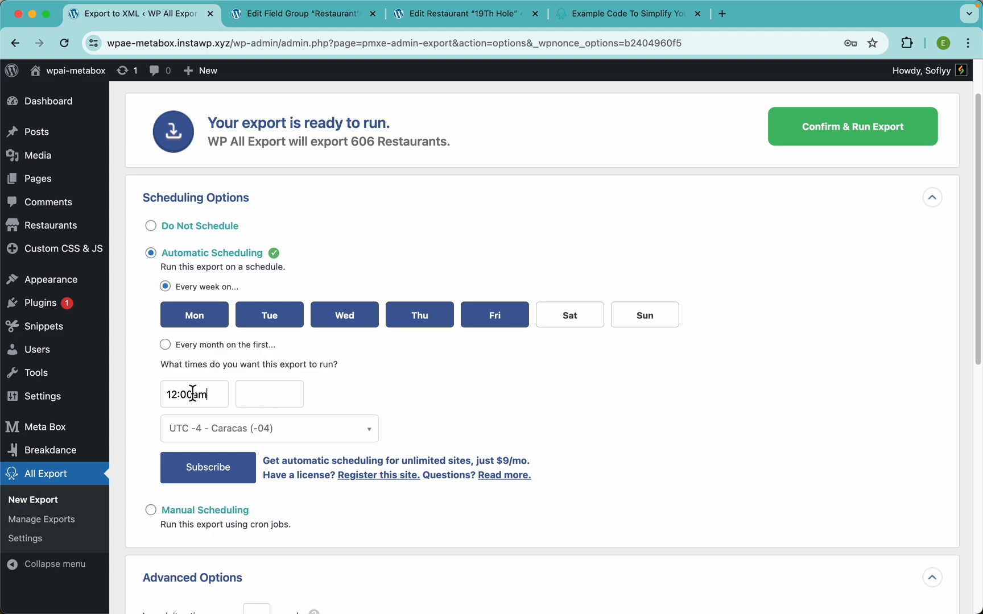
{"action": "left_click", "coordinate": [255, 400]}
{"action": "scroll", "coordinate": [267, 464], "scroll_direction": "down", "scroll_amount": 5}
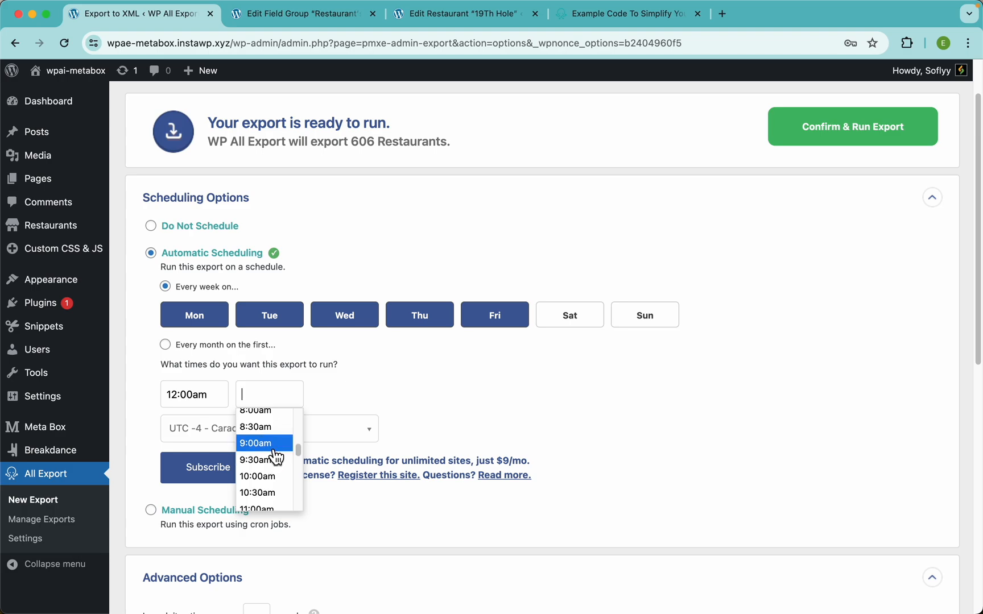
{"action": "left_click", "coordinate": [267, 445]}
{"action": "left_click", "coordinate": [327, 399]}
{"action": "scroll", "coordinate": [348, 473], "scroll_direction": "down", "scroll_amount": 10}
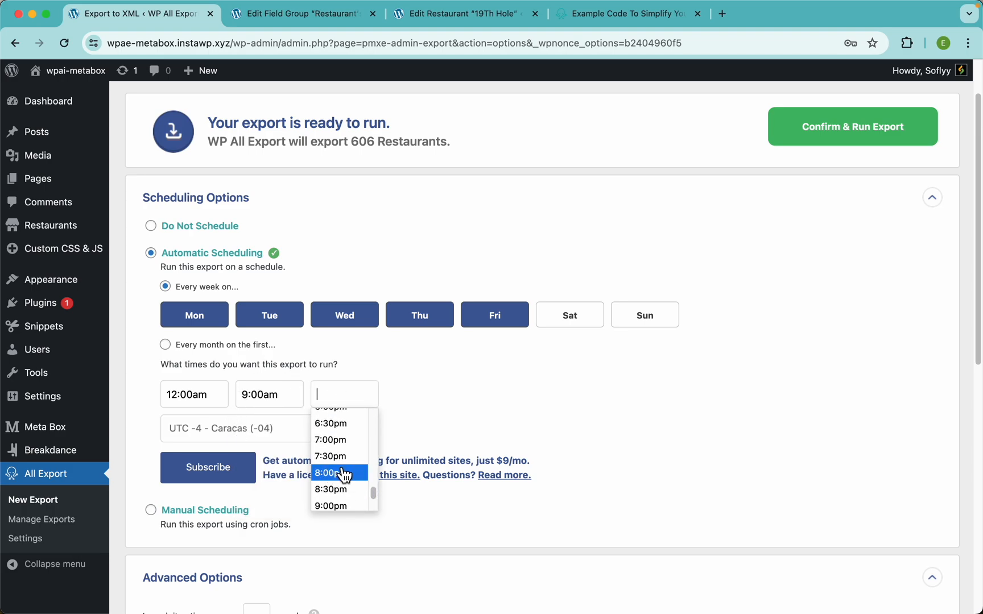
{"action": "left_click", "coordinate": [347, 474]}
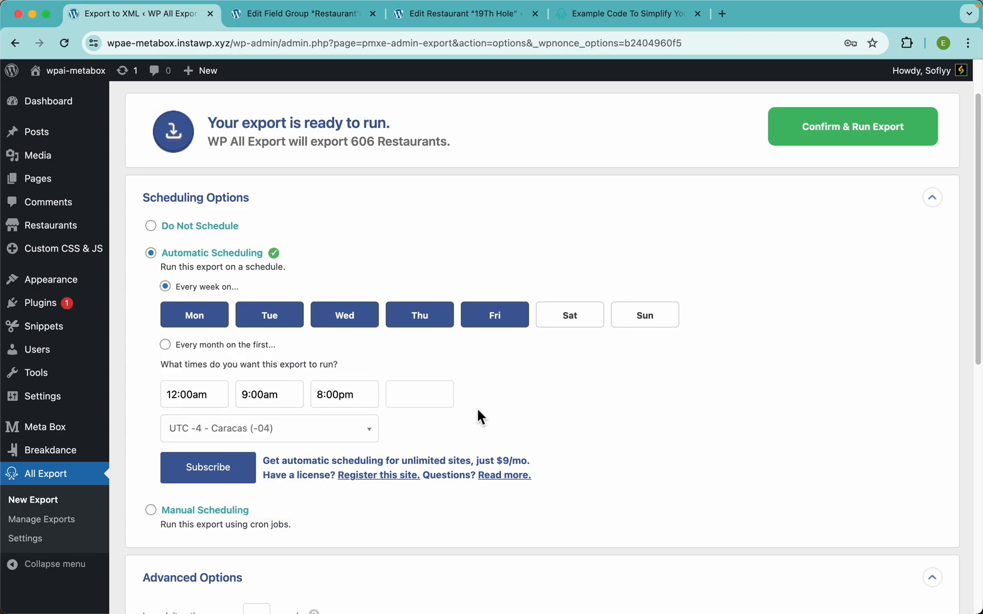
{"action": "scroll", "coordinate": [477, 409], "scroll_direction": "down", "scroll_amount": 5}
{"action": "scroll", "coordinate": [368, 395], "scroll_direction": "up", "scroll_amount": 4}
{"action": "scroll", "coordinate": [377, 346], "scroll_direction": "up", "scroll_amount": 1}
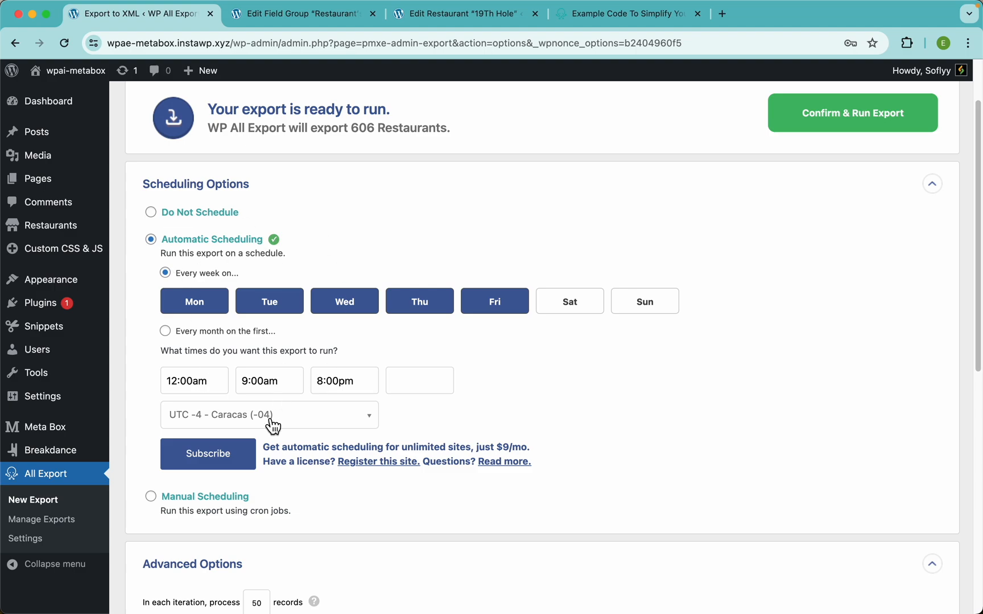
Step: Switch to Manual Scheduling and review the cron Trigger, Processing, File and Bundle URLs
{"action": "left_click", "coordinate": [210, 498]}
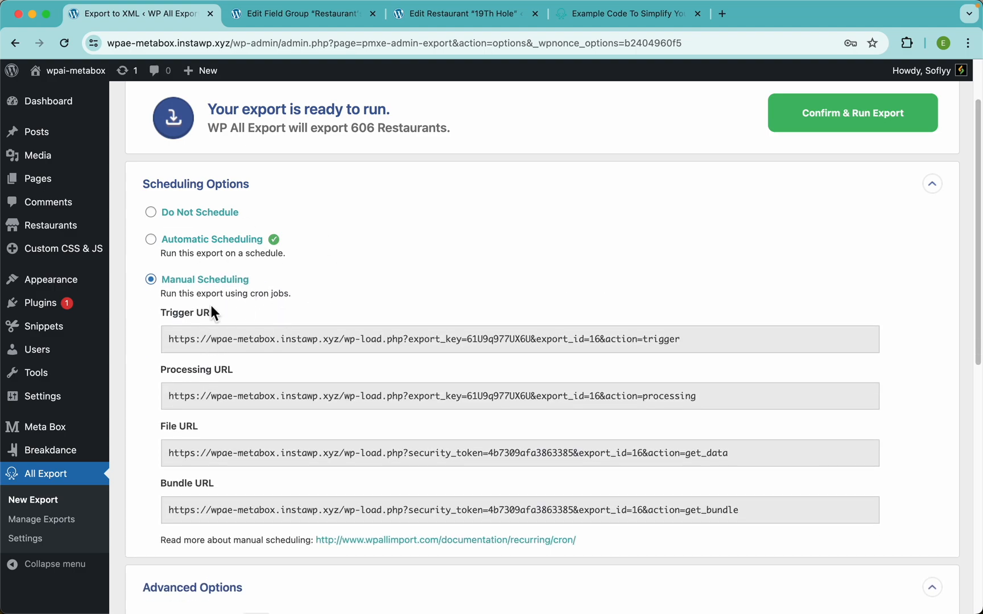
{"action": "scroll", "coordinate": [407, 365], "scroll_direction": "down", "scroll_amount": 3}
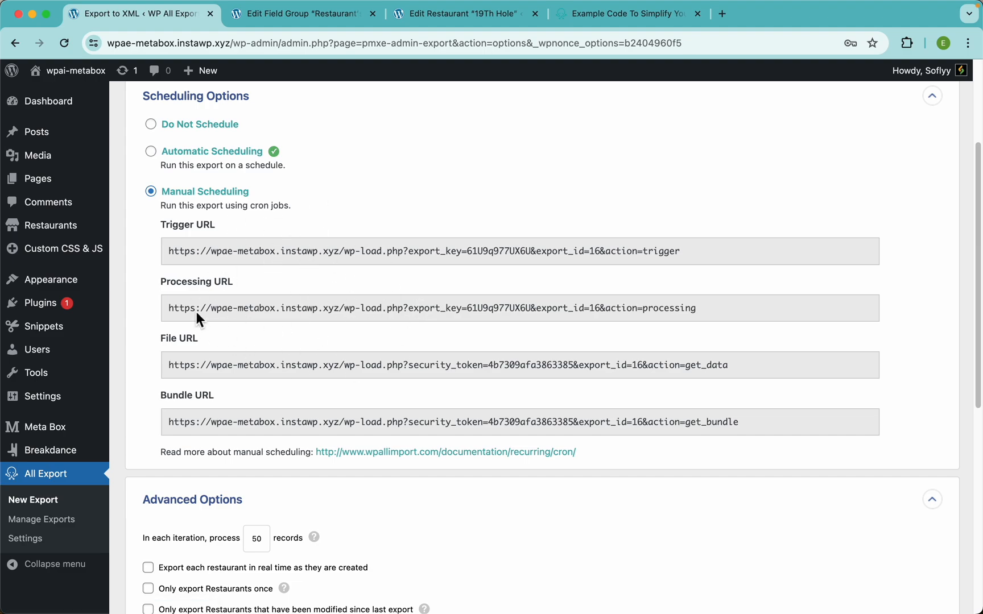
{"action": "scroll", "coordinate": [320, 352], "scroll_direction": "down", "scroll_amount": 6}
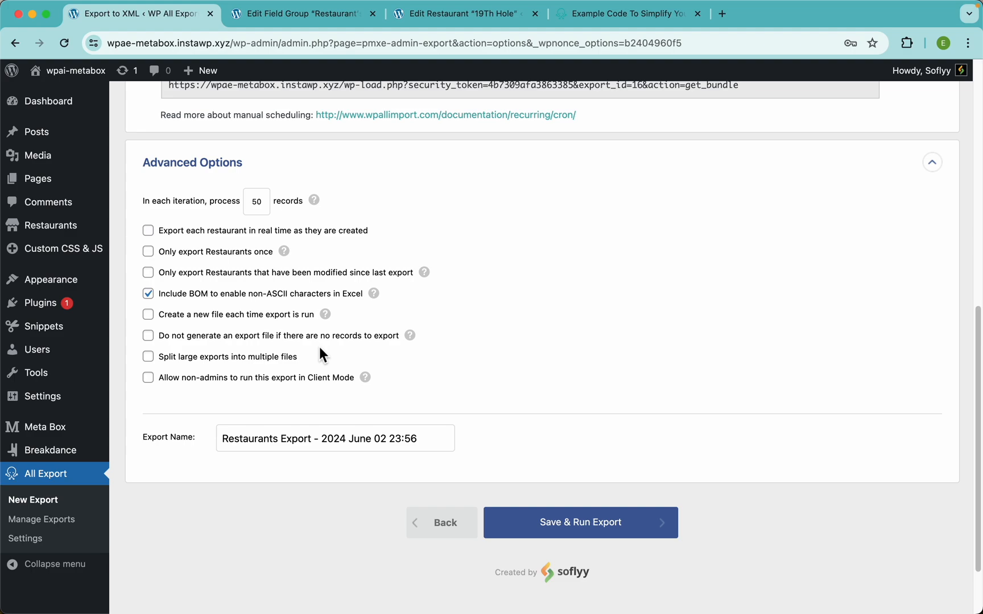
{"action": "scroll", "coordinate": [320, 349], "scroll_direction": "up", "scroll_amount": 9}
Step: Choose Do Not Schedule and collapse the Scheduling Options section
{"action": "left_click", "coordinate": [224, 285]}
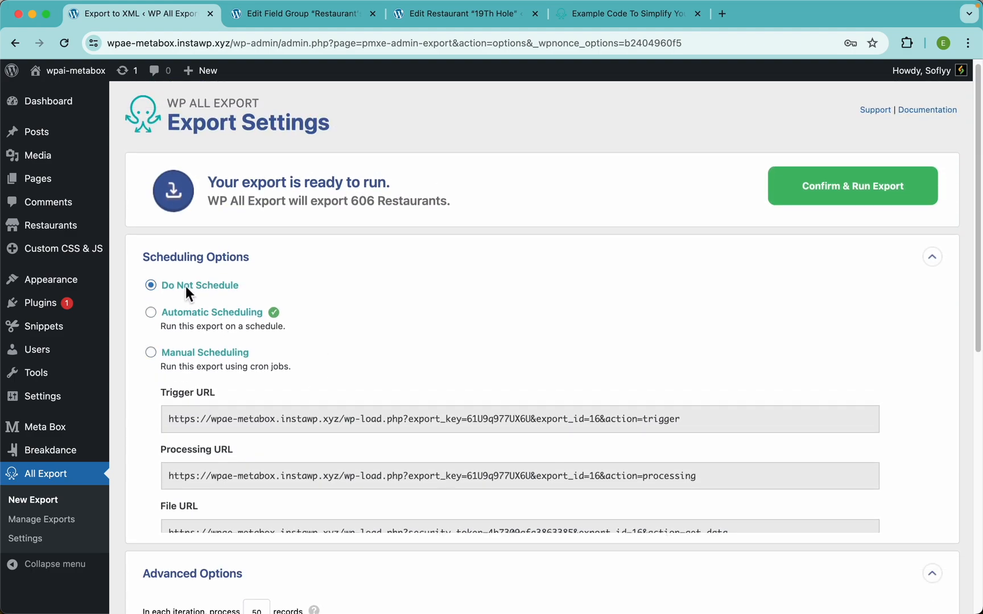
{"action": "left_click", "coordinate": [229, 265]}
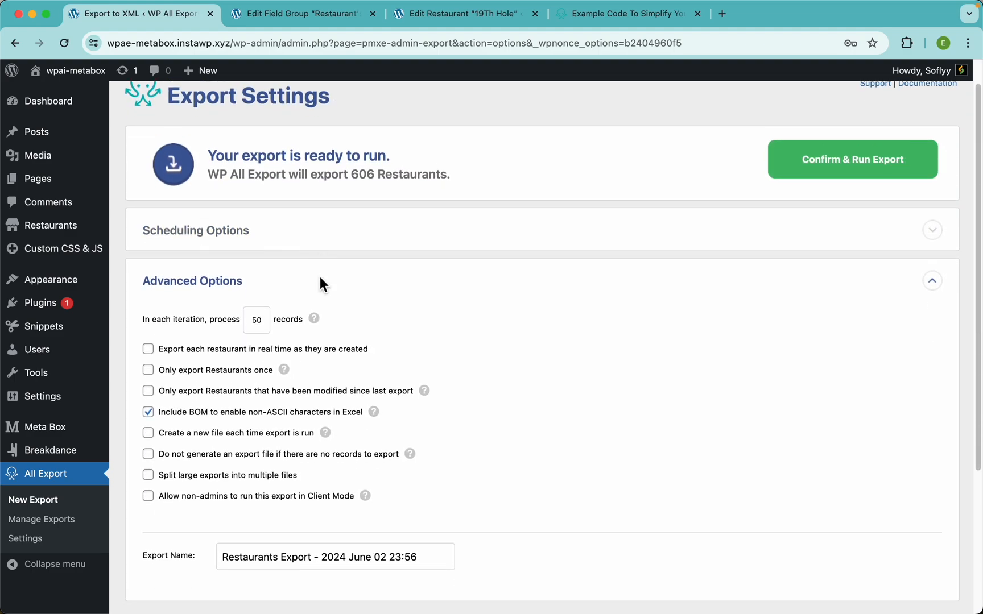
{"action": "scroll", "coordinate": [301, 282], "scroll_direction": "down", "scroll_amount": 3}
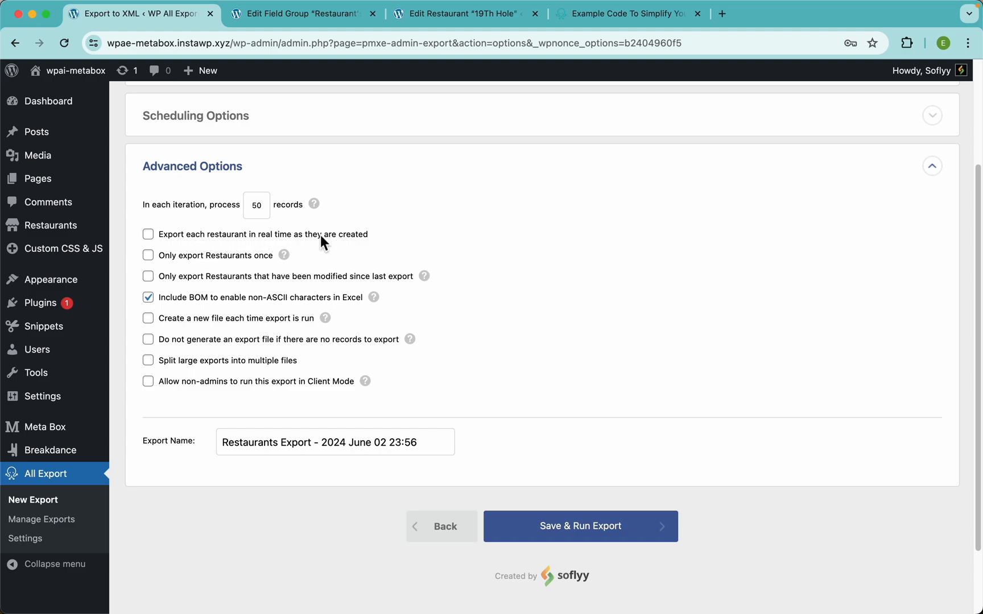
Step: Toggle the real-time restaurant export option on, then back off
{"action": "left_click", "coordinate": [358, 234]}
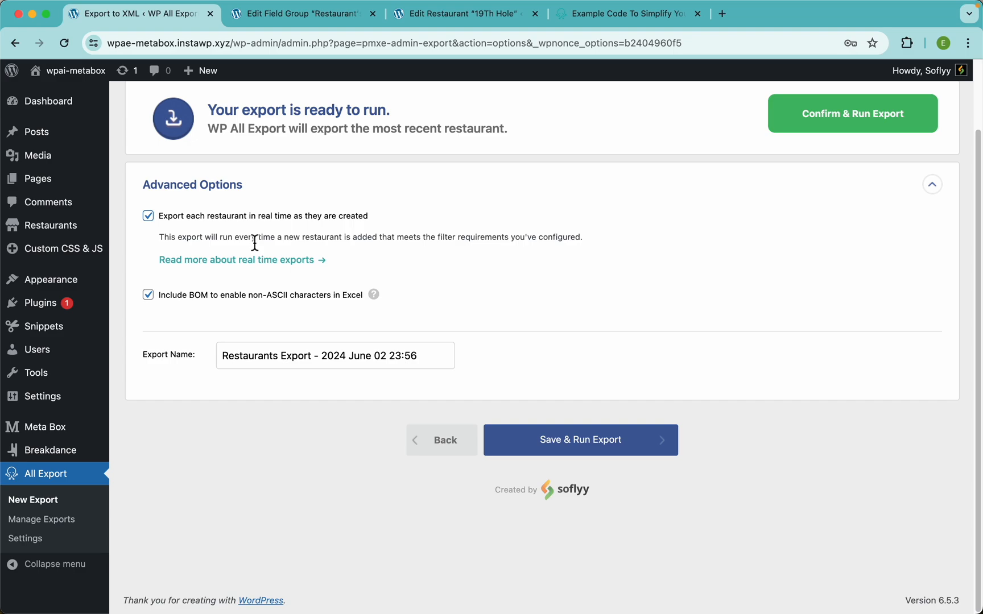
{"action": "left_click", "coordinate": [220, 216]}
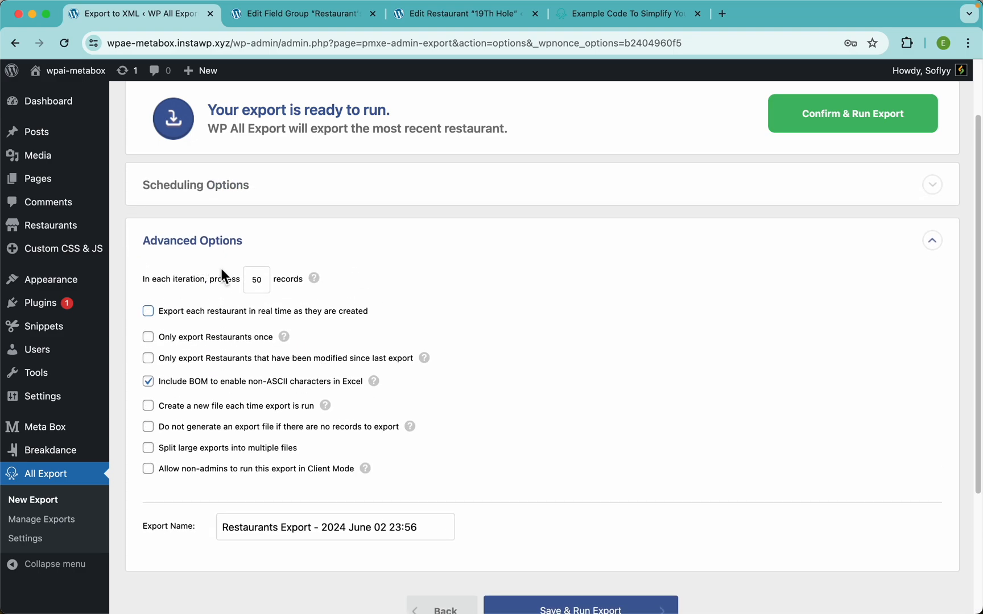
{"action": "scroll", "coordinate": [274, 300], "scroll_direction": "down", "scroll_amount": 2}
{"action": "scroll", "coordinate": [274, 299], "scroll_direction": "down", "scroll_amount": 1}
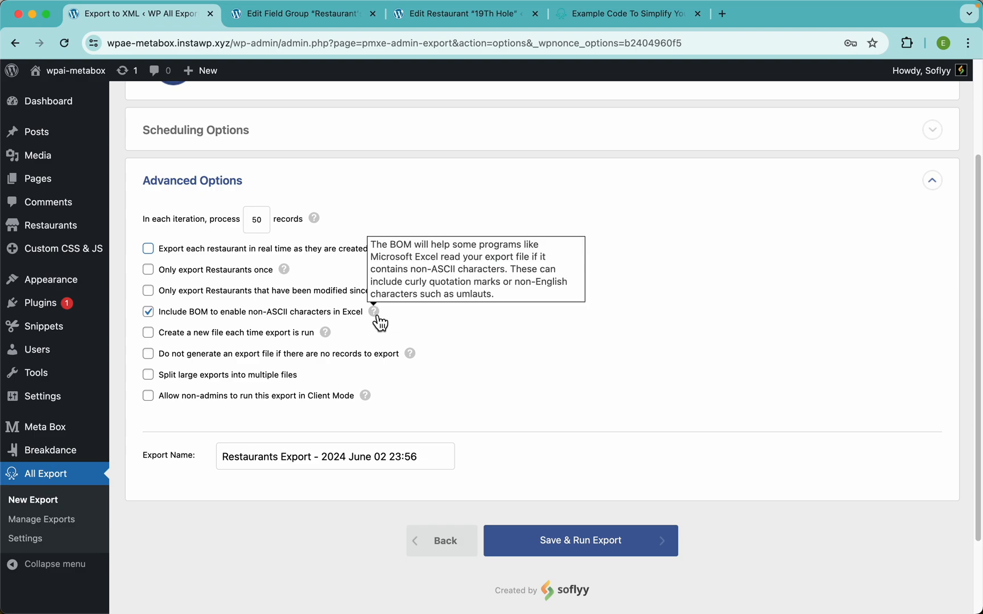
Step: Select the Export Name text without changing it, then return to the top
{"action": "left_click", "coordinate": [277, 462]}
{"action": "key", "text": "super+a"}
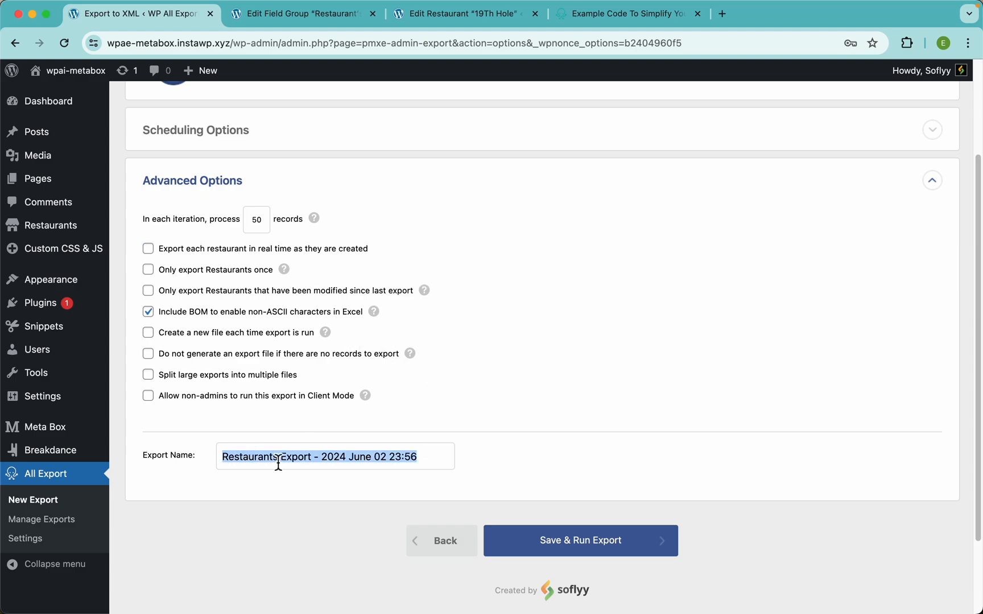
{"action": "left_click", "coordinate": [417, 460]}
{"action": "scroll", "coordinate": [433, 279], "scroll_direction": "up", "scroll_amount": 5}
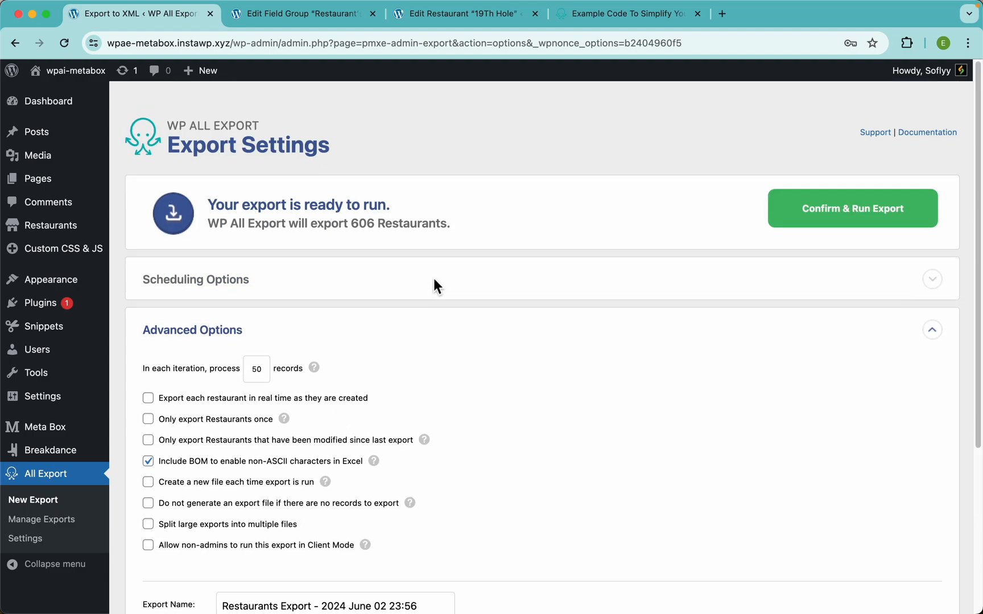
Step: Run the export of all 606 restaurants and download Restaurants-Export-2024-June-02-2356.csv
{"action": "left_click", "coordinate": [847, 212]}
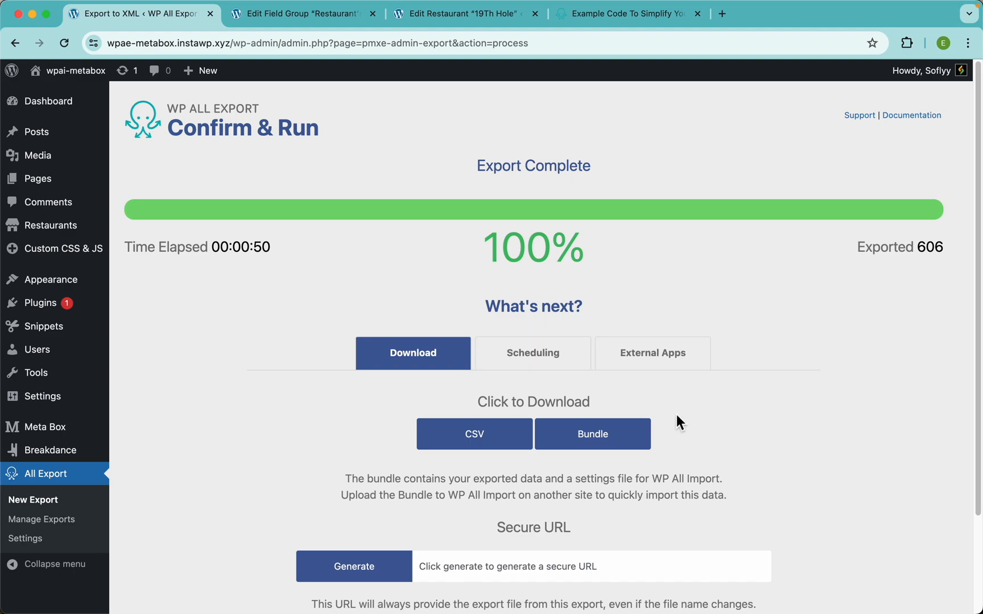
{"action": "scroll", "coordinate": [398, 407], "scroll_direction": "down", "scroll_amount": 2}
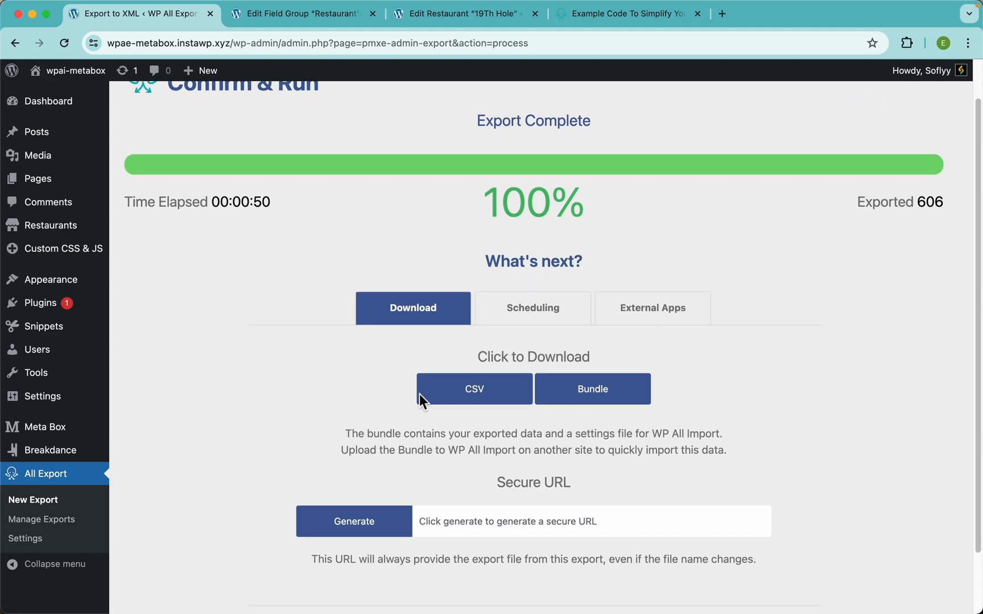
{"action": "left_click", "coordinate": [481, 398]}
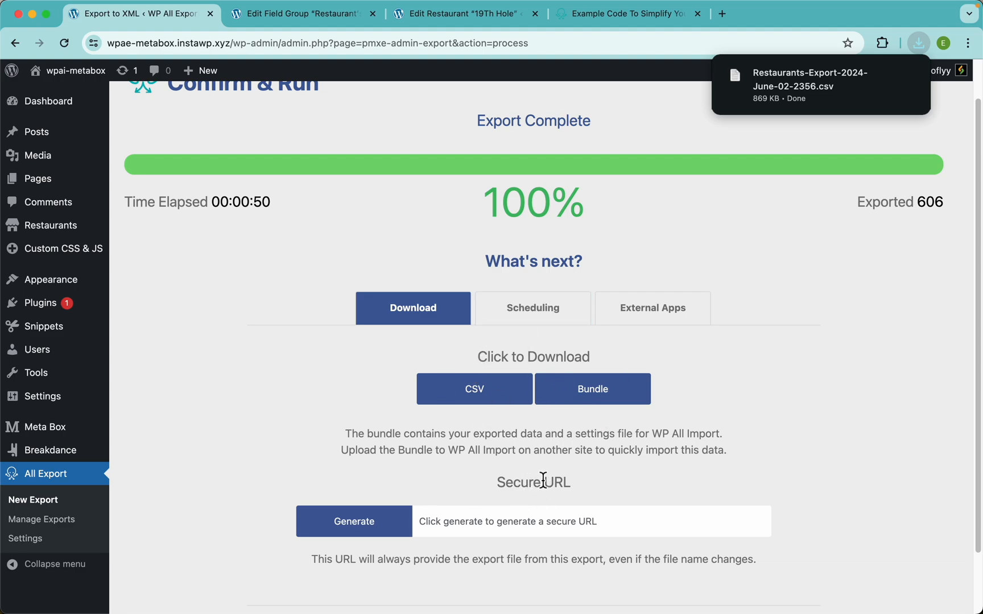
Step: Generate a secure URL for the export file and test it in a new tab
{"action": "left_click", "coordinate": [369, 531]}
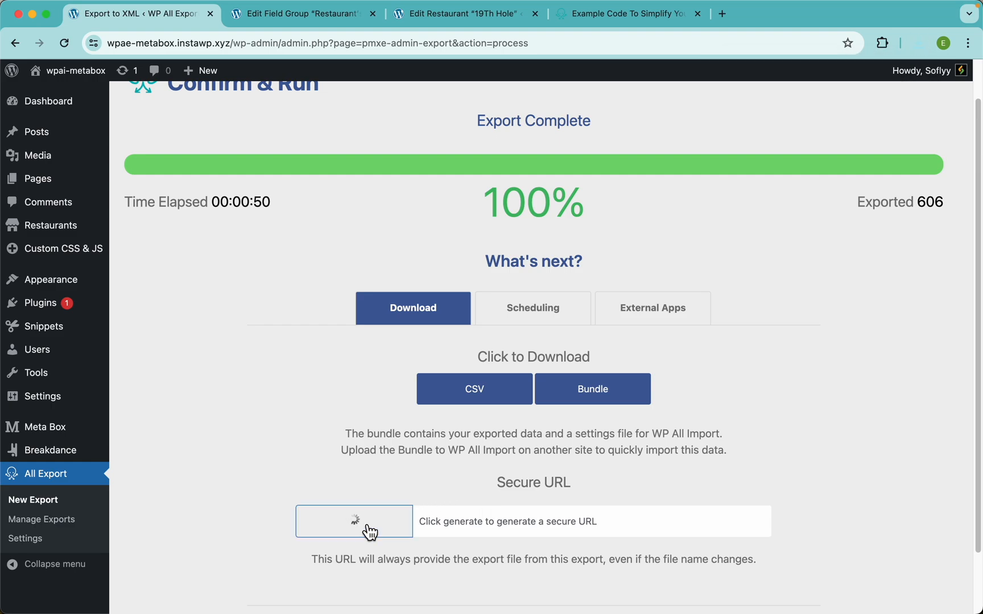
{"action": "left_click", "coordinate": [469, 520]}
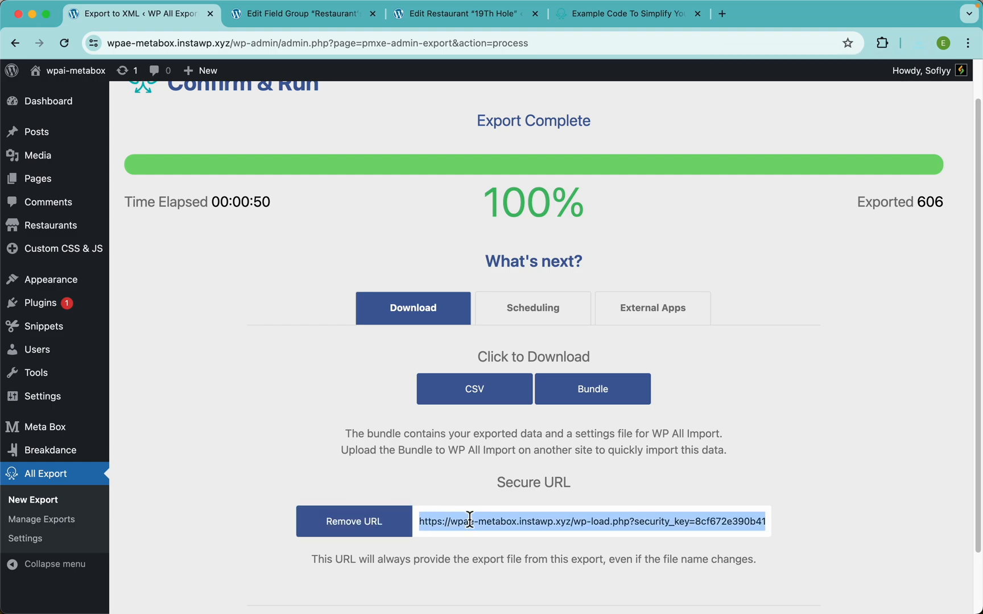
{"action": "key", "text": "super+t"}
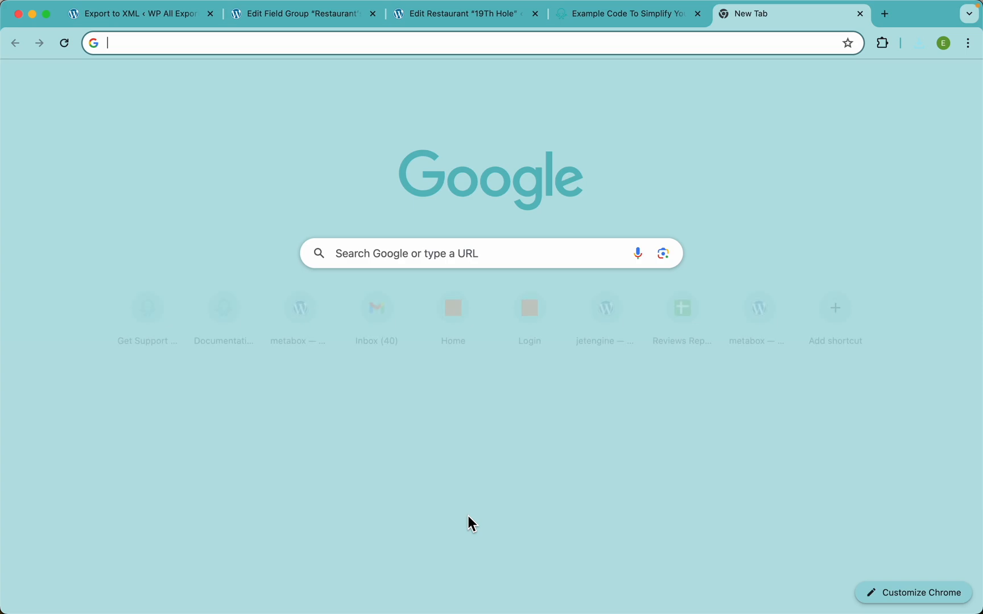
{"action": "key", "text": "Return"}
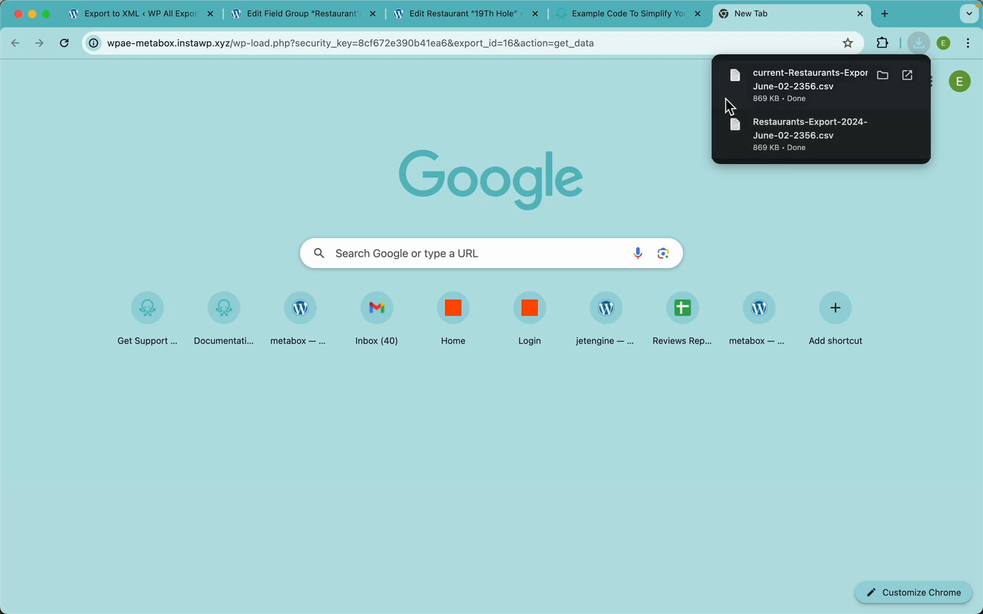
{"action": "left_click", "coordinate": [173, 17]}
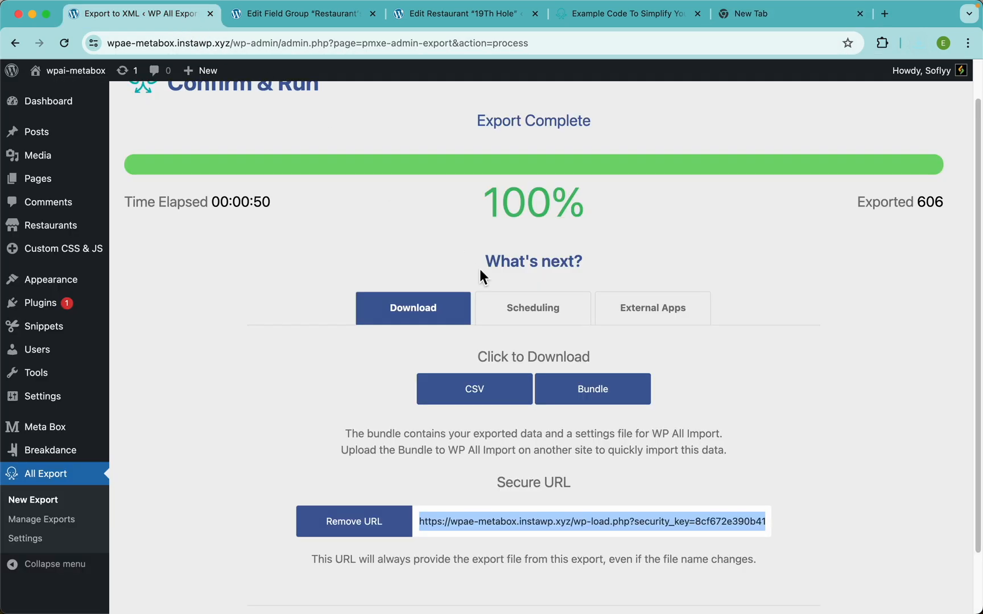
Step: Look at the Scheduling options, then the External Apps Zapier integration info
{"action": "left_click", "coordinate": [540, 321]}
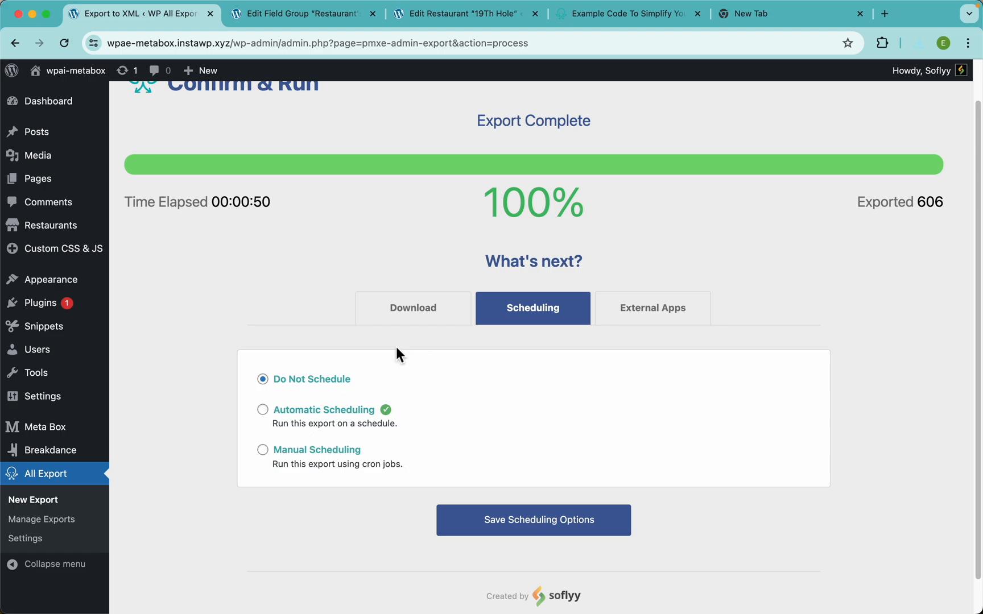
{"action": "left_click", "coordinate": [626, 320]}
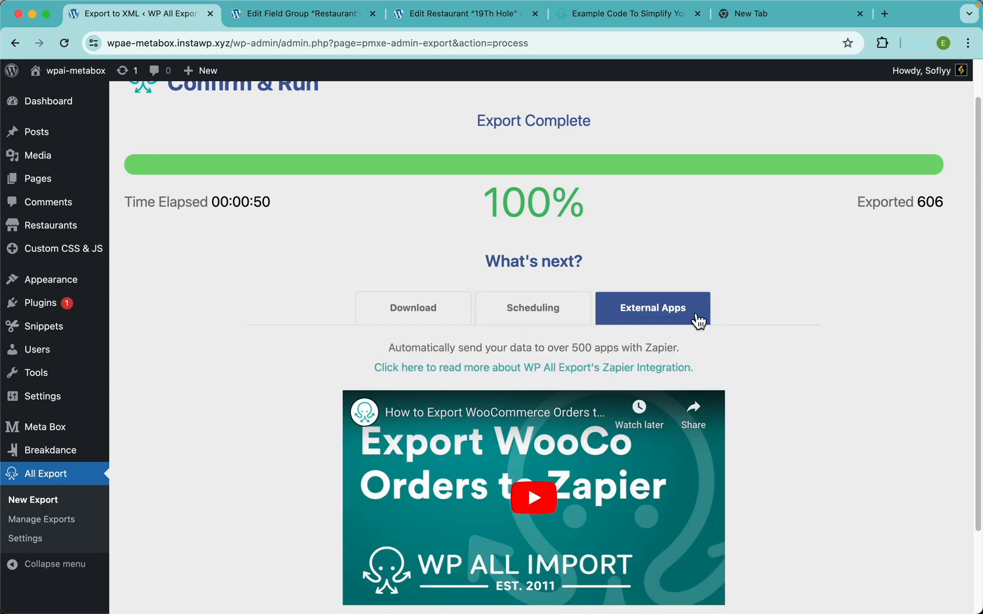
{"action": "scroll", "coordinate": [771, 378], "scroll_direction": "down", "scroll_amount": 2}
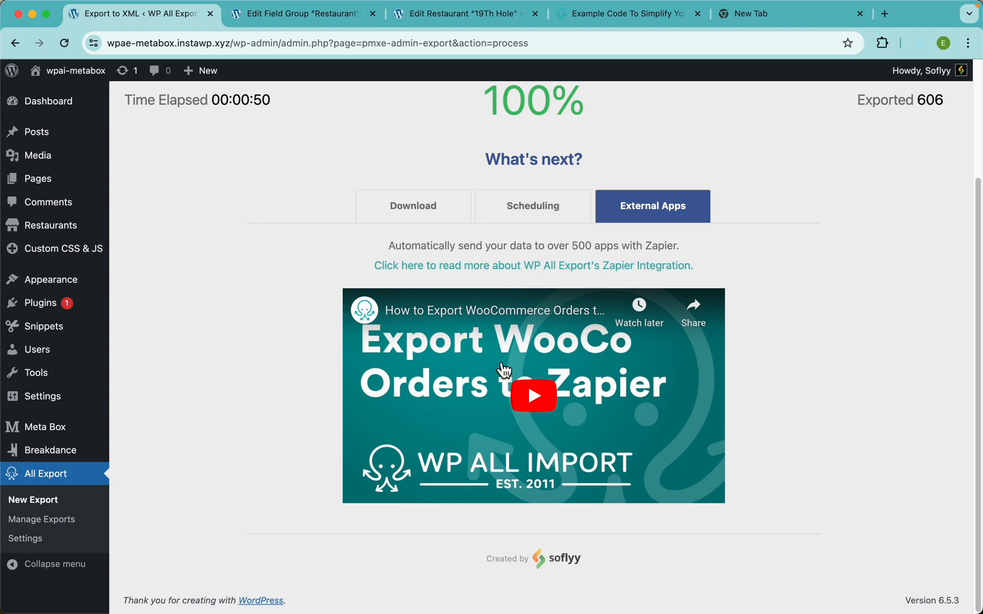
Step: Browse Zapier's WP All Export Pro integration page, then go to My Zaps
{"action": "left_click", "coordinate": [523, 268]}
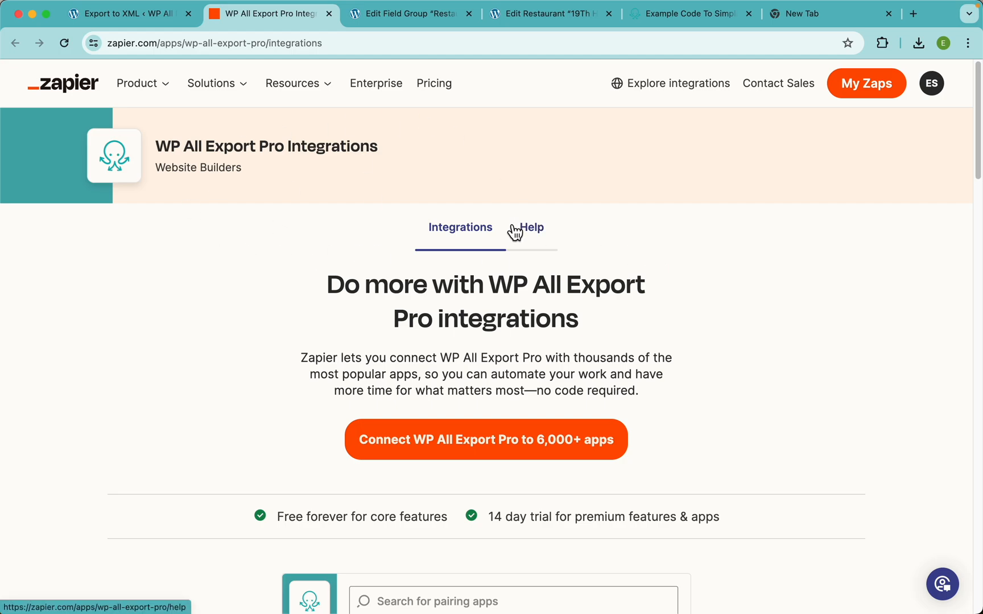
{"action": "scroll", "coordinate": [508, 324], "scroll_direction": "down", "scroll_amount": 7}
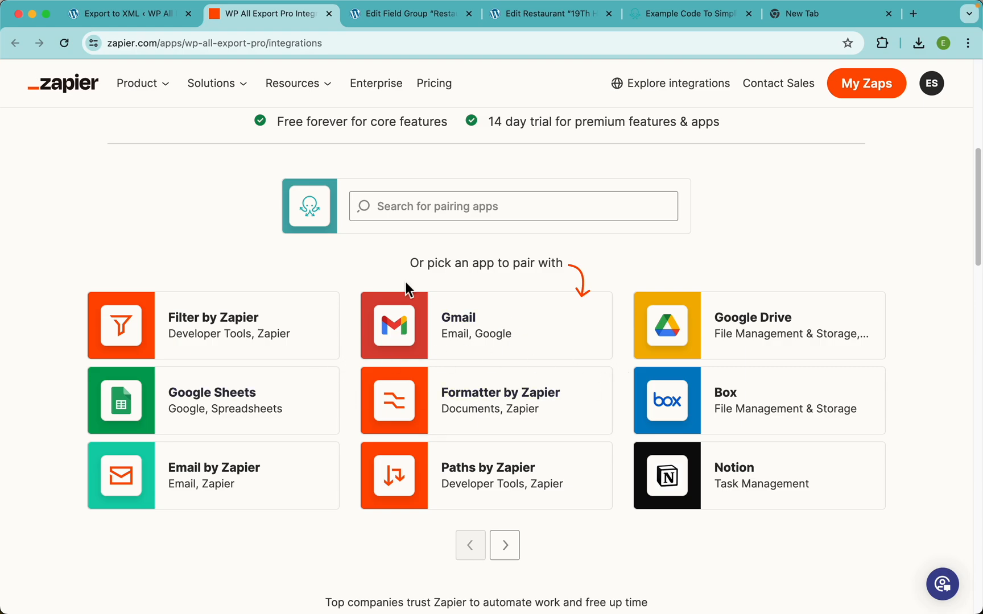
{"action": "scroll", "coordinate": [422, 272], "scroll_direction": "up", "scroll_amount": 4}
{"action": "scroll", "coordinate": [423, 272], "scroll_direction": "down", "scroll_amount": 3}
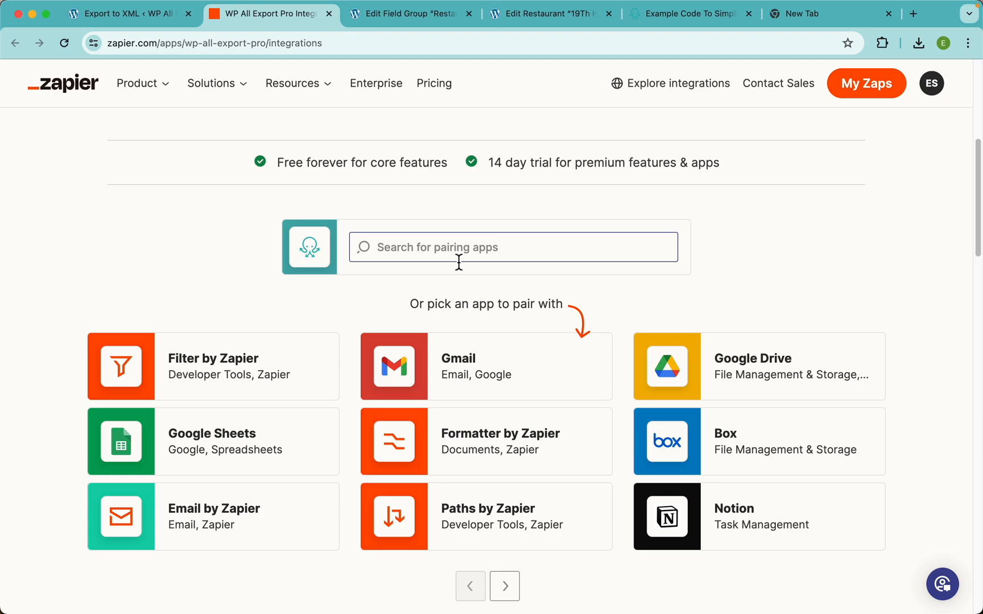
{"action": "scroll", "coordinate": [459, 263], "scroll_direction": "up", "scroll_amount": 2}
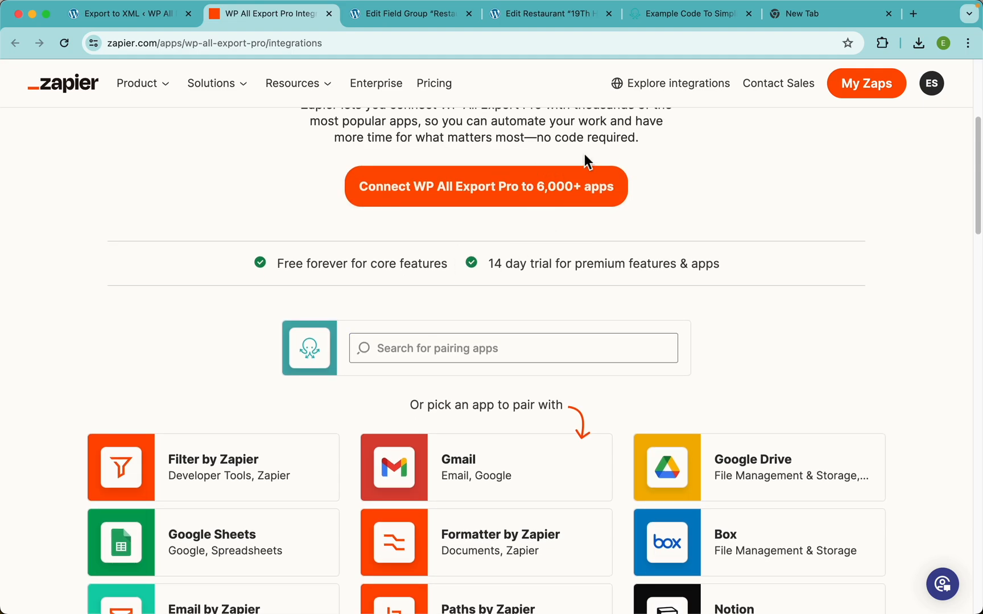
{"action": "scroll", "coordinate": [631, 293], "scroll_direction": "down", "scroll_amount": 1}
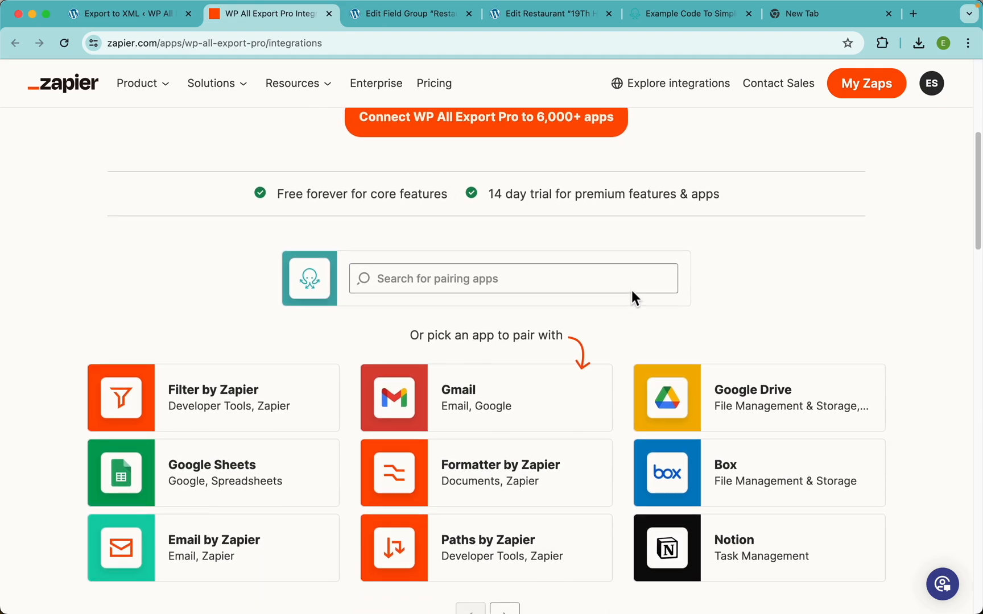
{"action": "scroll", "coordinate": [610, 202], "scroll_direction": "up", "scroll_amount": 1}
{"action": "scroll", "coordinate": [610, 202], "scroll_direction": "down", "scroll_amount": 1}
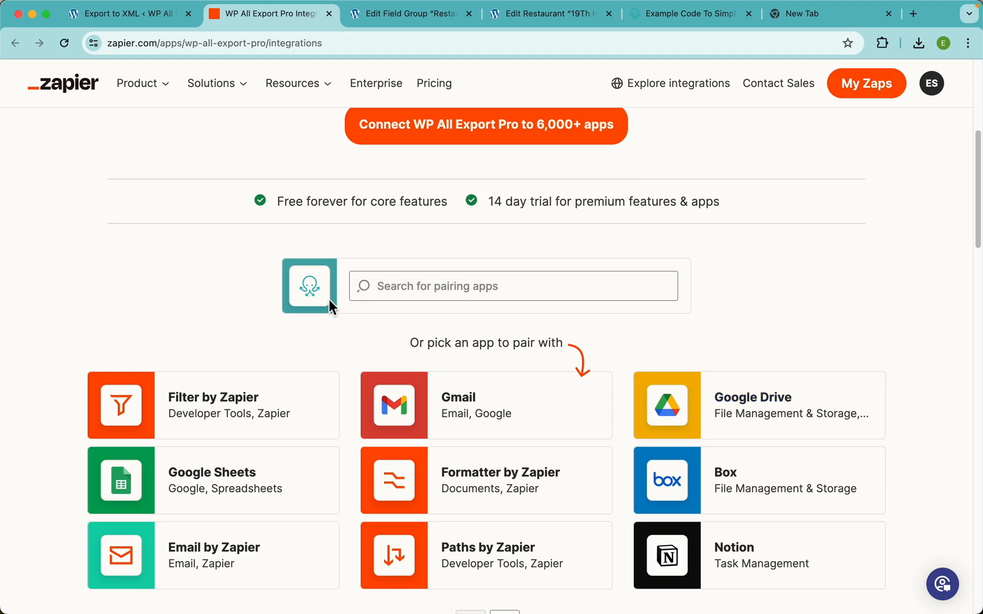
{"action": "scroll", "coordinate": [318, 278], "scroll_direction": "up", "scroll_amount": 5}
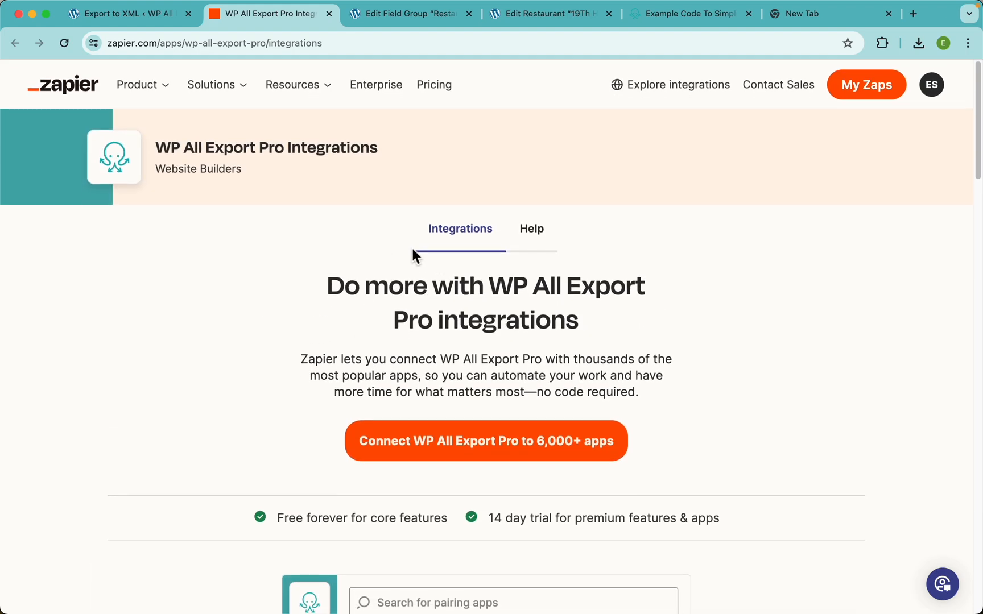
{"action": "scroll", "coordinate": [551, 344], "scroll_direction": "down", "scroll_amount": 6}
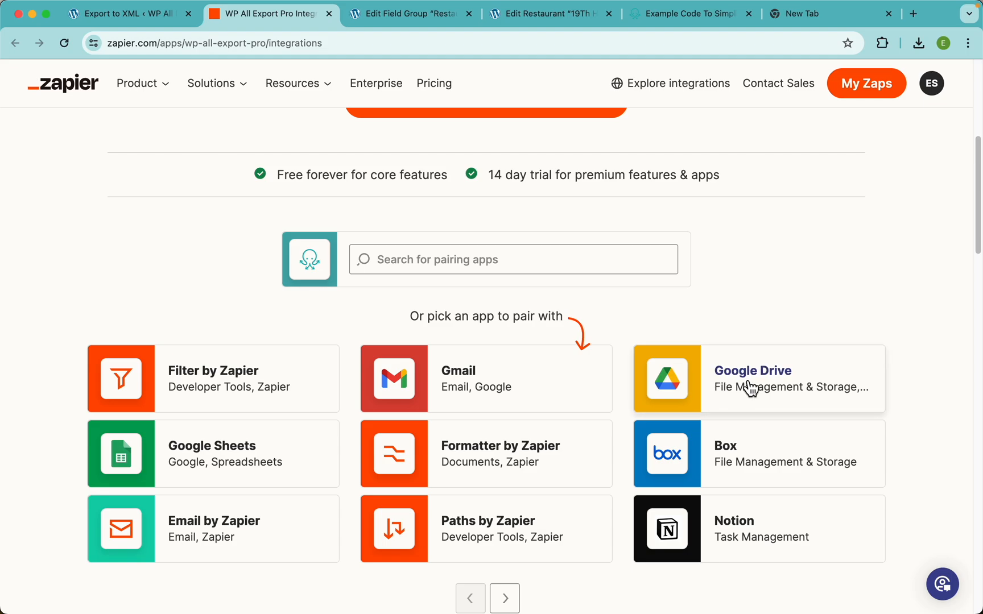
{"action": "scroll", "coordinate": [486, 239], "scroll_direction": "up", "scroll_amount": 6}
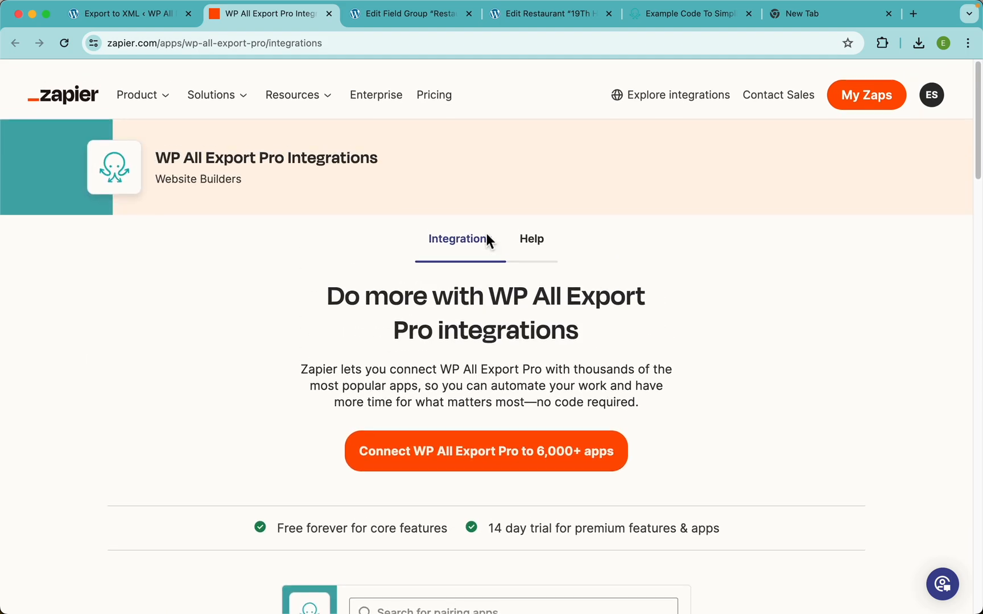
{"action": "left_click", "coordinate": [866, 94]}
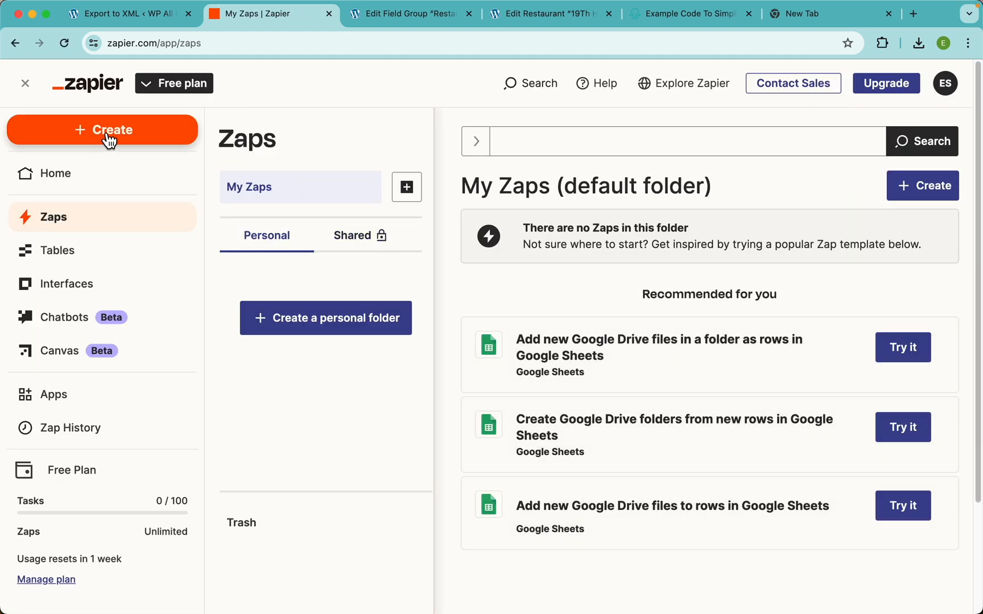
Step: Create a new Zap triggered by WP All Export Pro's New Export File event
{"action": "left_click", "coordinate": [126, 138]}
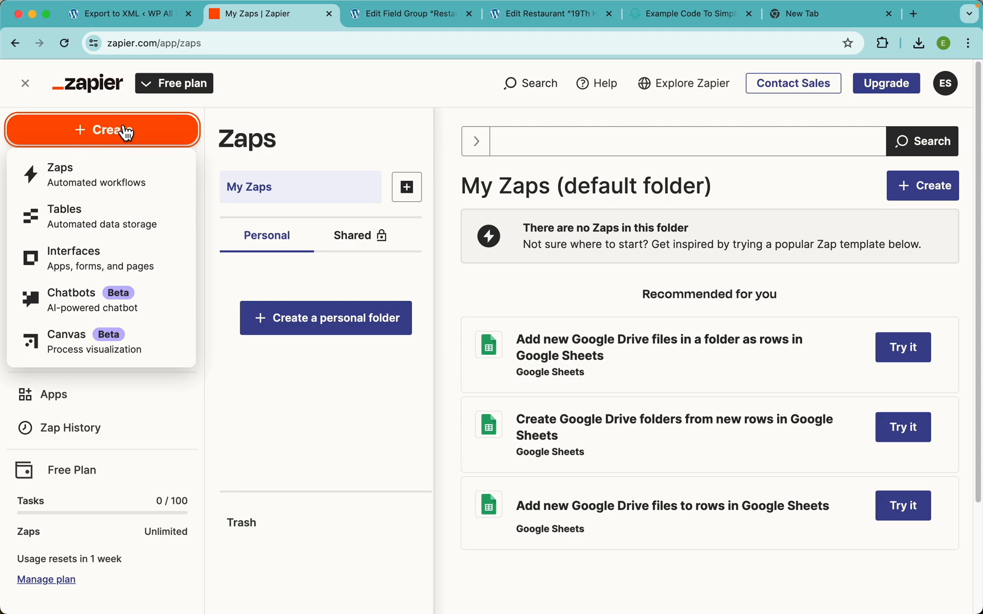
{"action": "left_click", "coordinate": [102, 191]}
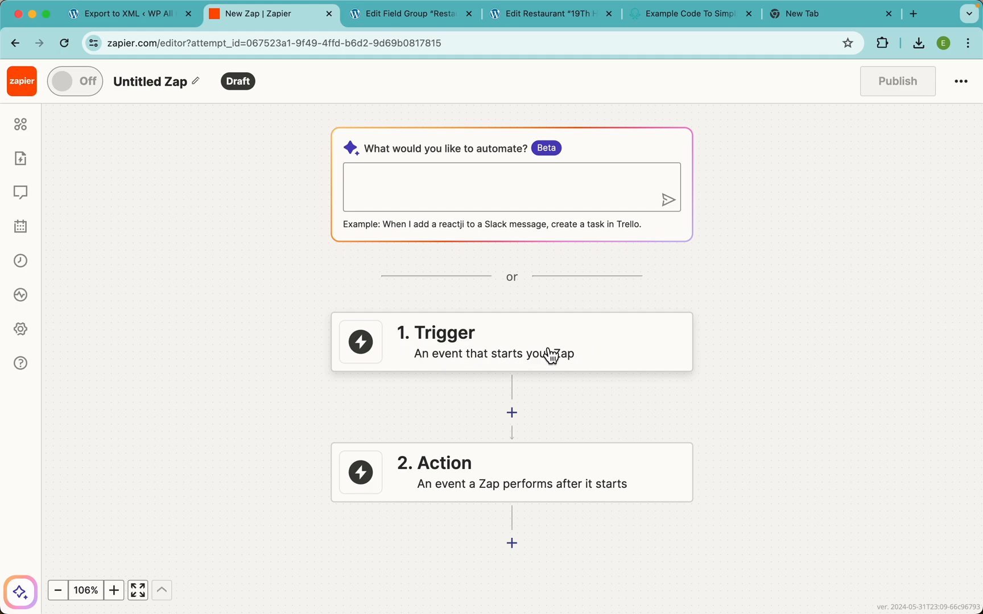
{"action": "left_click", "coordinate": [569, 353]}
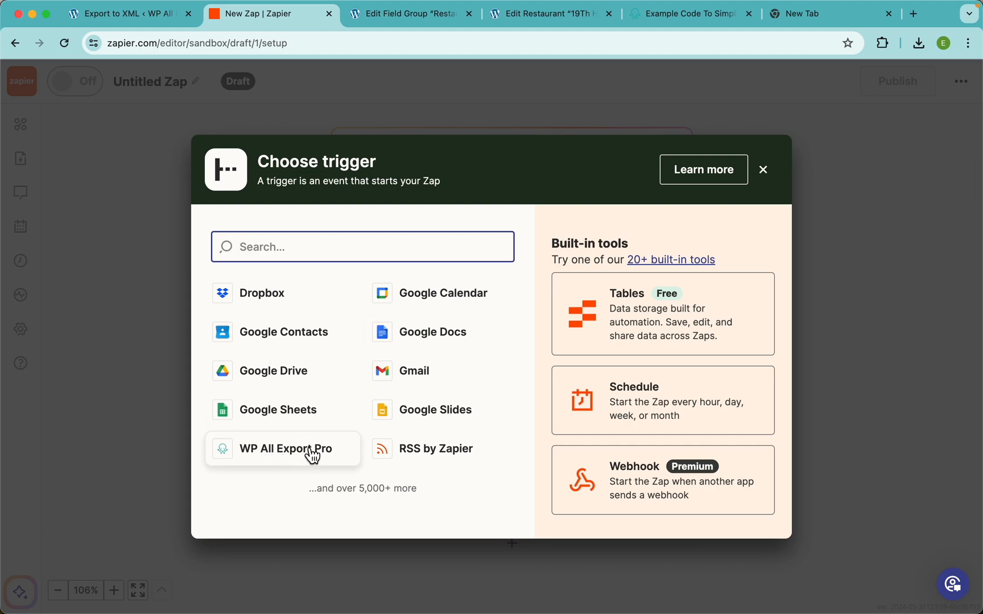
{"action": "type", "text": "wp all"}
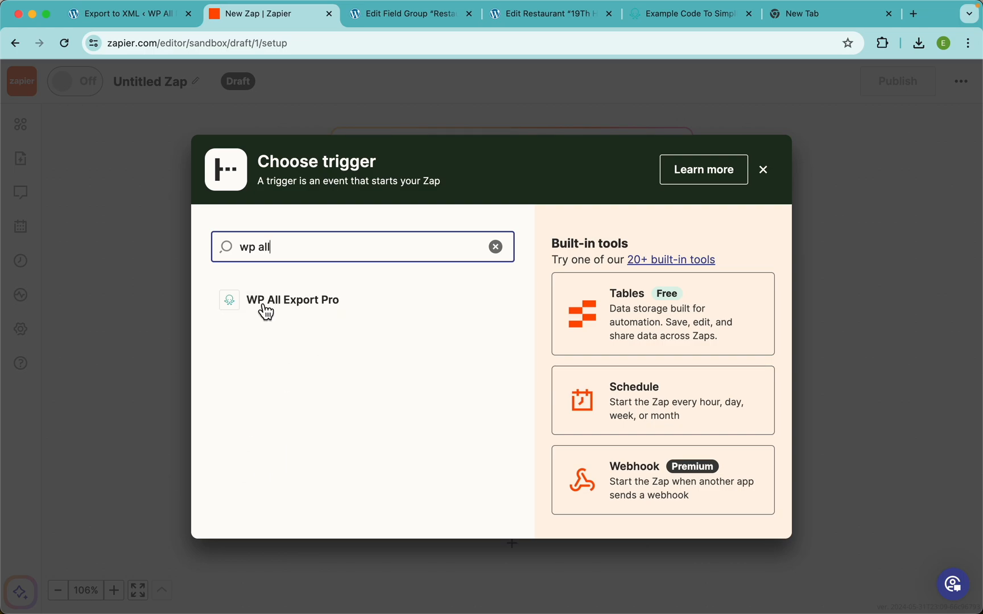
{"action": "left_click", "coordinate": [296, 306]}
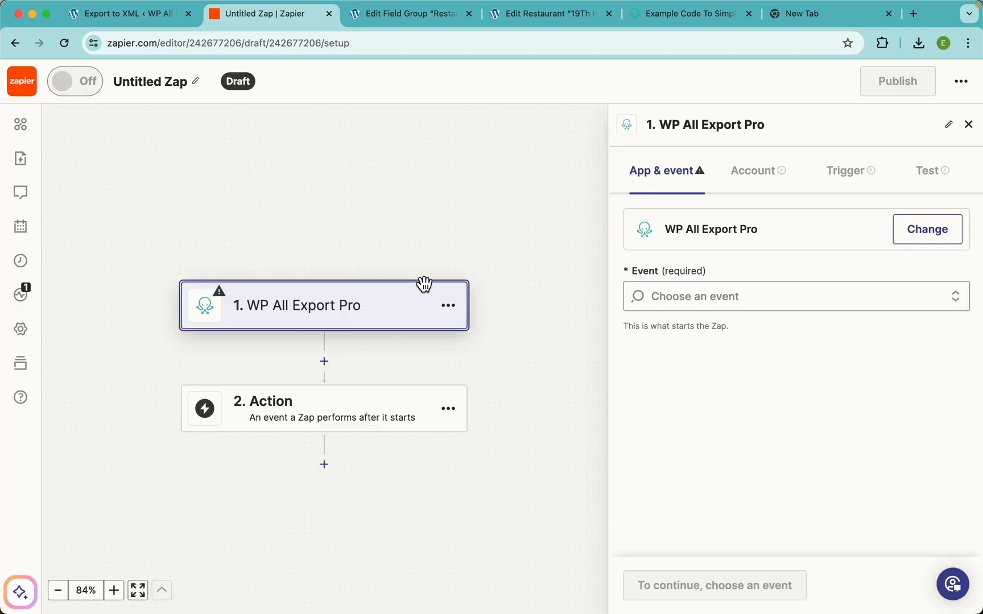
{"action": "left_click", "coordinate": [710, 304]}
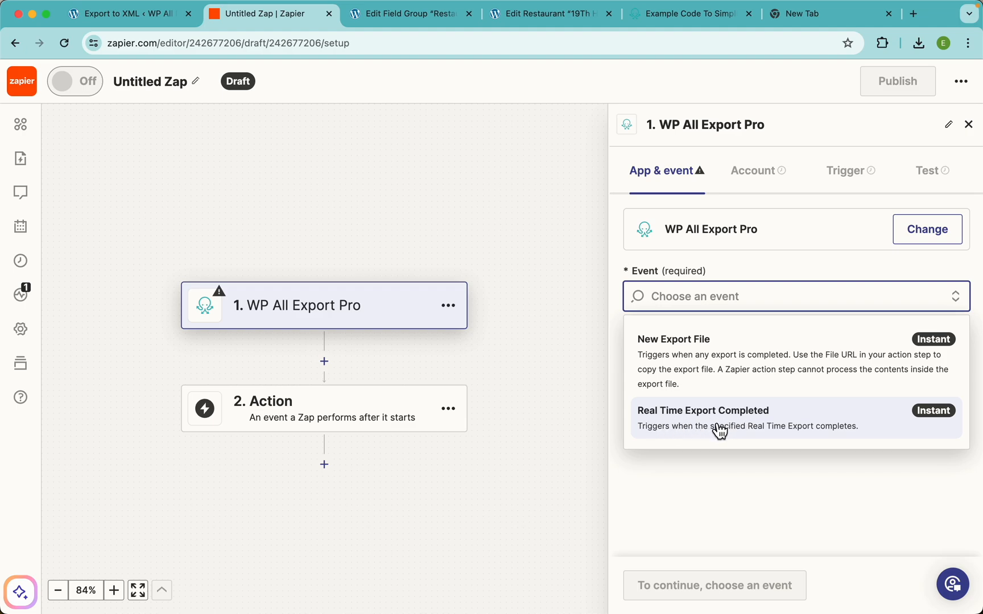
{"action": "left_click", "coordinate": [698, 368]}
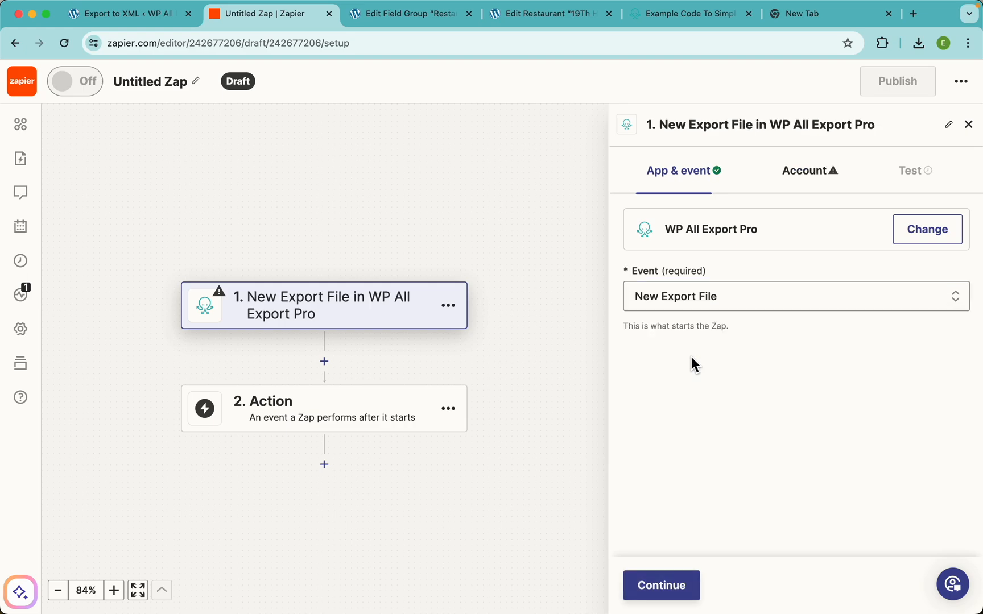
{"action": "left_click", "coordinate": [673, 575]}
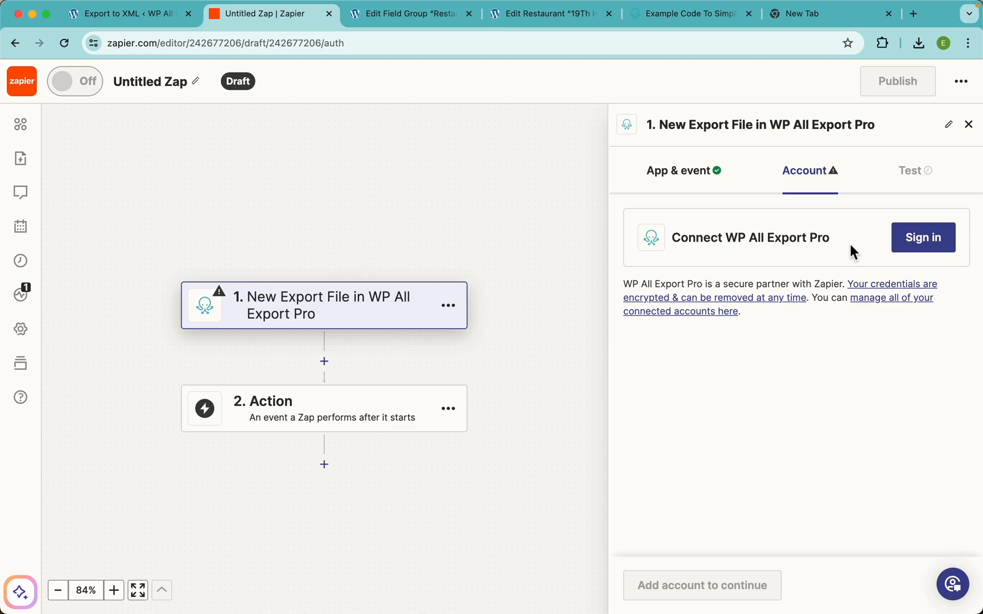
Step: Copy the API key from All Export Settings into the connection form's API Key field
{"action": "left_click", "coordinate": [933, 240]}
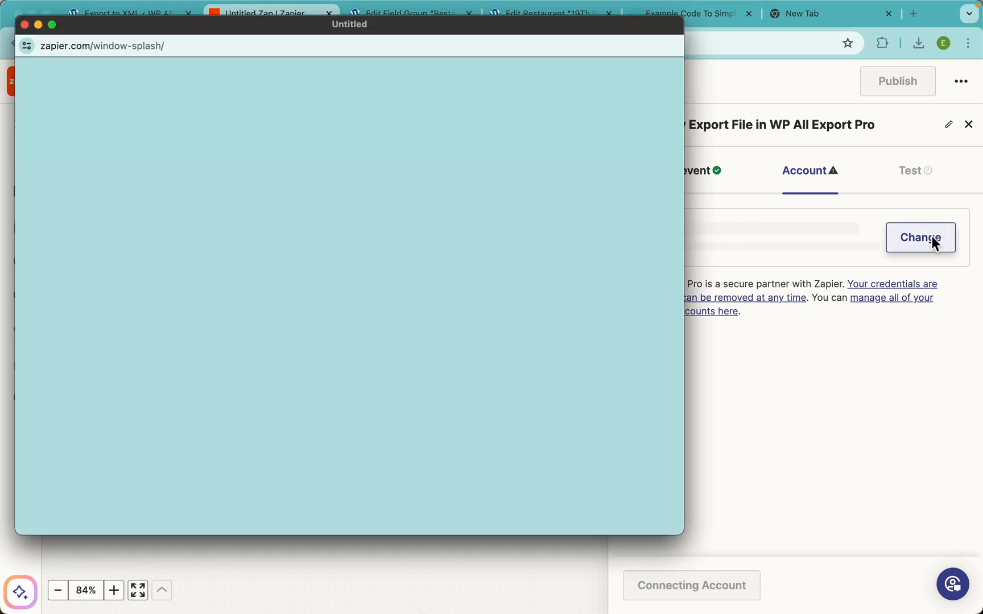
{"action": "left_click_drag", "start_coordinate": [357, 31], "coordinate": [430, 85]}
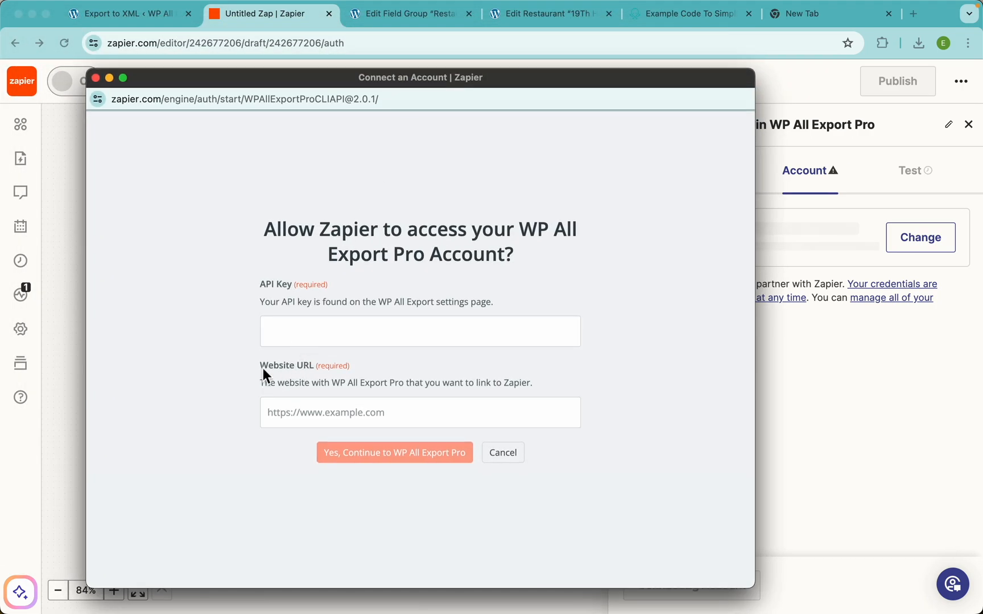
{"action": "left_click", "coordinate": [132, 15]}
{"action": "left_click", "coordinate": [25, 539]}
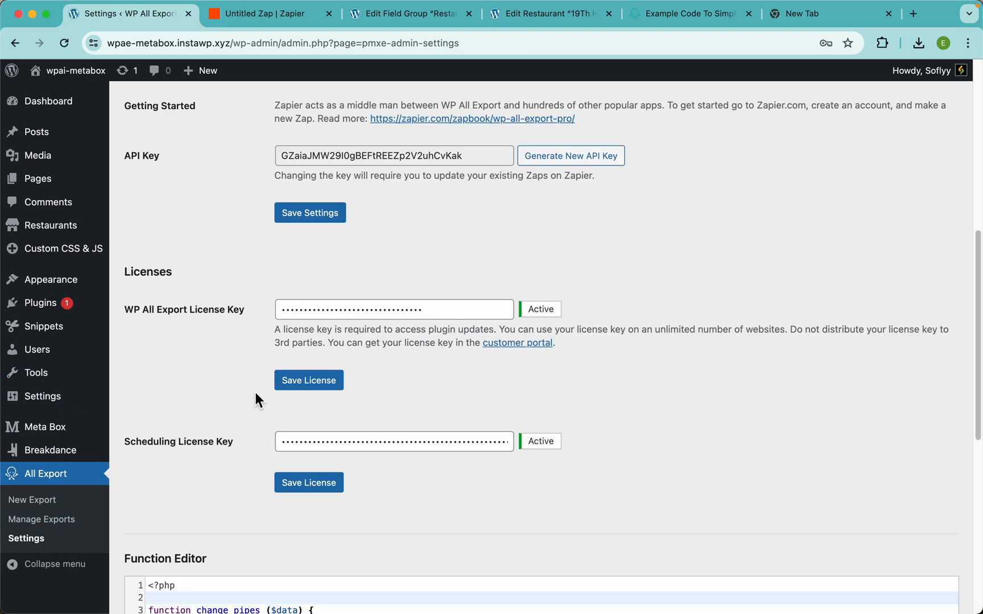
{"action": "scroll", "coordinate": [297, 331], "scroll_direction": "up", "scroll_amount": 3}
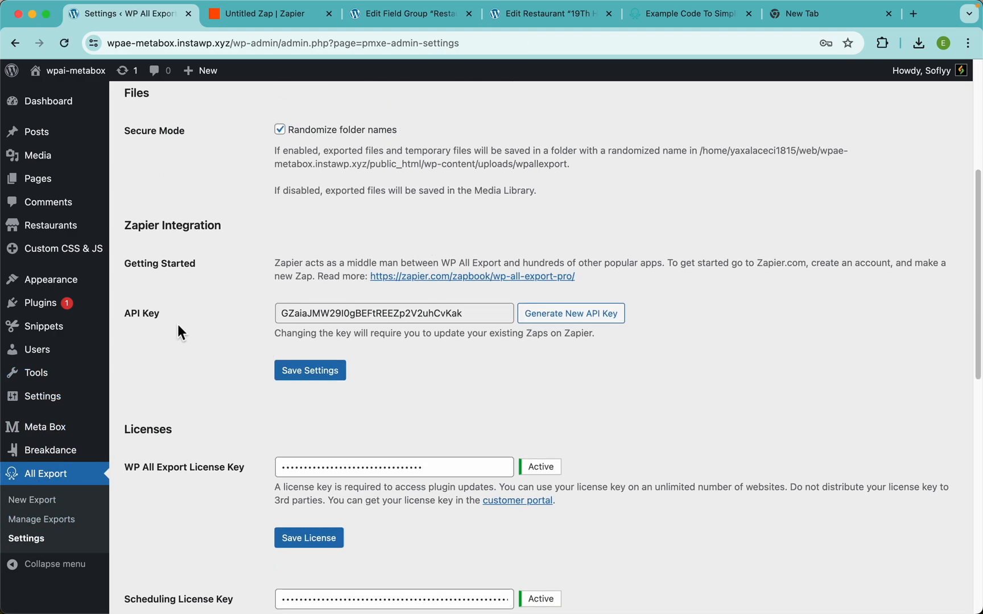
{"action": "double_click", "coordinate": [394, 317]}
{"action": "key", "text": "super+c"}
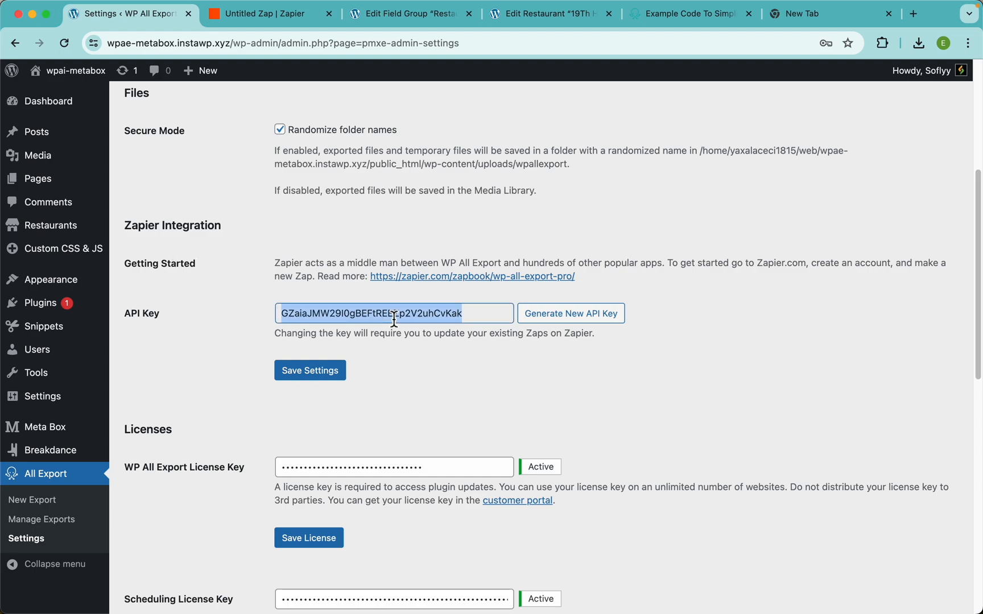
{"action": "key", "text": "super+grave"}
{"action": "left_click", "coordinate": [356, 338]}
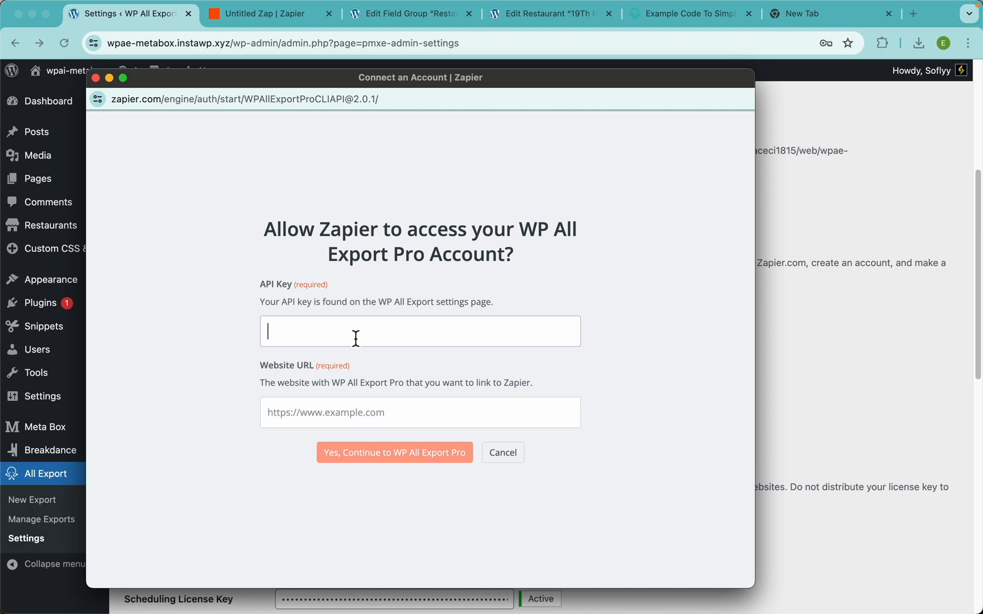
{"action": "key", "text": "super+v"}
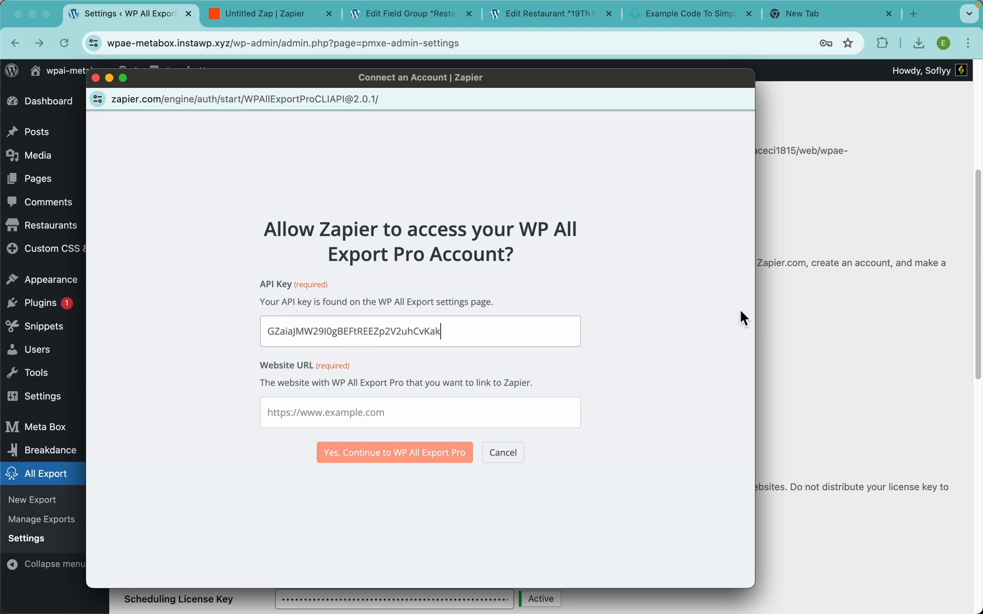
Step: Enter the WordPress site address as the Website URL and submit the account connection
{"action": "left_click", "coordinate": [772, 314]}
{"action": "left_click_drag", "start_coordinate": [232, 47], "coordinate": [98, 47]}
{"action": "key", "text": "super+c"}
{"action": "key", "text": "super+grave"}
{"action": "left_click", "coordinate": [320, 414]}
{"action": "key", "text": "super+v"}
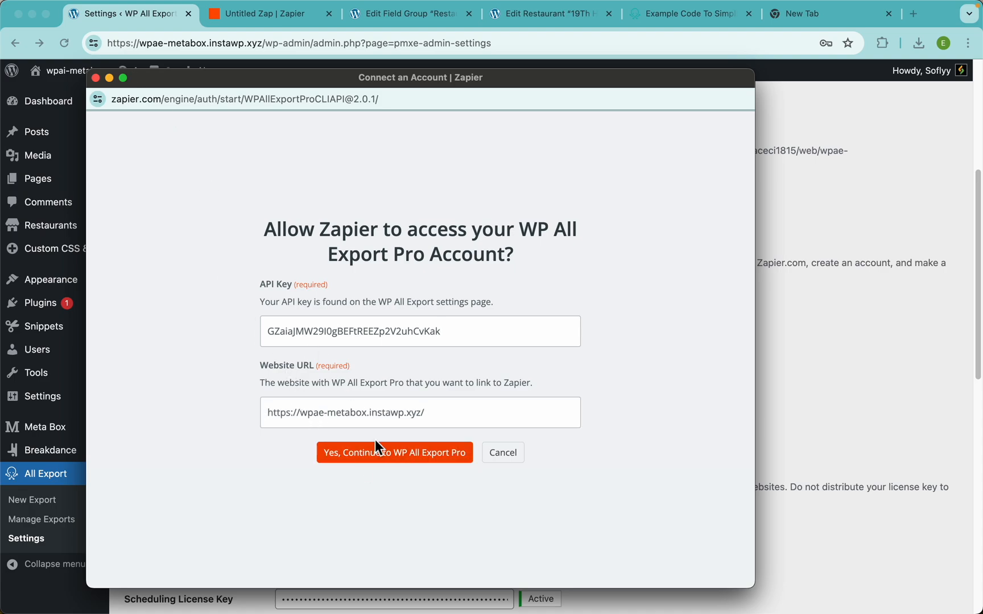
{"action": "left_click", "coordinate": [400, 461]}
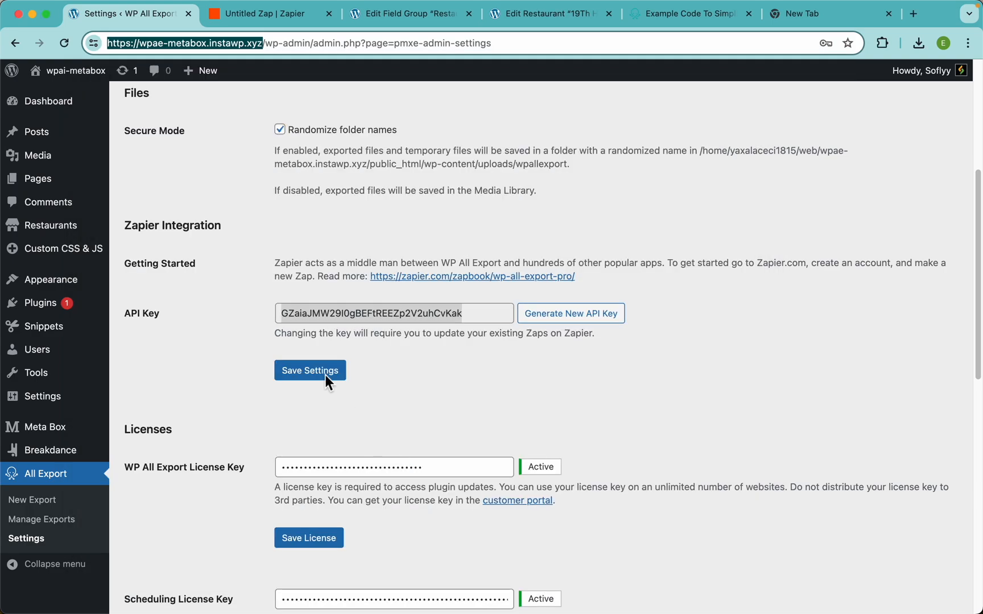
{"action": "left_click", "coordinate": [268, 20]}
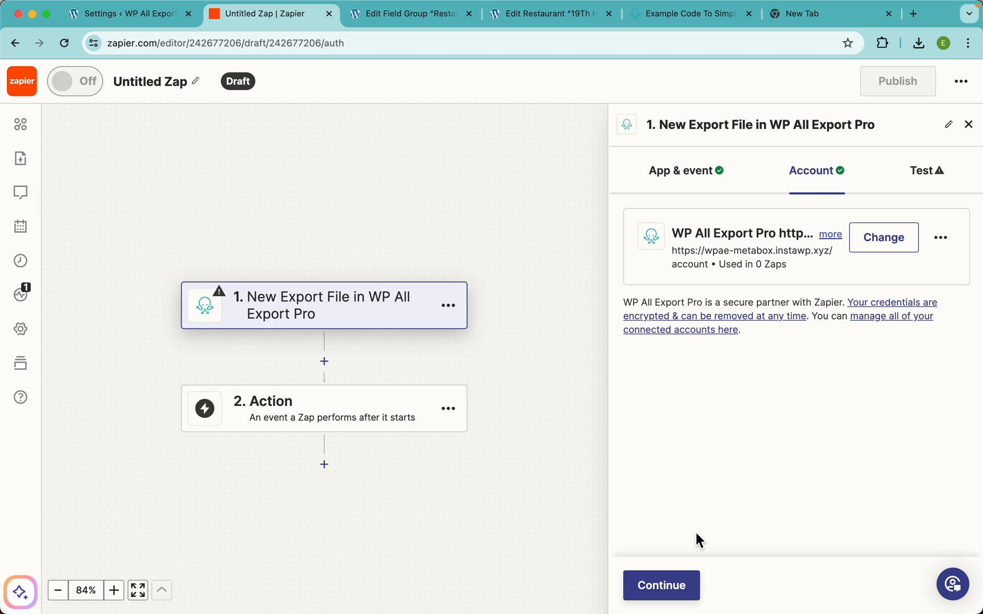
Step: Test the trigger, review the Export A record (606 records), and continue to step 2
{"action": "left_click", "coordinate": [666, 586]}
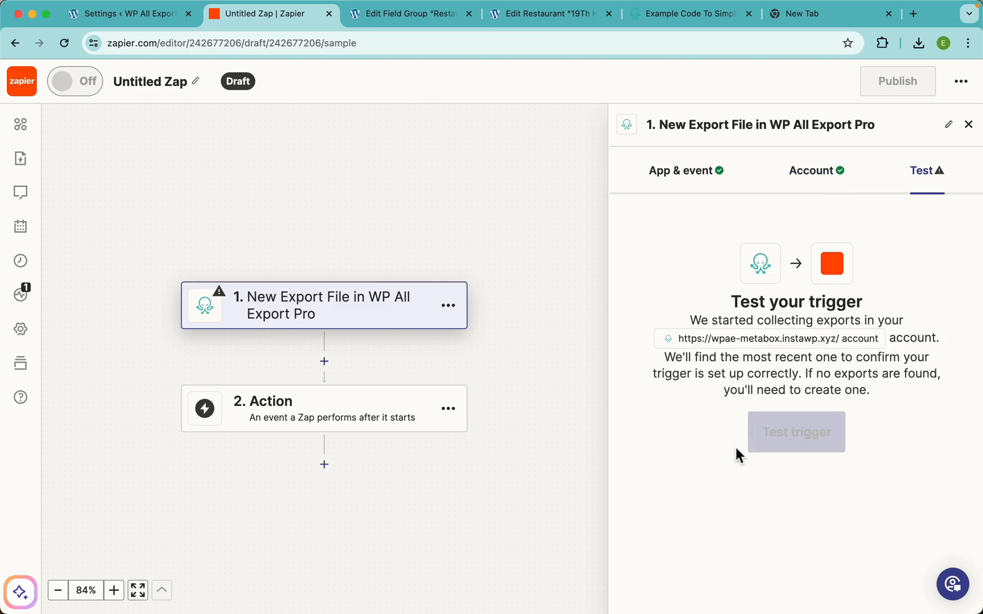
{"action": "left_click", "coordinate": [804, 436]}
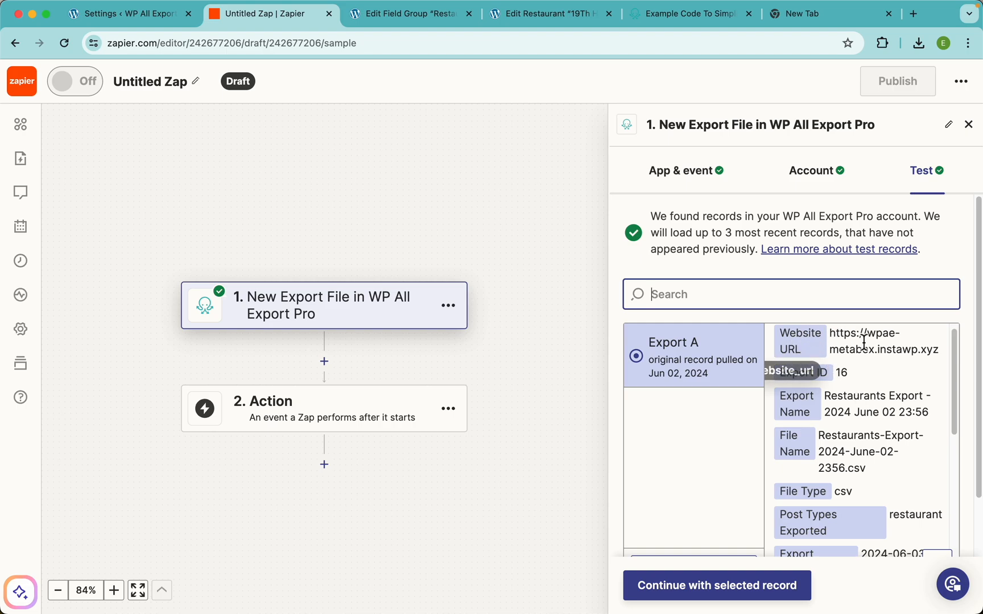
{"action": "scroll", "coordinate": [884, 438], "scroll_direction": "down", "scroll_amount": 3}
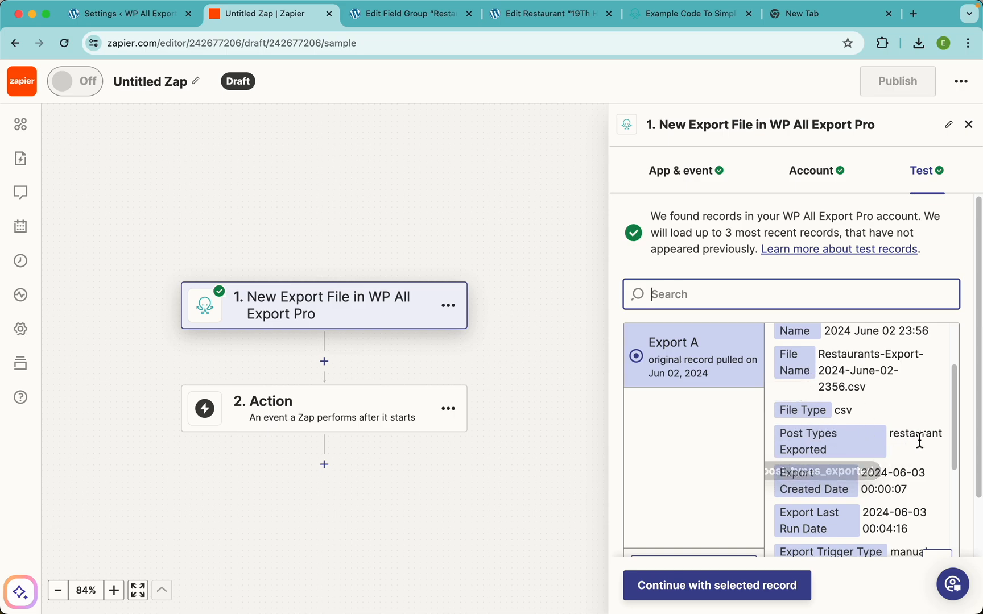
{"action": "scroll", "coordinate": [876, 456], "scroll_direction": "down", "scroll_amount": 5}
{"action": "scroll", "coordinate": [893, 477], "scroll_direction": "down", "scroll_amount": 3}
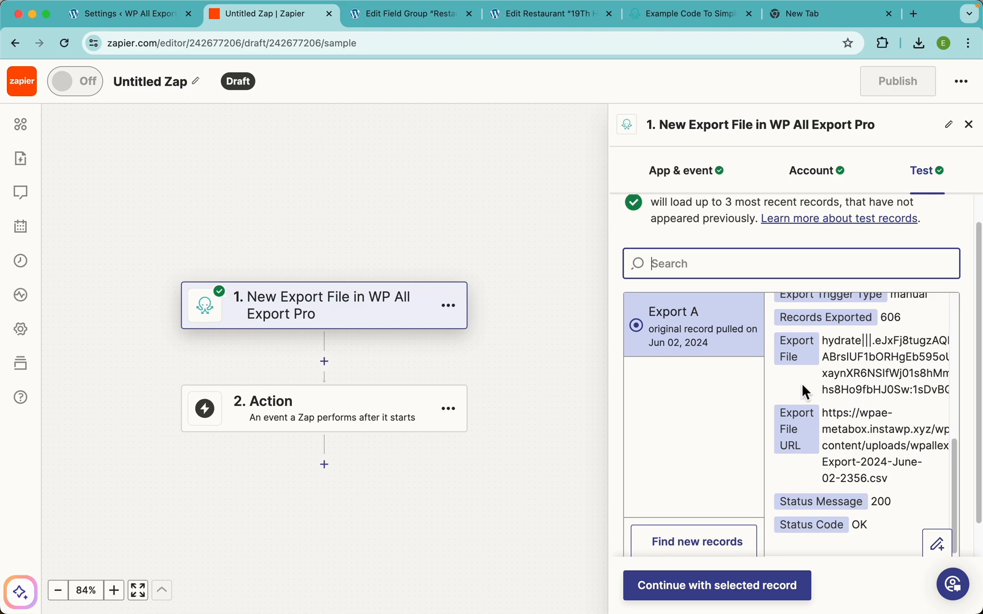
{"action": "left_click", "coordinate": [732, 591]}
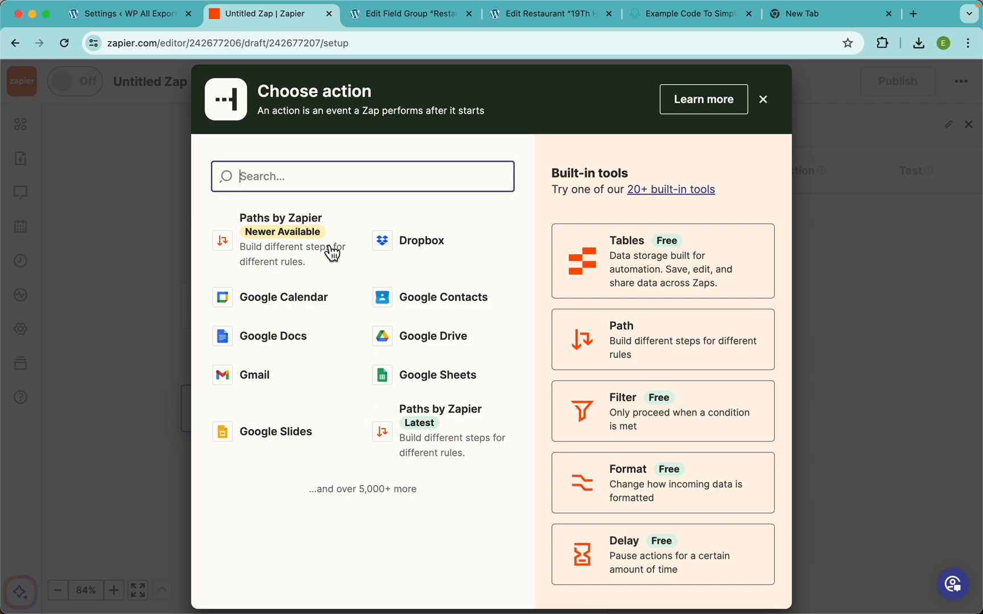
Step: Set step 2 to Google Drive's Upload File event
{"action": "left_click", "coordinate": [483, 343]}
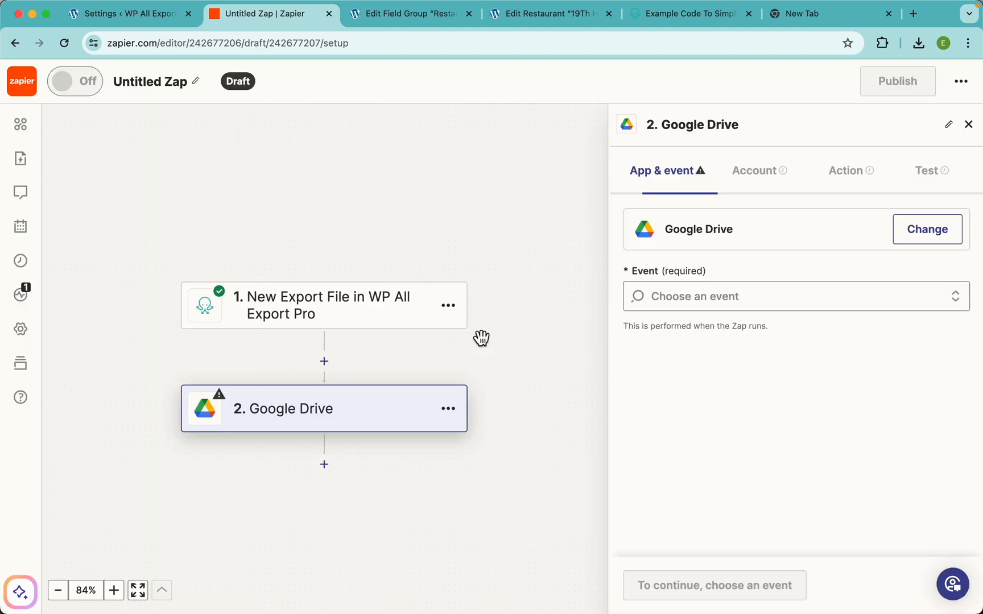
{"action": "left_click", "coordinate": [744, 303]}
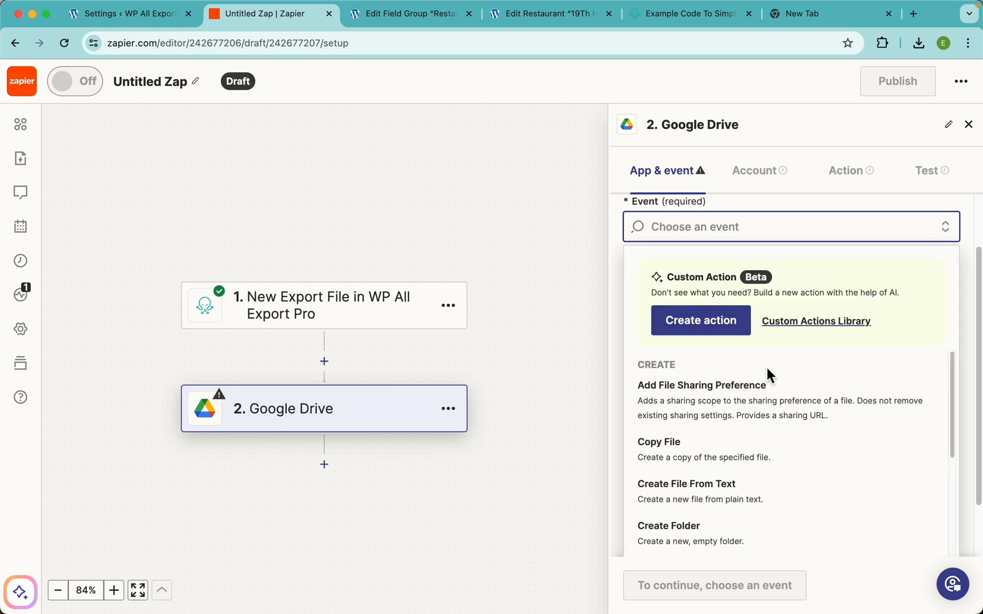
{"action": "scroll", "coordinate": [794, 457], "scroll_direction": "down", "scroll_amount": 3}
{"action": "scroll", "coordinate": [796, 457], "scroll_direction": "down", "scroll_amount": 5}
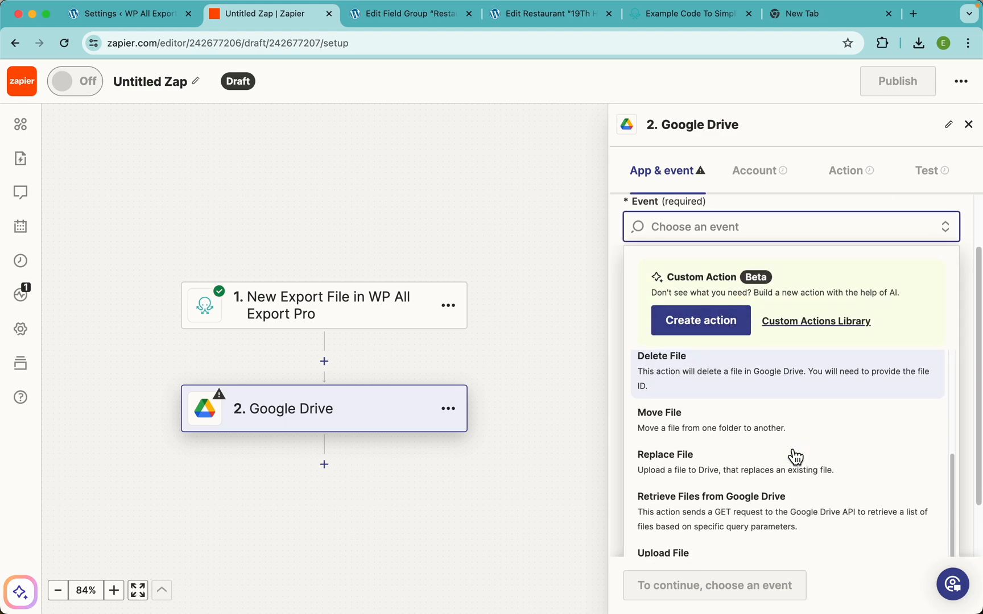
{"action": "left_click", "coordinate": [716, 486]}
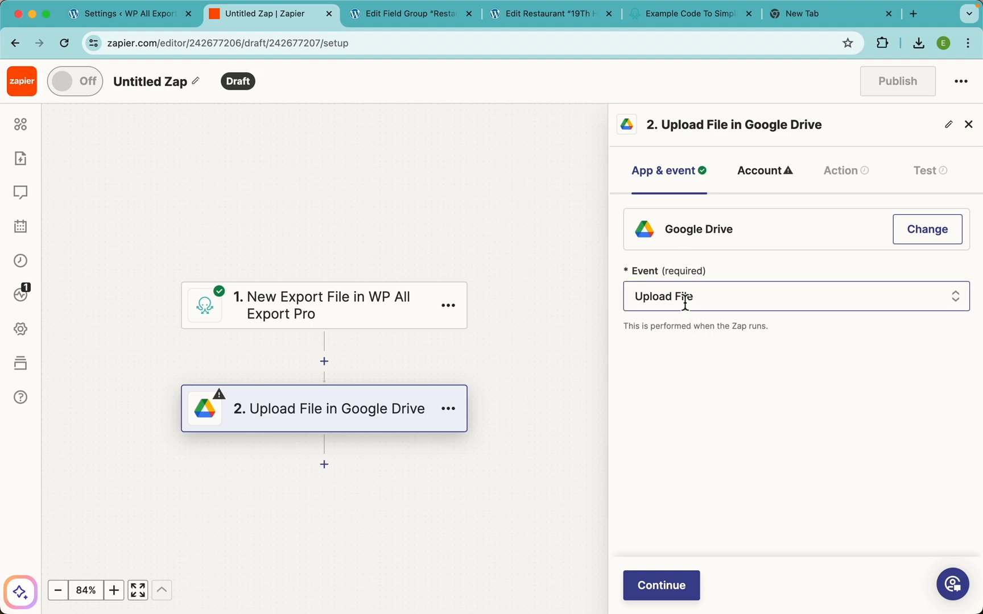
{"action": "left_click", "coordinate": [671, 595]}
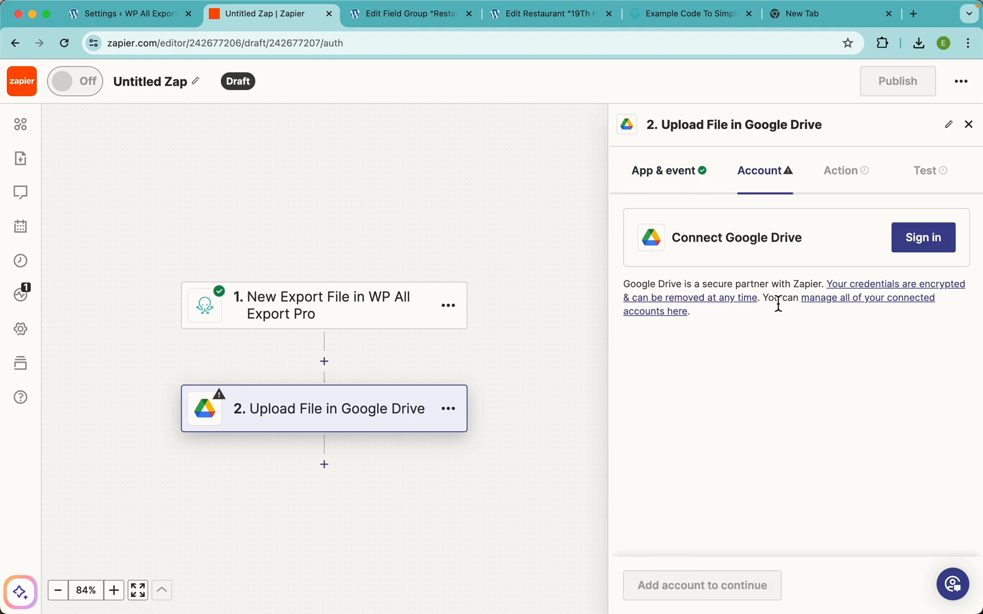
Step: Sign in with the Google account and allow Zapier access to Drive files
{"action": "left_click", "coordinate": [927, 253]}
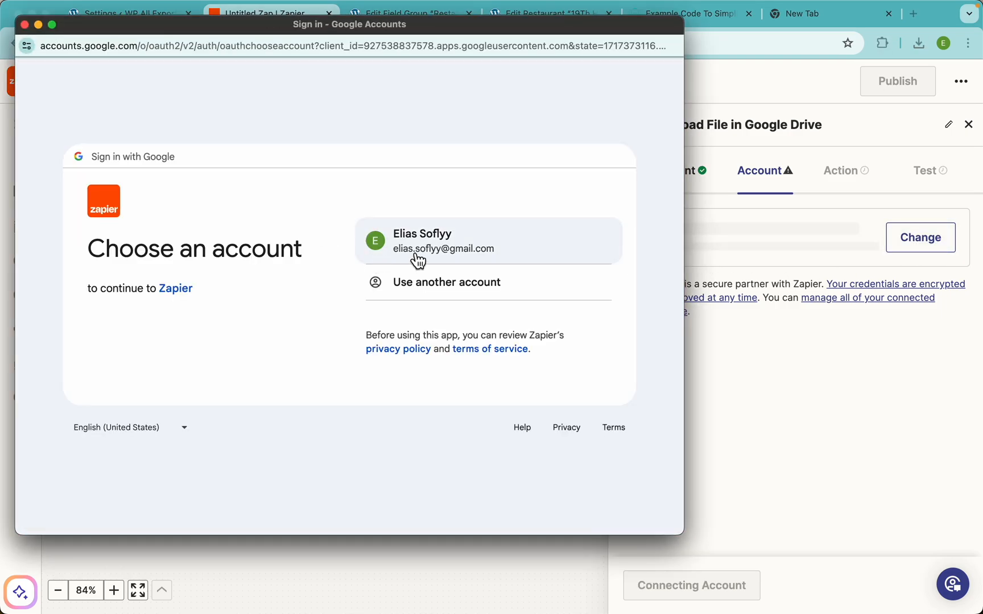
{"action": "left_click", "coordinate": [435, 248]}
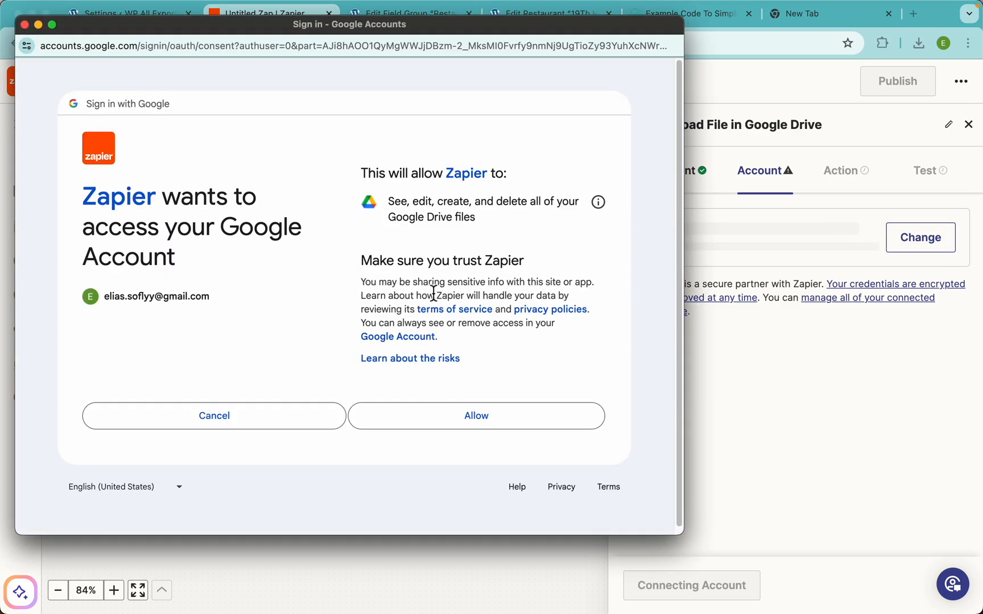
{"action": "left_click", "coordinate": [470, 424]}
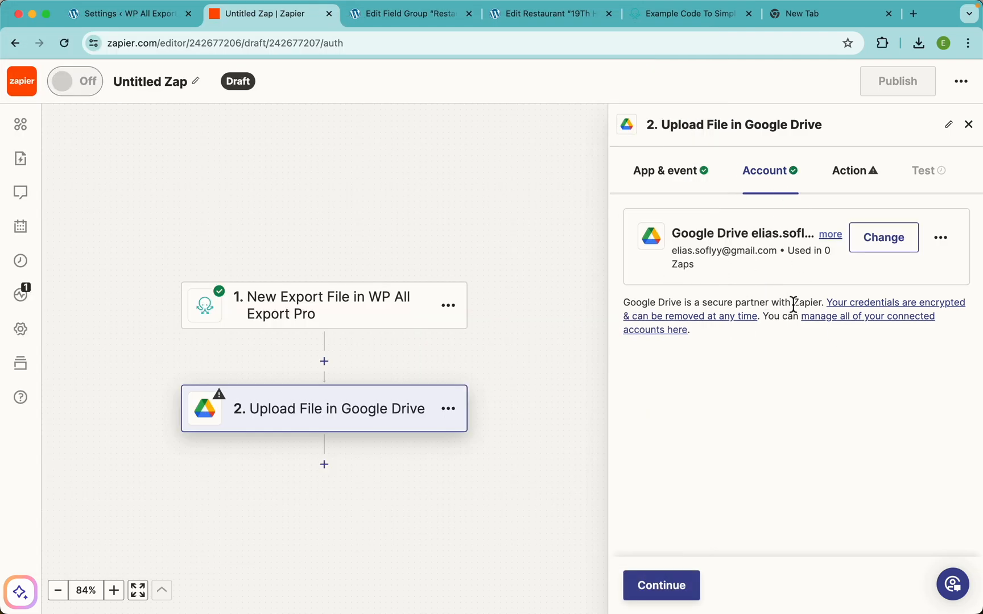
Step: Target the upload at My Google Drive, folder WPAE - Meta Box
{"action": "left_click", "coordinate": [680, 598]}
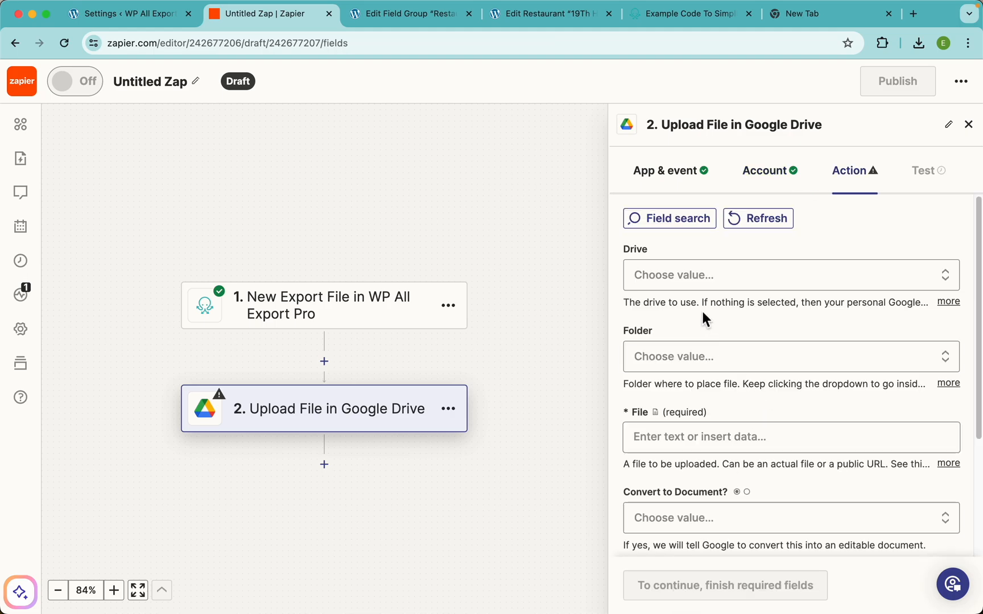
{"action": "left_click", "coordinate": [722, 279]}
{"action": "left_click", "coordinate": [705, 500]}
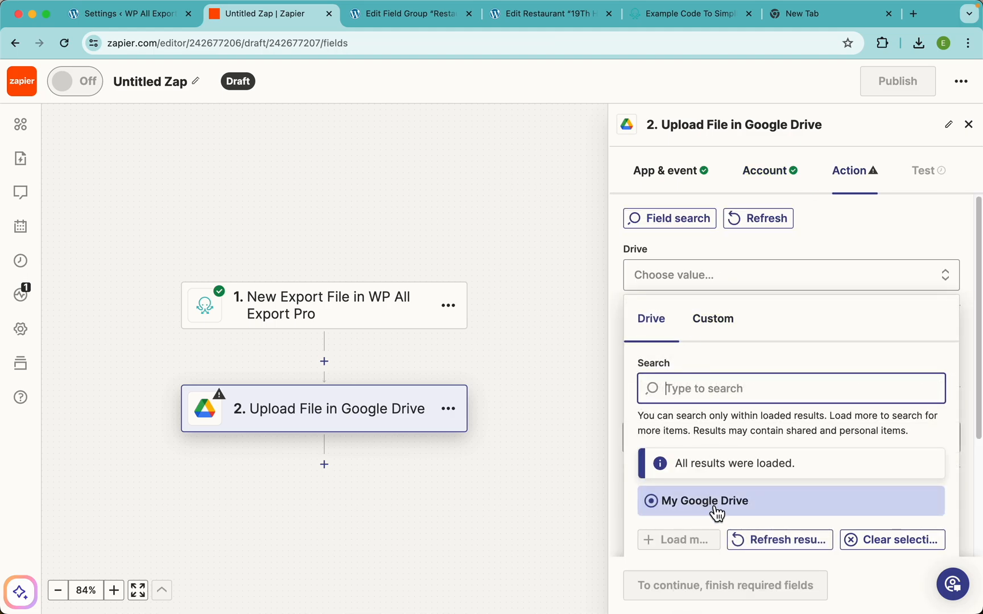
{"action": "scroll", "coordinate": [751, 341], "scroll_direction": "down", "scroll_amount": 2}
{"action": "left_click", "coordinate": [705, 316]}
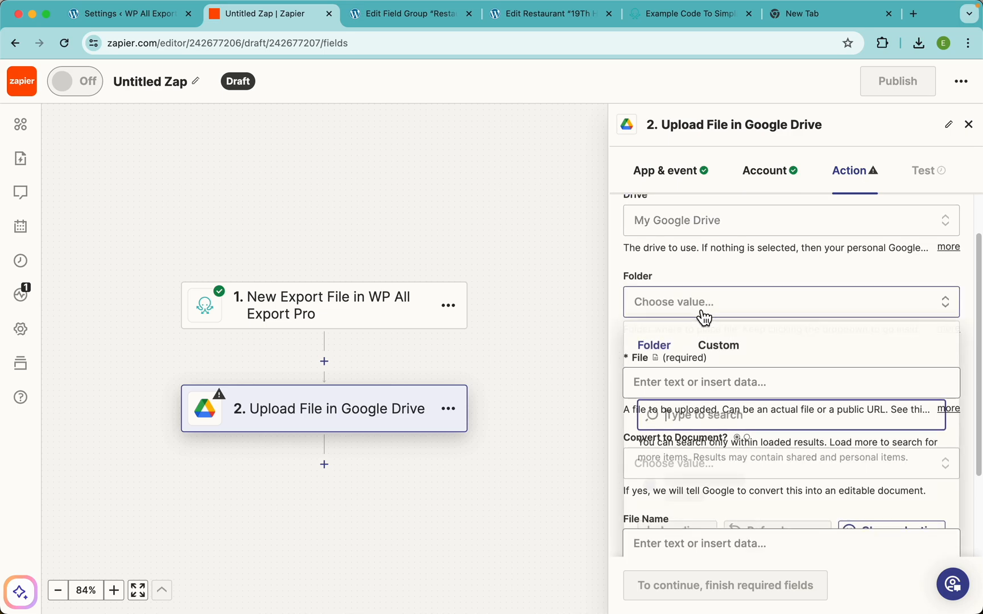
{"action": "scroll", "coordinate": [734, 433], "scroll_direction": "down", "scroll_amount": 3}
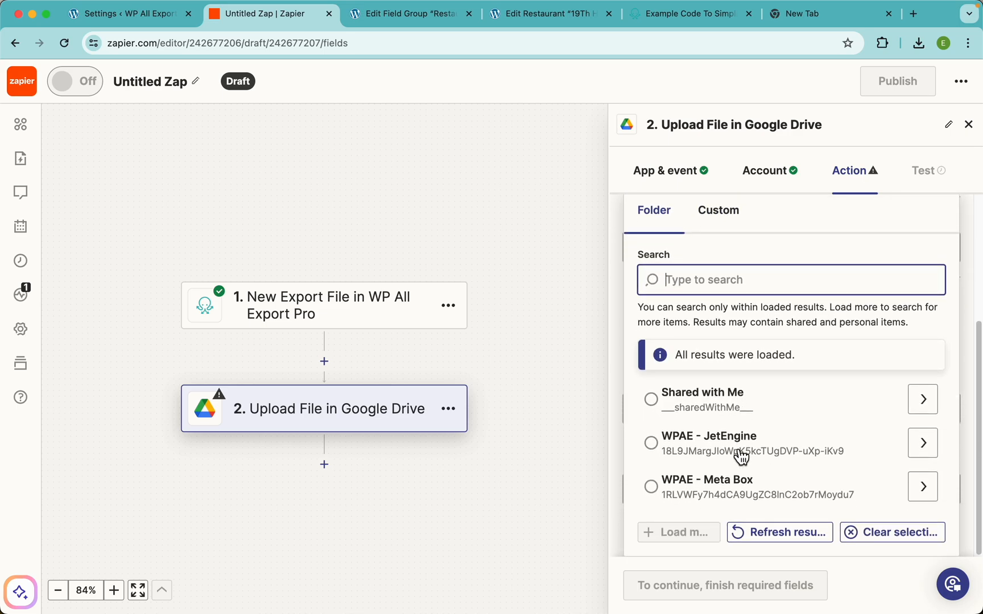
{"action": "left_click", "coordinate": [654, 490]}
{"action": "left_click", "coordinate": [726, 483]}
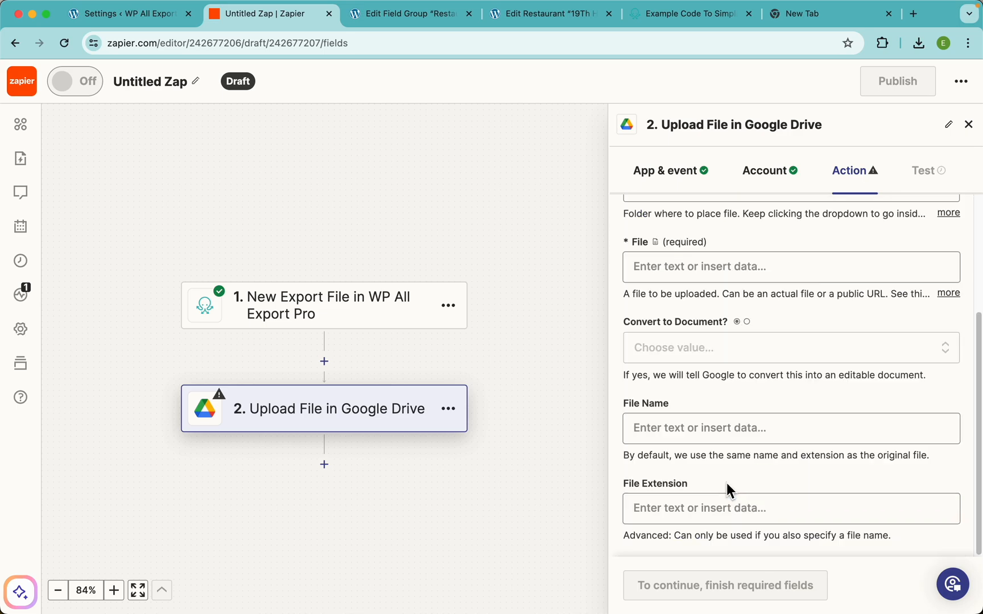
{"action": "scroll", "coordinate": [704, 282], "scroll_direction": "up", "scroll_amount": 2}
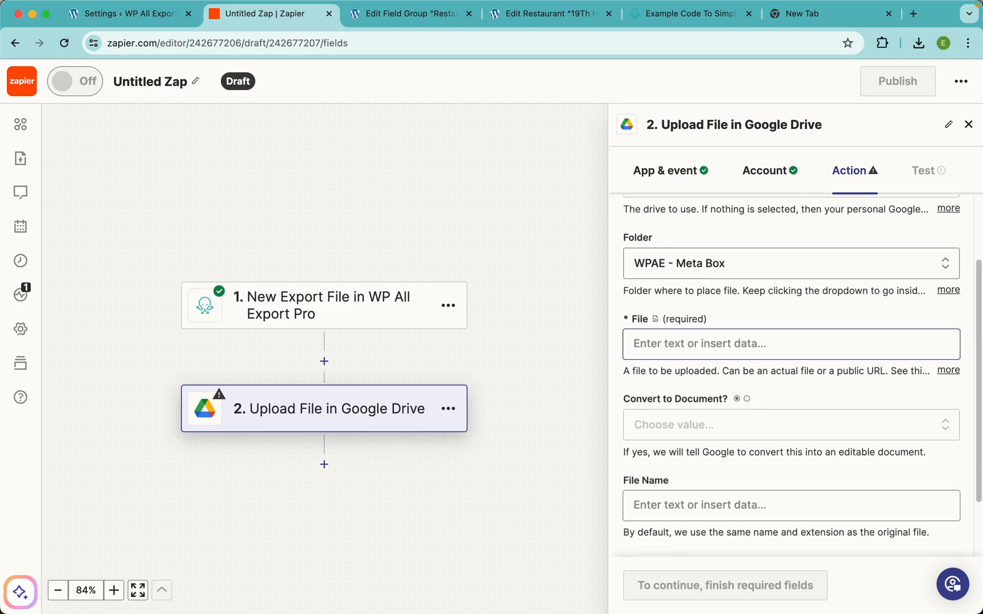
Step: Map the File field to step 1's Export File
{"action": "left_click", "coordinate": [948, 371]}
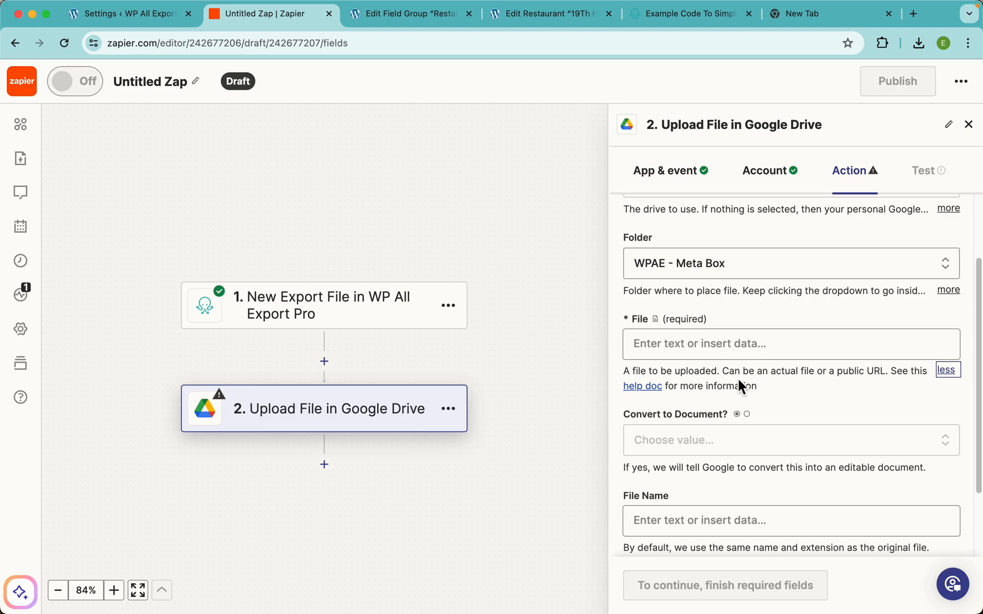
{"action": "left_click", "coordinate": [705, 348]}
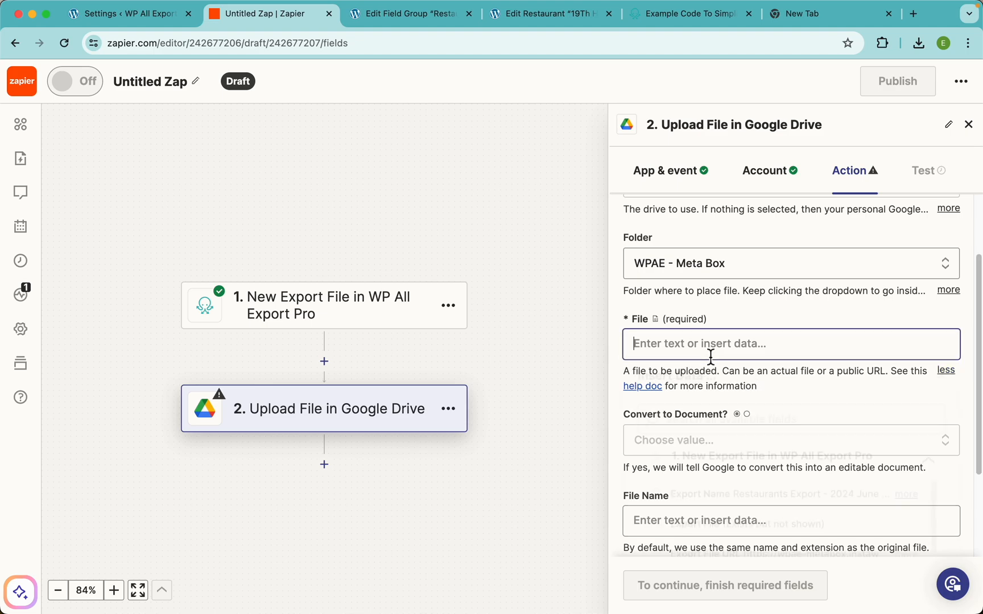
{"action": "scroll", "coordinate": [748, 399], "scroll_direction": "down", "scroll_amount": 3}
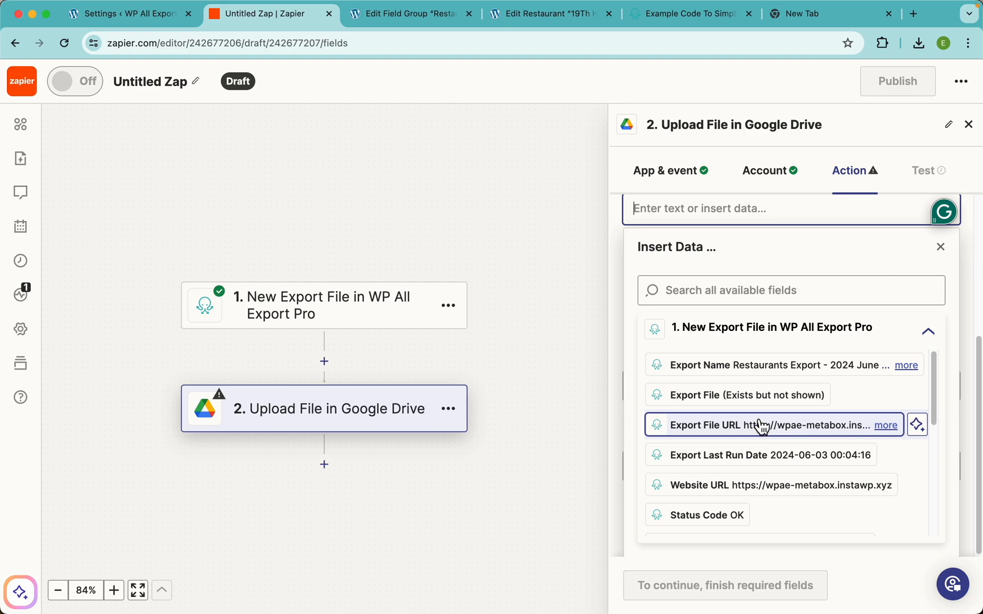
{"action": "left_click", "coordinate": [734, 405]}
Step: Set Convert to Document to True and File Name to step 1's Export Name
{"action": "left_click", "coordinate": [737, 306]}
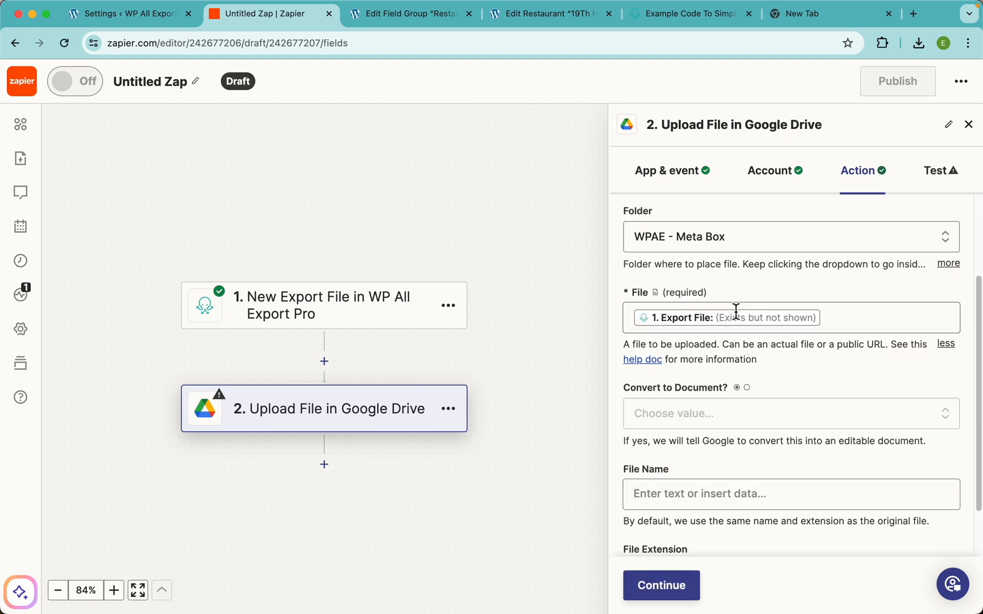
{"action": "scroll", "coordinate": [736, 342], "scroll_direction": "down", "scroll_amount": 2}
{"action": "left_click", "coordinate": [698, 347]}
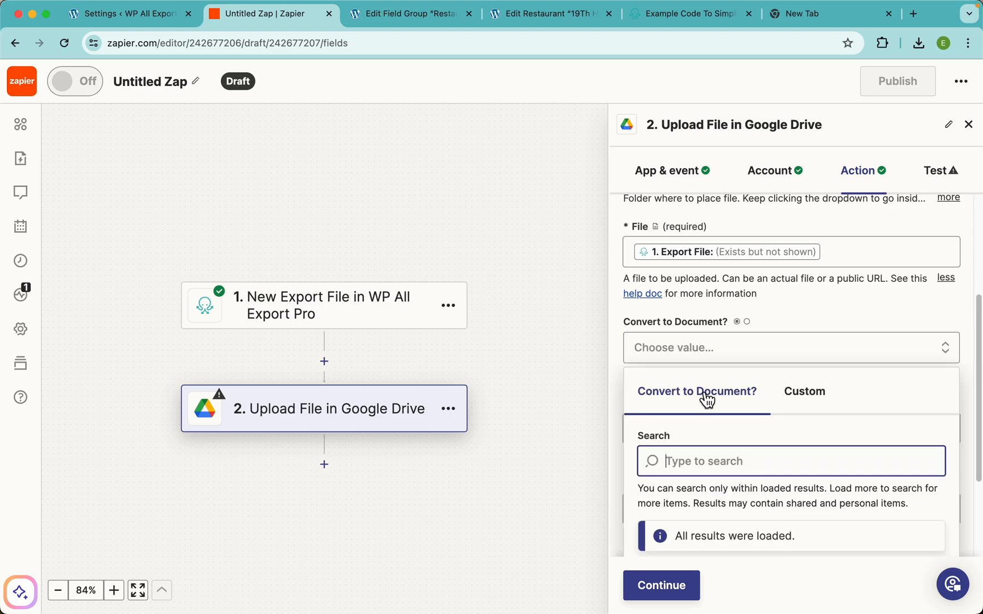
{"action": "scroll", "coordinate": [707, 445], "scroll_direction": "down", "scroll_amount": 3}
{"action": "left_click", "coordinate": [665, 490]}
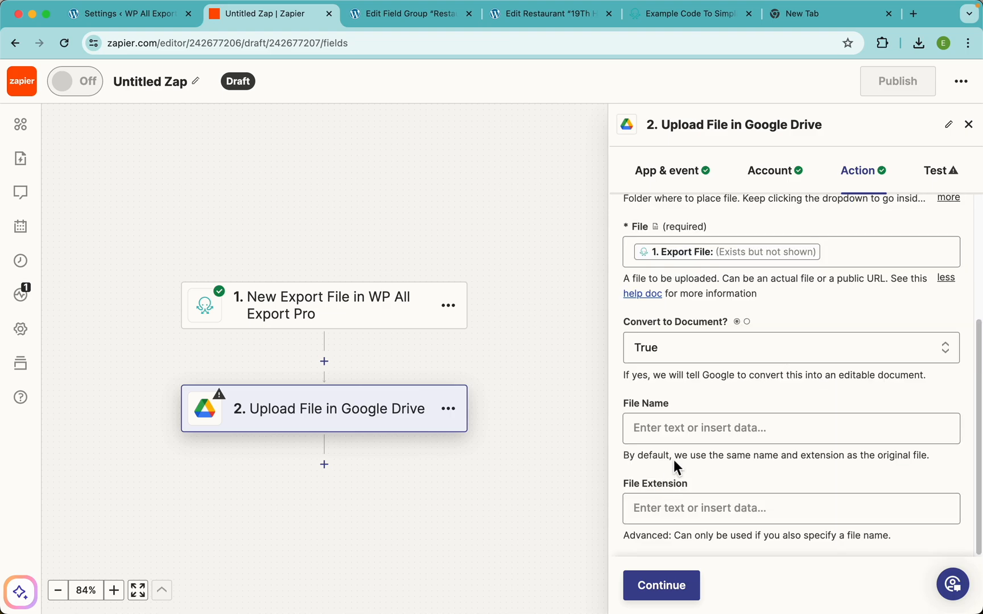
{"action": "left_click", "coordinate": [695, 431]}
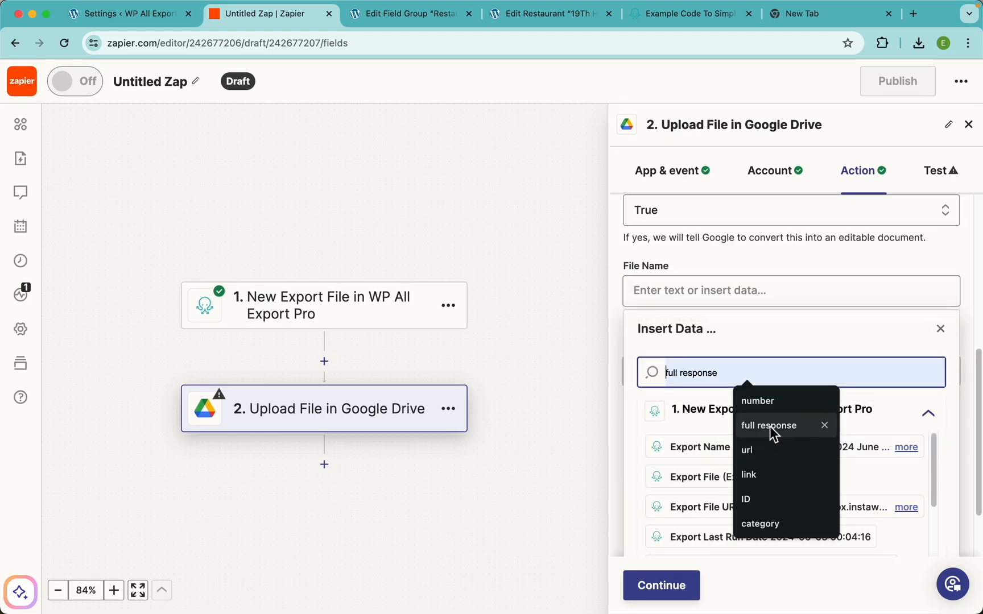
{"action": "left_click", "coordinate": [776, 336]}
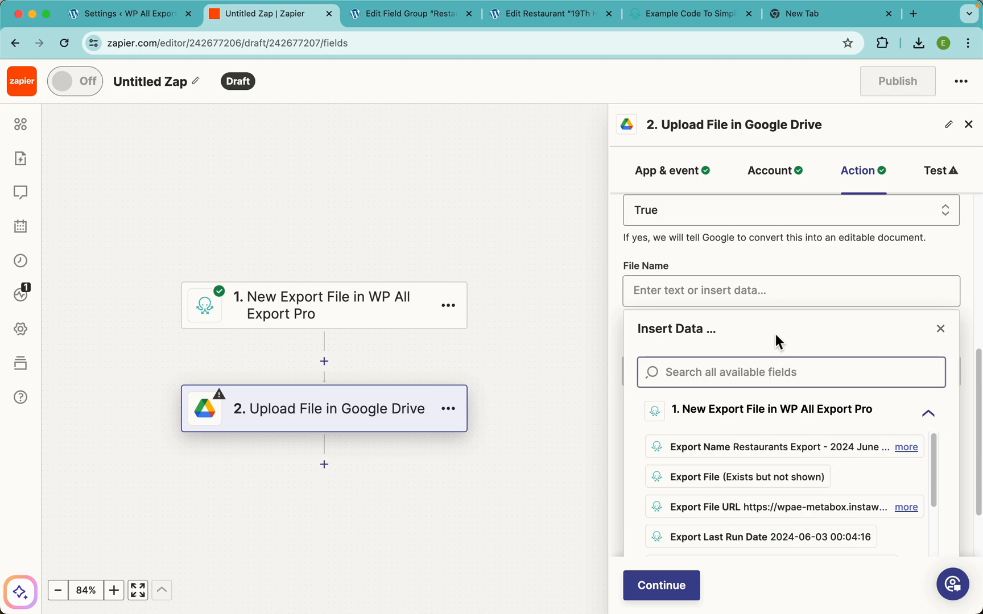
{"action": "left_click", "coordinate": [757, 455]}
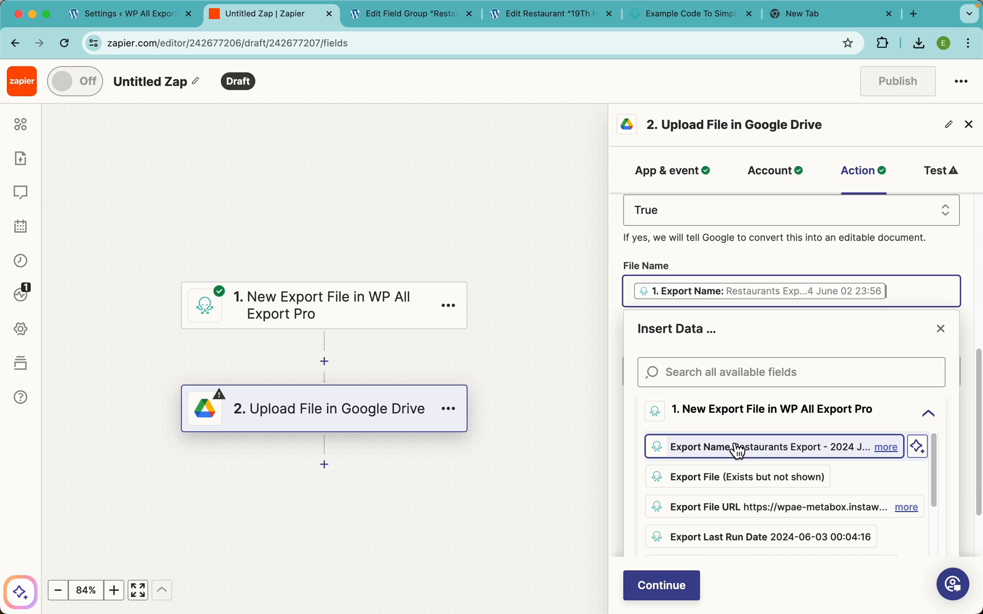
{"action": "left_click", "coordinate": [746, 276]}
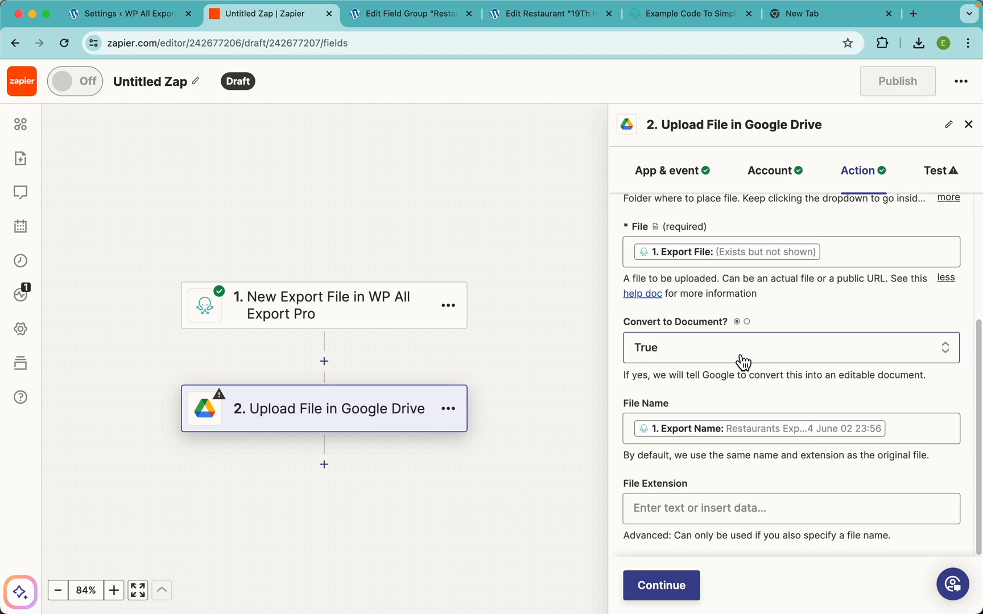
Step: Set the File Extension to step 1's File Type (csv) and continue to testing
{"action": "left_click", "coordinate": [694, 508]}
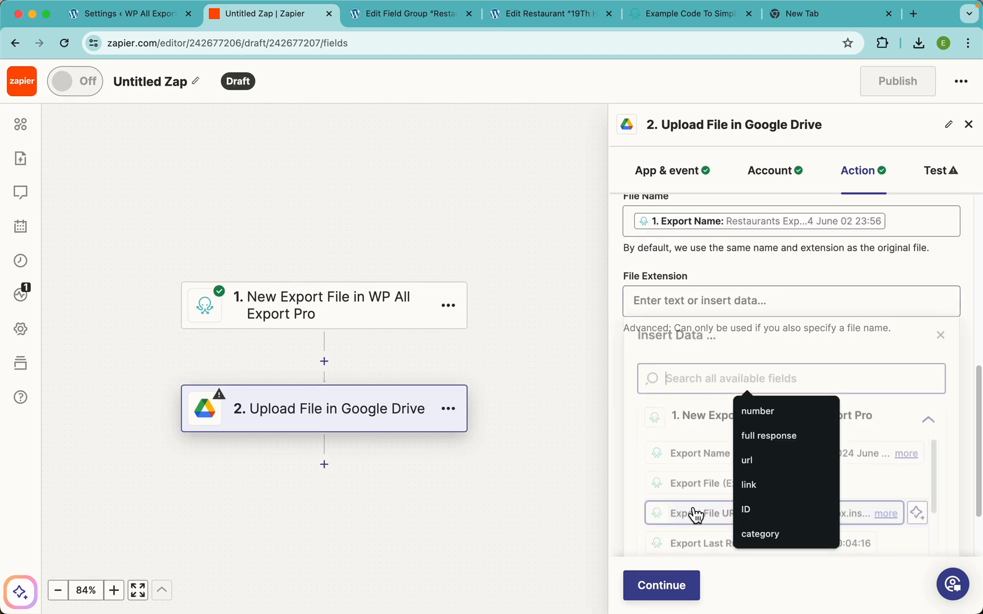
{"action": "left_click", "coordinate": [756, 353]}
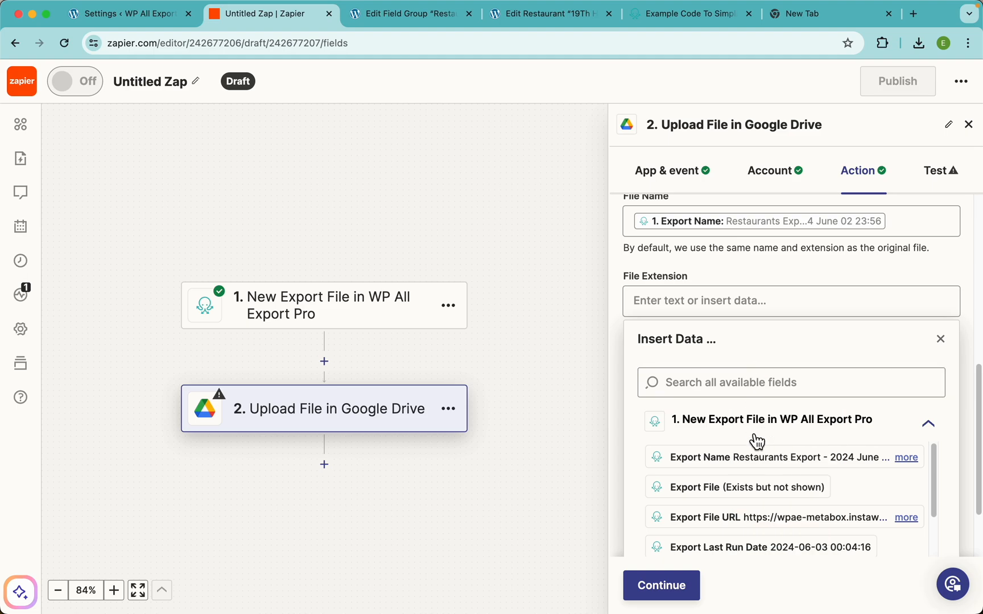
{"action": "scroll", "coordinate": [764, 482], "scroll_direction": "down", "scroll_amount": 3}
{"action": "scroll", "coordinate": [764, 483], "scroll_direction": "down", "scroll_amount": 3}
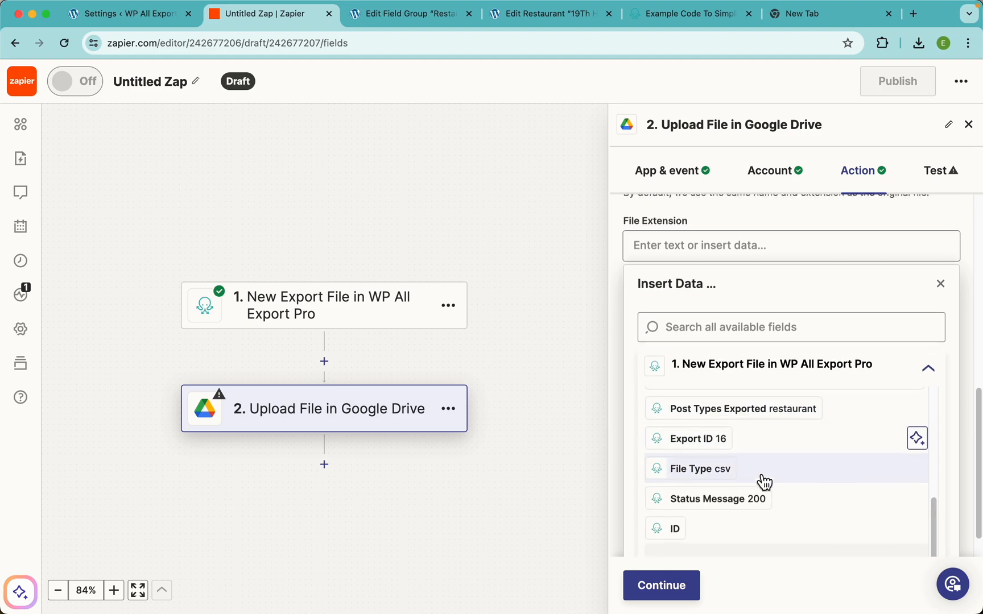
{"action": "left_click", "coordinate": [706, 459]}
{"action": "scroll", "coordinate": [750, 281], "scroll_direction": "up", "scroll_amount": 3}
{"action": "left_click", "coordinate": [761, 320]}
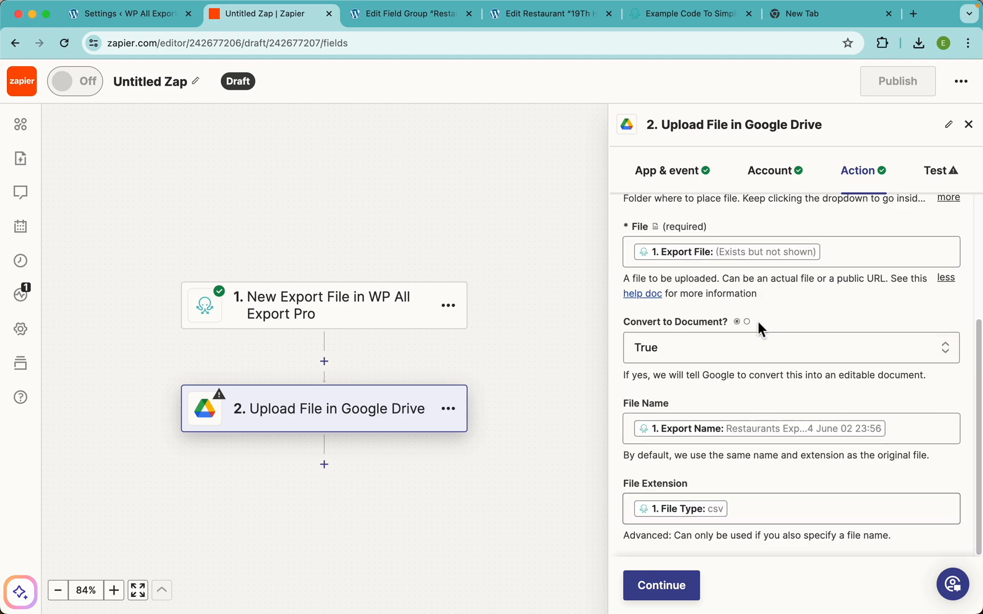
{"action": "left_click", "coordinate": [674, 588]}
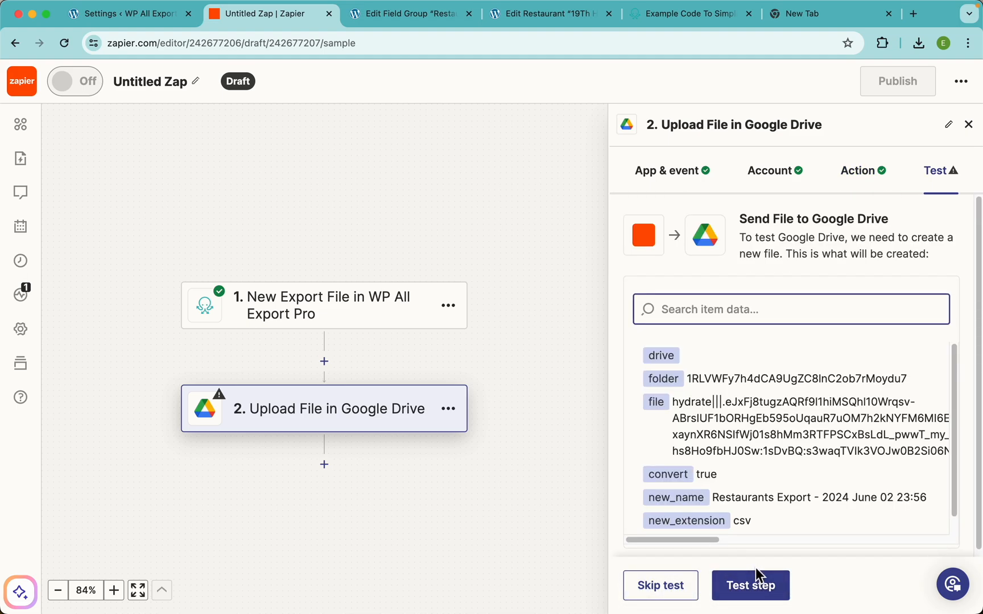
{"action": "left_click", "coordinate": [807, 18]}
Step: Open the empty WPAE - Meta Box folder from My Drive in a tab beside Zapier
{"action": "scroll", "coordinate": [869, 319], "scroll_direction": "down", "scroll_amount": 2}
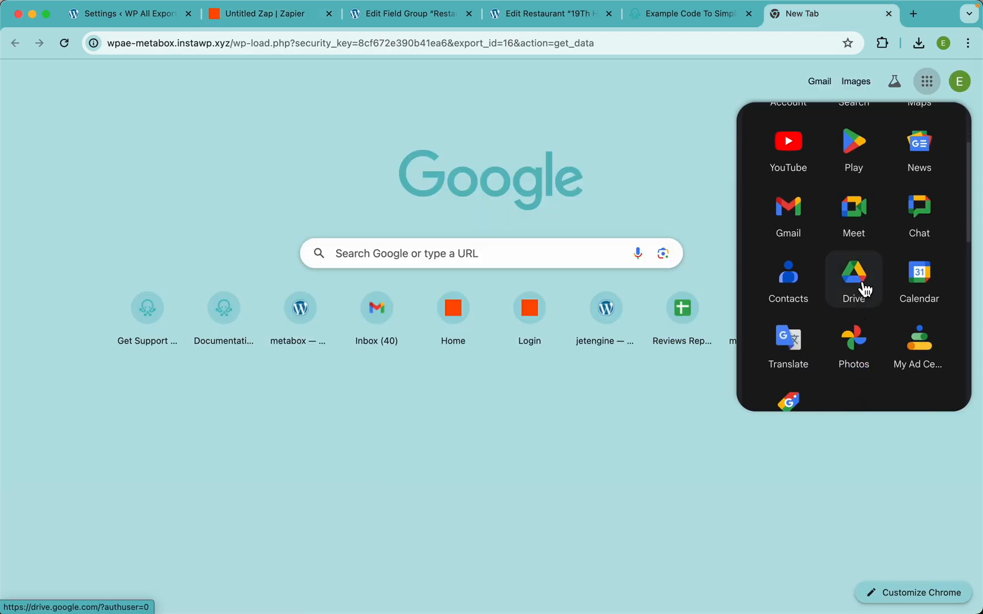
{"action": "left_click", "coordinate": [865, 289]}
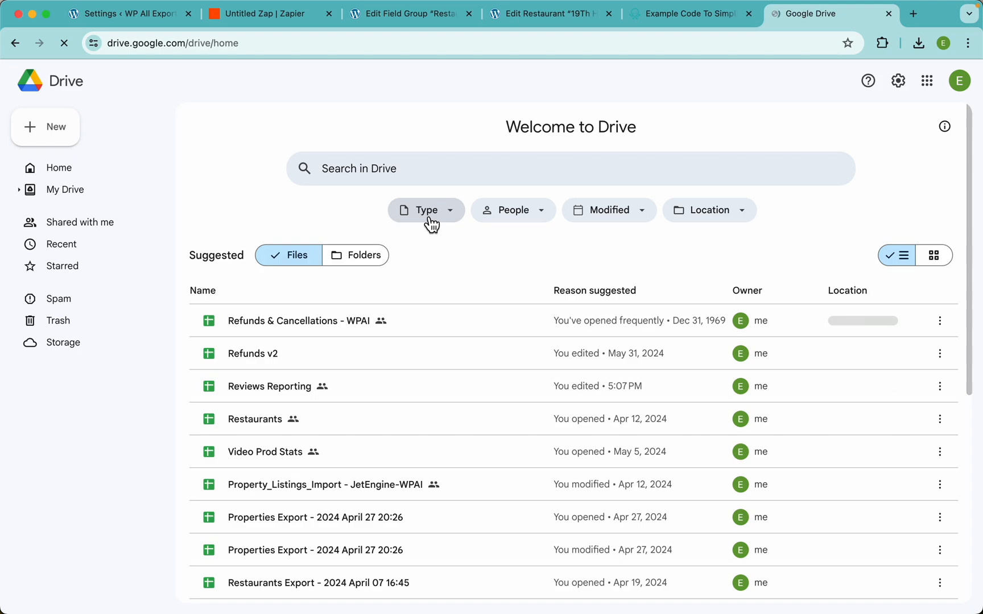
{"action": "left_click", "coordinate": [63, 192]}
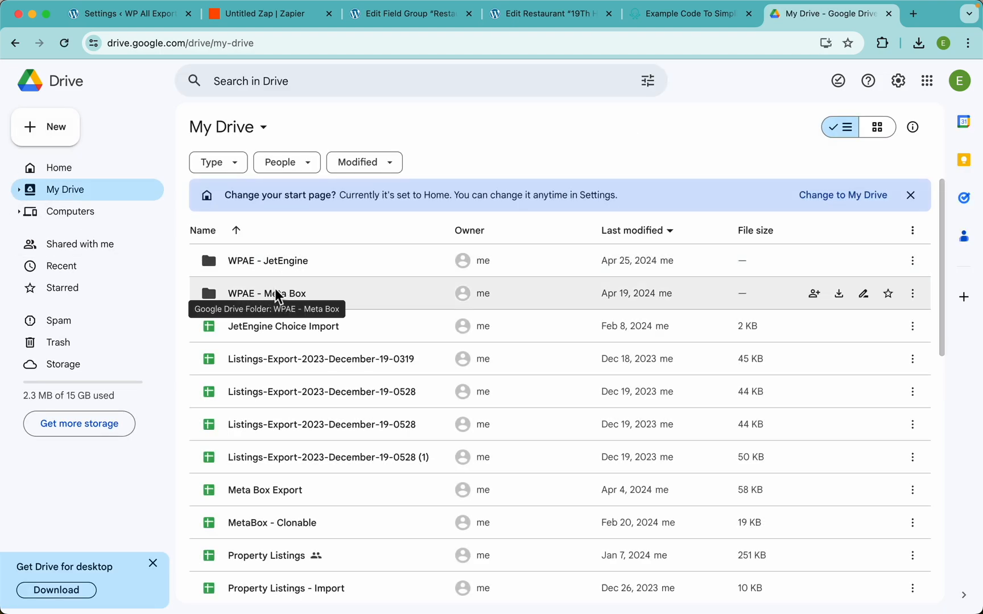
{"action": "left_click", "coordinate": [334, 292]}
{"action": "double_click", "coordinate": [334, 293]}
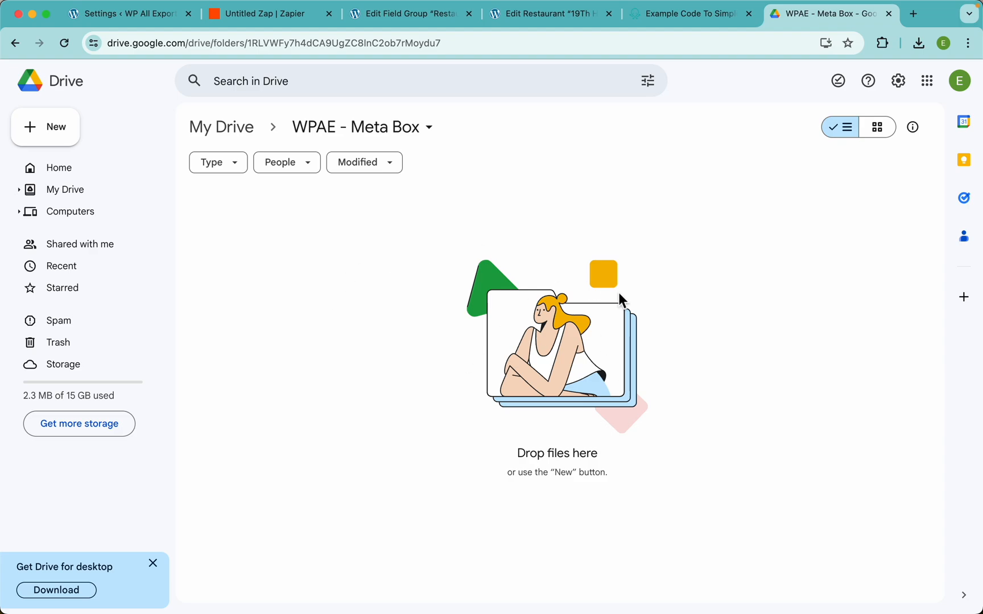
{"action": "left_click_drag", "start_coordinate": [807, 18], "coordinate": [423, 20]}
Step: Test the upload step and confirm Restaurants Export - 2024 June 02 23:56 appears in Drive
{"action": "left_click", "coordinate": [287, 26]}
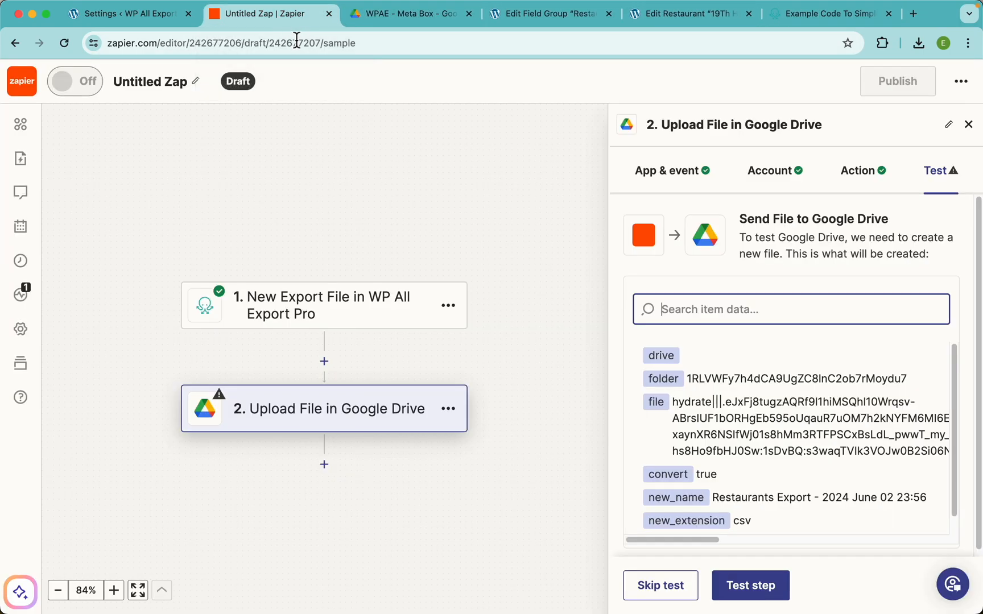
{"action": "left_click", "coordinate": [746, 587]}
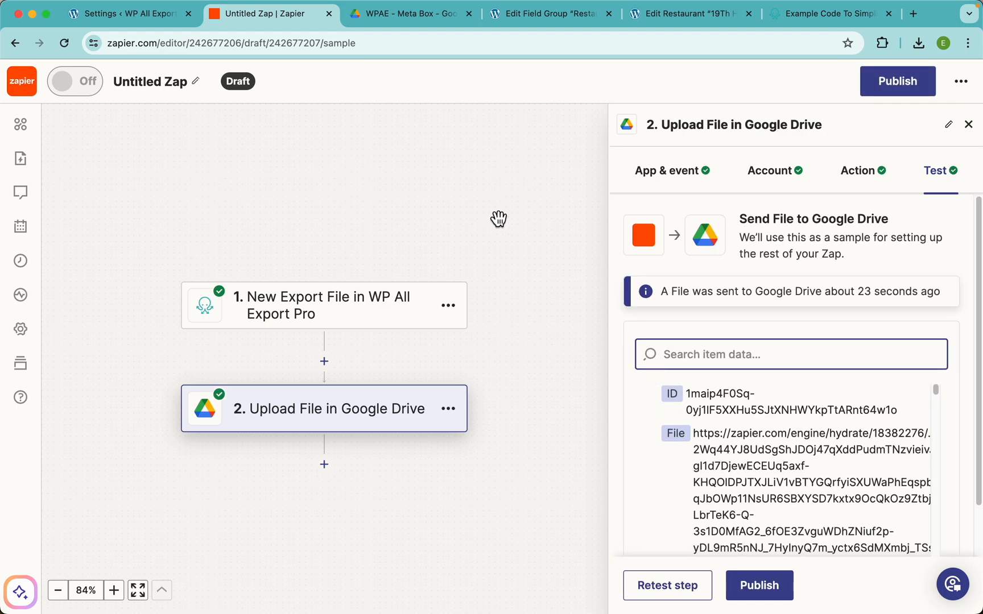
{"action": "left_click", "coordinate": [396, 21]}
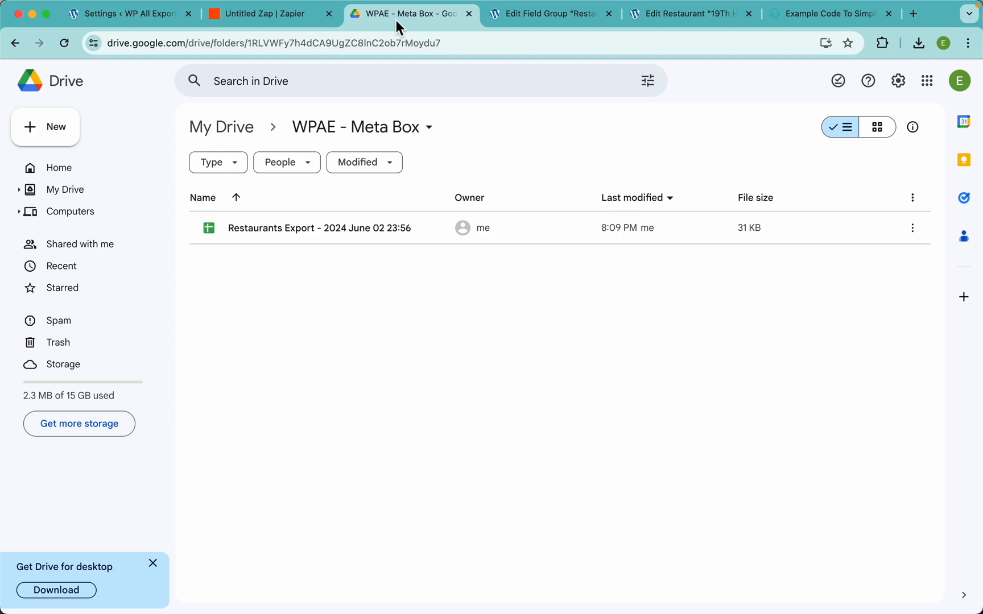
Step: Open the uploaded Restaurants Export in Sheets and inspect the Rating and Average Price columns
{"action": "double_click", "coordinate": [322, 229]}
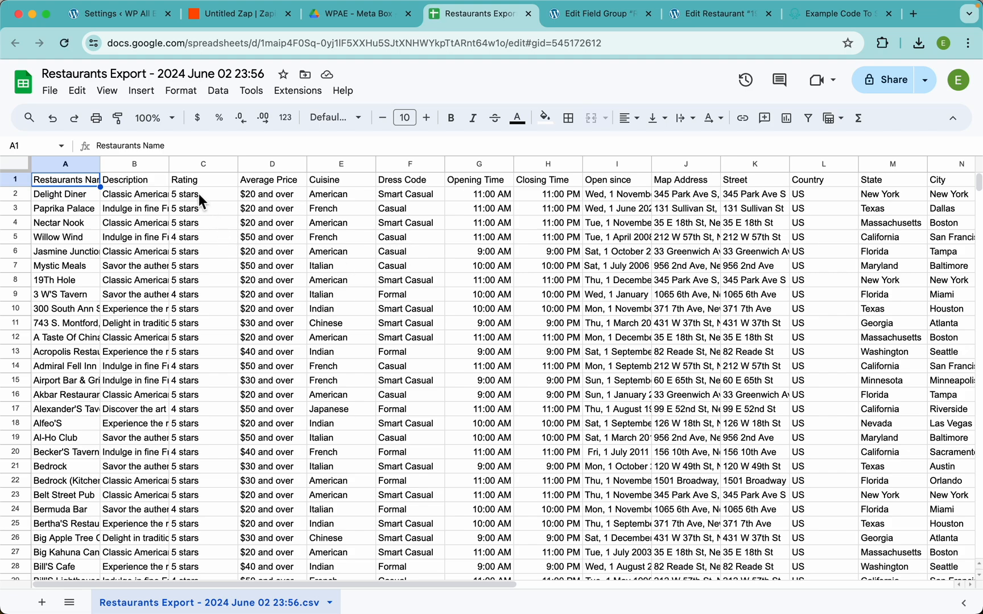
{"action": "left_click_drag", "start_coordinate": [199, 208], "coordinate": [198, 351]}
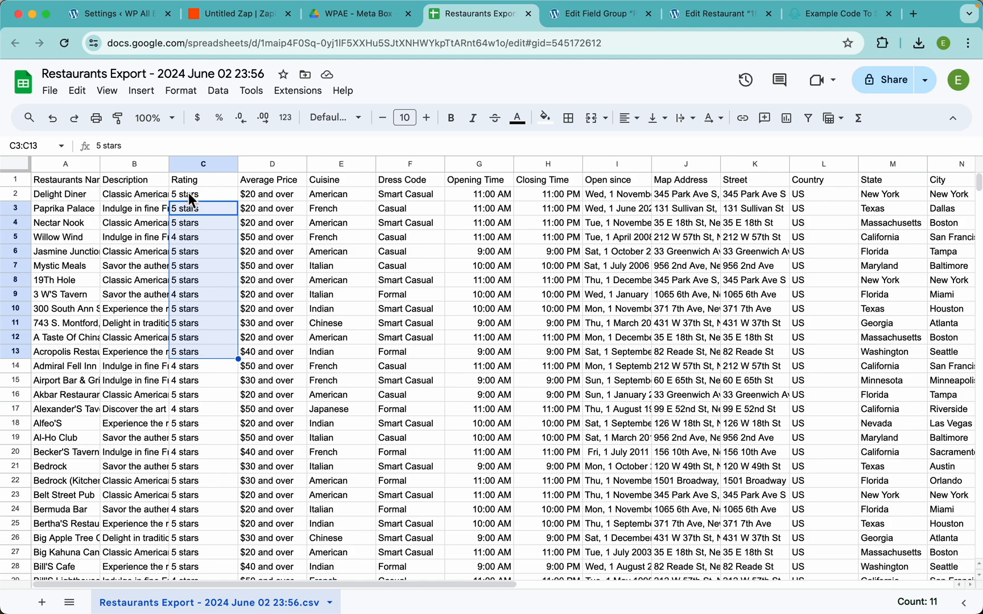
{"action": "left_click", "coordinate": [199, 181]}
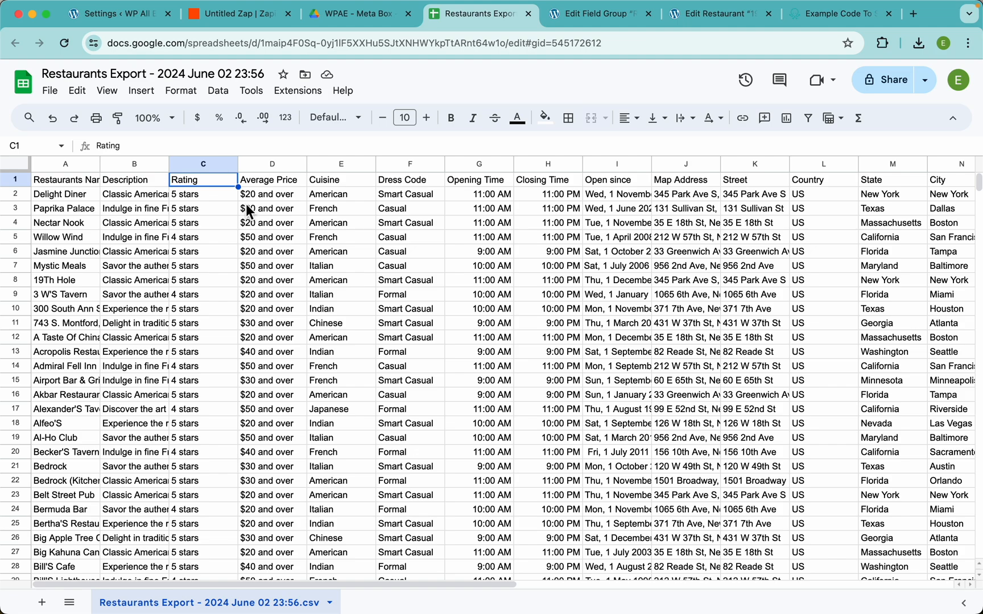
{"action": "left_click_drag", "start_coordinate": [280, 193], "coordinate": [270, 406]}
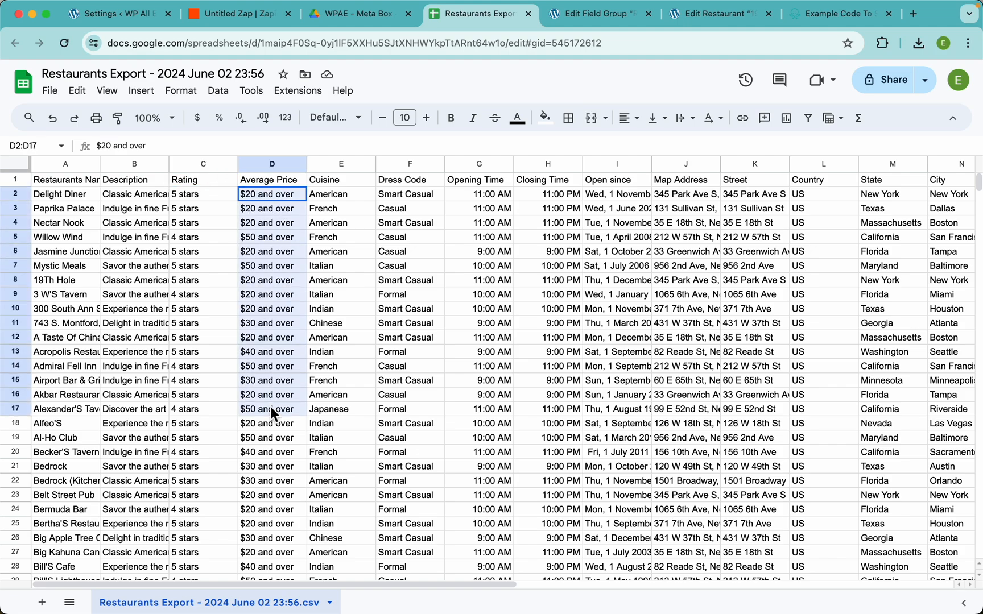
{"action": "scroll", "coordinate": [404, 249], "scroll_direction": "right", "scroll_amount": 8}
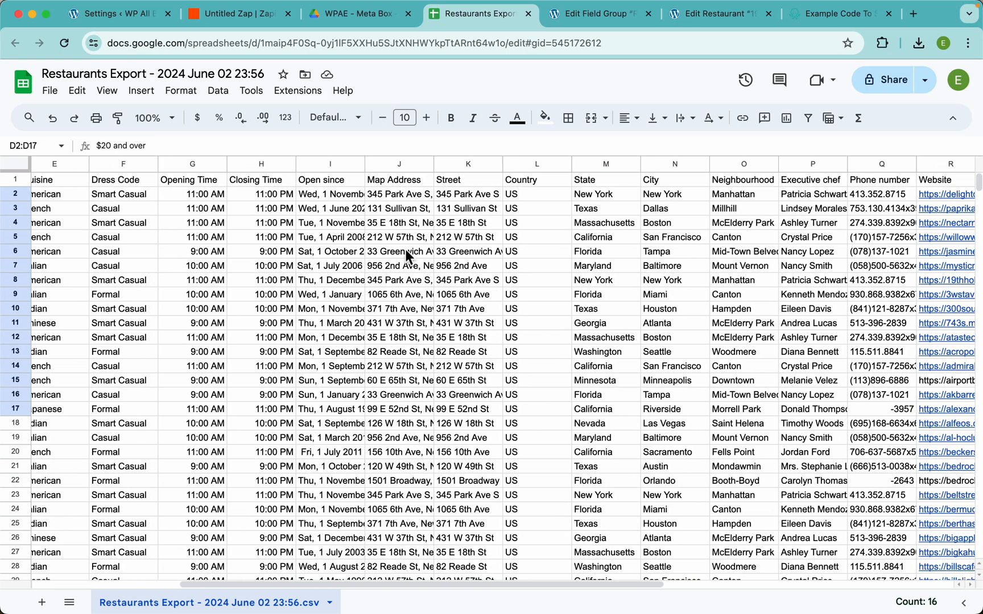
{"action": "scroll", "coordinate": [404, 248], "scroll_direction": "left", "scroll_amount": 3}
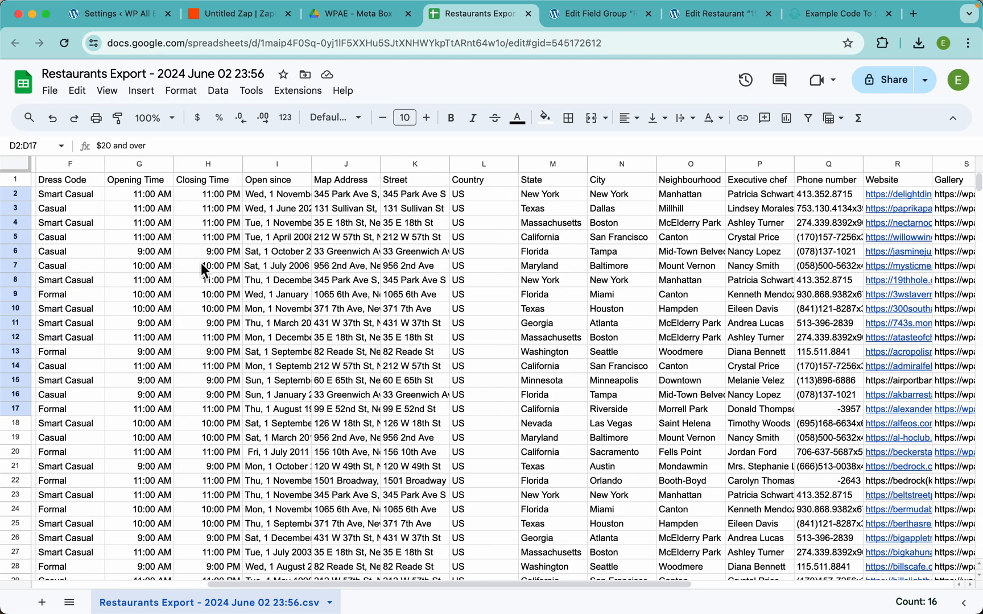
{"action": "scroll", "coordinate": [396, 237], "scroll_direction": "right", "scroll_amount": 6}
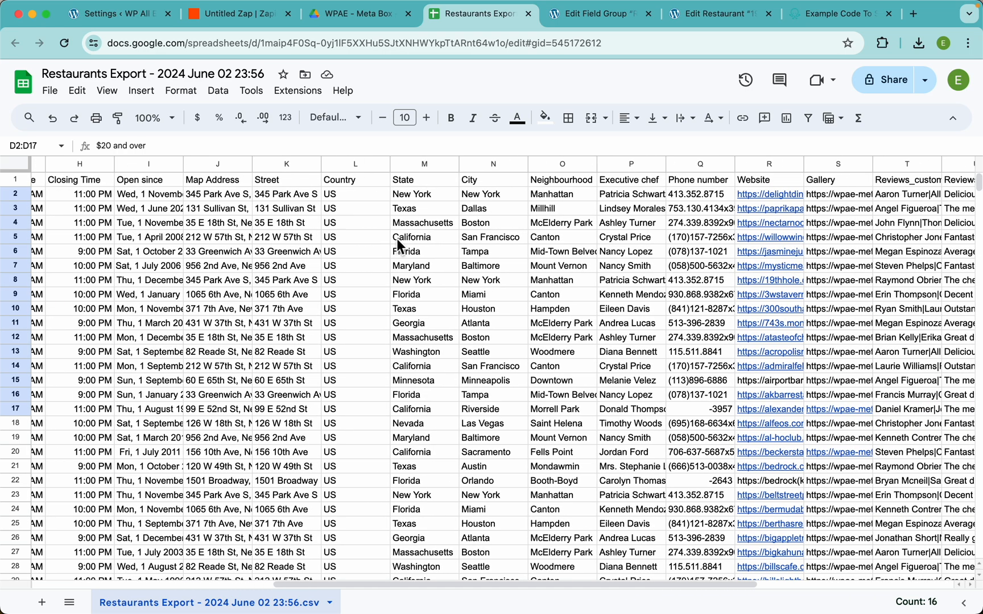
Step: View the full gallery URLs of cell S2 in an expanded formula bar
{"action": "left_click", "coordinate": [530, 195]}
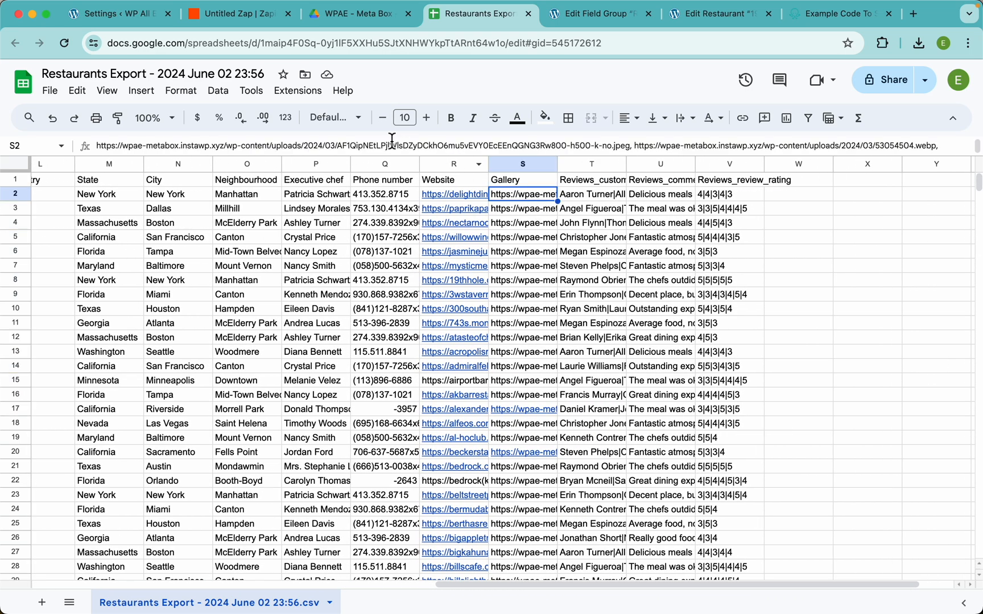
{"action": "left_click_drag", "start_coordinate": [388, 156], "coordinate": [369, 240]}
{"action": "scroll", "coordinate": [280, 149], "scroll_direction": "up", "scroll_amount": 2}
{"action": "scroll", "coordinate": [291, 157], "scroll_direction": "left", "scroll_amount": 4}
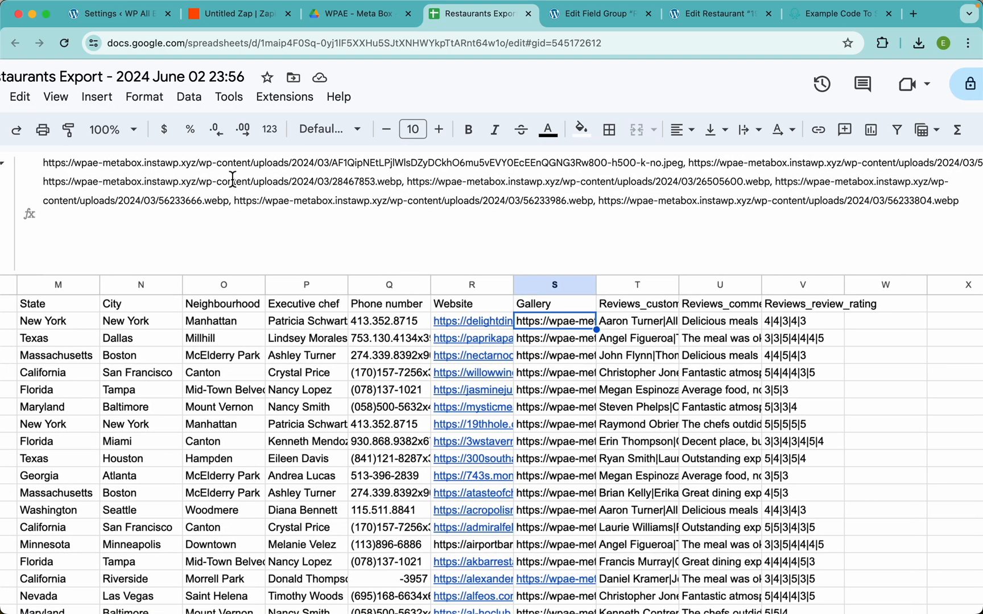
{"action": "scroll", "coordinate": [734, 175], "scroll_direction": "down", "scroll_amount": 2}
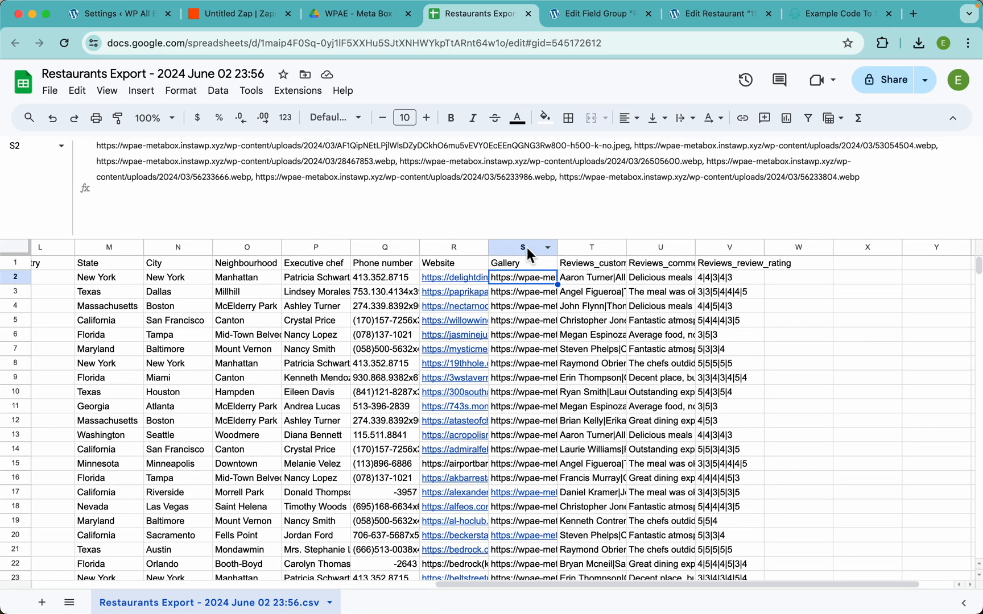
{"action": "left_click_drag", "start_coordinate": [516, 245], "coordinate": [487, 149]}
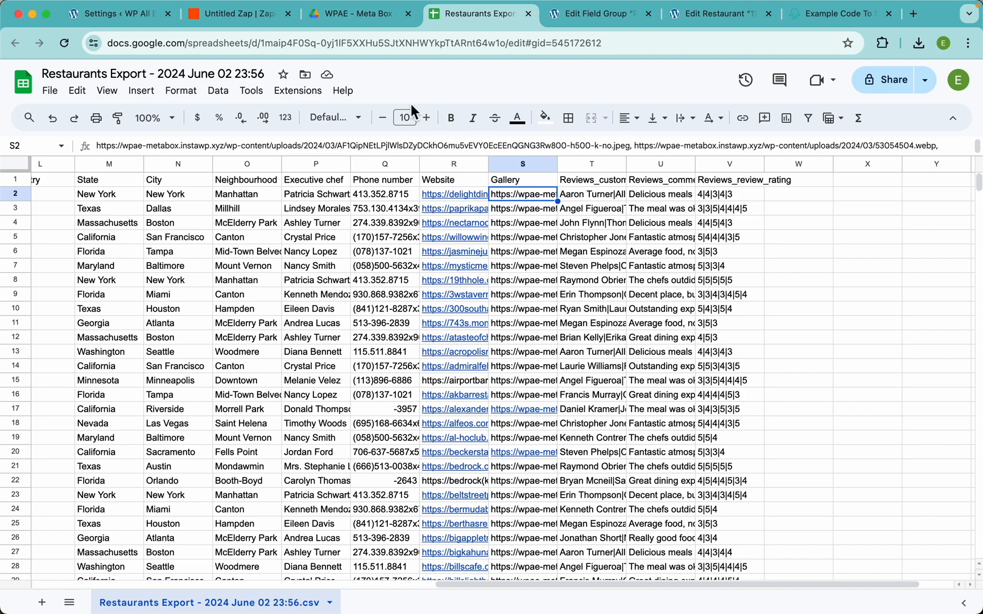
Step: Rename the Zap to Meta Box Export
{"action": "left_click", "coordinate": [354, 18]}
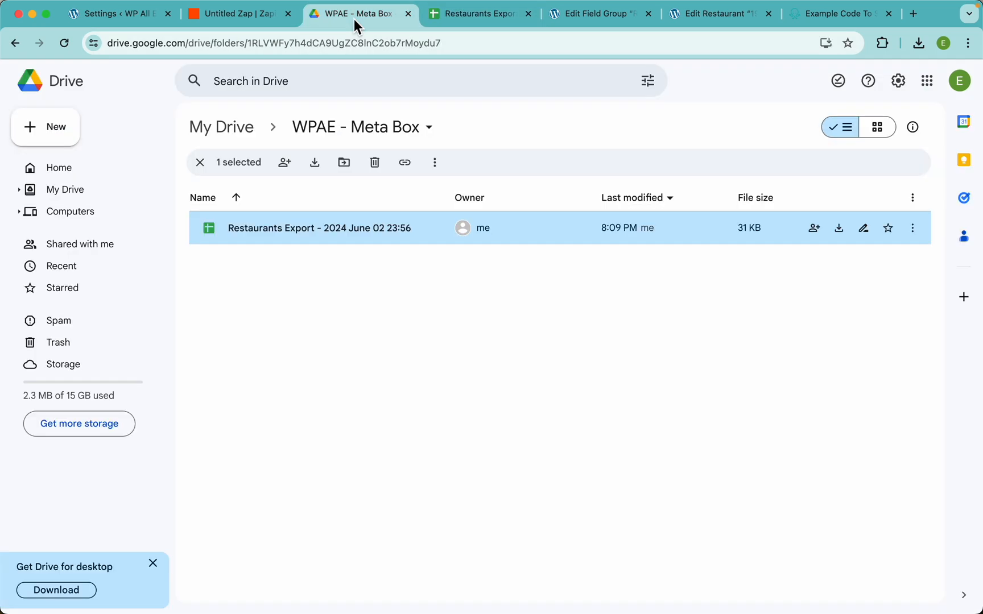
{"action": "left_click", "coordinate": [264, 20]}
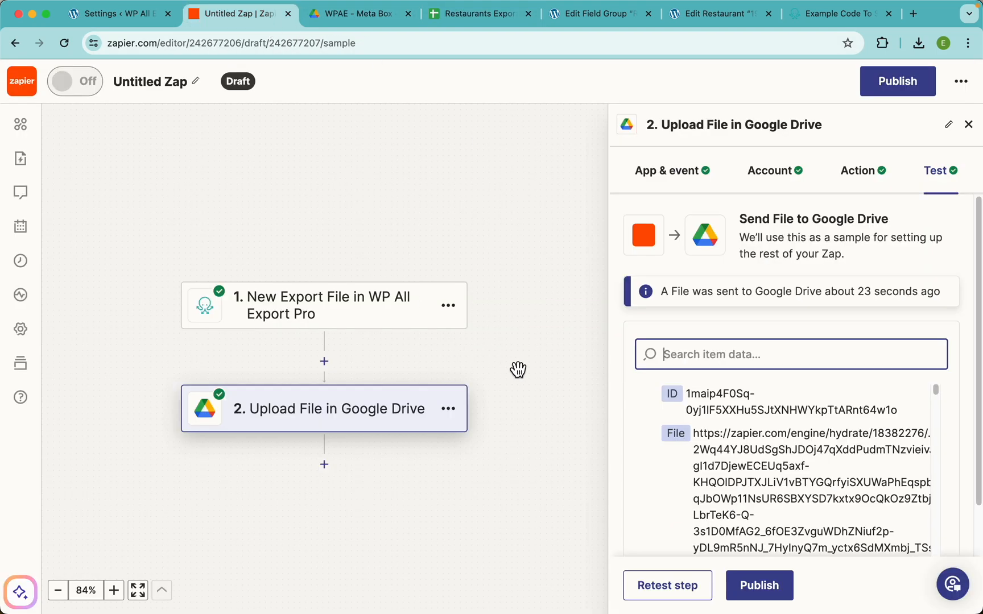
{"action": "left_click", "coordinate": [150, 84]}
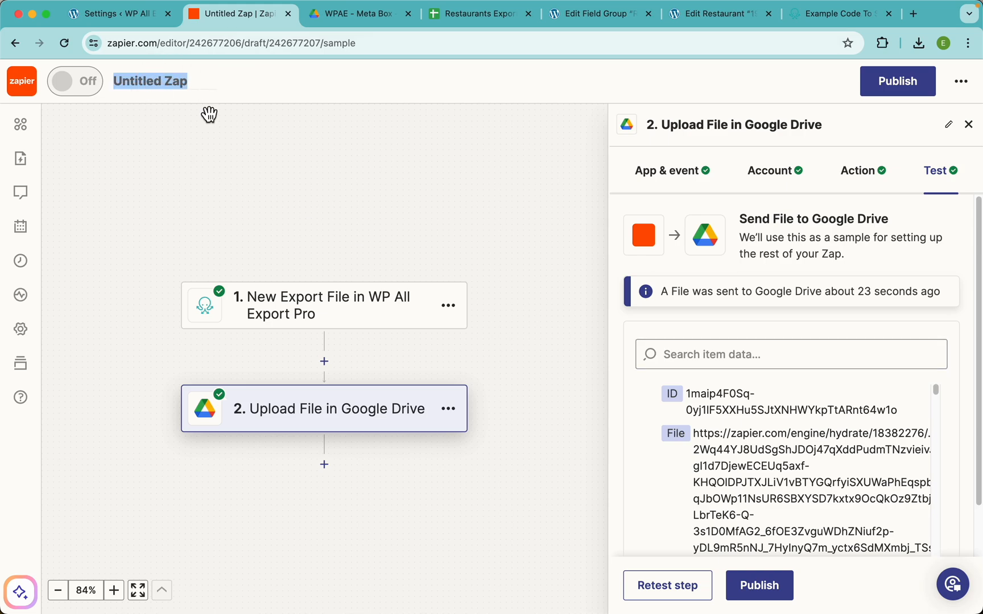
{"action": "type", "text": "Meta Box Export"}
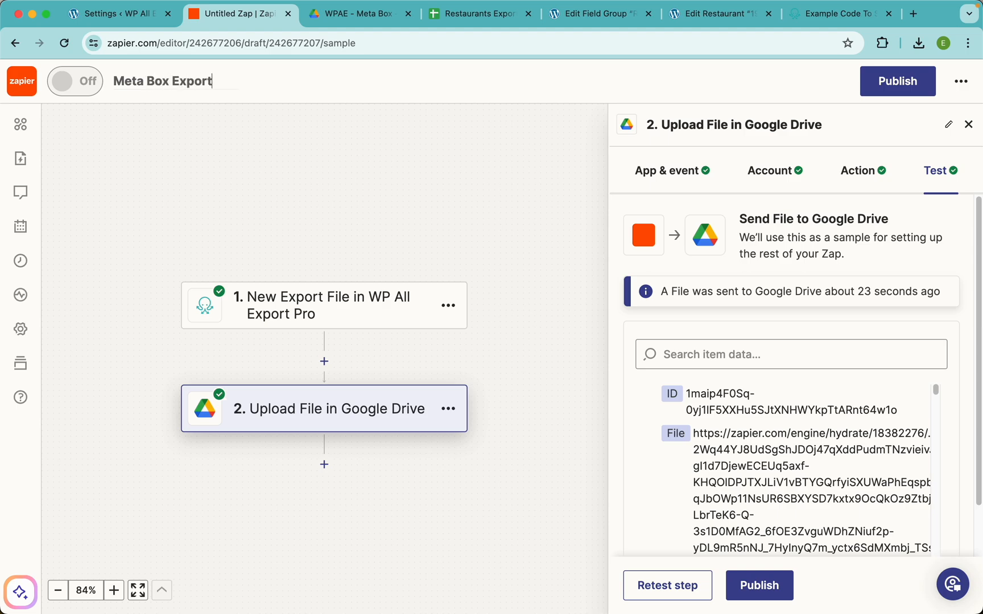
{"action": "left_click", "coordinate": [315, 177]}
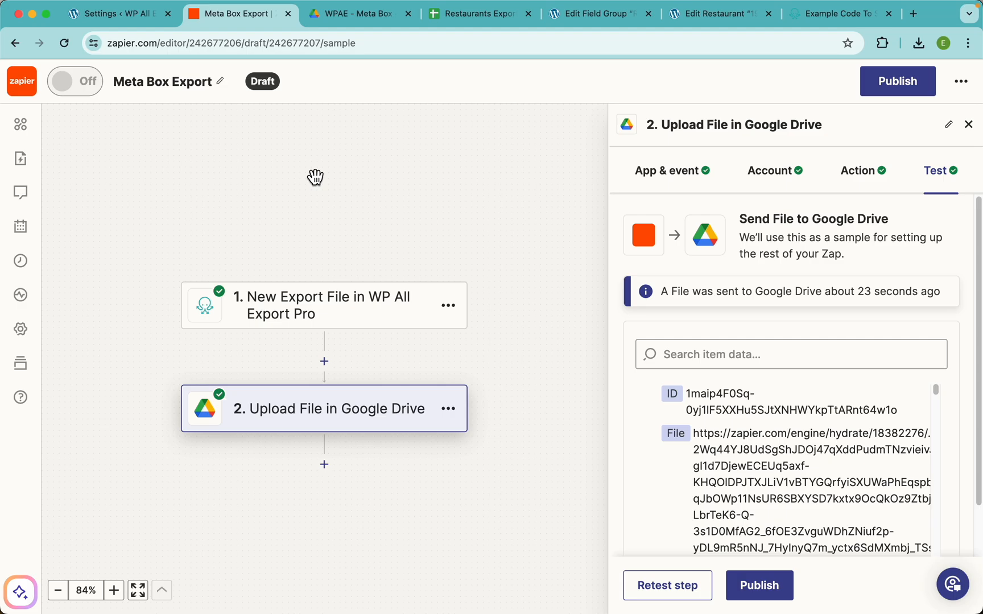
Step: Publish the Zap, dismiss the live confirmation, and return to WP All Export settings
{"action": "left_click", "coordinate": [905, 92]}
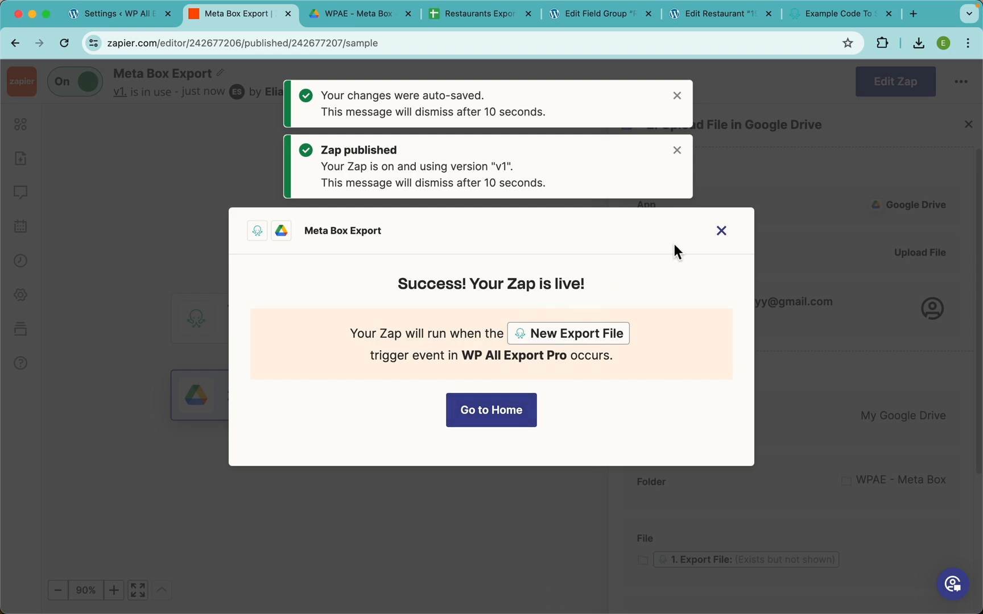
{"action": "left_click", "coordinate": [721, 231]}
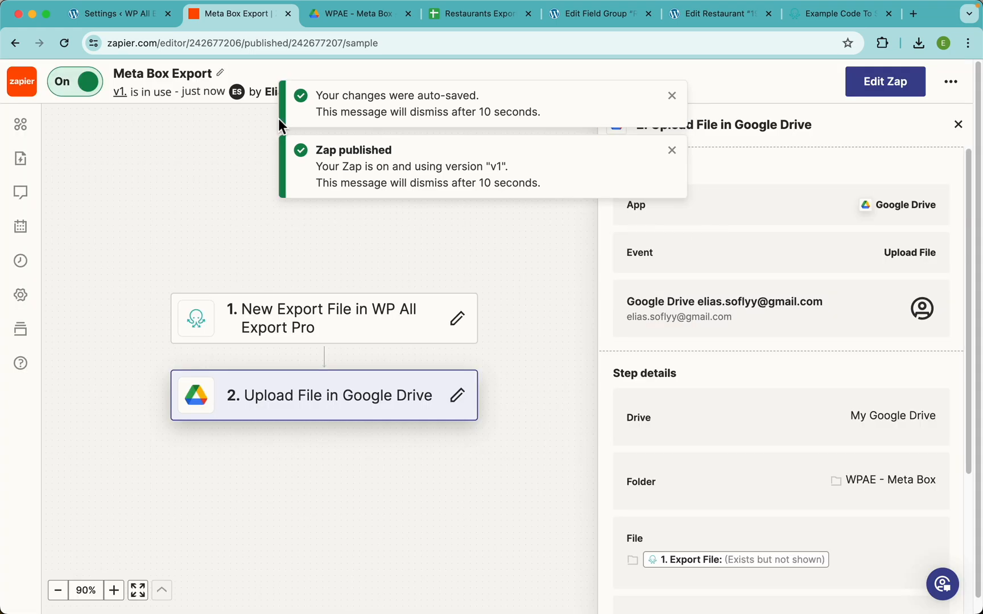
{"action": "left_click", "coordinate": [118, 17]}
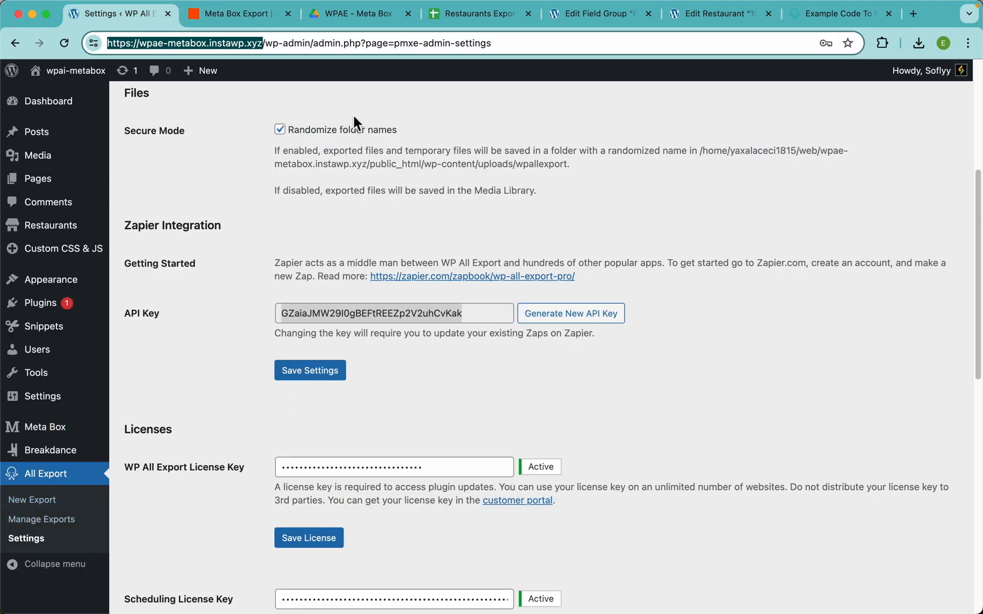
Step: Trash the old Restaurants Export in the WPAE - Meta Box folder and close its spreadsheet tab
{"action": "left_click", "coordinate": [378, 12]}
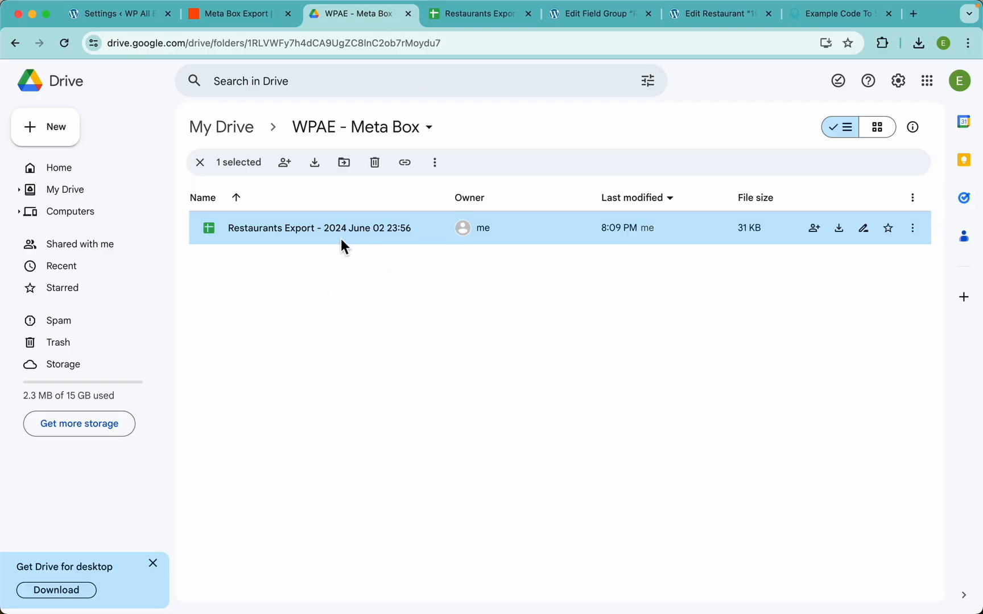
{"action": "right_click", "coordinate": [326, 230]}
{"action": "left_click", "coordinate": [373, 460]}
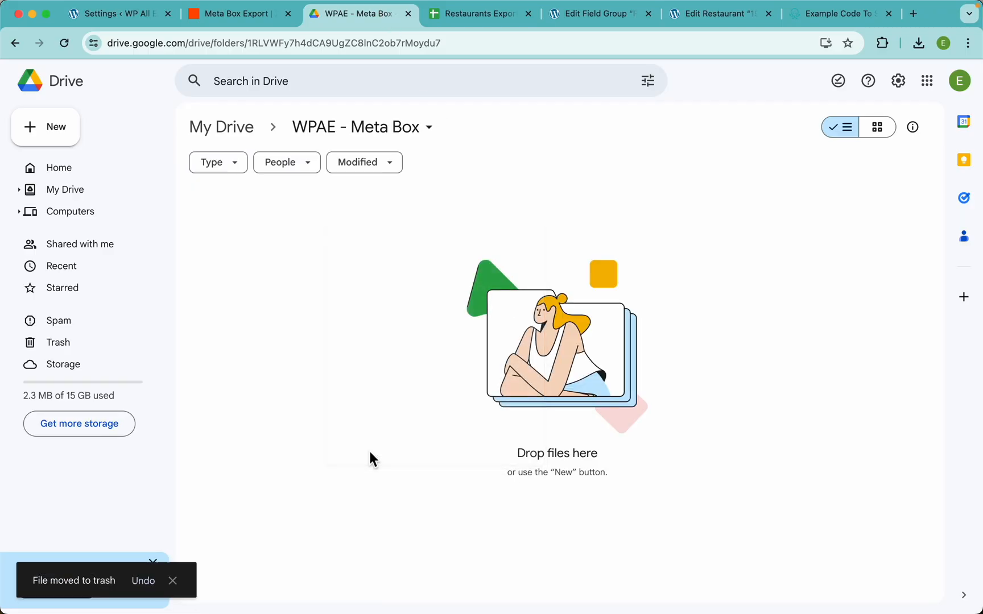
{"action": "left_click", "coordinate": [525, 13]}
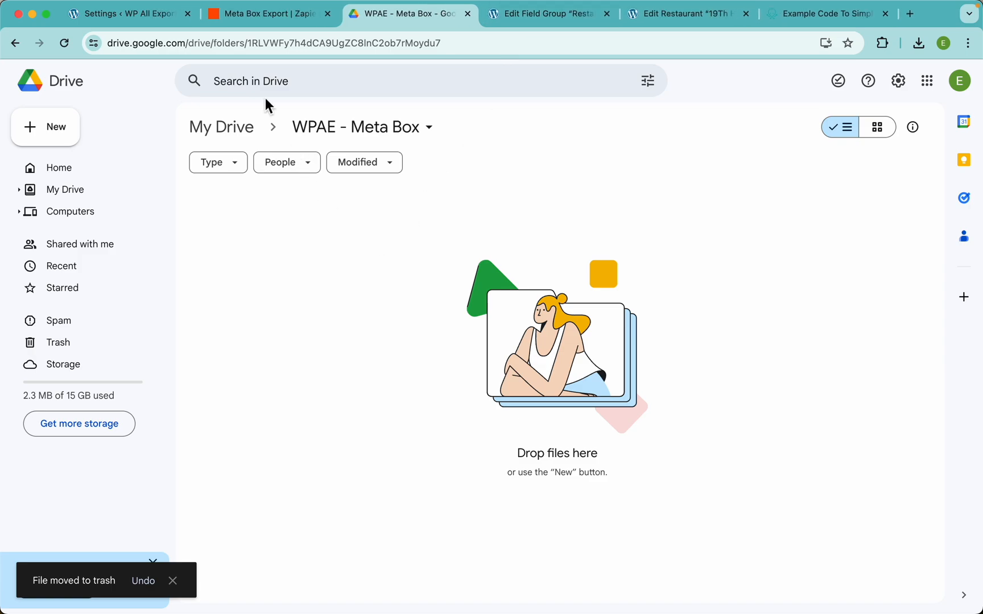
{"action": "left_click", "coordinate": [149, 17]}
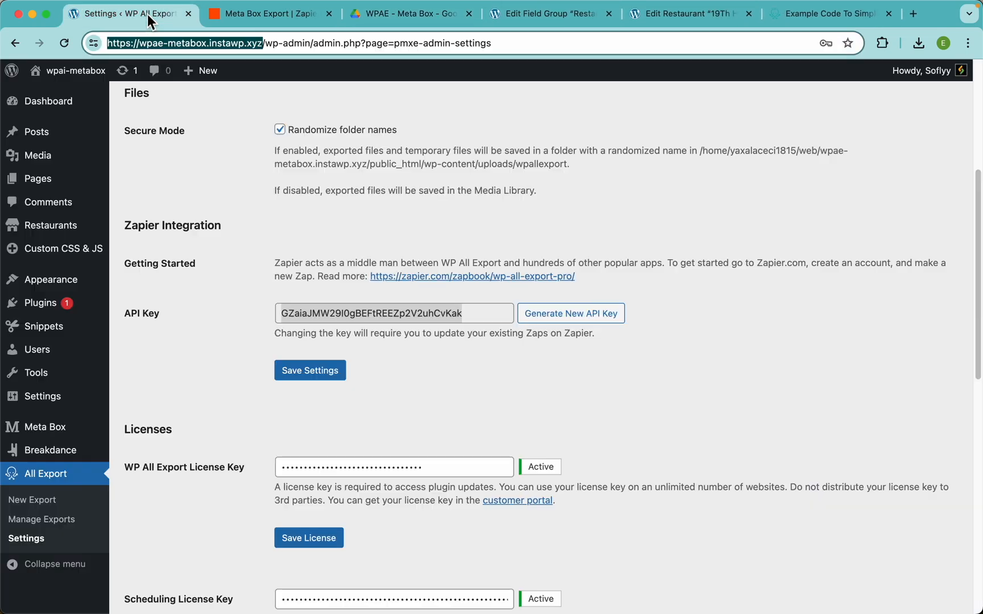
Step: Open the Restaurants export template's Filtering Options from Manage Exports
{"action": "left_click", "coordinate": [43, 522]}
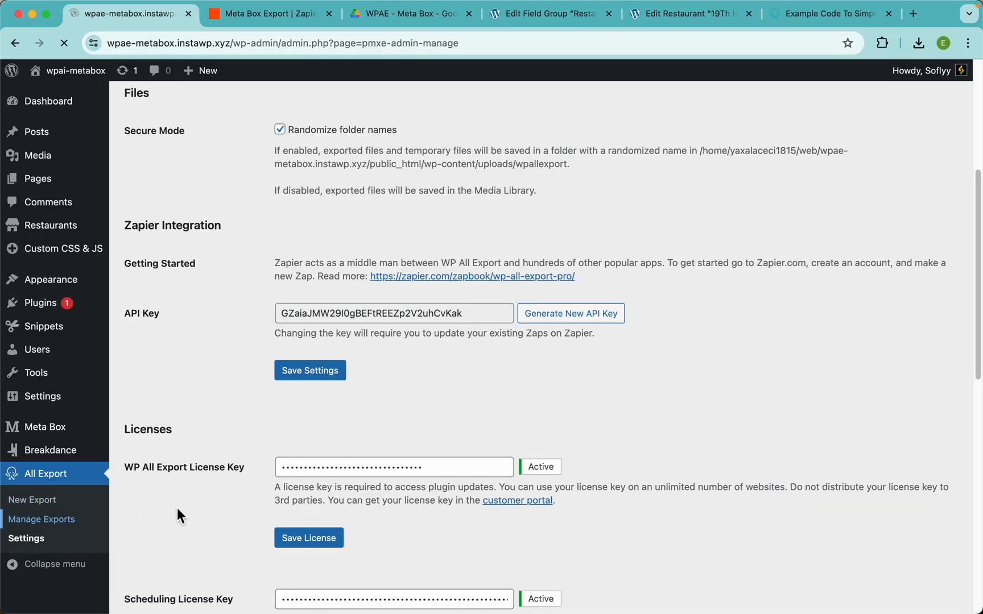
{"action": "mouse_move", "coordinate": [240, 251]}
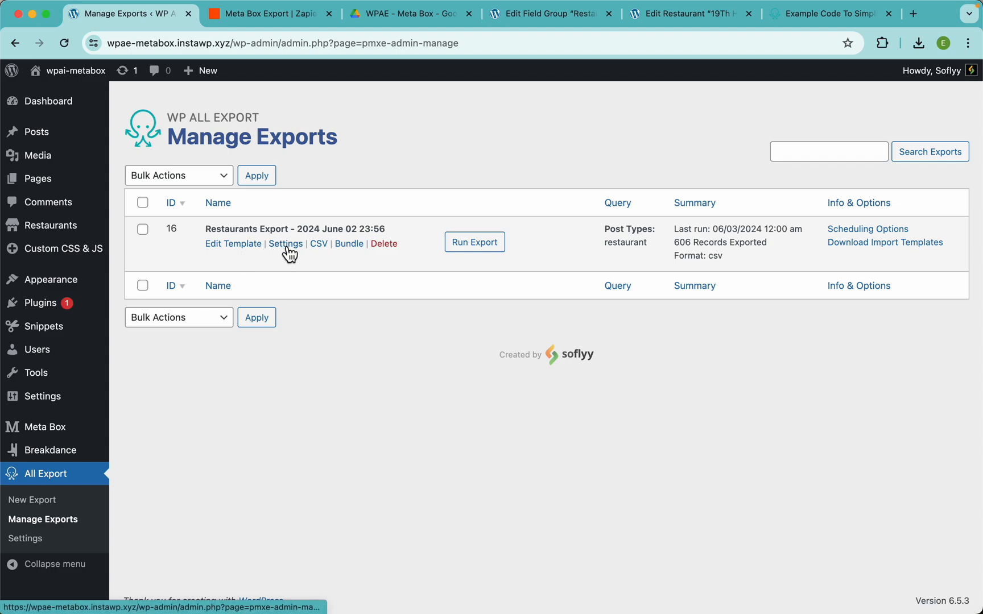
{"action": "left_click", "coordinate": [252, 251]}
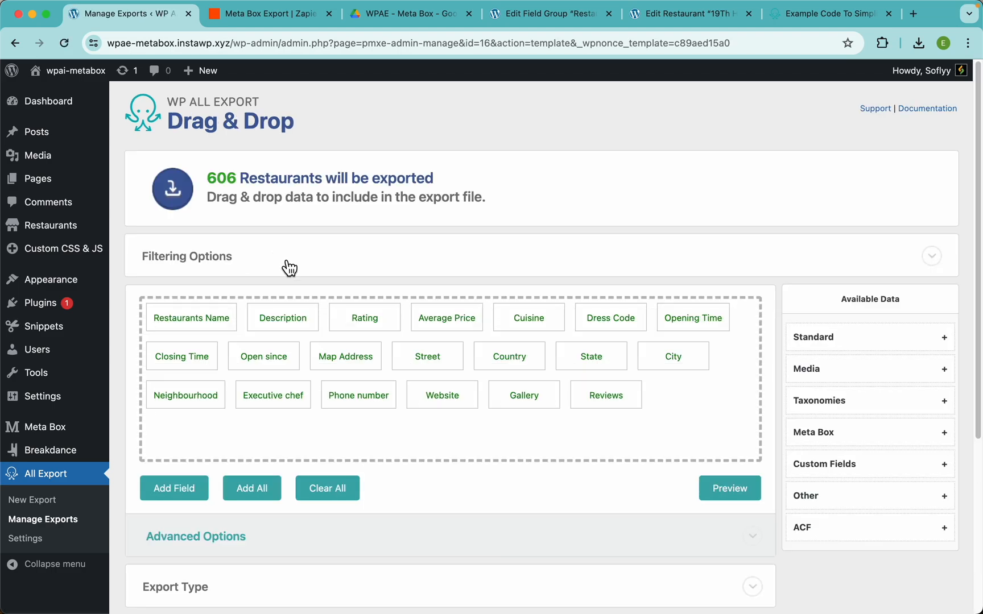
{"action": "left_click", "coordinate": [286, 263]}
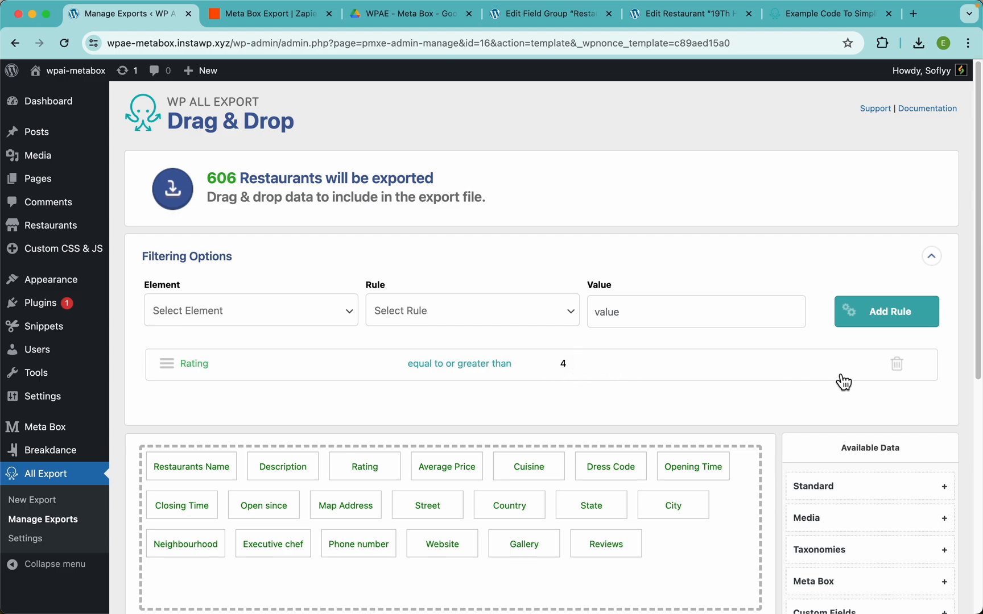
Step: Replace the Rating filter with Rating equals 5, narrowing the export to 403 restaurants
{"action": "left_click", "coordinate": [898, 367]}
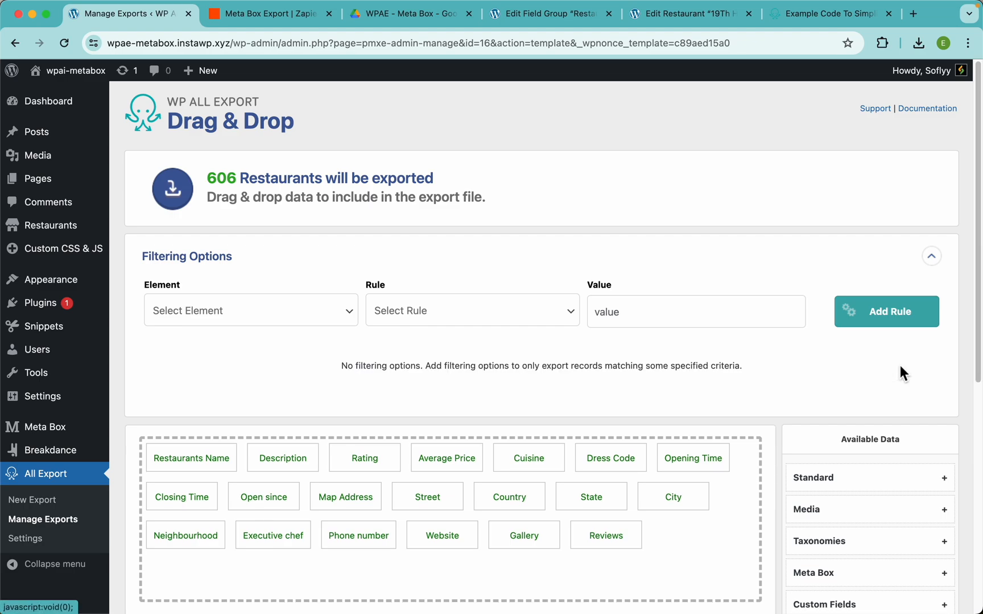
{"action": "left_click", "coordinate": [245, 324]}
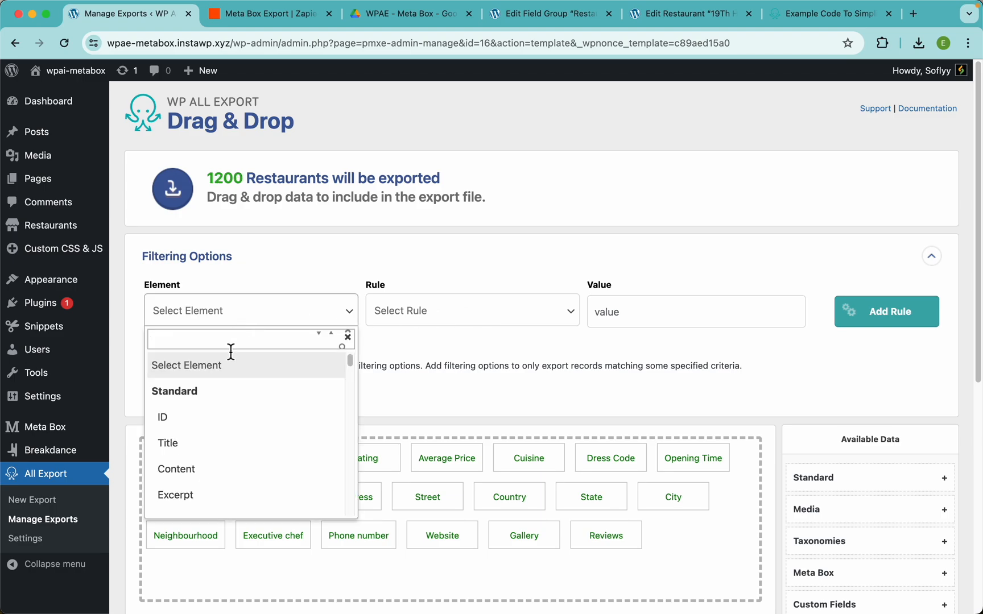
{"action": "type", "text": "rat"}
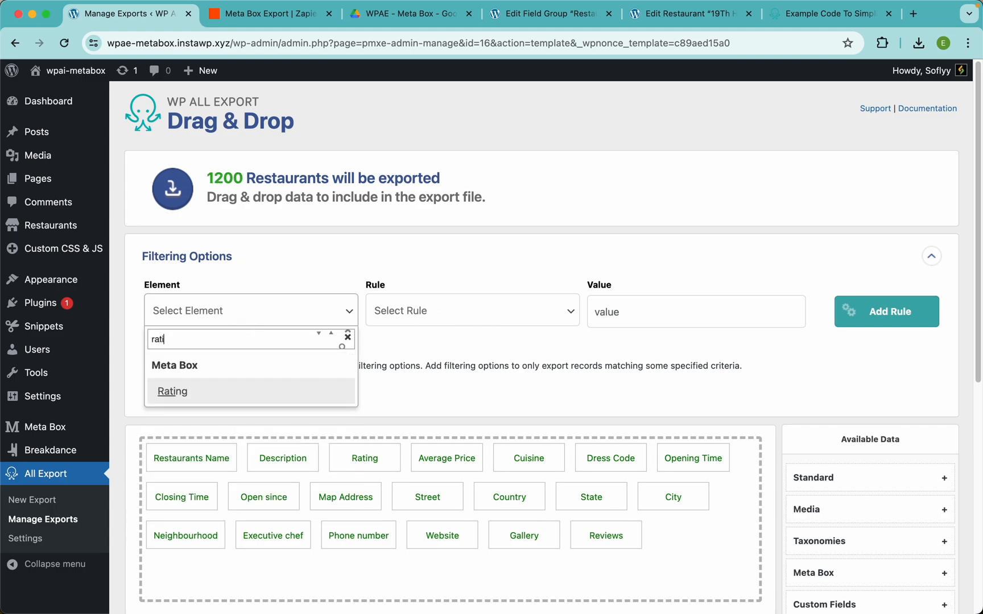
{"action": "type", "text": "i"}
{"action": "left_click", "coordinate": [172, 393]}
{"action": "left_click", "coordinate": [435, 323]}
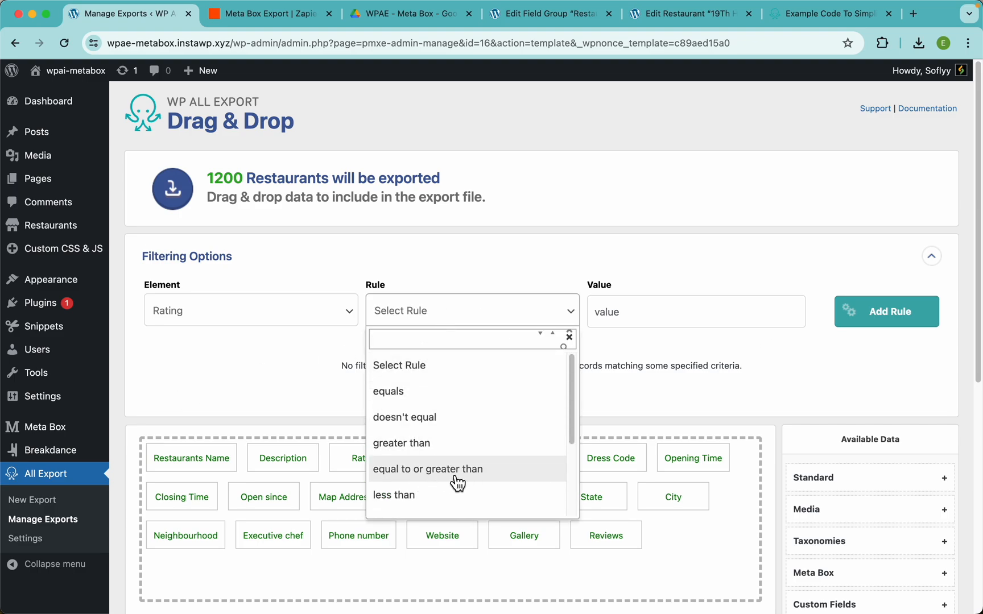
{"action": "left_click", "coordinate": [408, 392]}
{"action": "type", "text": "5"}
{"action": "left_click", "coordinate": [881, 322]}
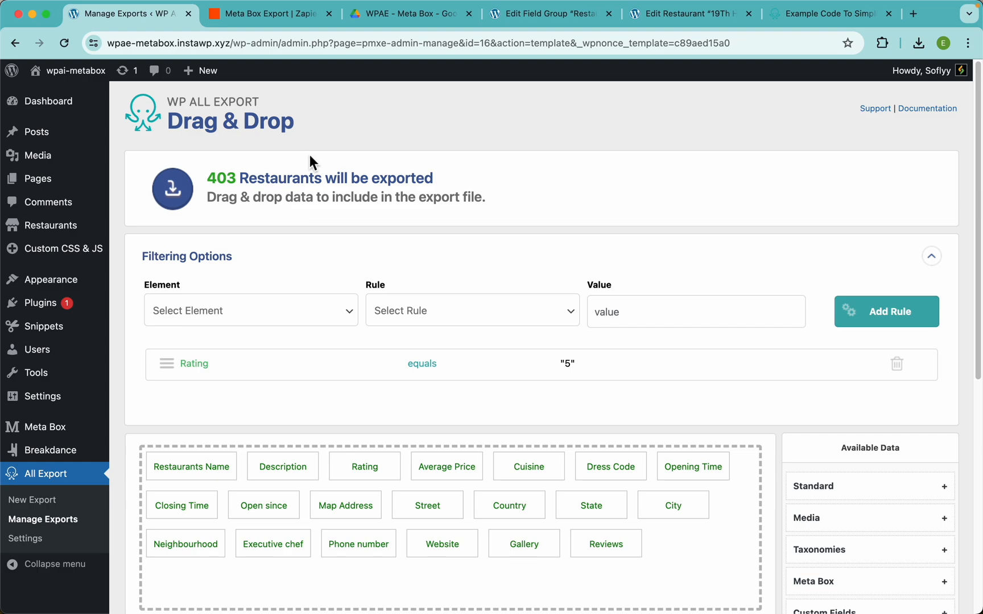
{"action": "scroll", "coordinate": [642, 241], "scroll_direction": "down", "scroll_amount": 10}
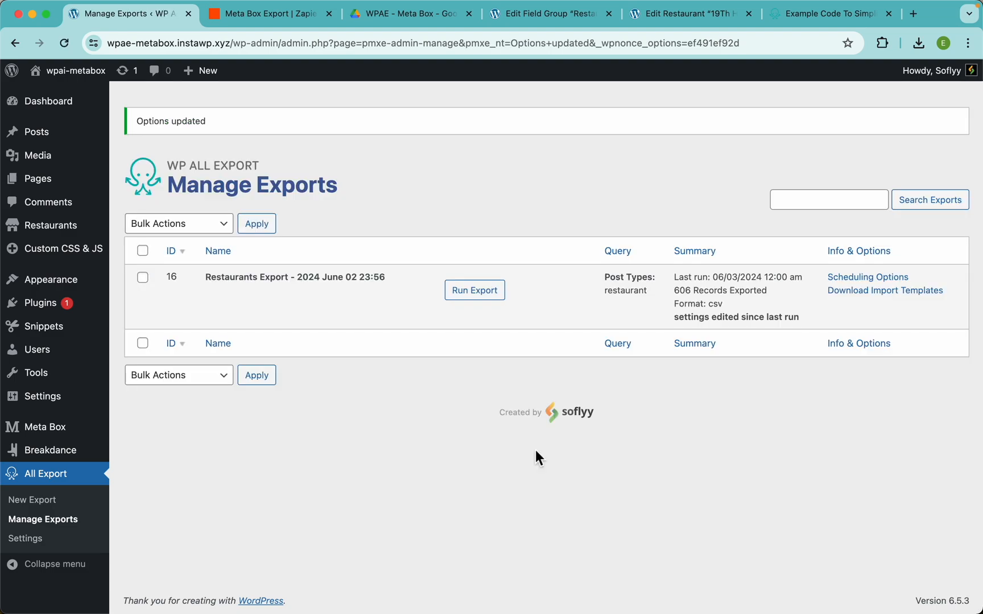
Step: Rerun the filtered Restaurants export (403 records) and check the WPAE - Meta Box Drive folder for the upload
{"action": "left_click", "coordinate": [477, 293]}
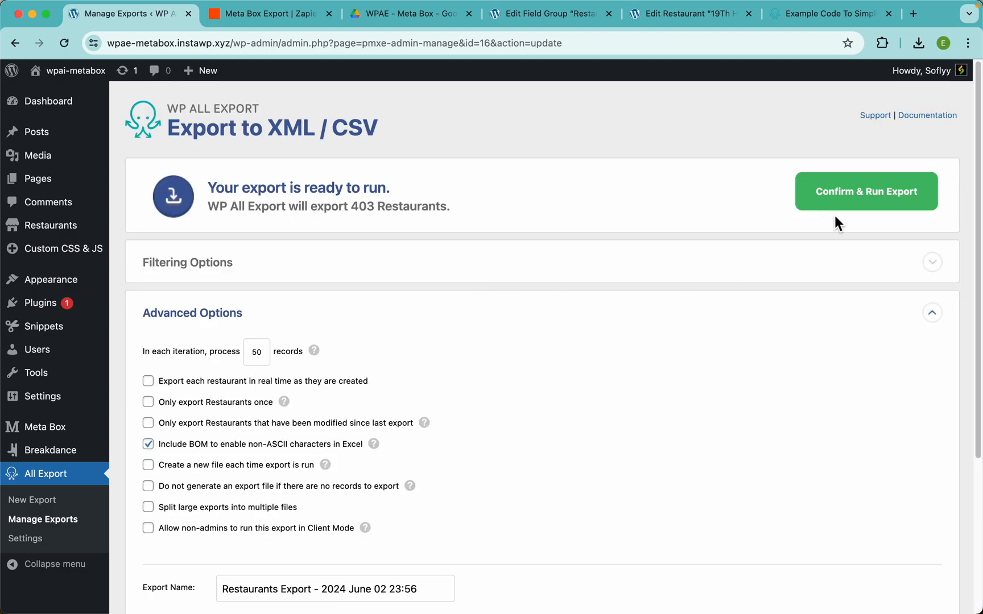
{"action": "left_click", "coordinate": [852, 205]}
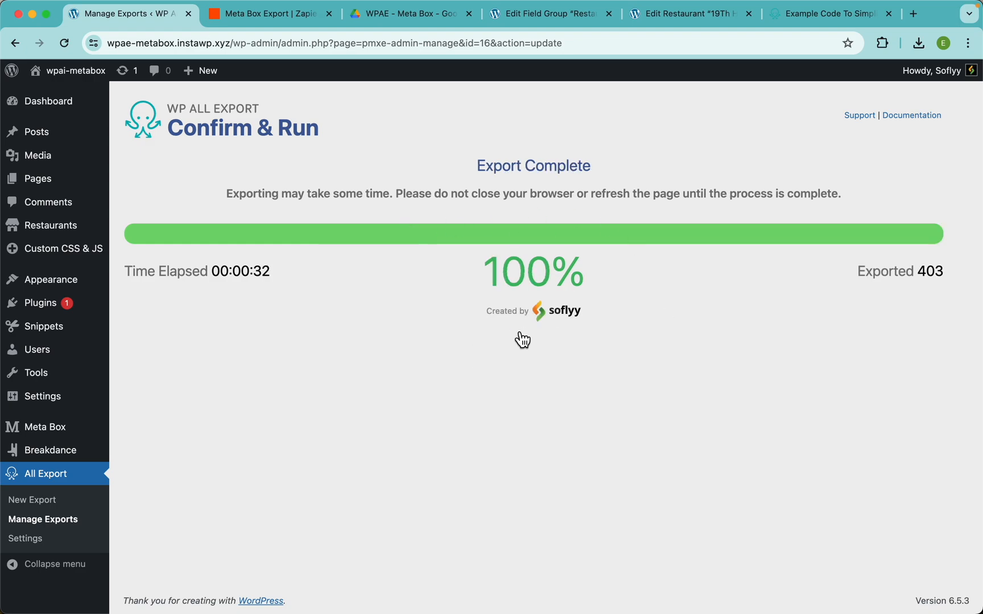
{"action": "left_click", "coordinate": [384, 14]}
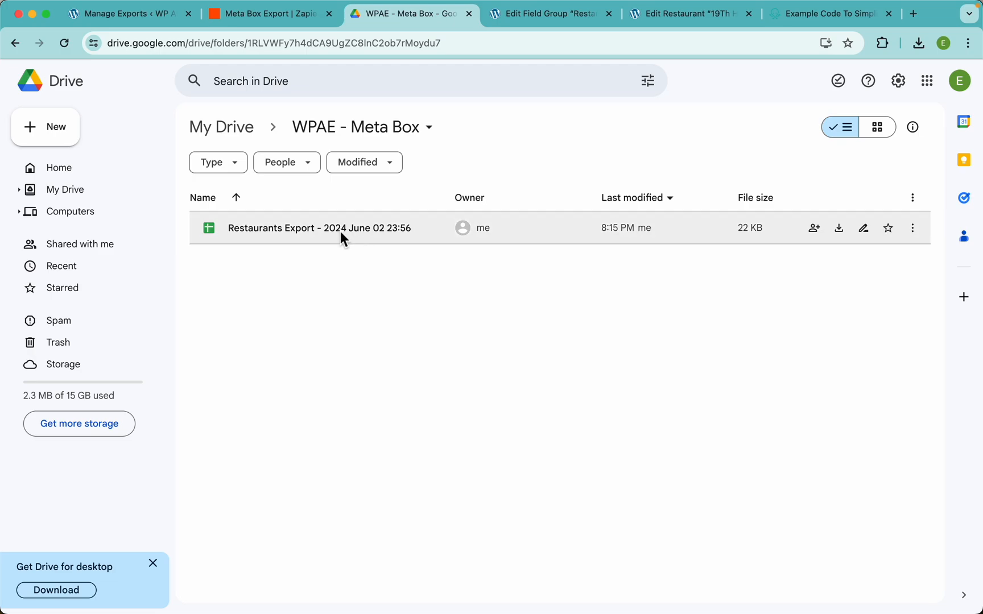
Step: Open the new Restaurants Export in Sheets and confirm 403 rows plus header
{"action": "double_click", "coordinate": [315, 231]}
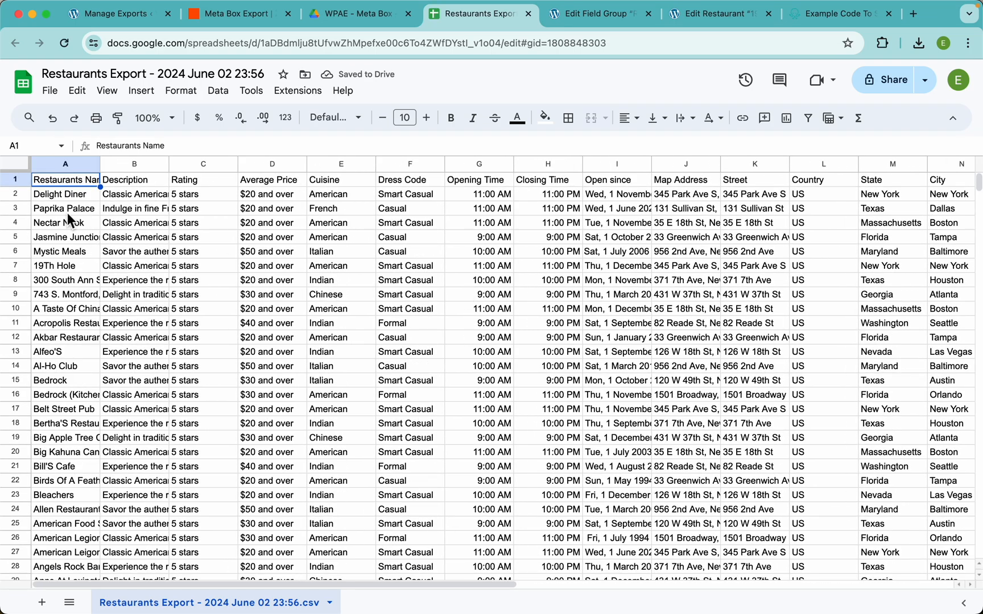
{"action": "scroll", "coordinate": [335, 313], "scroll_direction": "down", "scroll_amount": 10}
{"action": "scroll", "coordinate": [335, 312], "scroll_direction": "up", "scroll_amount": 10}
{"action": "left_click", "coordinate": [53, 163]}
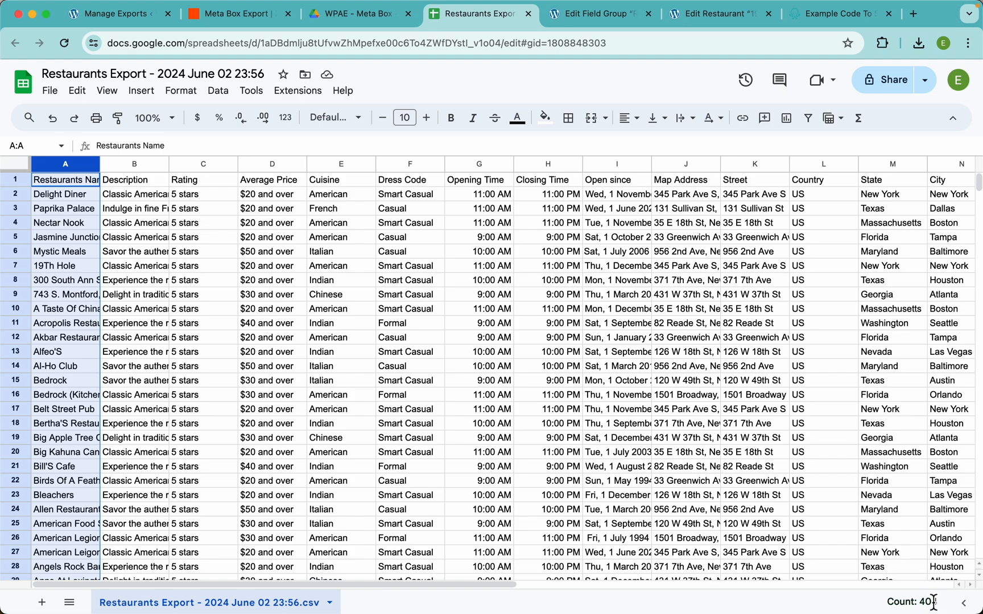
{"action": "left_click", "coordinate": [22, 181]}
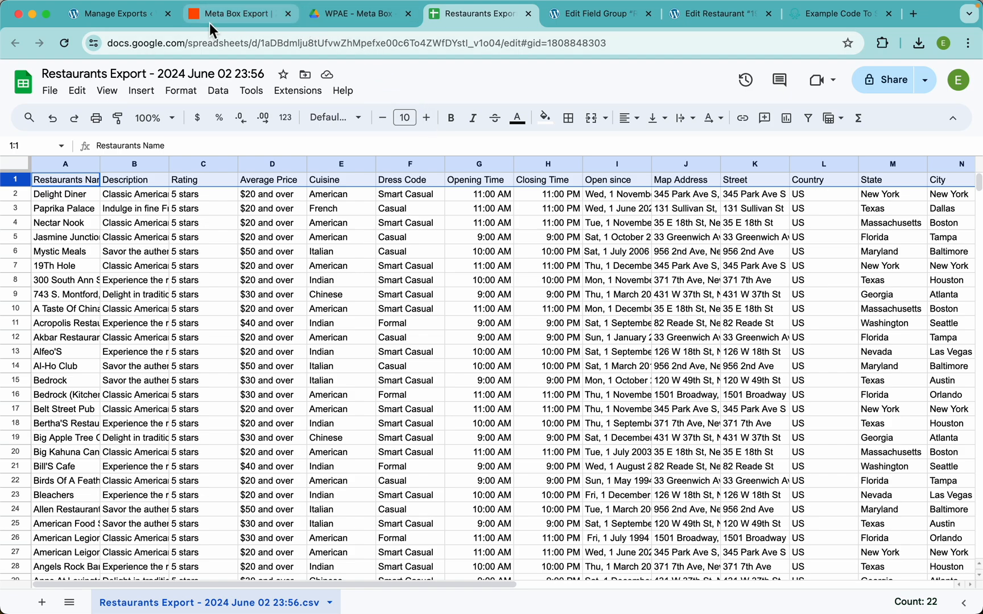
{"action": "left_click", "coordinate": [149, 17]}
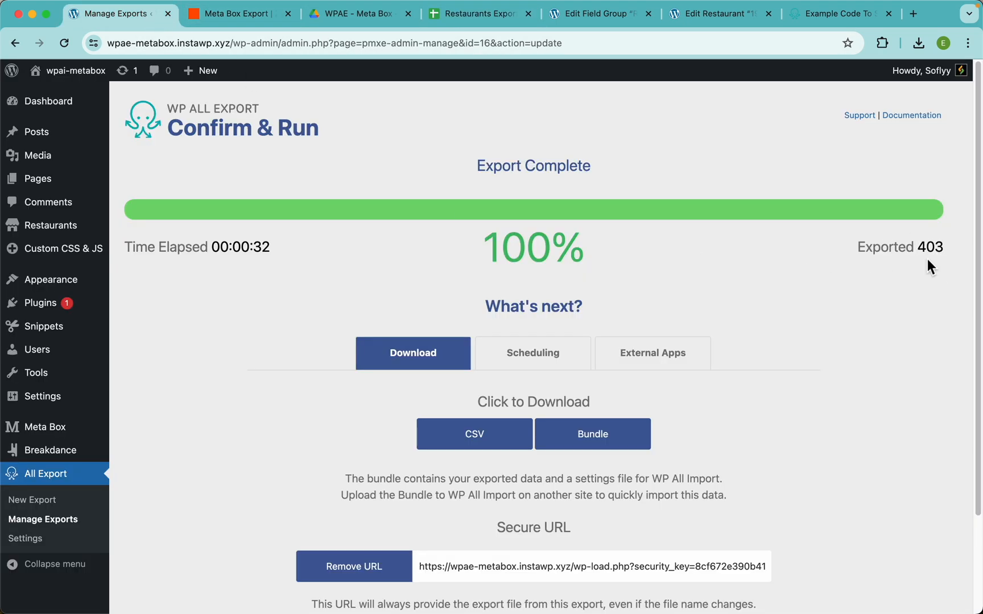